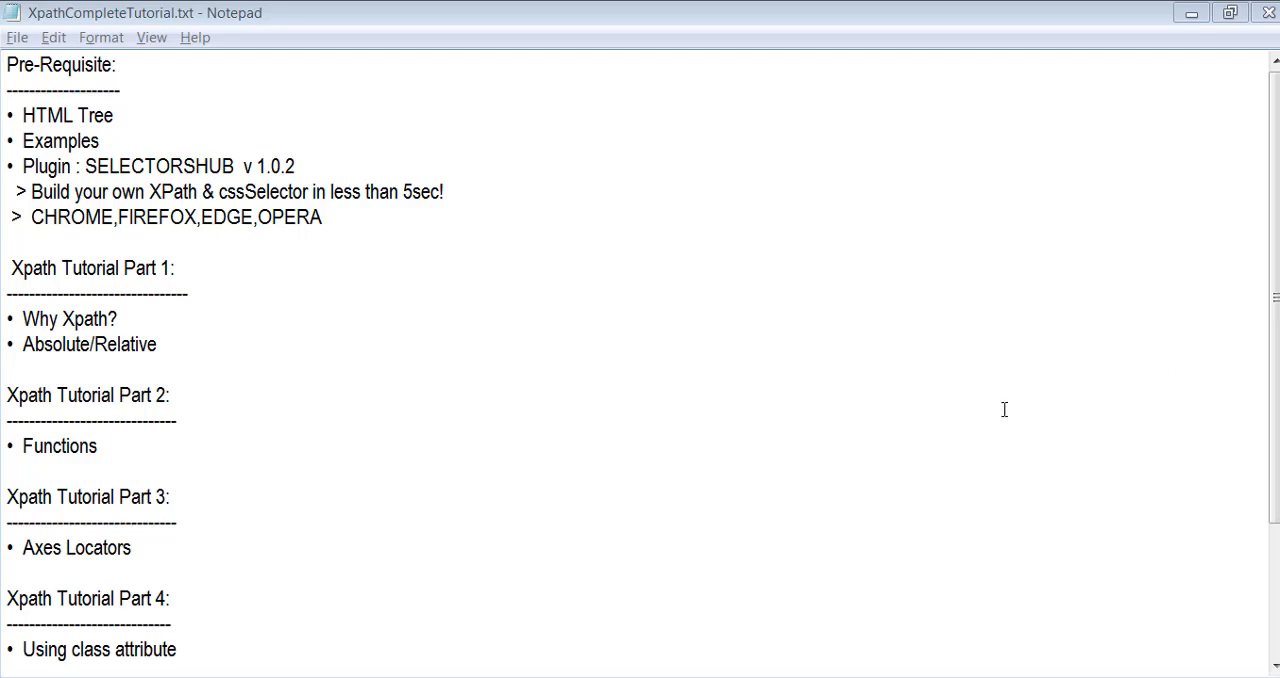
{"action": "left_click", "coordinate": [920, 412]}
{"action": "scroll", "coordinate": [1002, 408], "scroll_direction": "down", "scroll_amount": 2}
{"action": "scroll", "coordinate": [1003, 406], "scroll_direction": "up", "scroll_amount": 2}
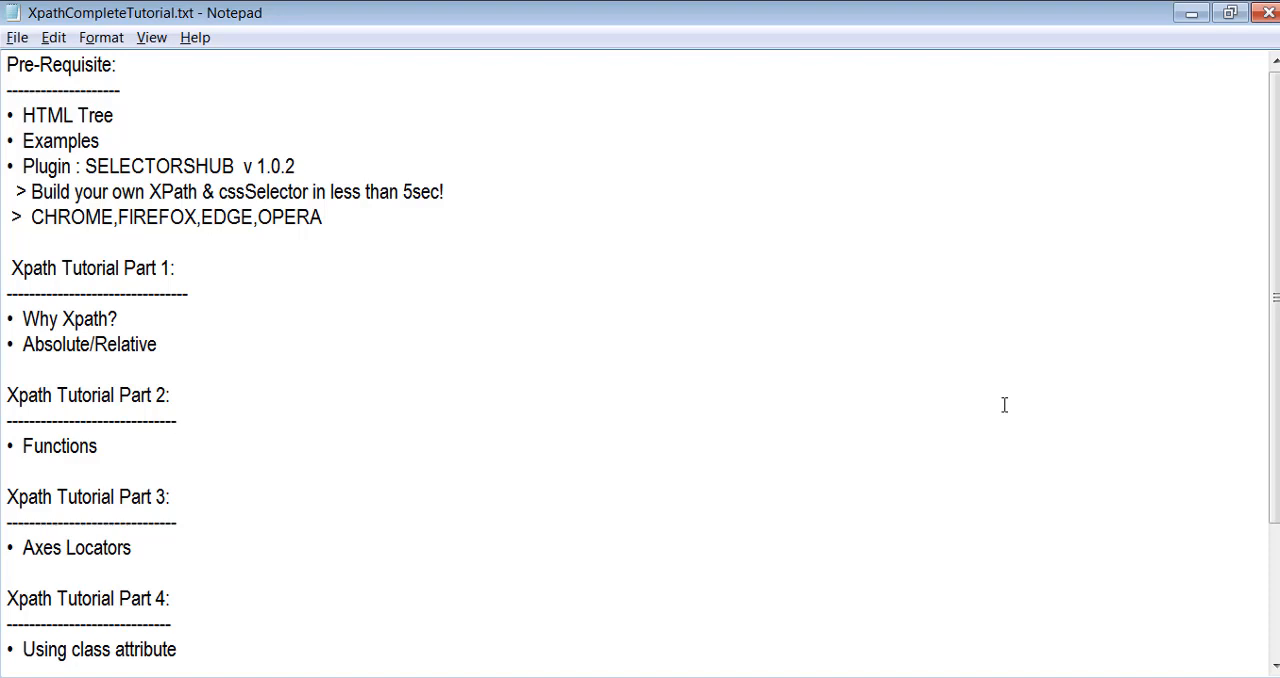
- Switch to the HTMLTREE.xlsx workbook in Excel and merge and center cells F4:K4 above the HTML TREE heading
{"action": "left_click", "coordinate": [718, 677]}
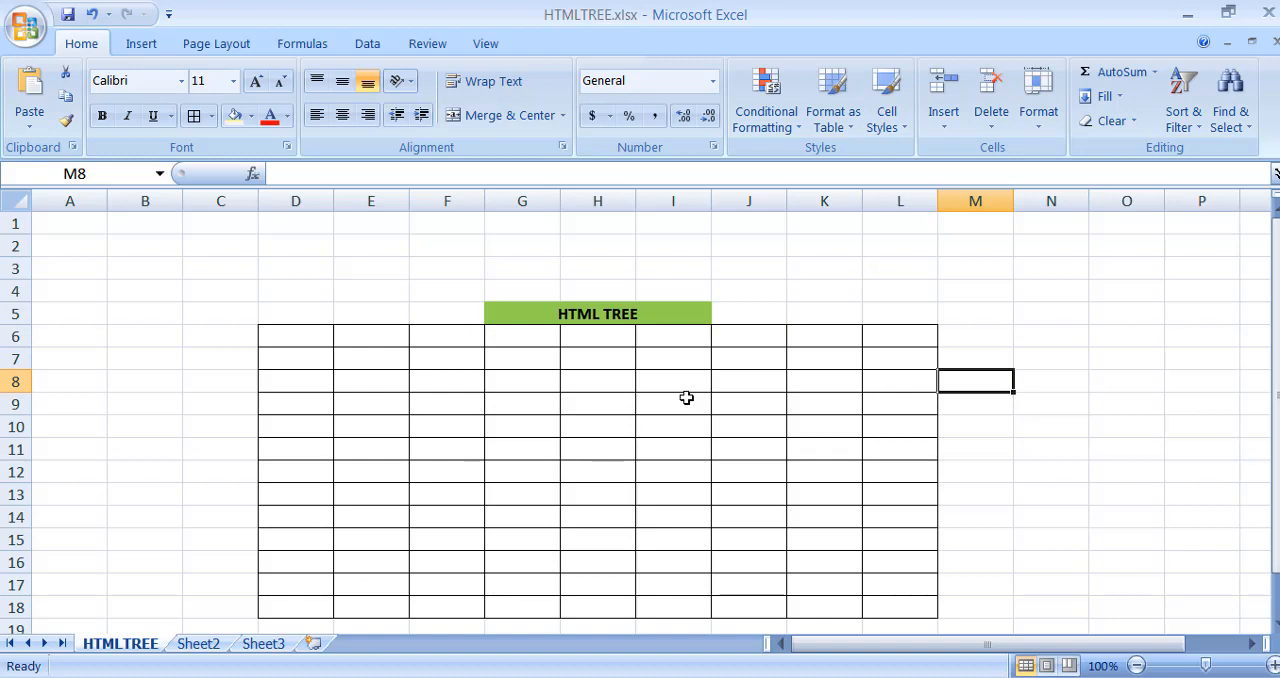
{"action": "left_click_drag", "start_coordinate": [447, 289], "coordinate": [810, 285]}
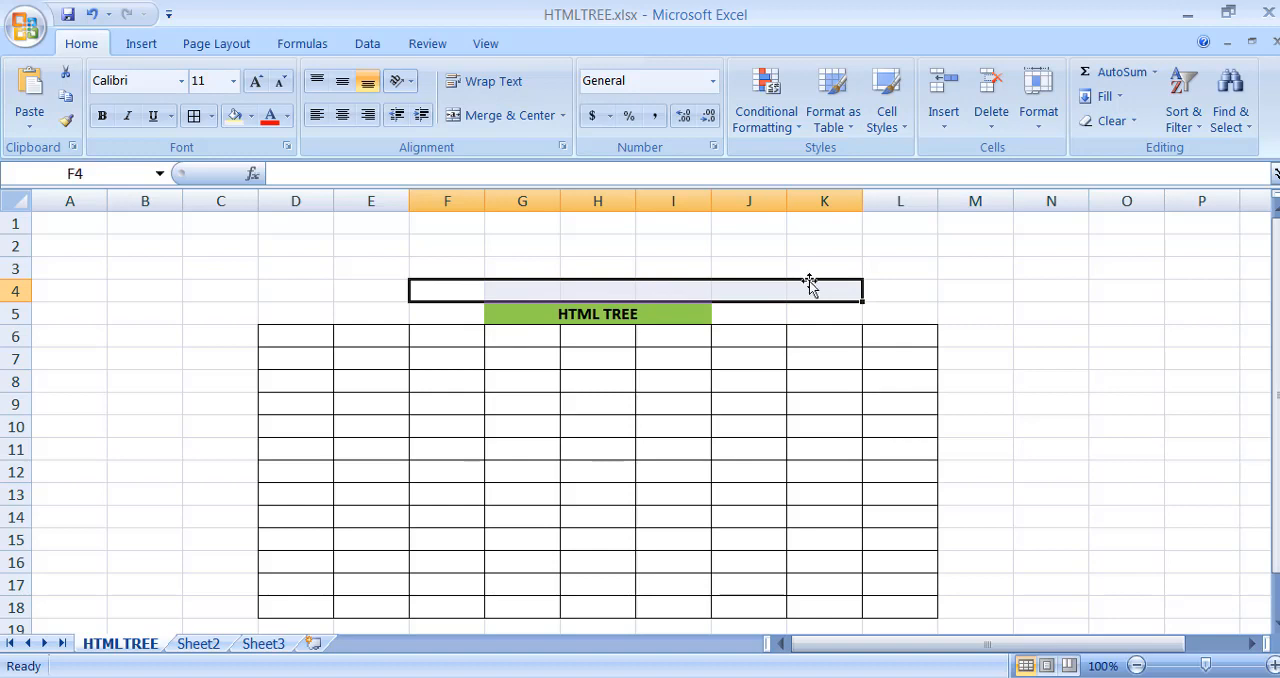
{"action": "left_click", "coordinate": [505, 116]}
- Enter the title "HYPER TEXT MARK UP LANGUAGE" in the merged cell above the HTML TREE heading
{"action": "type", "text": "h"}
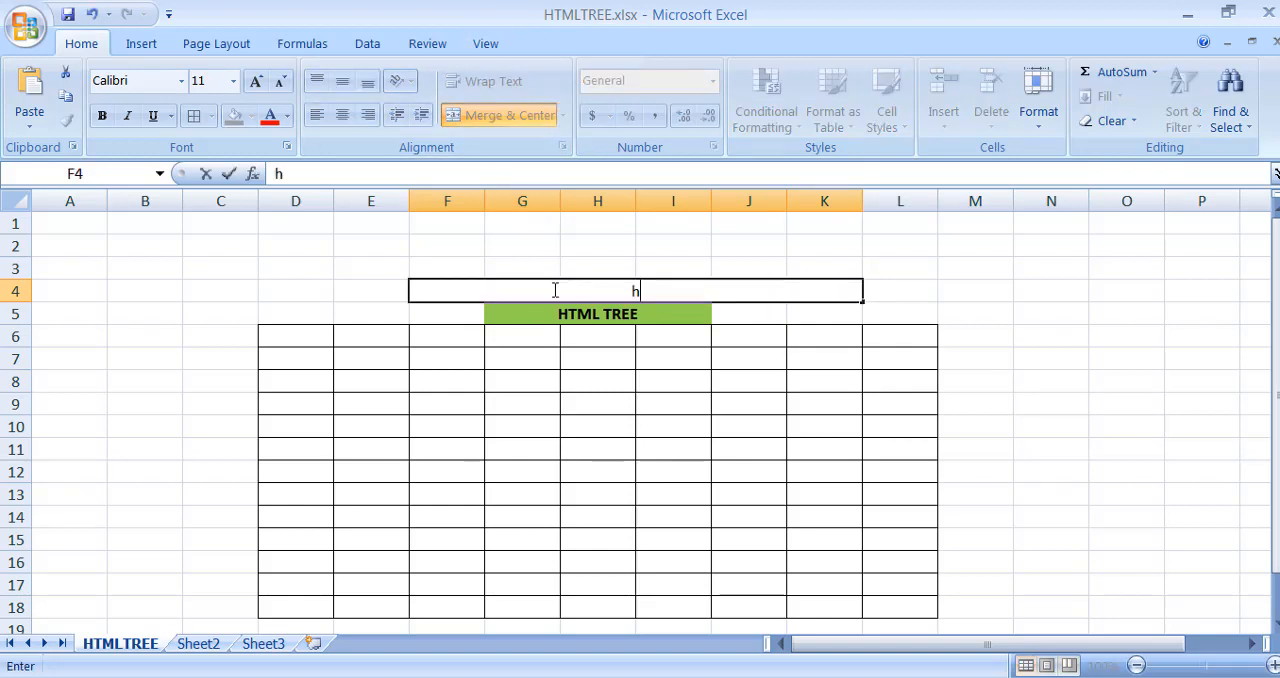
{"action": "type", "text": "yper"}
{"action": "key", "text": "BackSpace"}
{"action": "key", "text": "BackSpace"}
{"action": "key", "text": "BackSpace"}
{"action": "key", "text": "BackSpace"}
{"action": "key", "text": "BackSpace"}
{"action": "type", "text": "hy"}
{"action": "key", "text": "BackSpace"}
{"action": "key", "text": "BackSpace"}
{"action": "type", "text": "HYPER "}
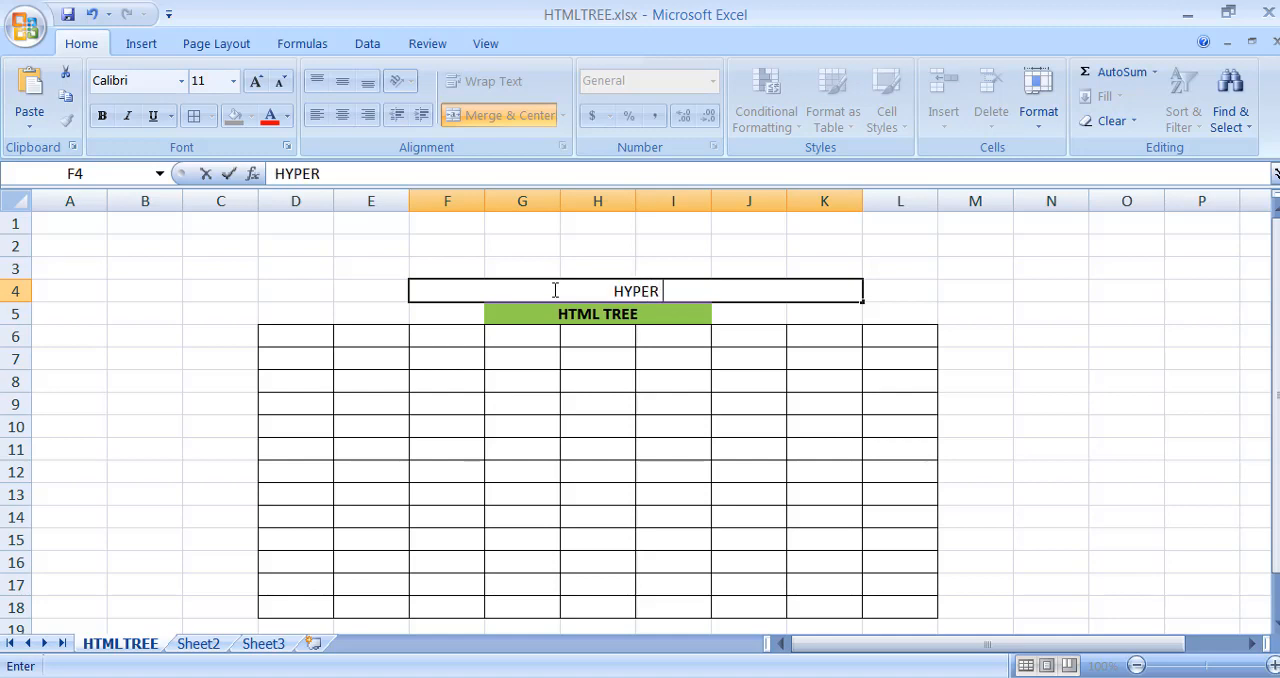
{"action": "type", "text": "TEXT MARK"}
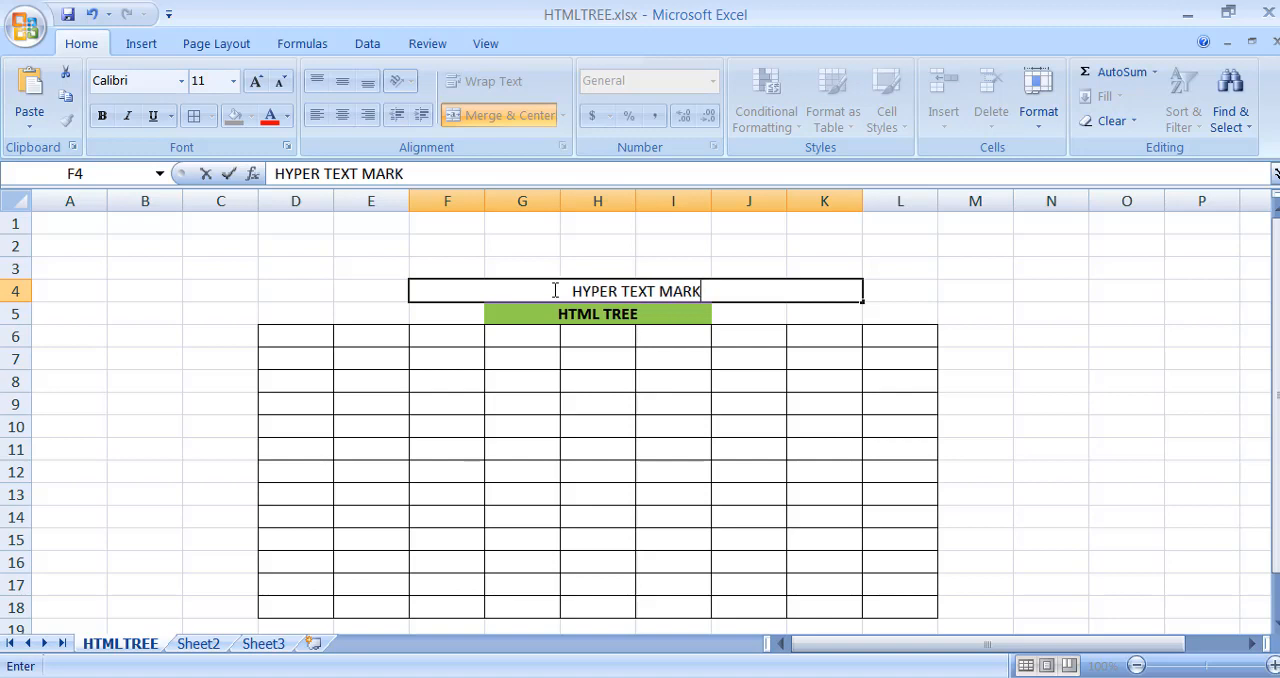
{"action": "type", "text": " UP LANGUAGE"}
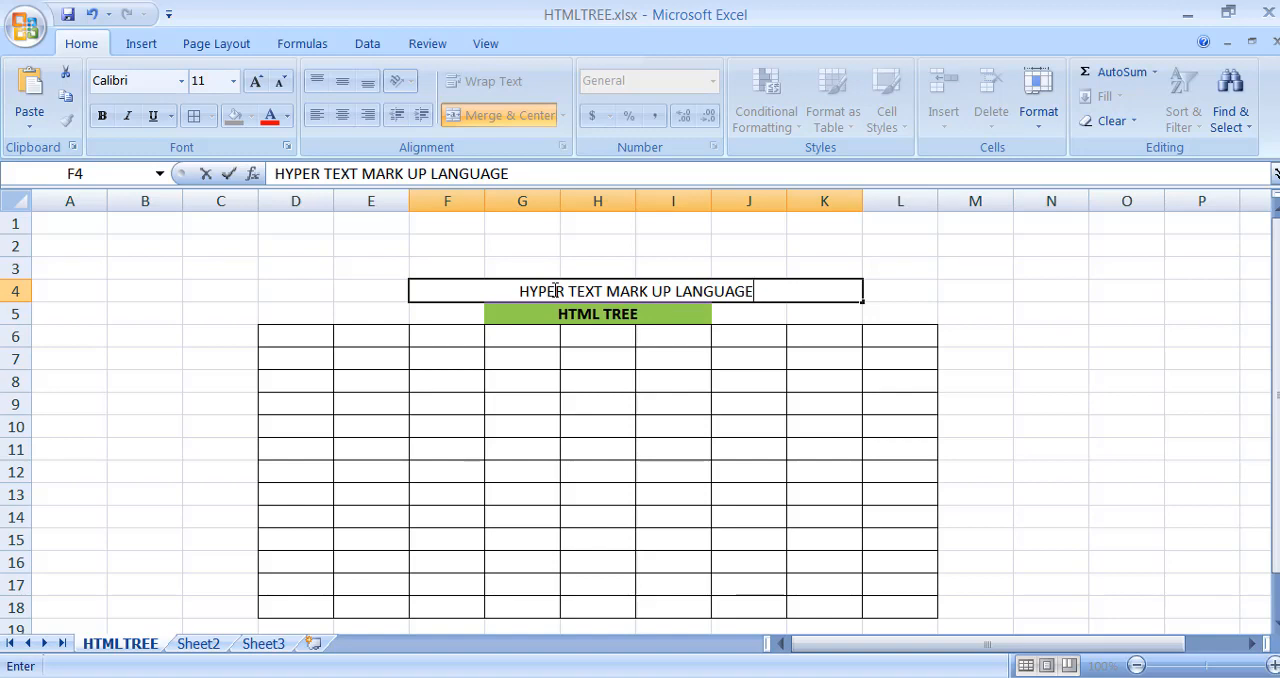
- Enter "html" in cell H6, directly below the HTML TREE heading
{"action": "double_click", "coordinate": [618, 339]}
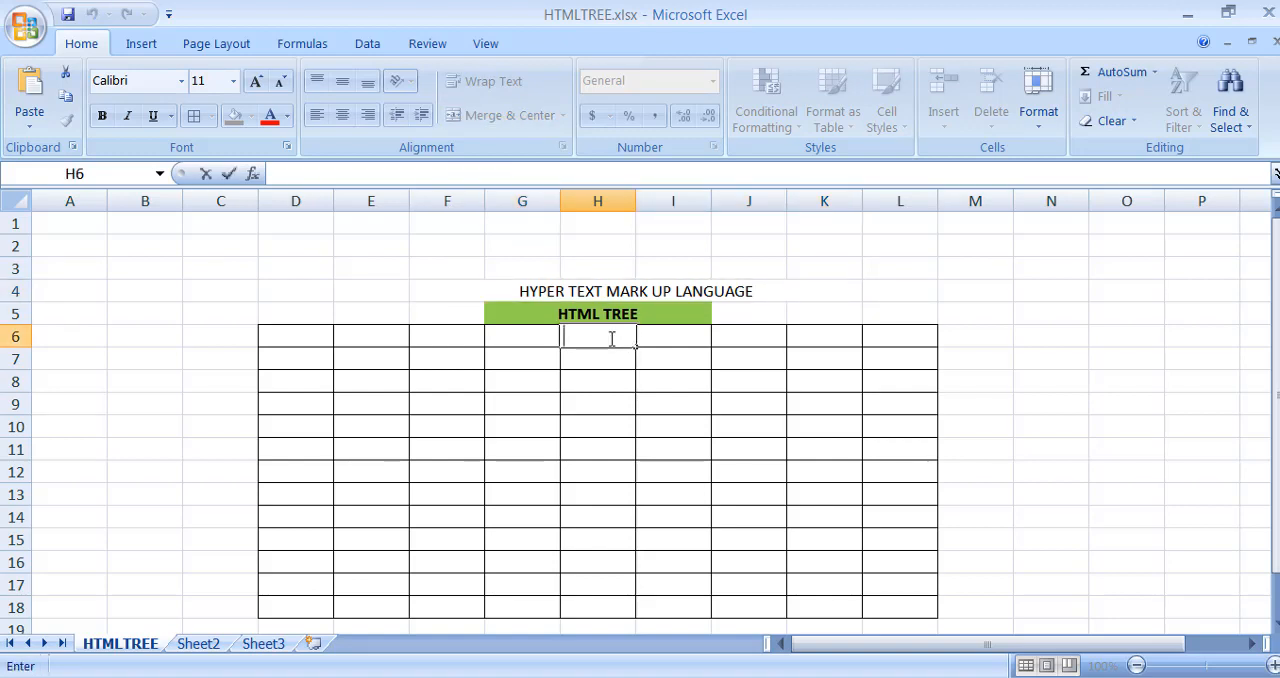
{"action": "type", "text": "html"}
{"action": "key", "text": "Return"}
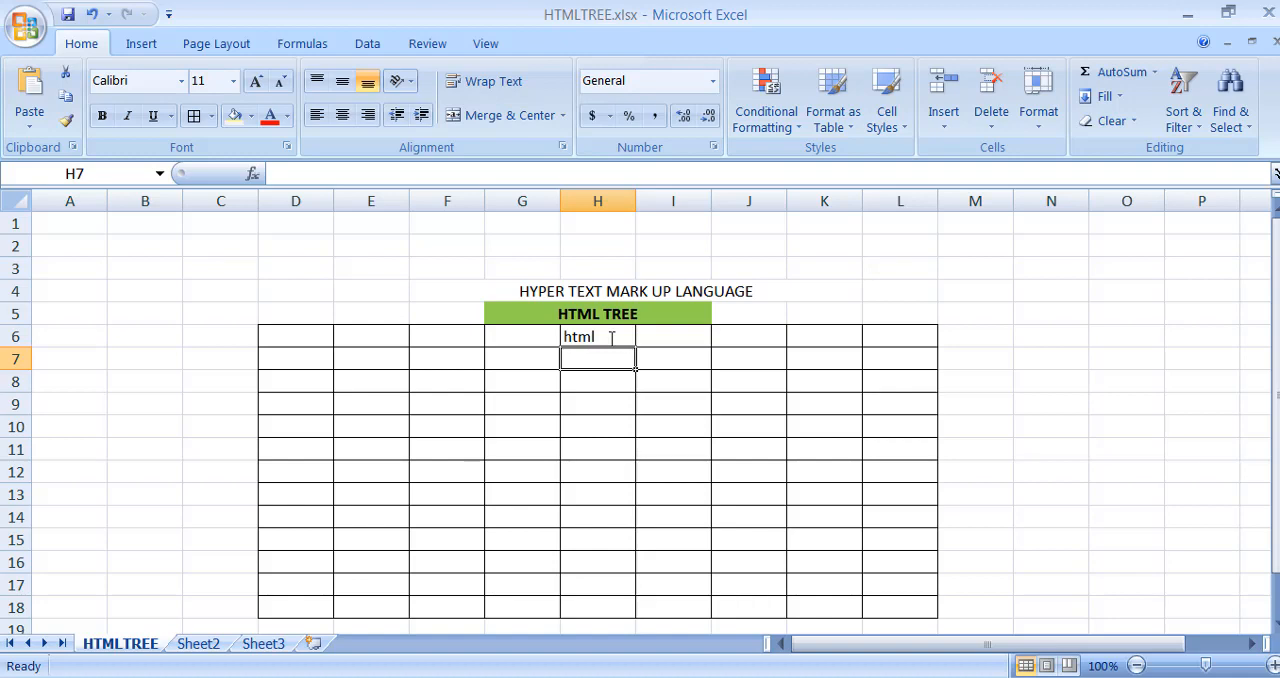
- Add angle brackets around the text in H6 so it reads "<html>", and center it horizontally in the cell
{"action": "left_click", "coordinate": [612, 338]}
{"action": "double_click", "coordinate": [612, 338]}
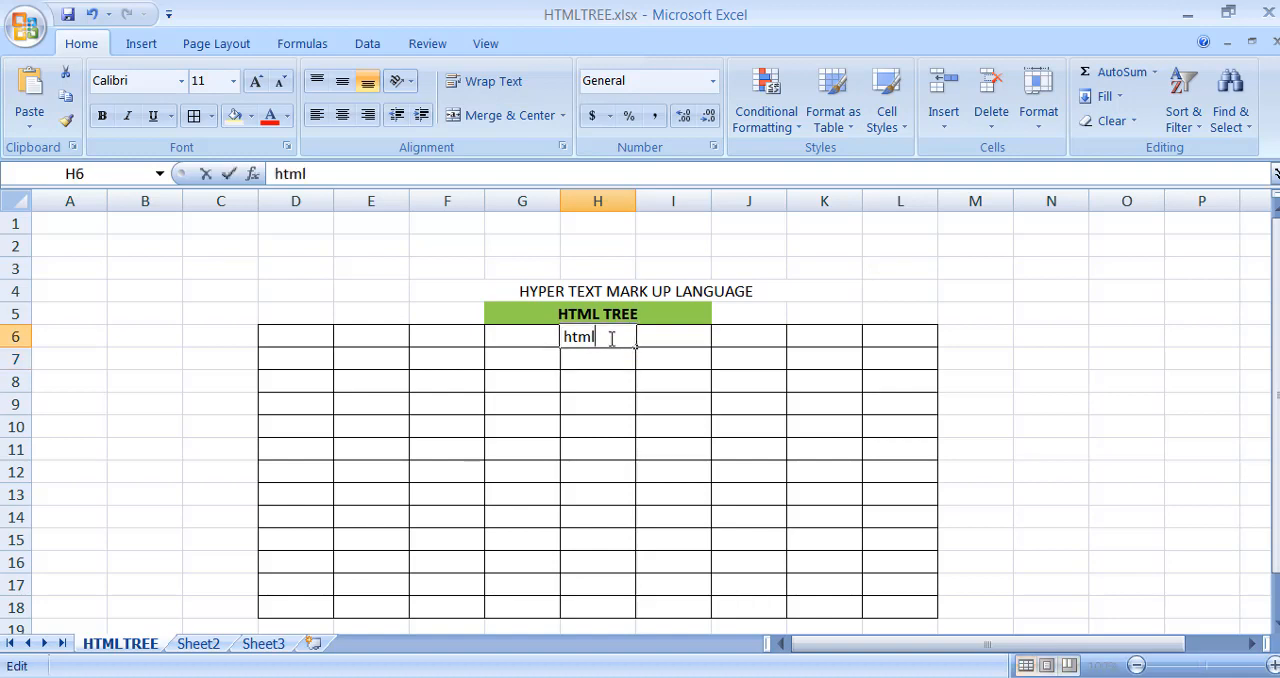
{"action": "type", "text": ">"}
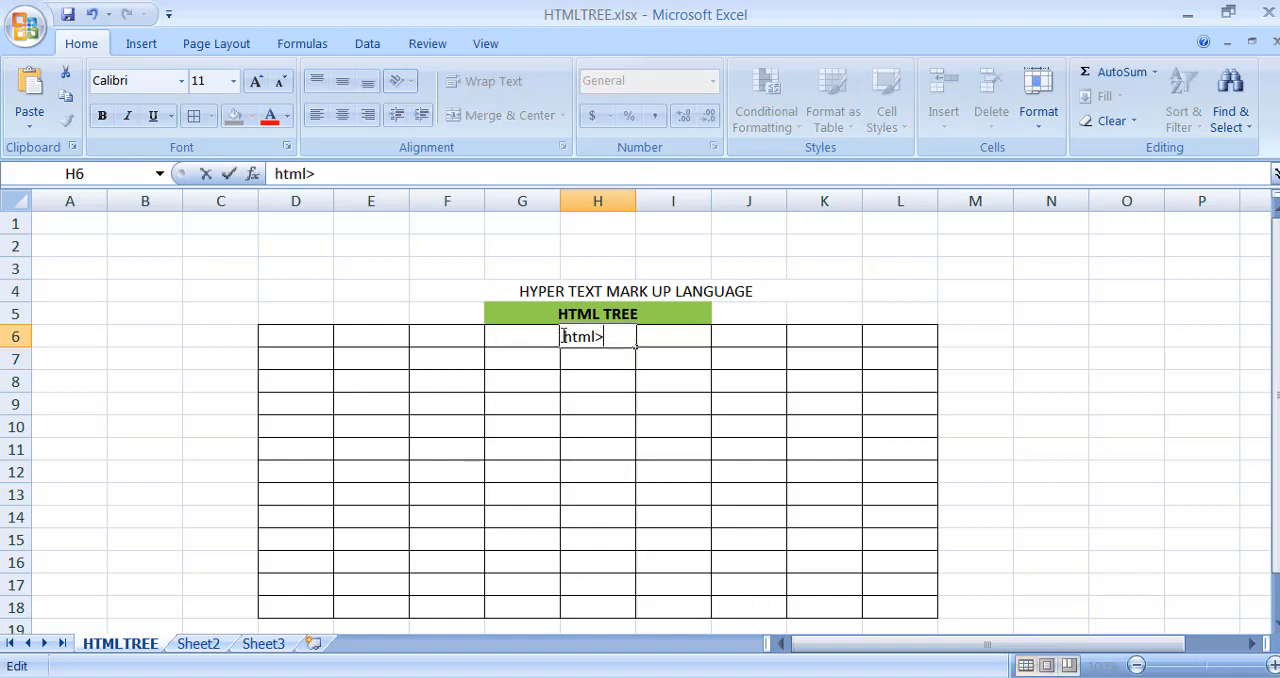
{"action": "key", "text": "Home"}
{"action": "type", "text": "<"}
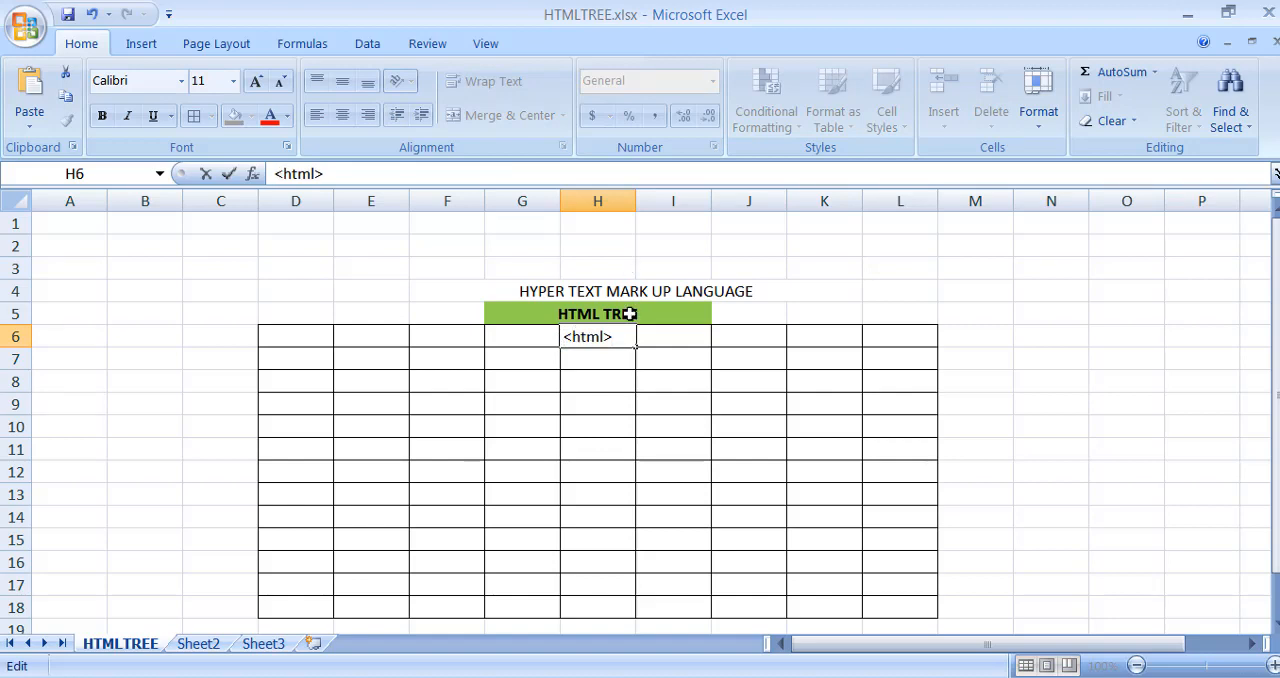
{"action": "left_click", "coordinate": [666, 330]}
{"action": "left_click", "coordinate": [606, 340]}
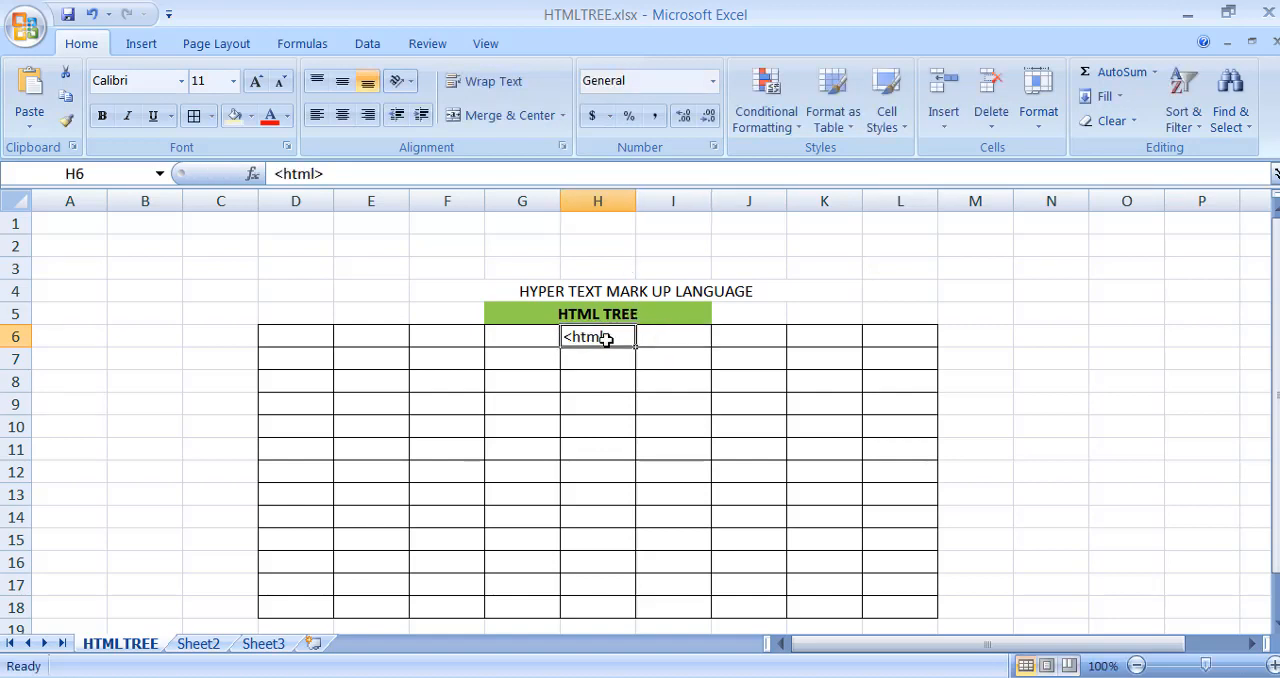
{"action": "left_click", "coordinate": [342, 115]}
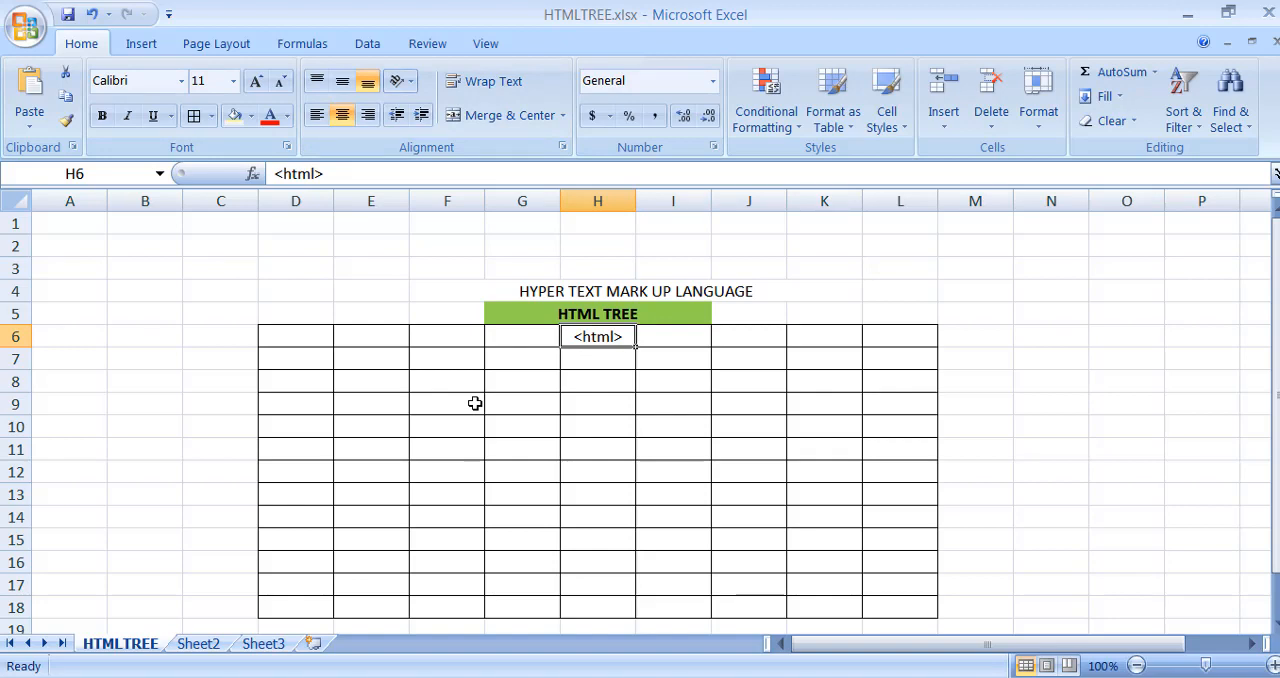
- Enter the opening tags "<head>" in cell G7 and "<body>" in cell I7
{"action": "double_click", "coordinate": [514, 359]}
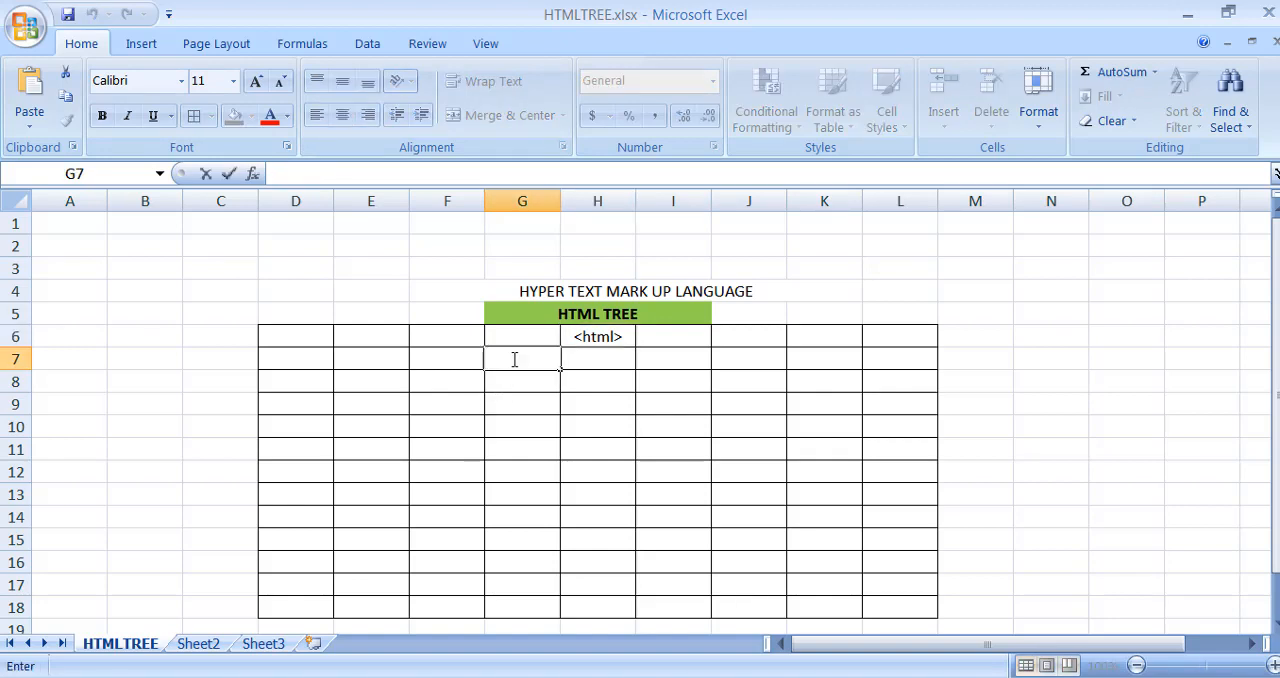
{"action": "type", "text": "<head>"}
{"action": "key", "text": "Tab"}
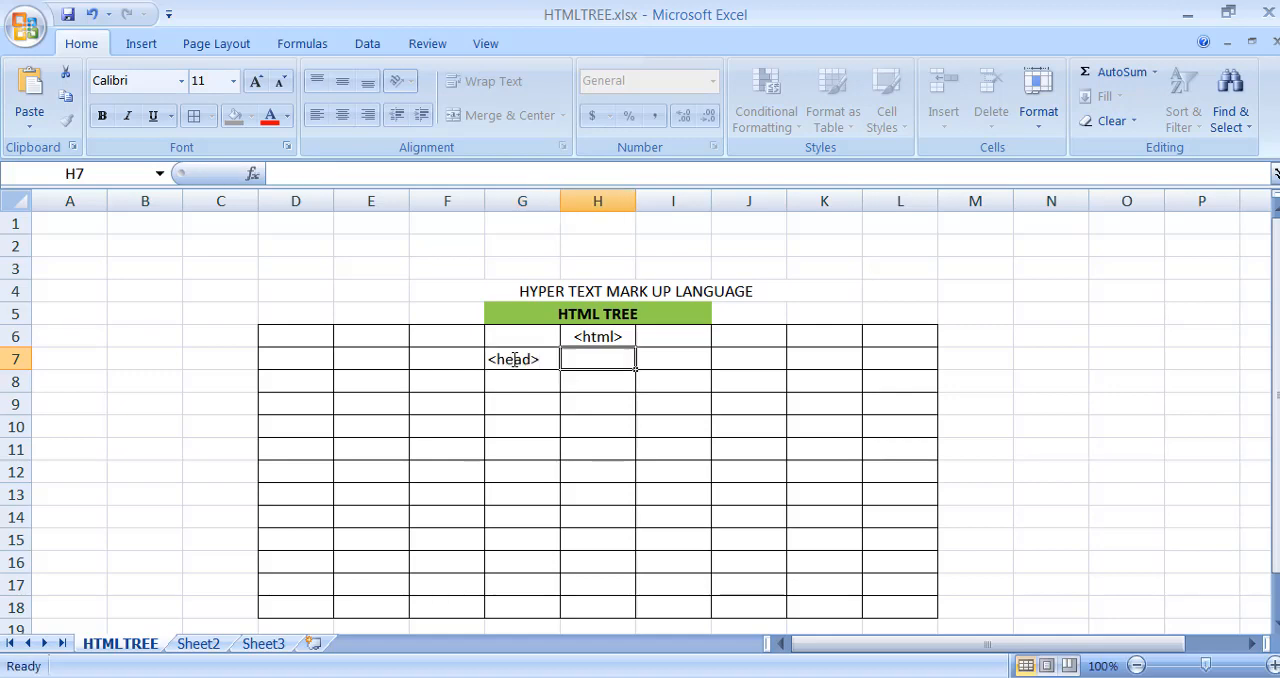
{"action": "key", "text": "Tab"}
{"action": "type", "text": "<body>"}
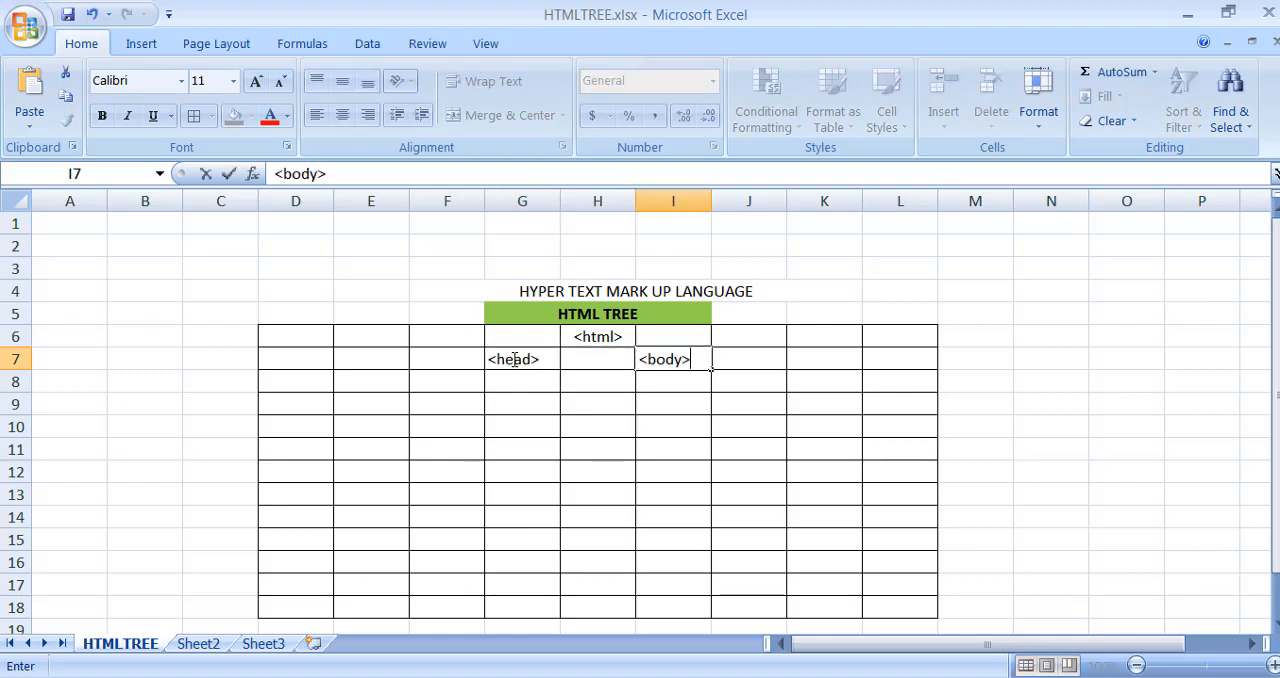
{"action": "key", "text": "Return"}
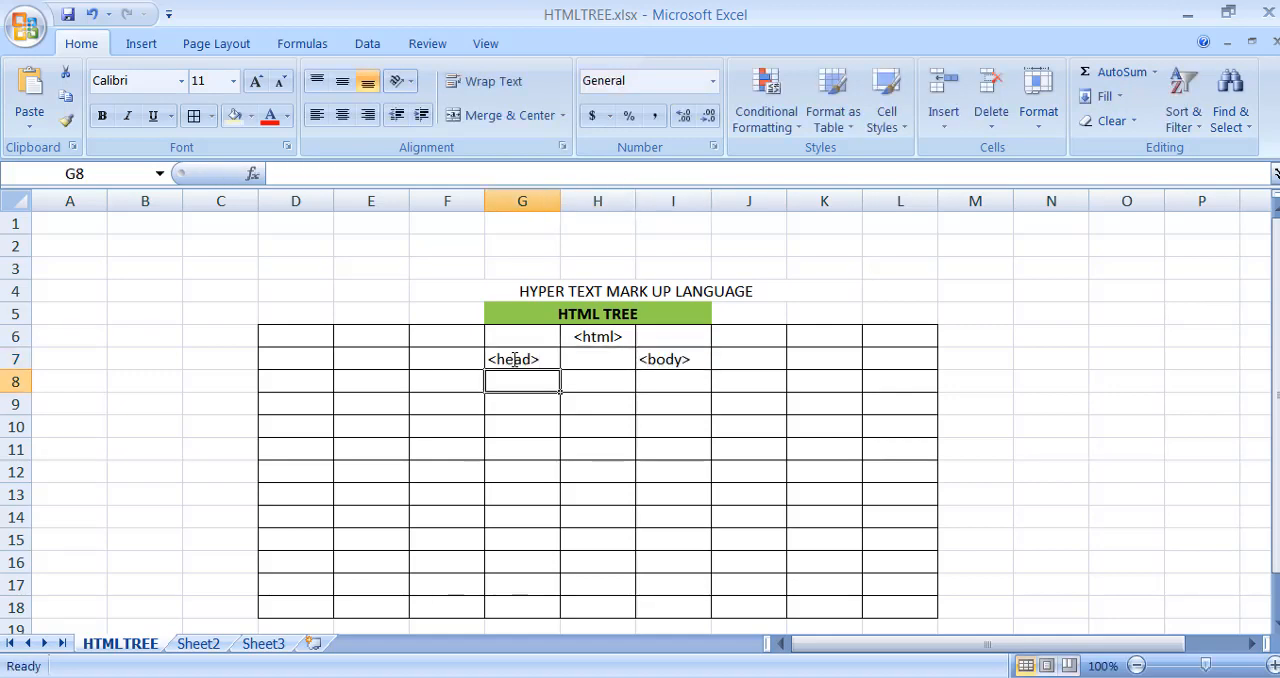
- Enter the closing tag "</head>" in cell G15
{"action": "key", "text": "Return"}
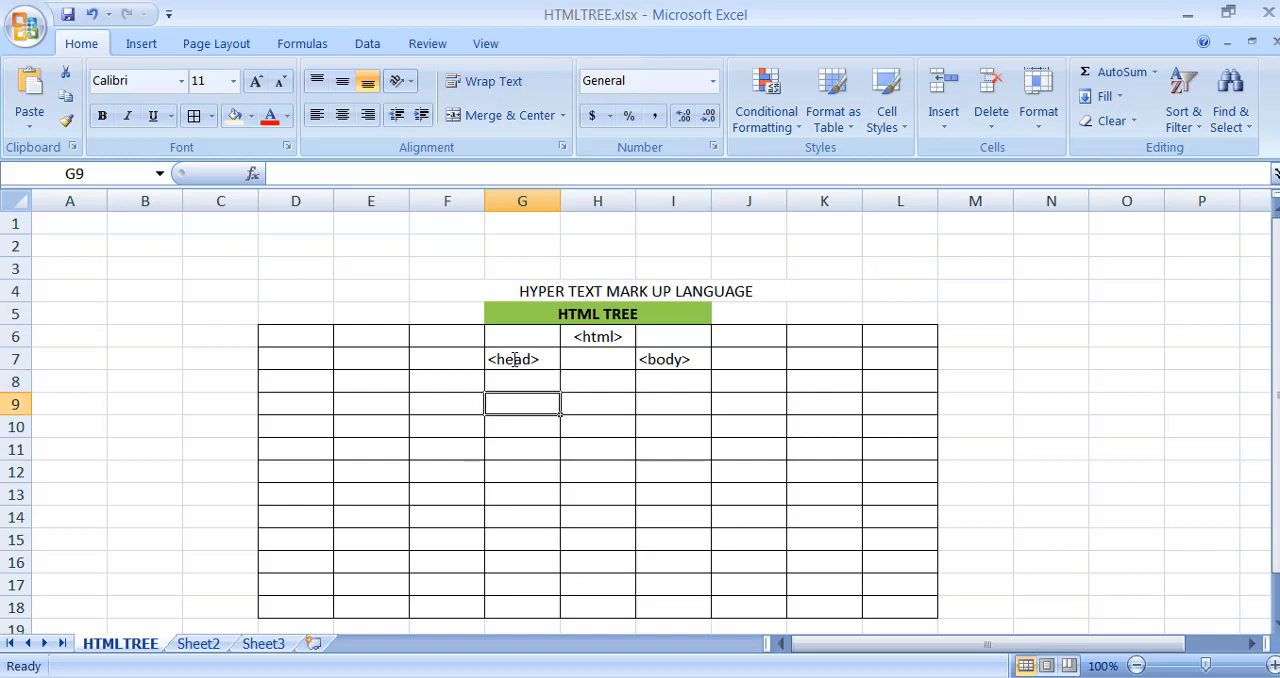
{"action": "key", "text": "Up"}
{"action": "key", "text": "Up"}
{"action": "key", "text": "Down"}
{"action": "key", "text": "Down"}
{"action": "key", "text": "Down"}
{"action": "key", "text": "Down"}
{"action": "key", "text": "Down"}
{"action": "key", "text": "Down"}
{"action": "key", "text": "Down"}
{"action": "key", "text": "Down"}
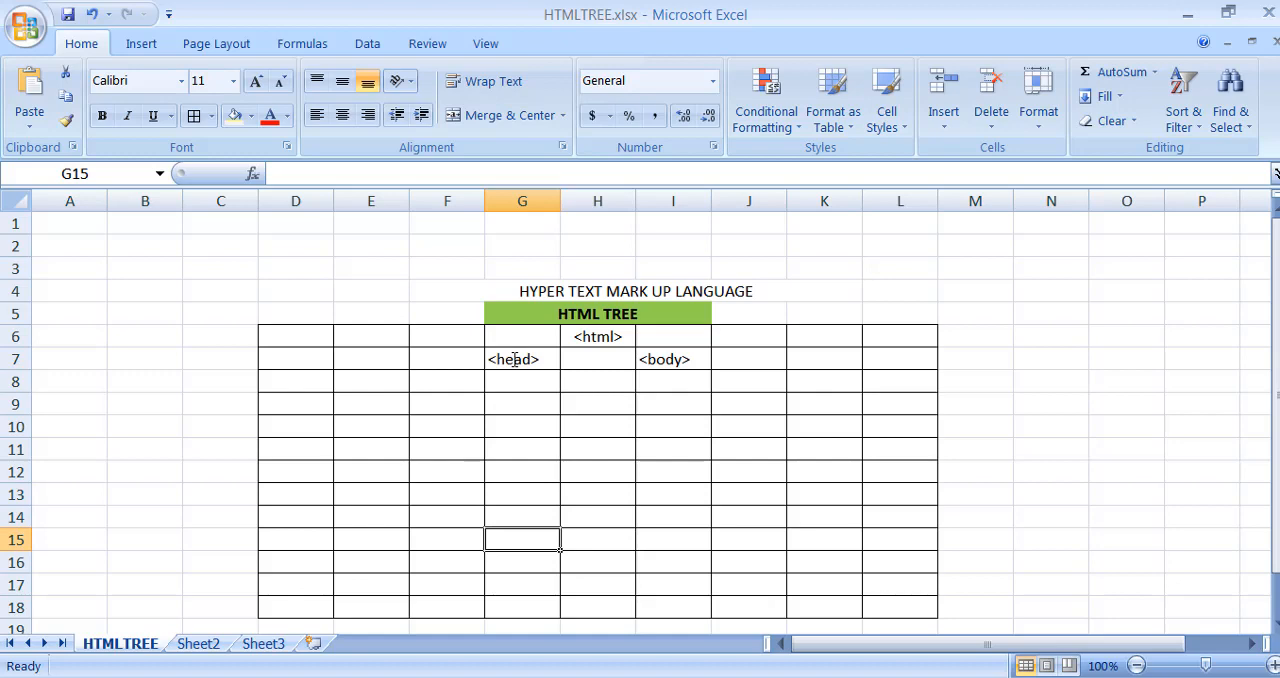
{"action": "type", "text": "</head>"}
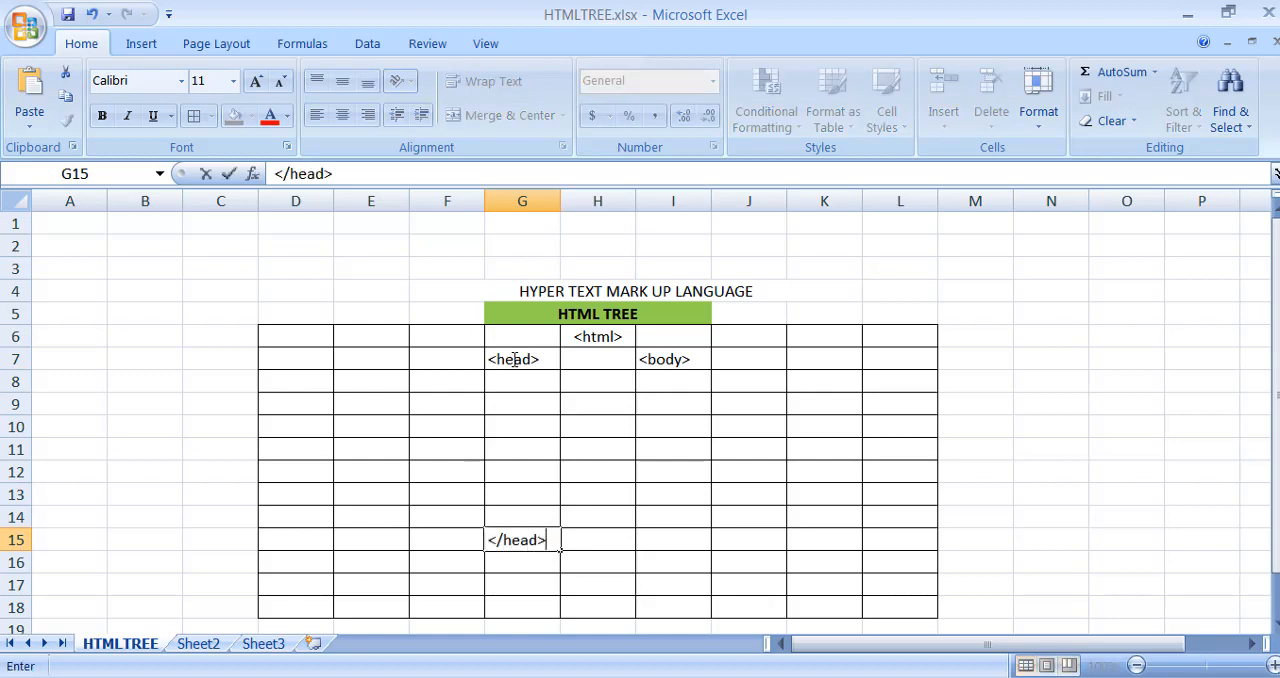
{"action": "key", "text": "Return"}
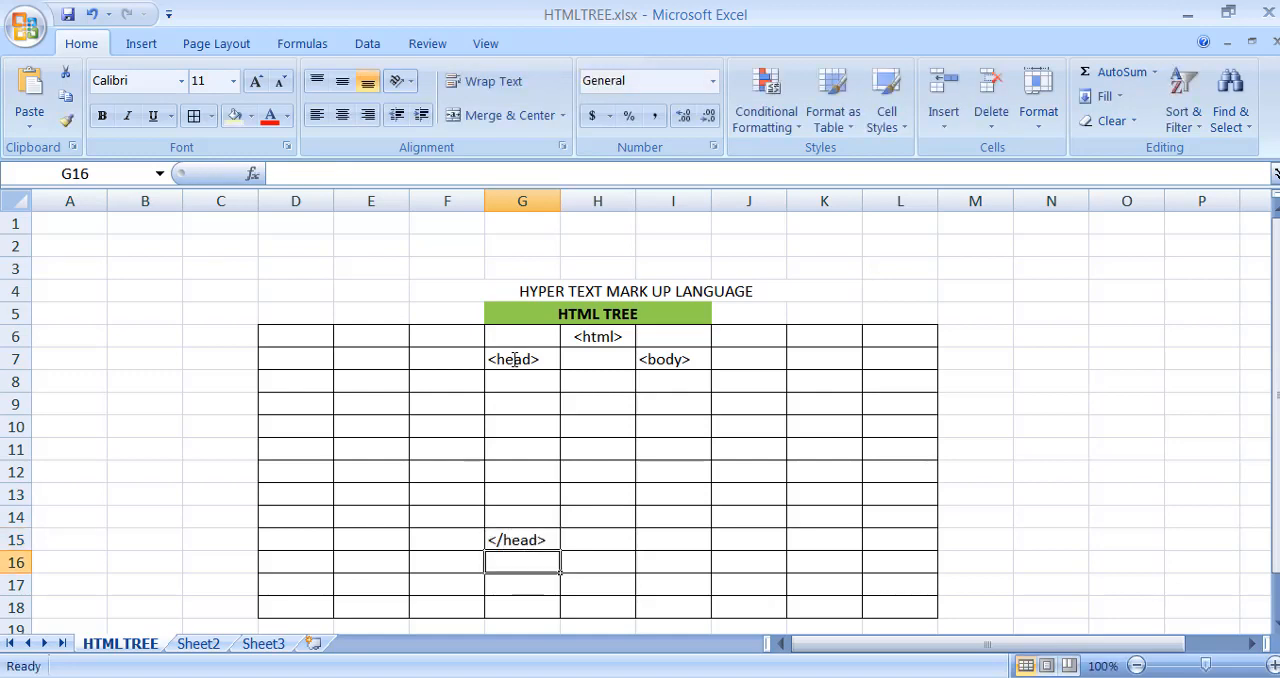
- Enter the closing tag "</body>" in cell I15
{"action": "key", "text": "Up"}
{"action": "key", "text": "Right"}
{"action": "key", "text": "Right"}
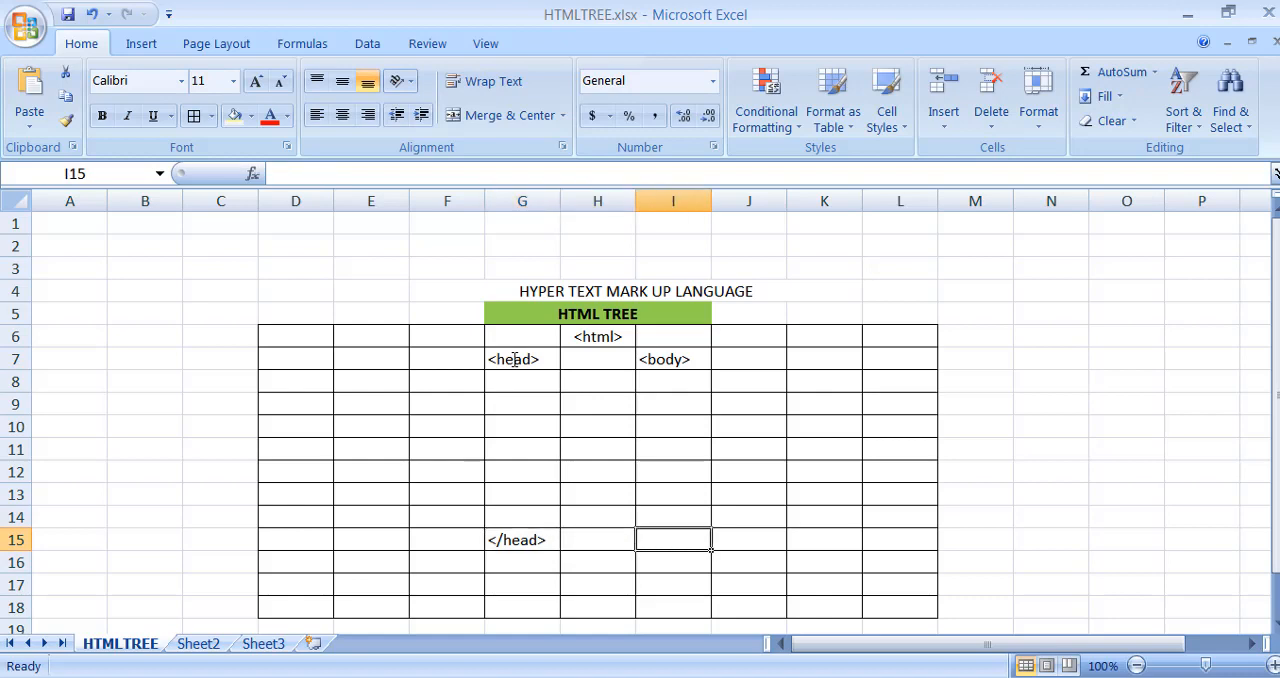
{"action": "type", "text": "</body"}
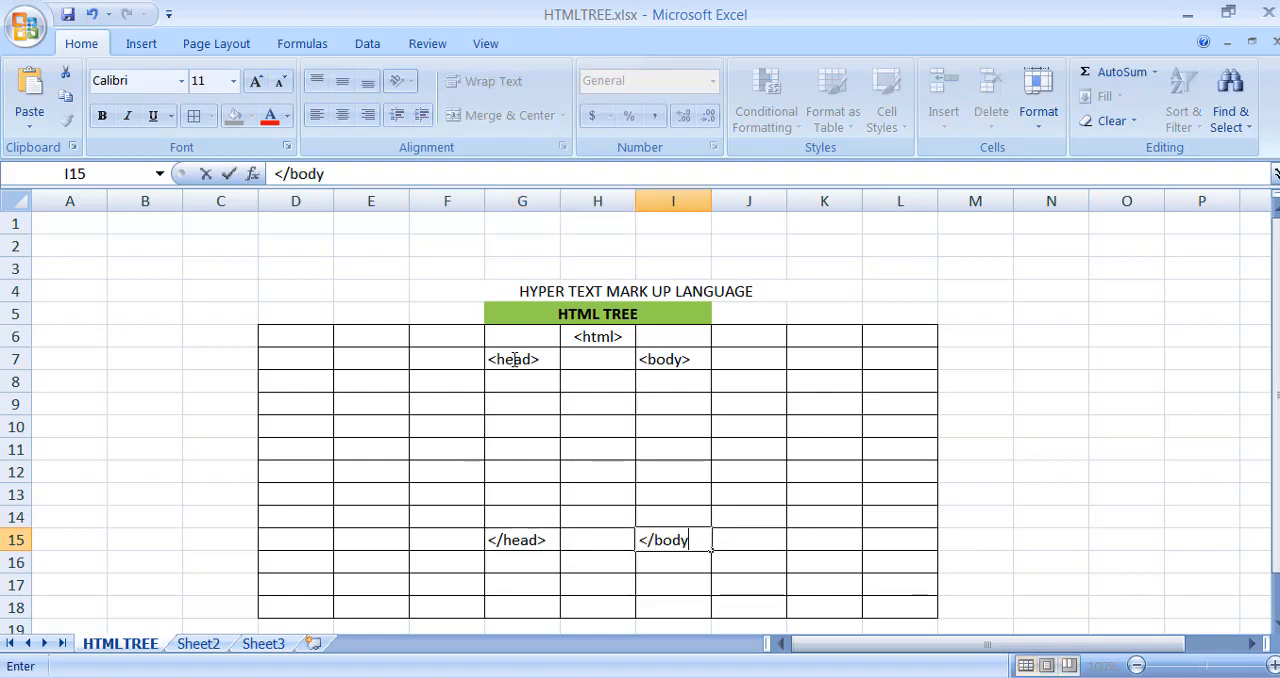
{"action": "type", "text": ">"}
{"action": "key", "text": "Return"}
{"action": "key", "text": "Return"}
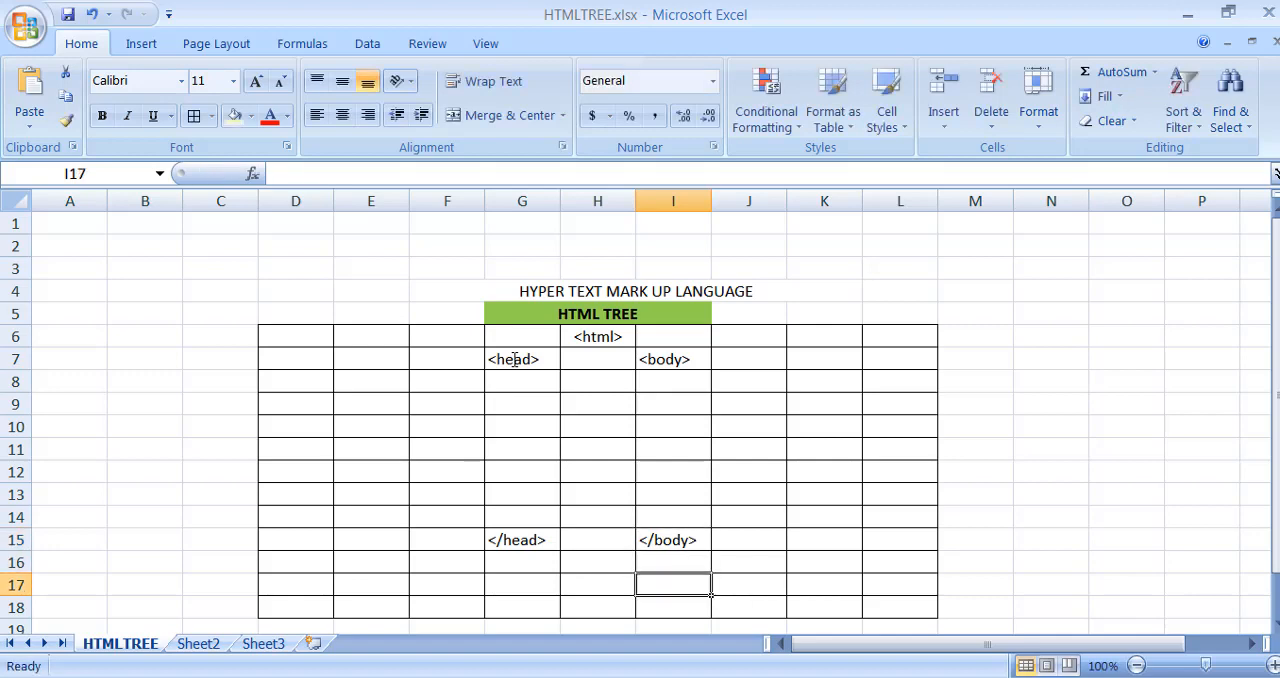
- Enter the closing tag "</html>" in cell H16, one row below the head and body closing tags
{"action": "key", "text": "Up"}
{"action": "key", "text": "Left"}
{"action": "type", "text": "</"}
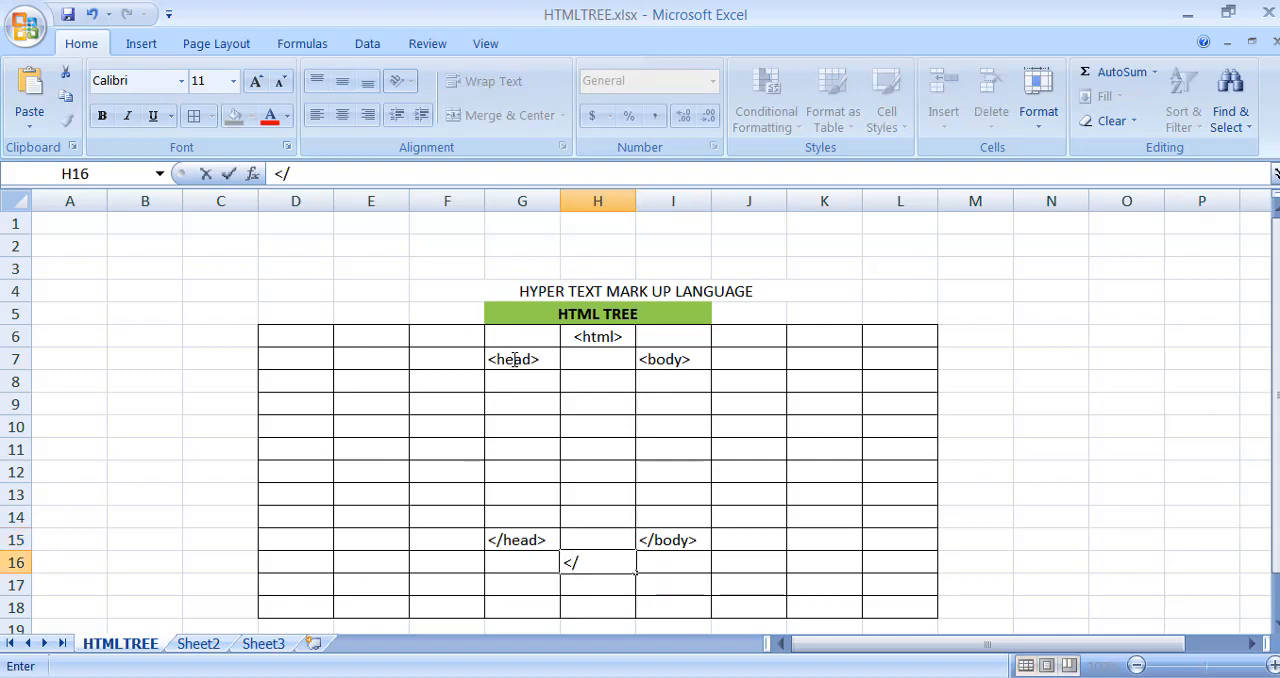
{"action": "type", "text": "html>"}
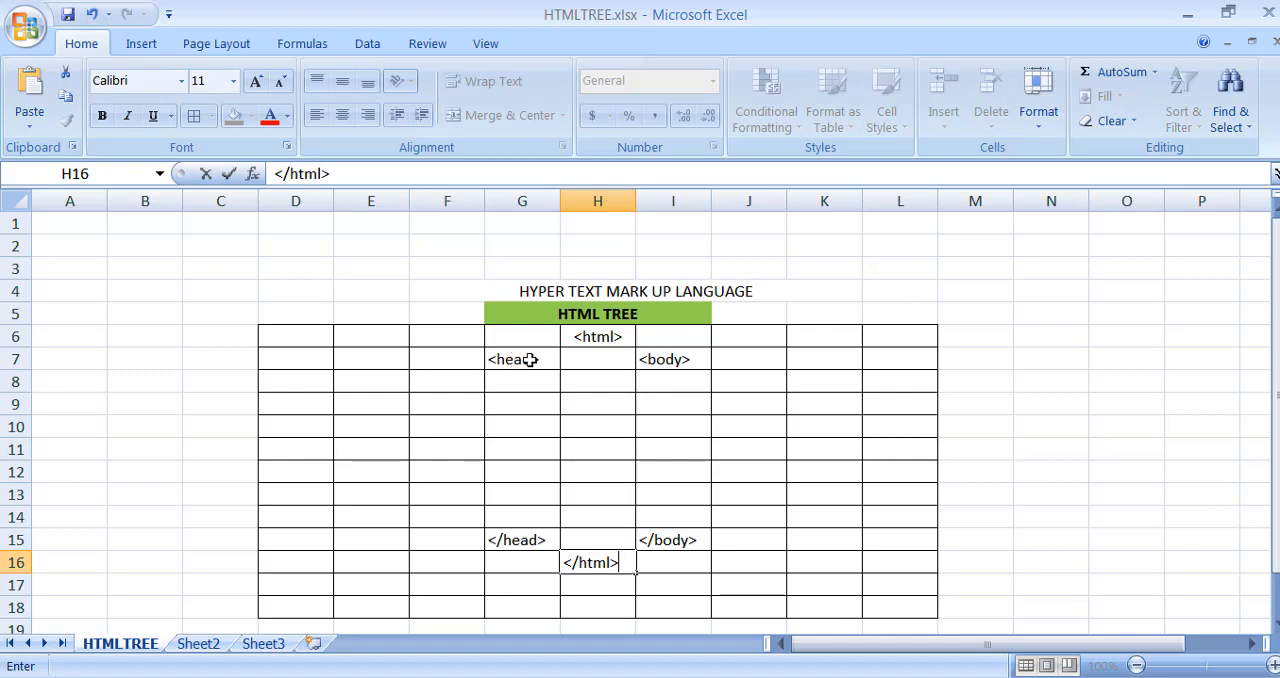
{"action": "left_click", "coordinate": [597, 340]}
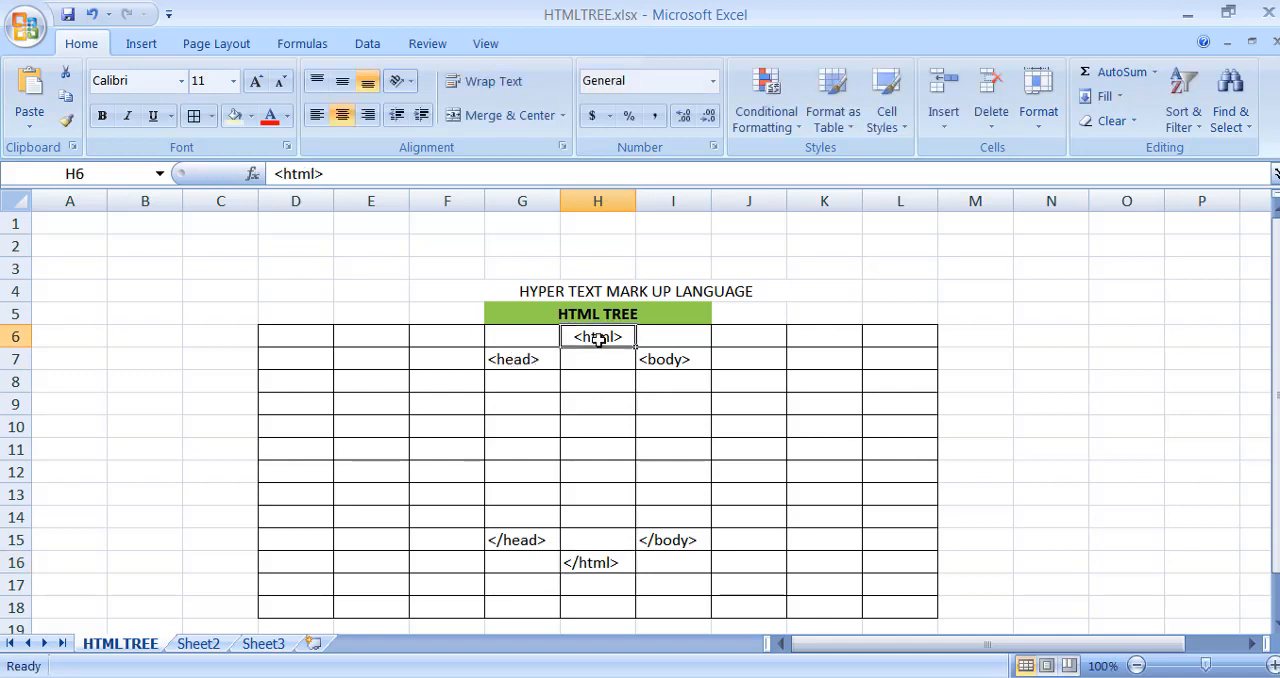
{"action": "left_click", "coordinate": [500, 361]}
{"action": "left_click", "coordinate": [672, 360]}
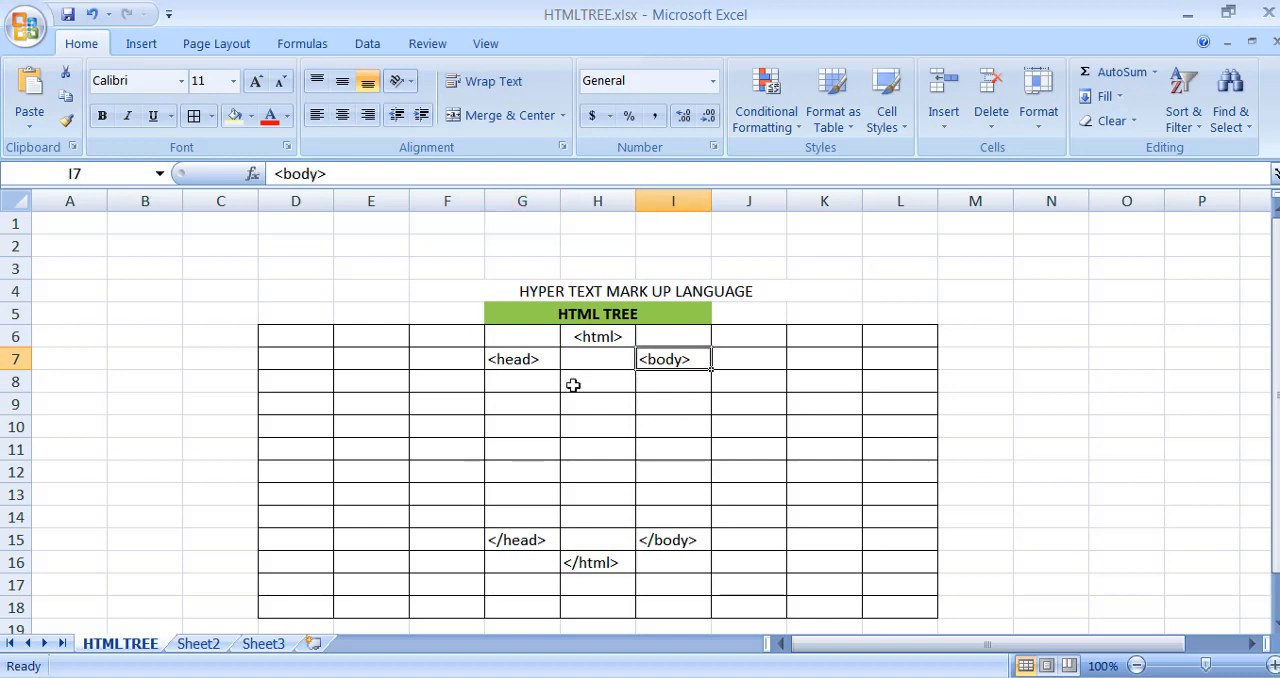
- Fill the head column, cells G7:G15, with a light blue theme color
{"action": "left_click_drag", "start_coordinate": [520, 357], "coordinate": [520, 541]}
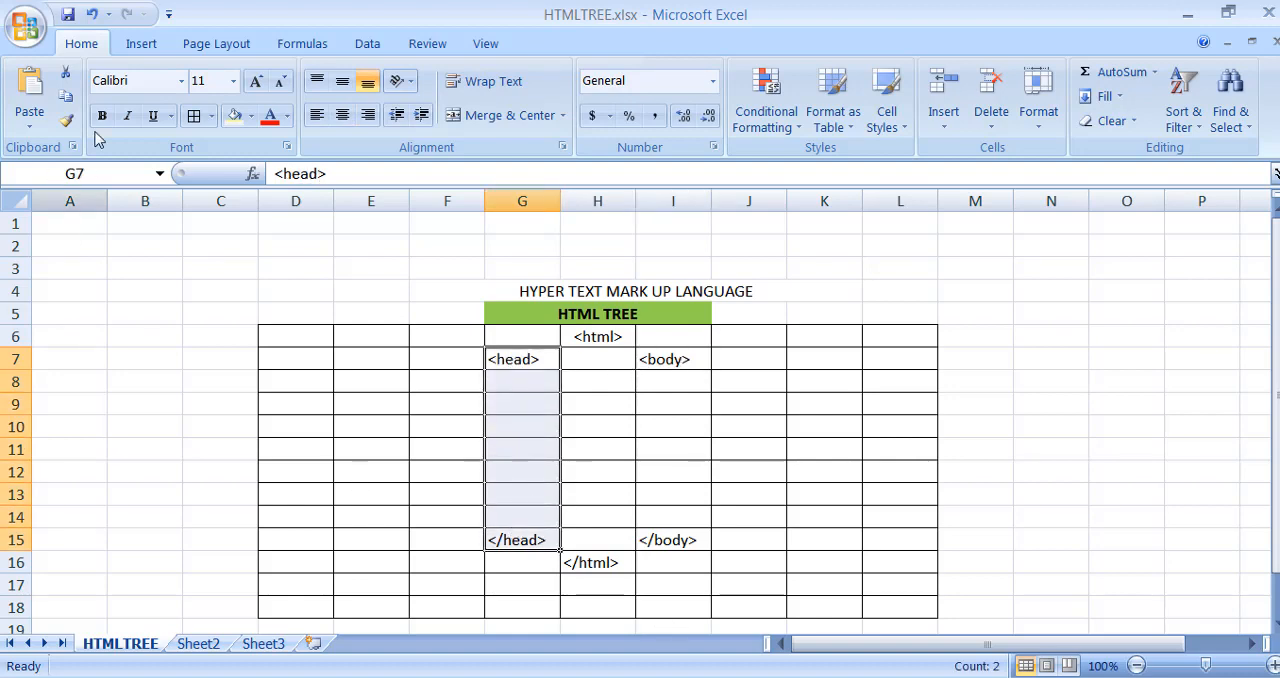
{"action": "left_click", "coordinate": [250, 115]}
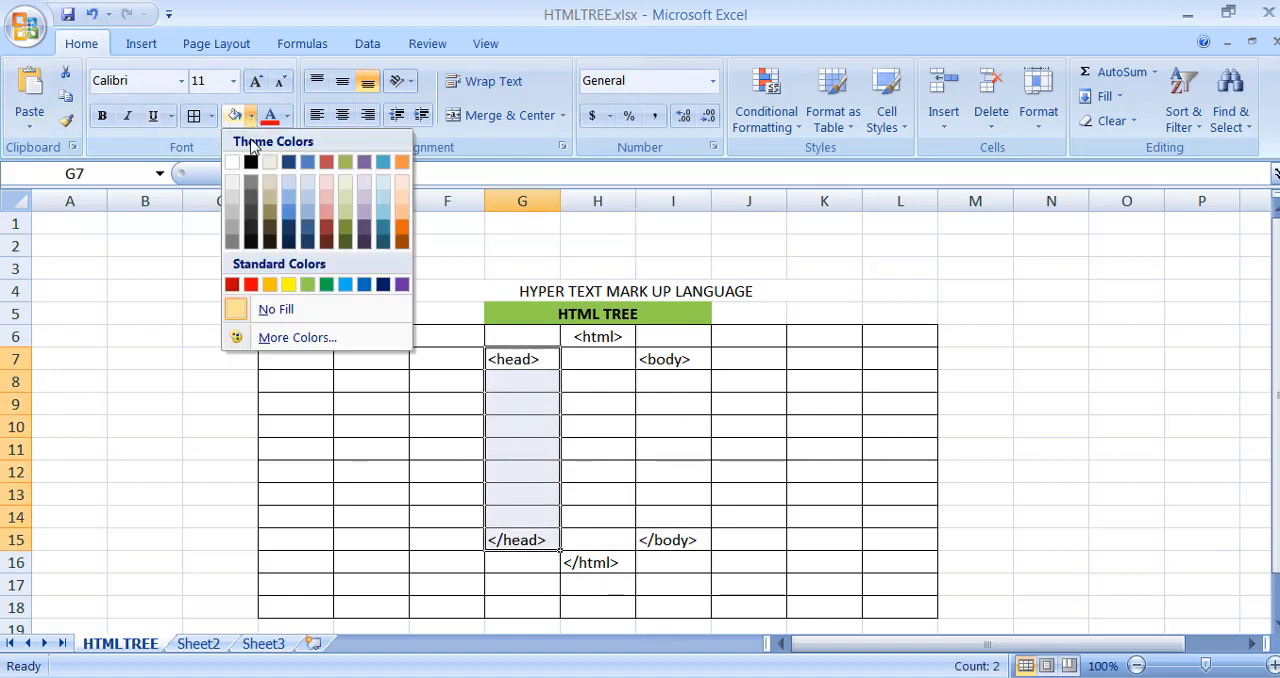
{"action": "left_click", "coordinate": [290, 186]}
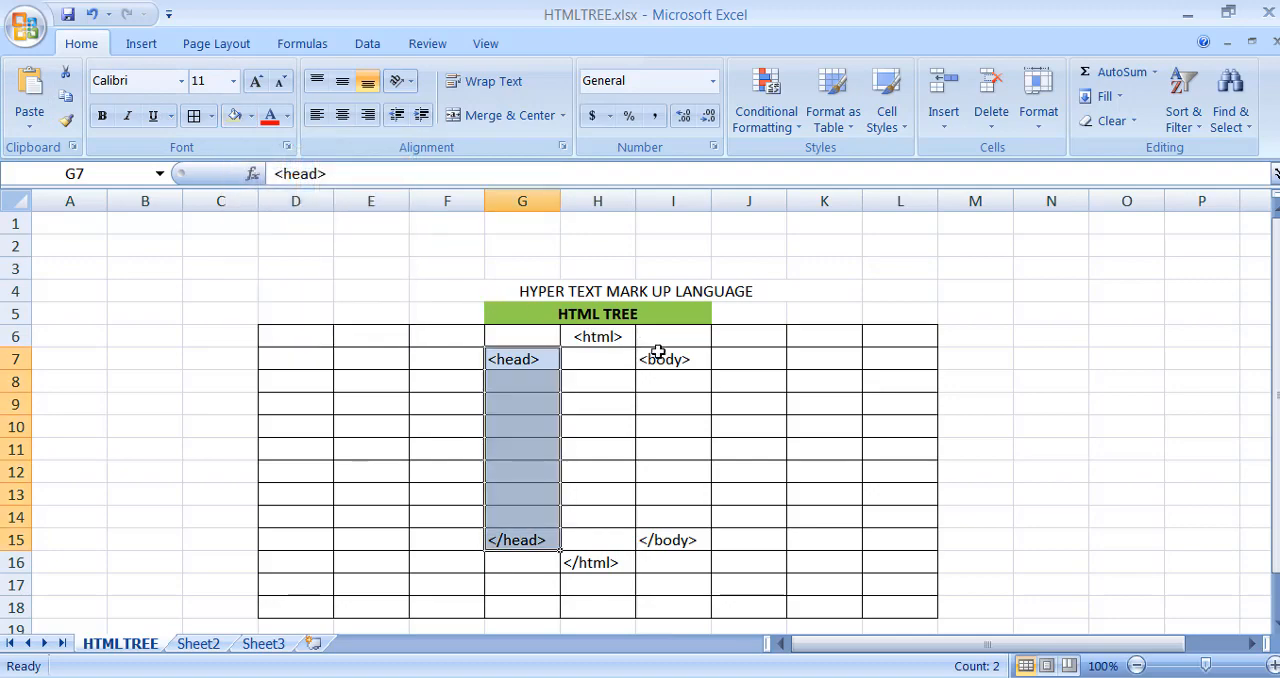
- Fill the body column, cells I7:I15, with a light orange theme color
{"action": "left_click_drag", "start_coordinate": [658, 355], "coordinate": [656, 536]}
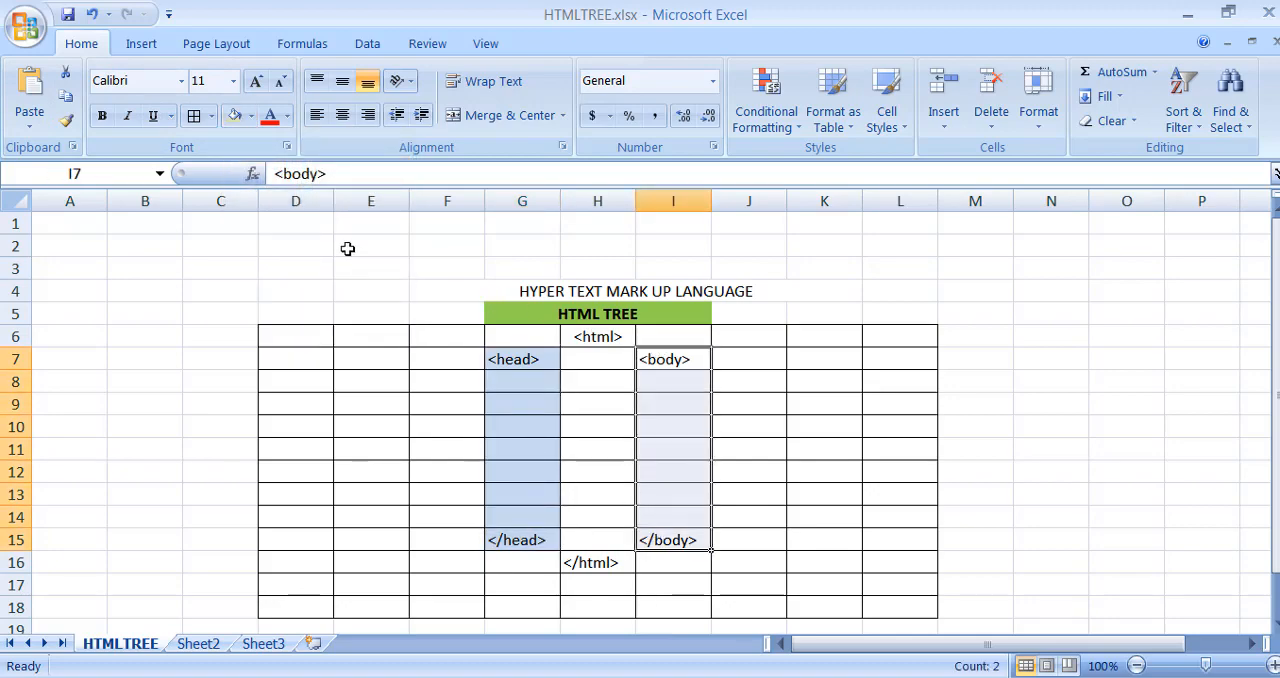
{"action": "left_click", "coordinate": [251, 115]}
{"action": "left_click", "coordinate": [392, 171]}
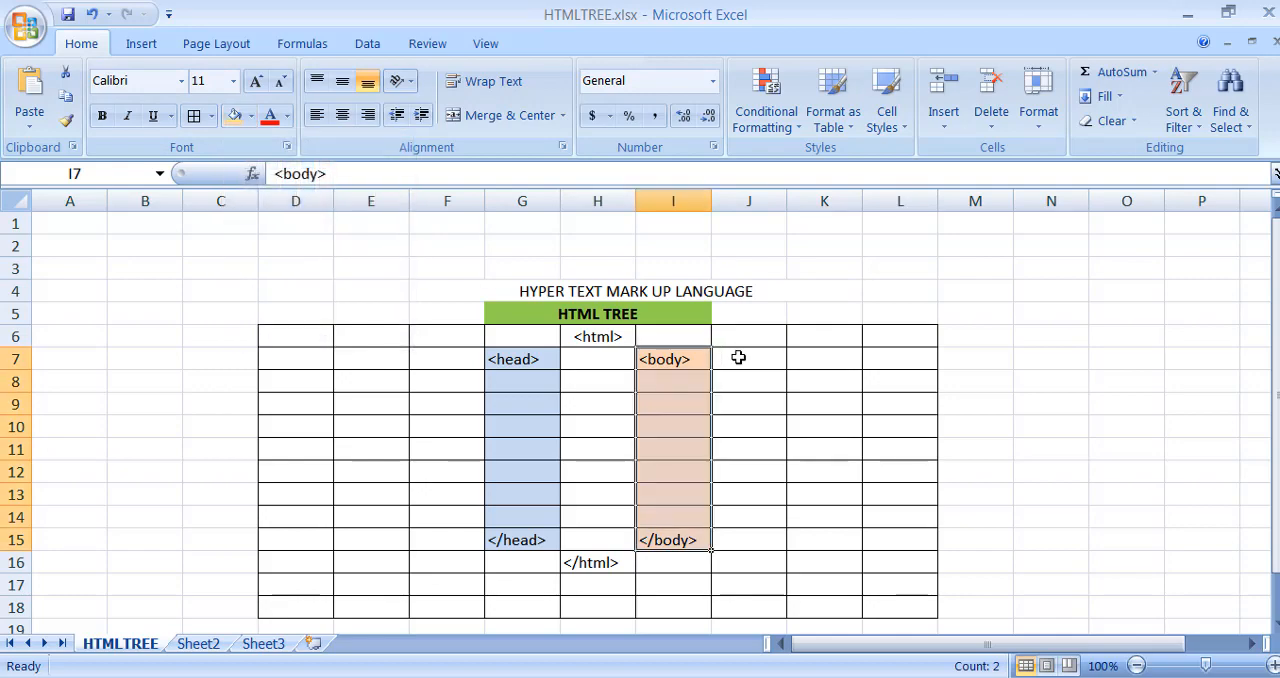
{"action": "left_click", "coordinate": [738, 357]}
{"action": "left_click", "coordinate": [431, 378]}
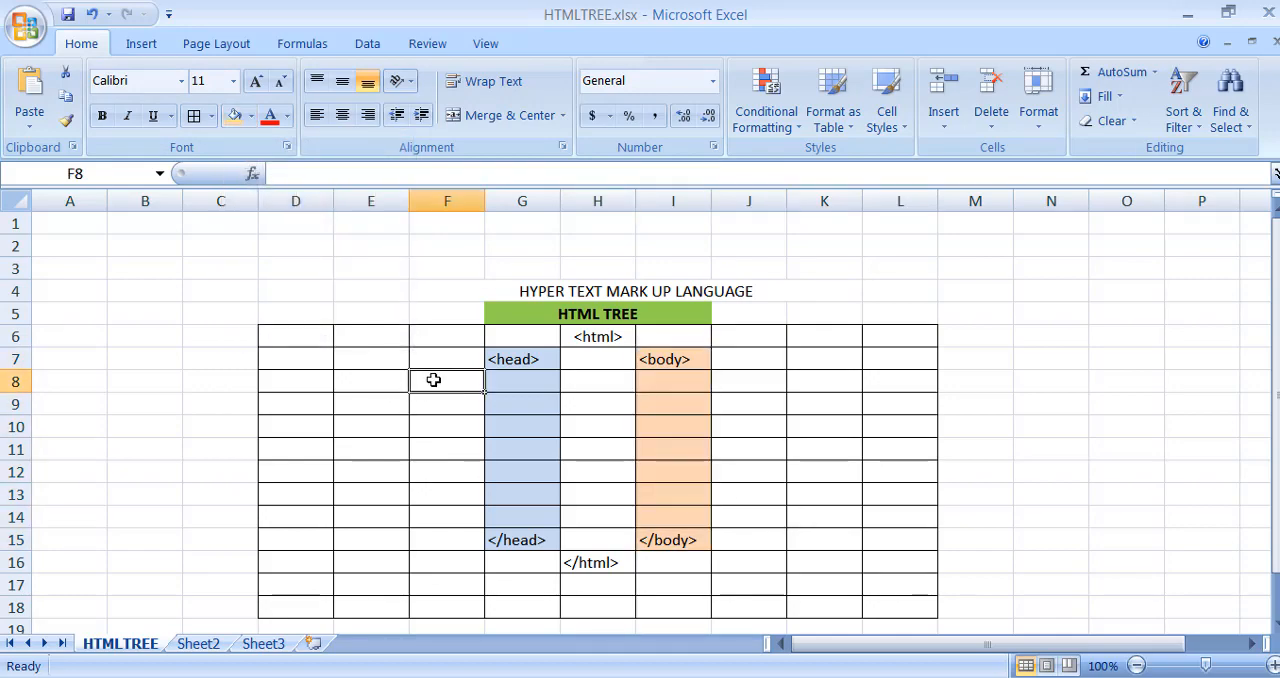
- Enter the tag "<title>" in cell F8, beside the head column
{"action": "type", "text": "<t"}
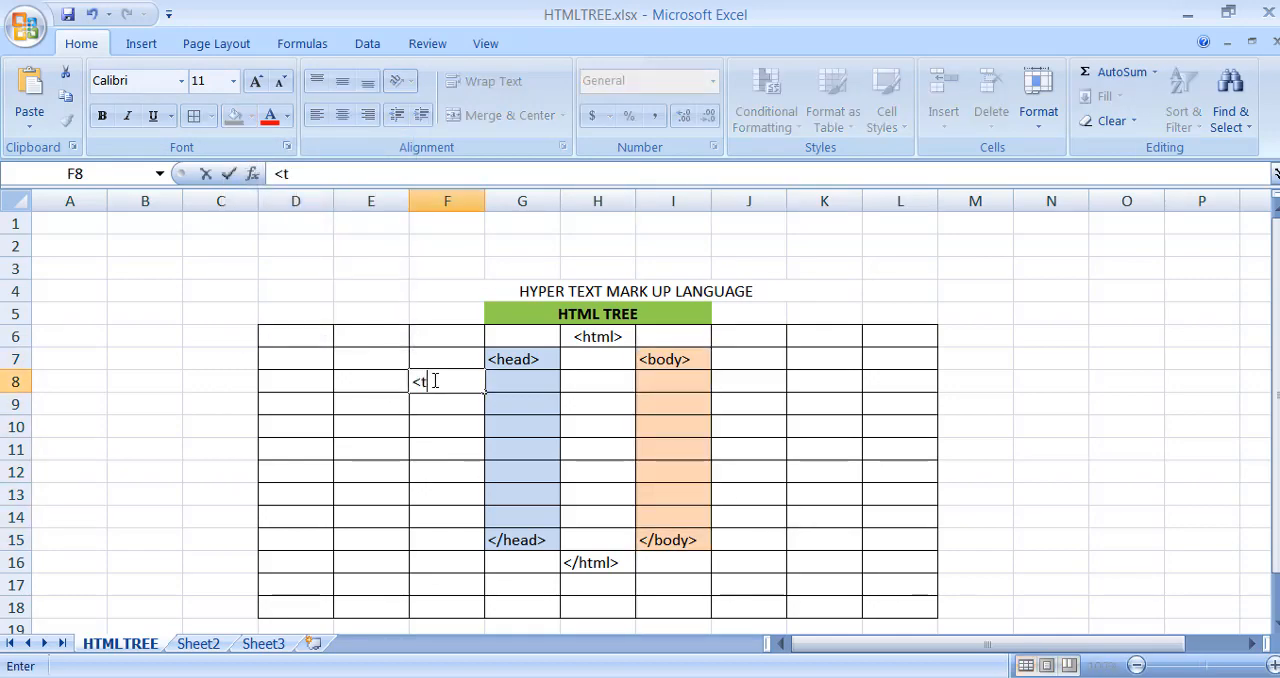
{"action": "type", "text": "itle>"}
{"action": "key", "text": "BackSpace"}
{"action": "key", "text": "BackSpace"}
{"action": "key", "text": "BackSpace"}
{"action": "type", "text": "tle>"}
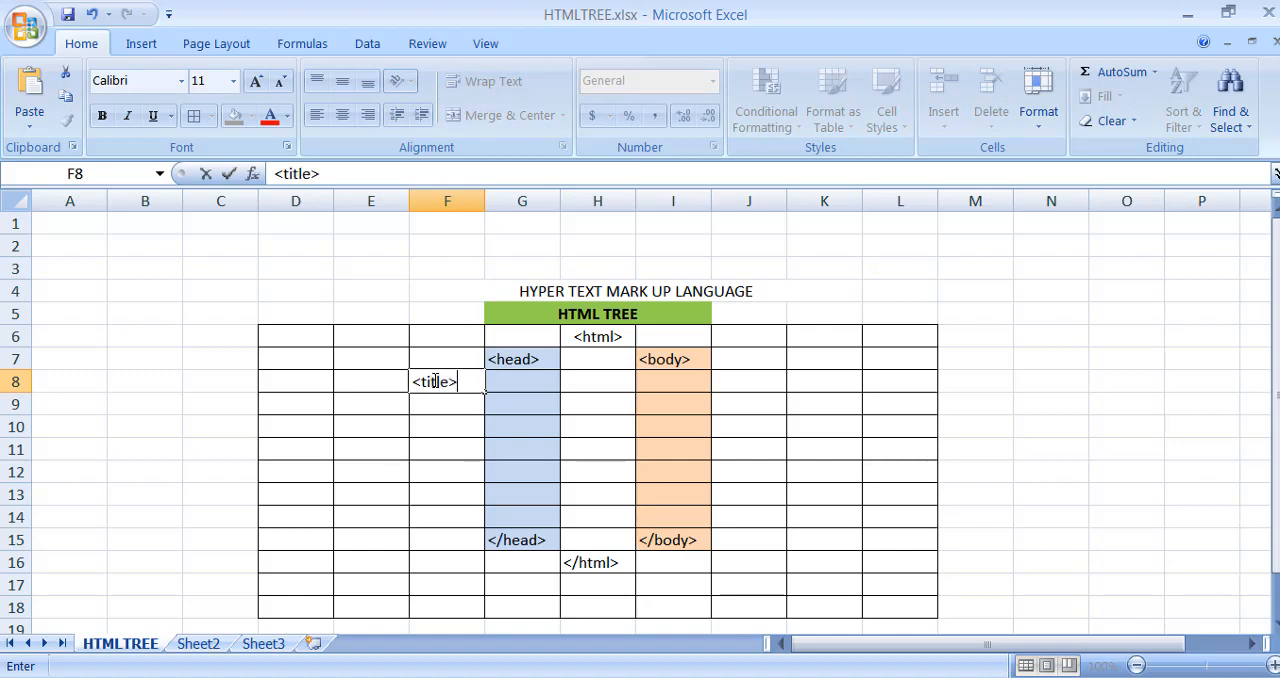
{"action": "key", "text": "Return"}
- Enter the tags "<script>" in cell F9 and "<style>" in cell F10
{"action": "type", "text": "<s"}
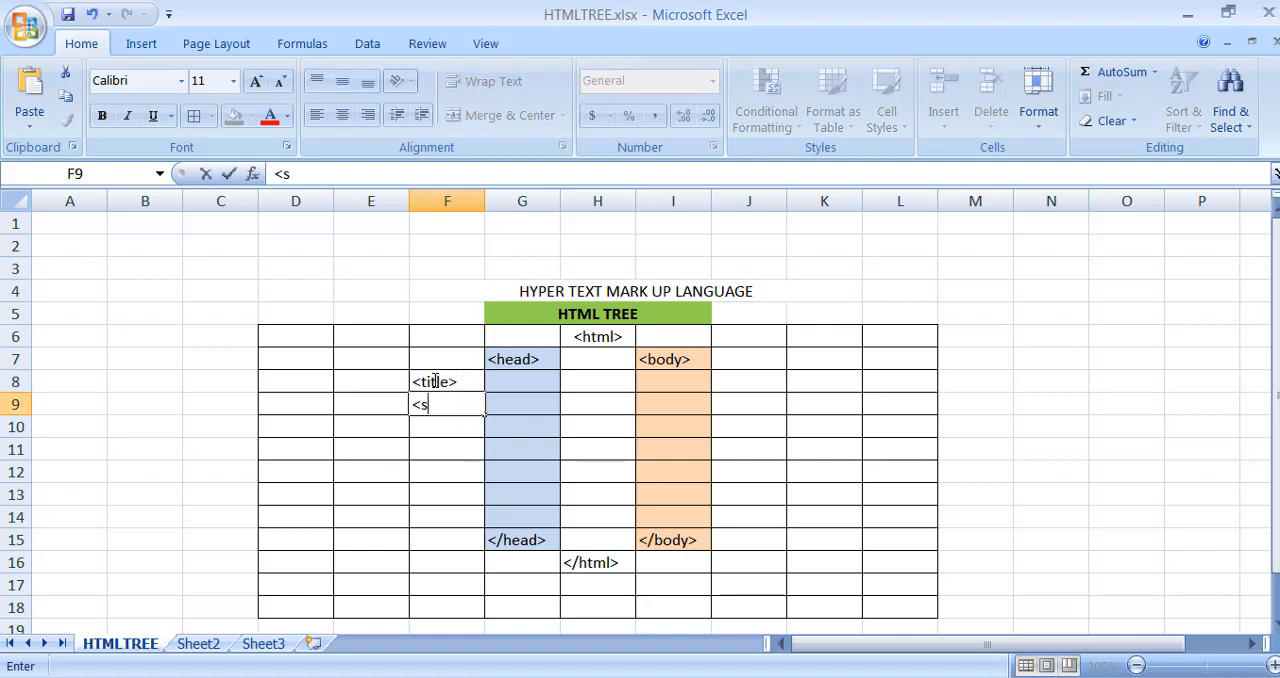
{"action": "type", "text": "cript>"}
{"action": "key", "text": "Return"}
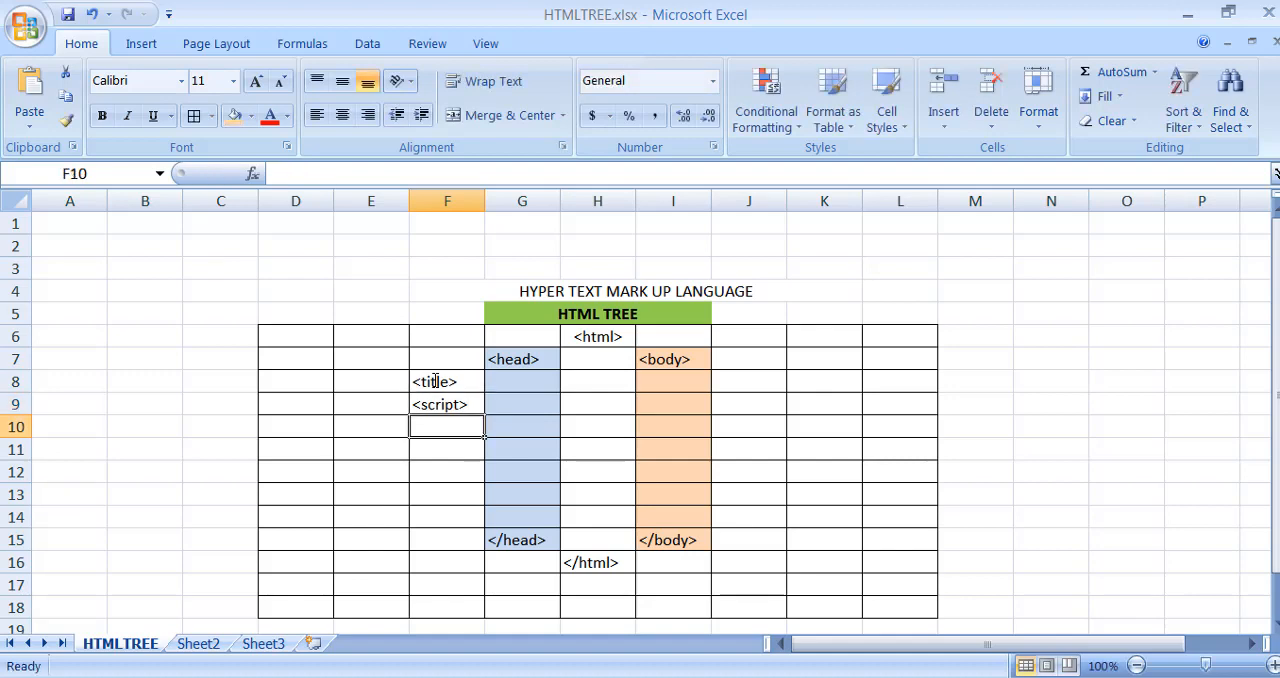
{"action": "type", "text": "<styl"}
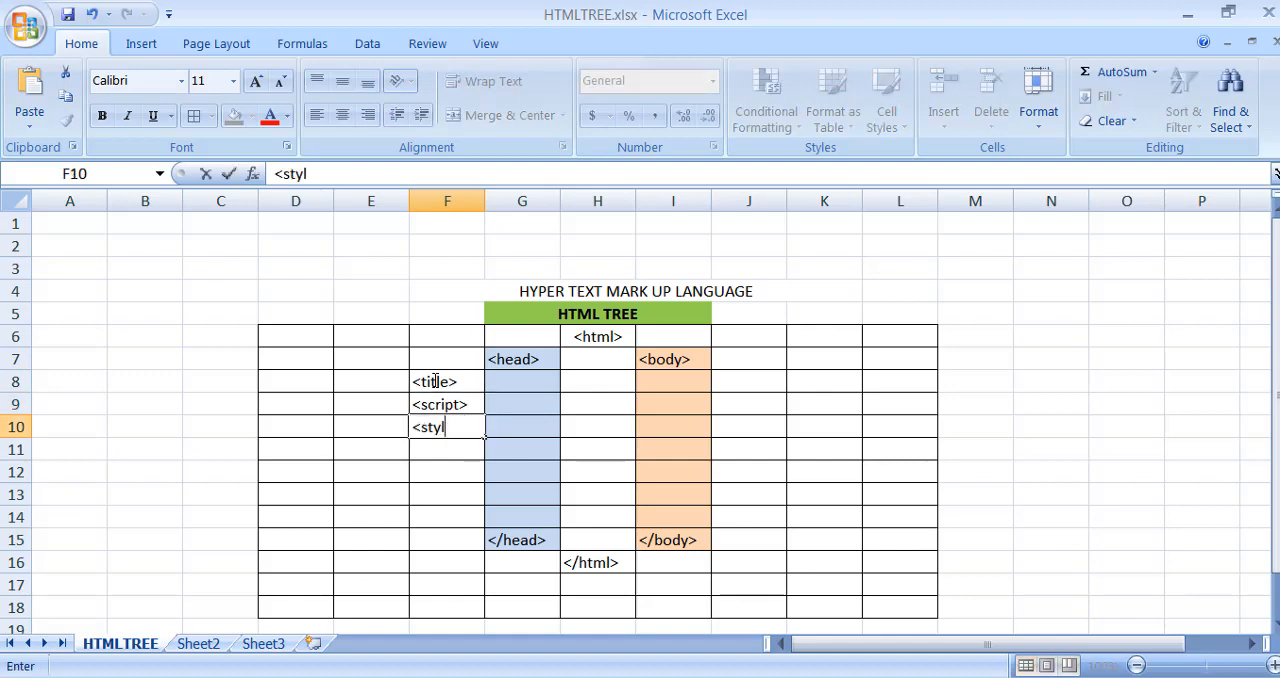
{"action": "type", "text": "e>"}
- Enter the tag "<table>" in cell J8 and "<tbody>" diagonally below it in cell K9
{"action": "left_click", "coordinate": [735, 378]}
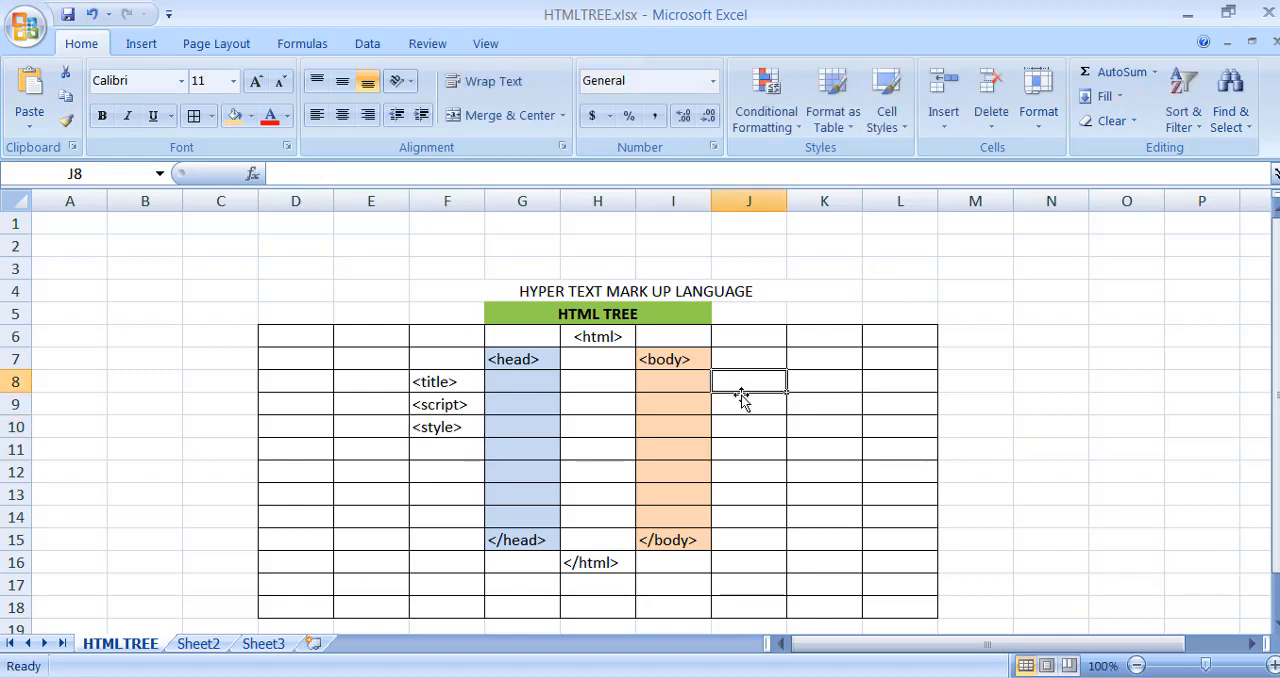
{"action": "type", "text": "<table>"}
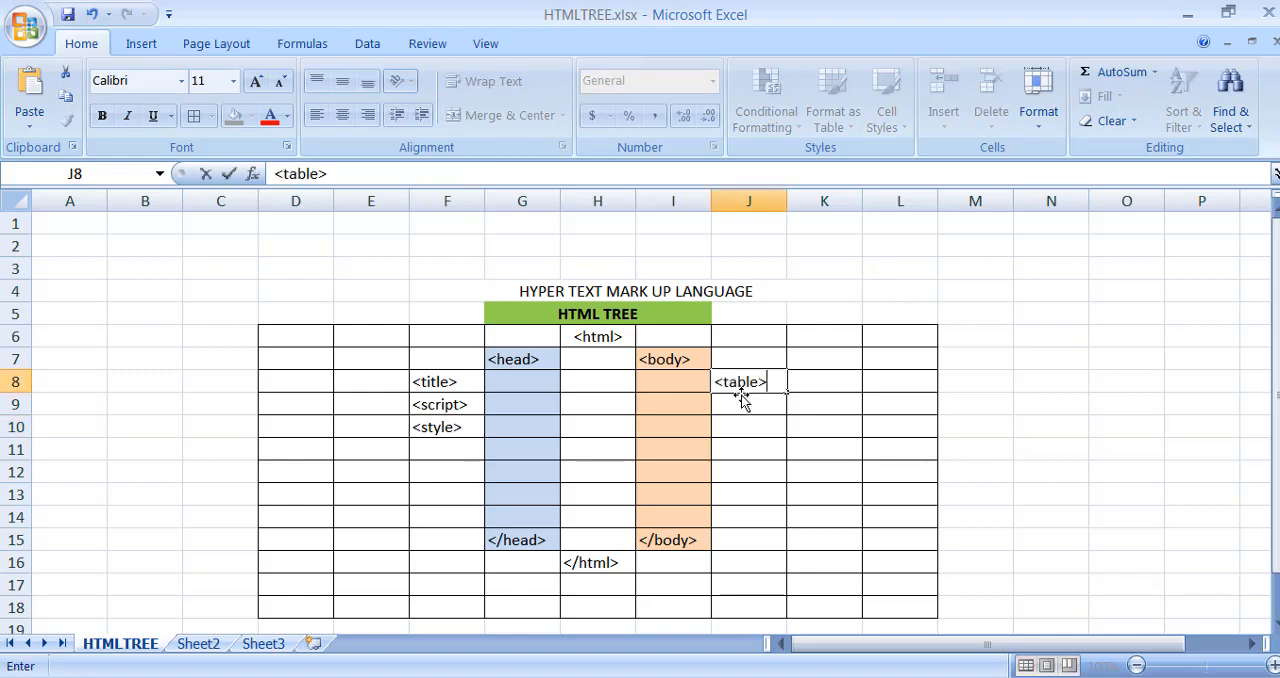
{"action": "key", "text": "Return"}
{"action": "key", "text": "Right"}
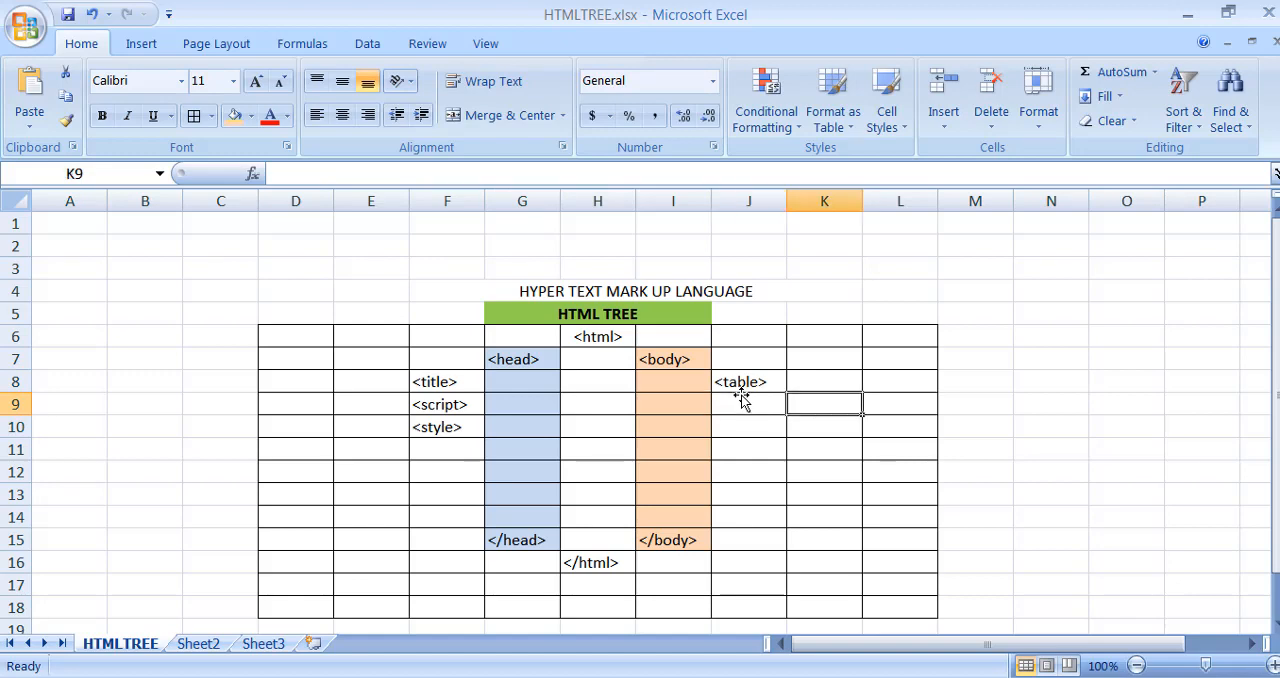
{"action": "type", "text": "<tbody>"}
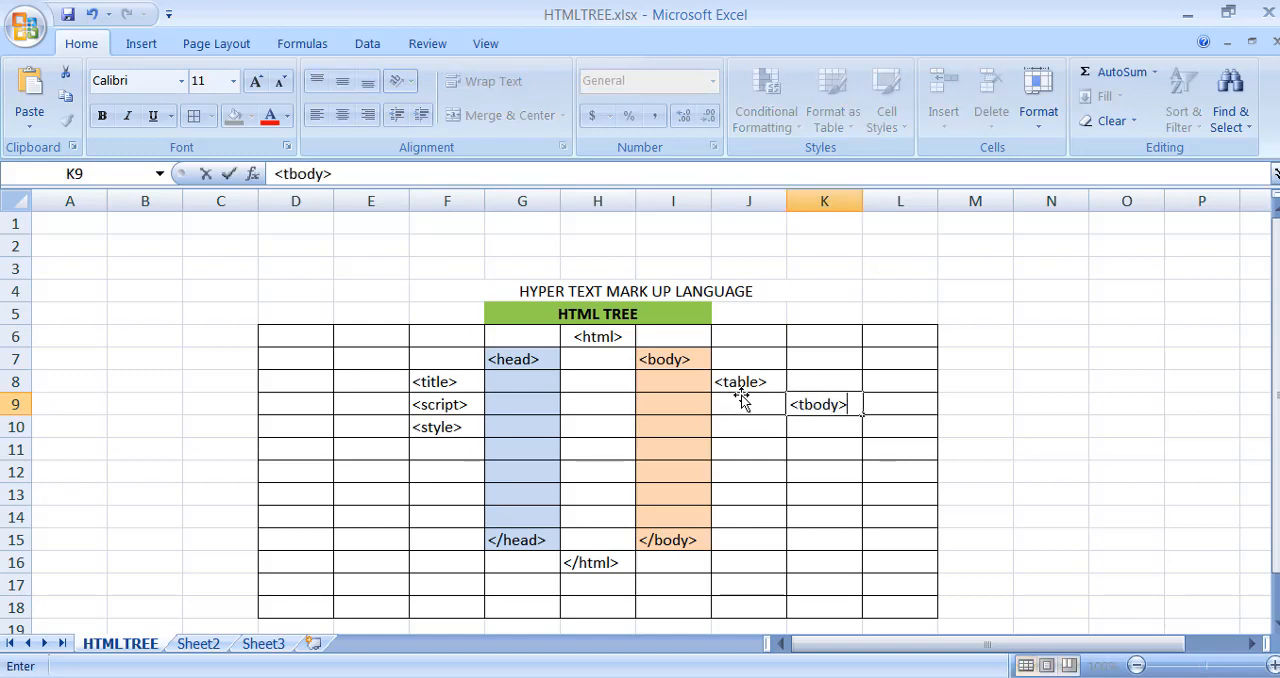
{"action": "key", "text": "Return"}
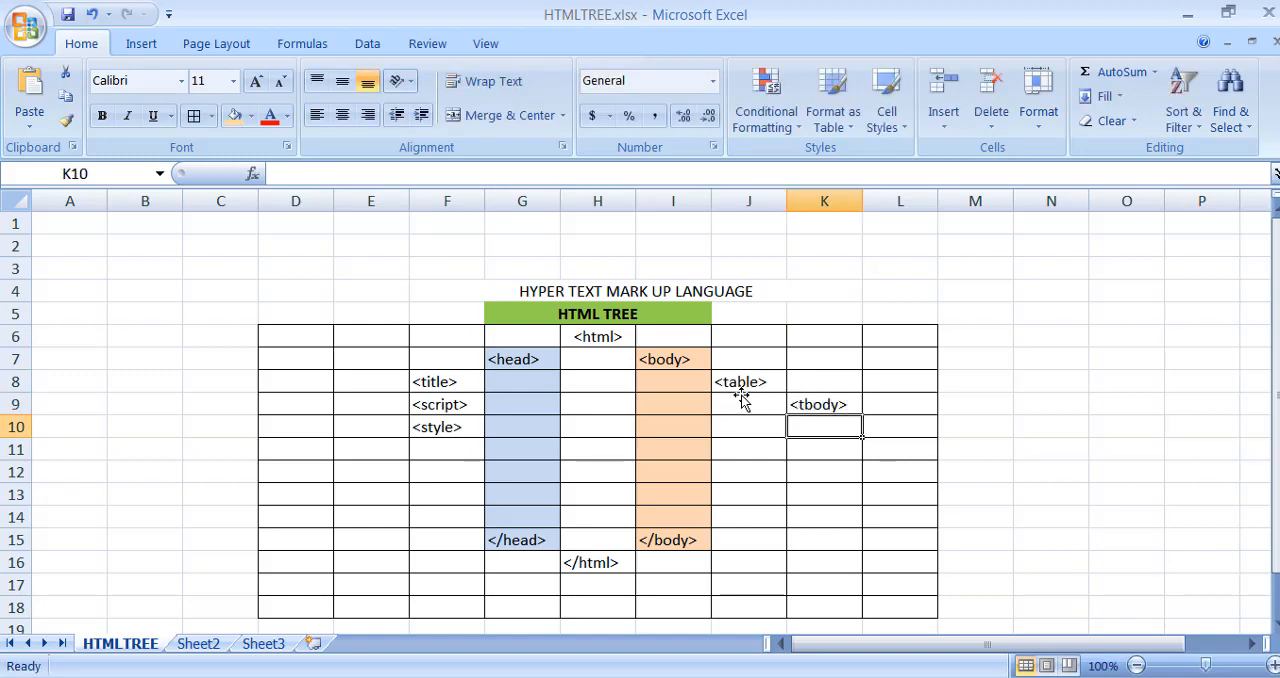
- Enter the tag "<tr>" in cells L10, L13 and L16
{"action": "key", "text": "Right"}
{"action": "type", "text": "<tr"}
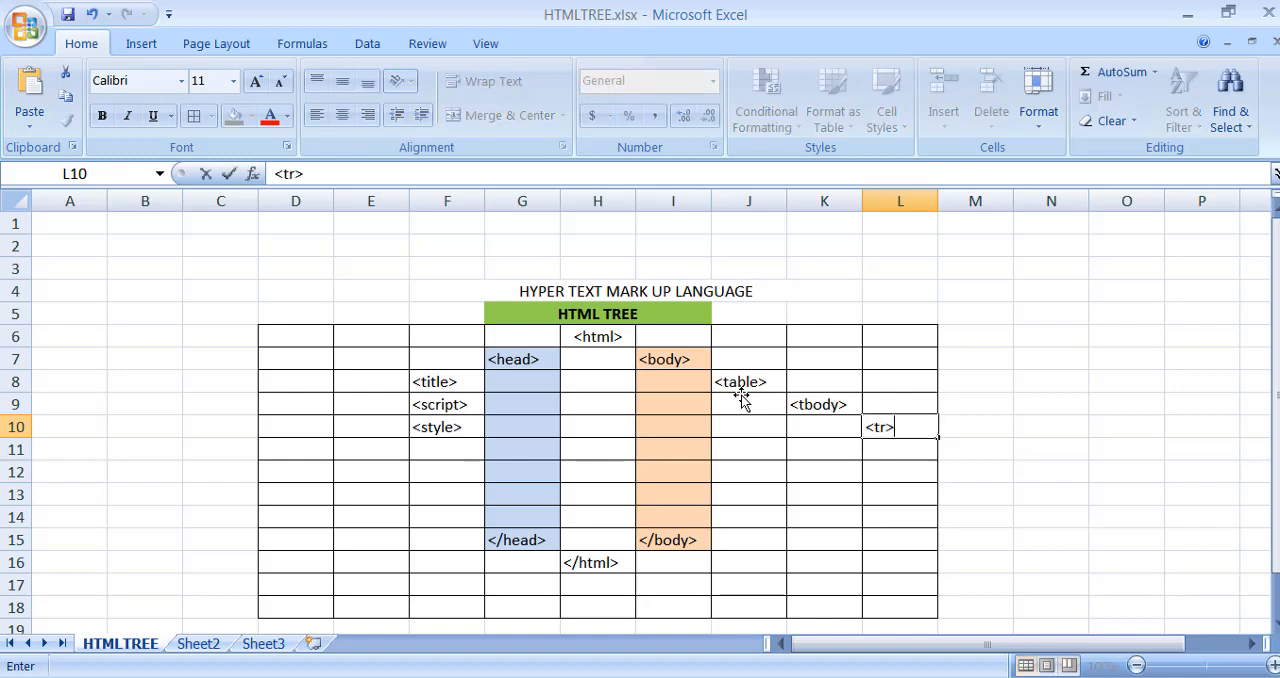
{"action": "key", "text": "Return"}
{"action": "key", "text": "Down"}
{"action": "key", "text": "Down"}
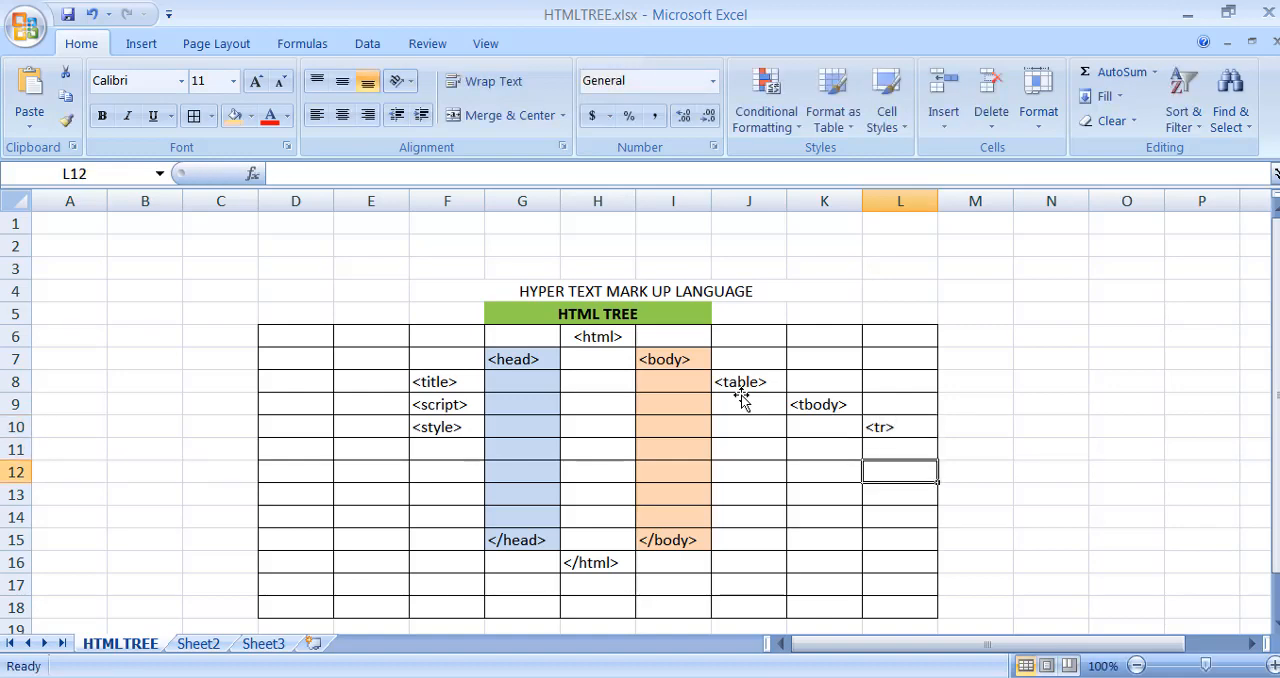
{"action": "type", "text": "<tr>"}
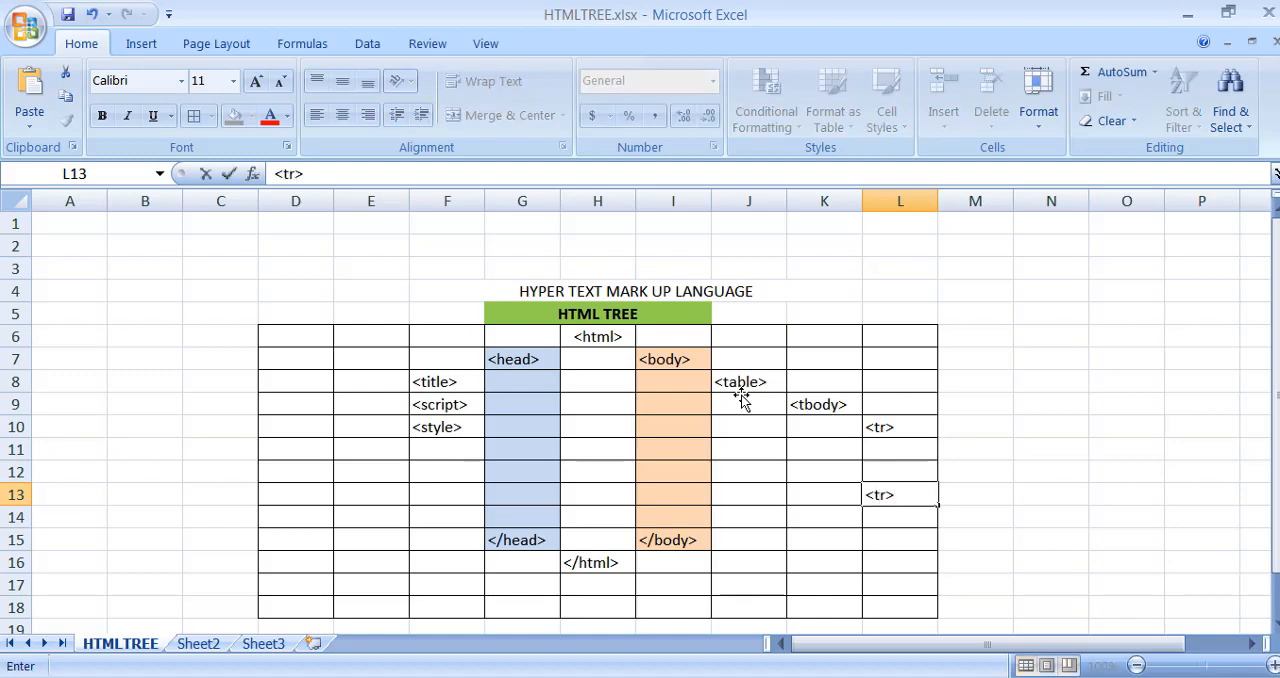
{"action": "key", "text": "Return"}
{"action": "key", "text": "Down"}
{"action": "key", "text": "Down"}
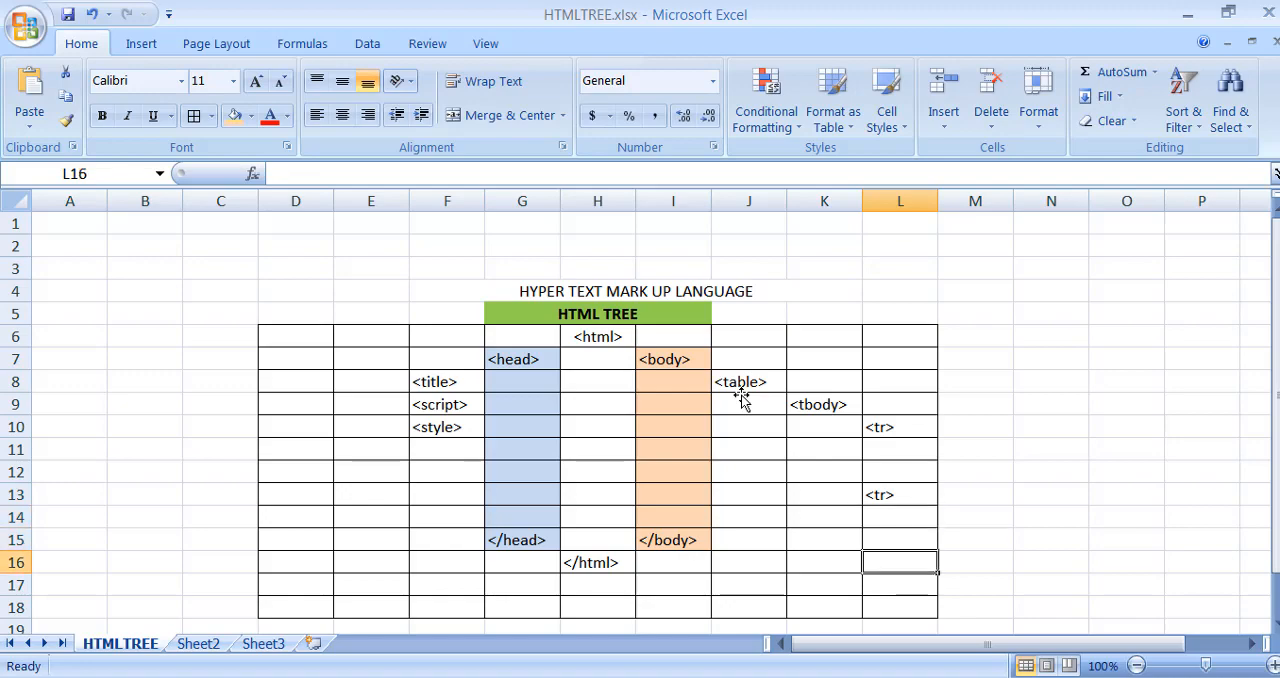
{"action": "type", "text": "<t"}
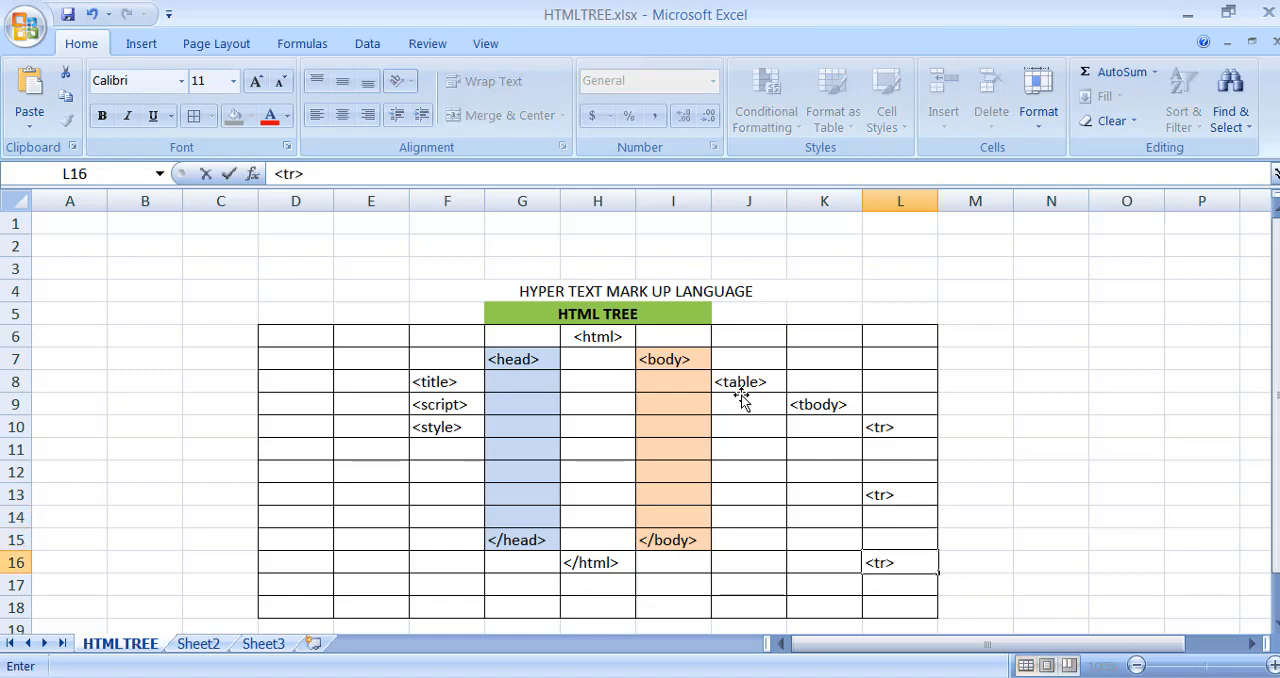
{"action": "type", "text": "r>"}
{"action": "left_click", "coordinate": [1072, 398]}
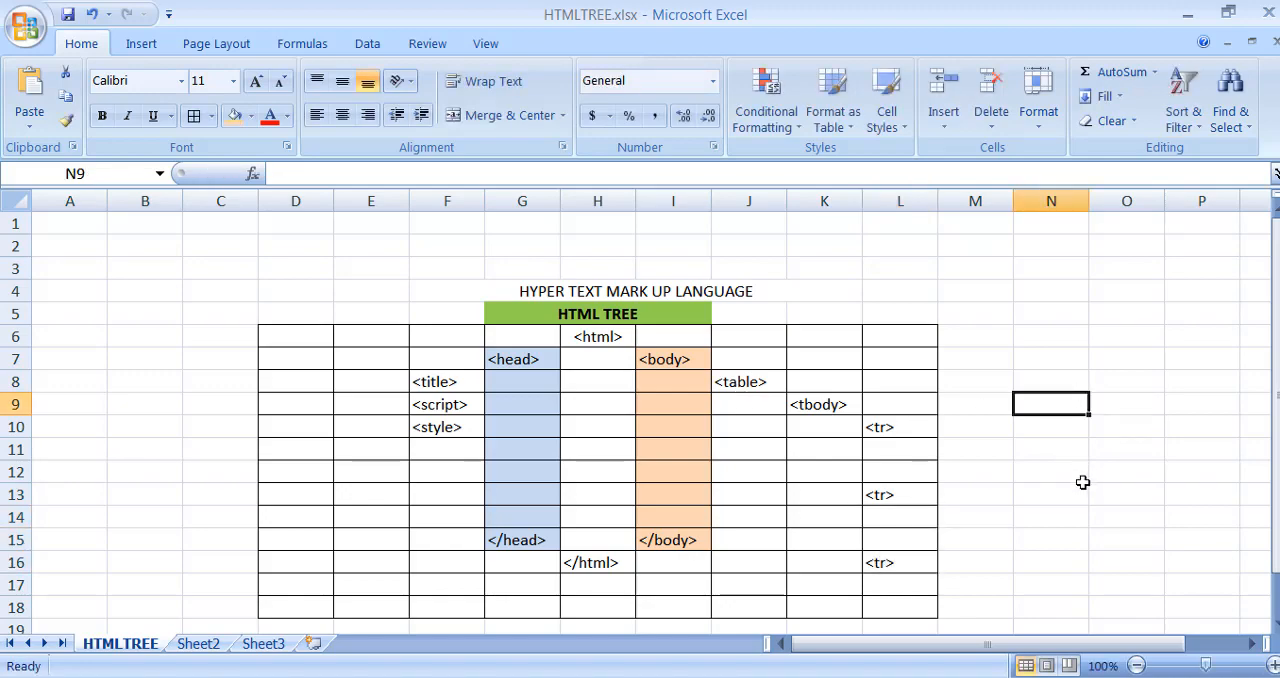
- Cut the closing tags in G15:I16 and insert the cut cells at G19, moving the tags down to rows 17 and 18
{"action": "scroll", "coordinate": [1110, 462], "scroll_direction": "down", "scroll_amount": 1}
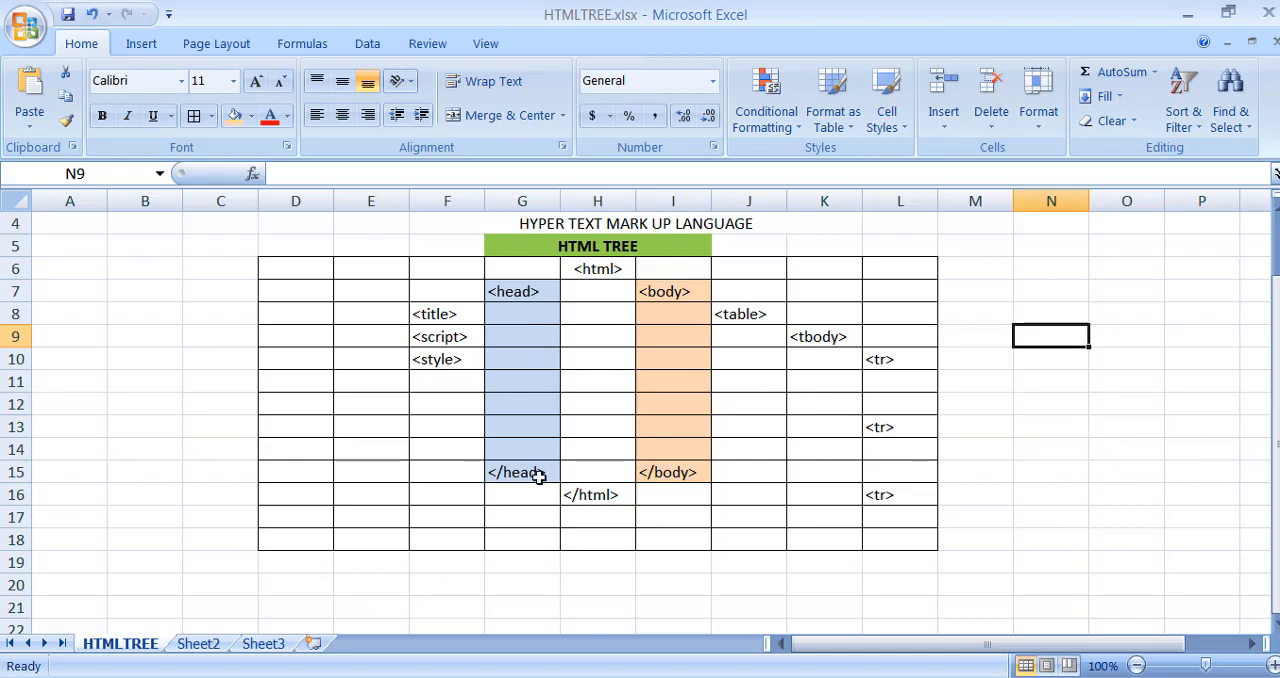
{"action": "left_click_drag", "start_coordinate": [538, 477], "coordinate": [671, 490]}
{"action": "right_click", "coordinate": [671, 490]}
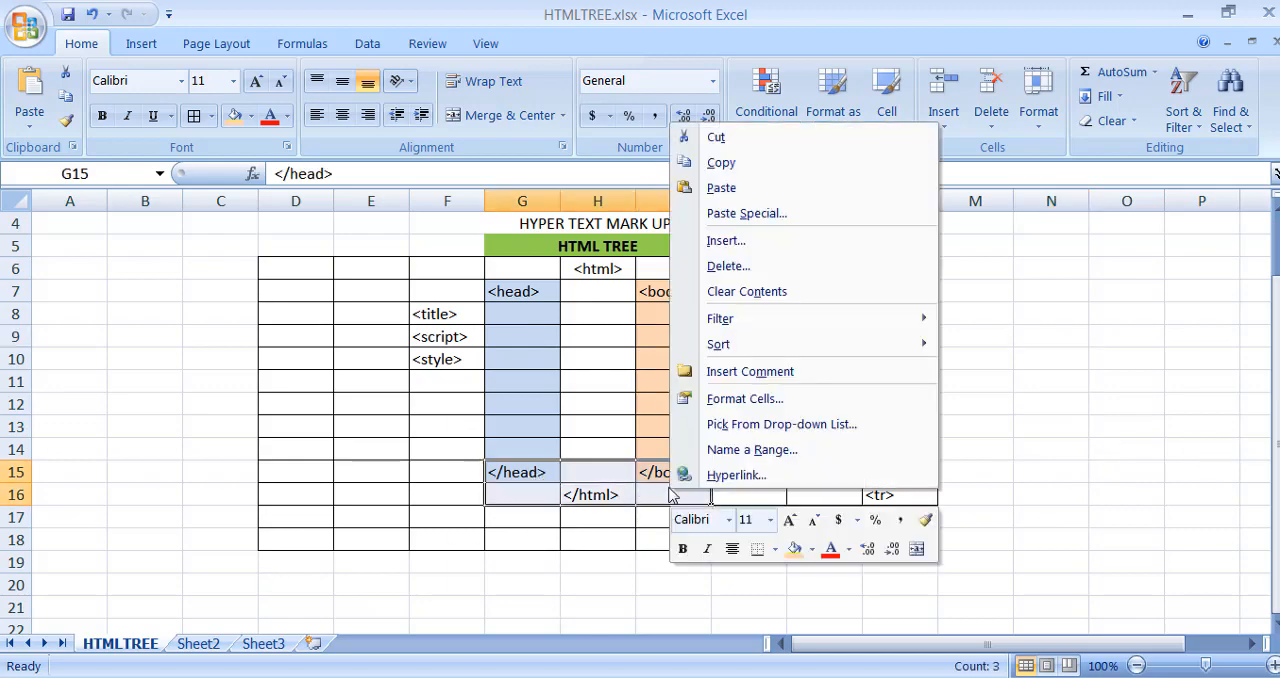
{"action": "left_click", "coordinate": [783, 145]}
{"action": "left_click", "coordinate": [514, 562]}
{"action": "right_click", "coordinate": [516, 563]}
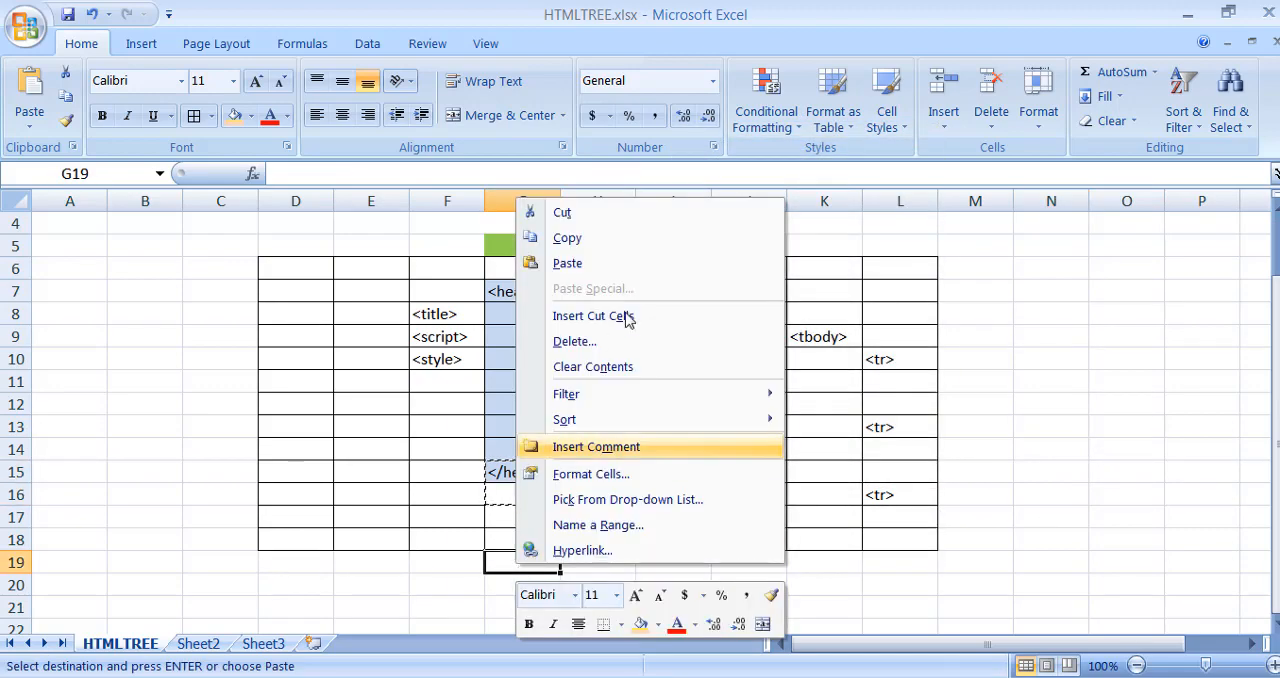
{"action": "left_click", "coordinate": [630, 316]}
{"action": "left_click", "coordinate": [1202, 426]}
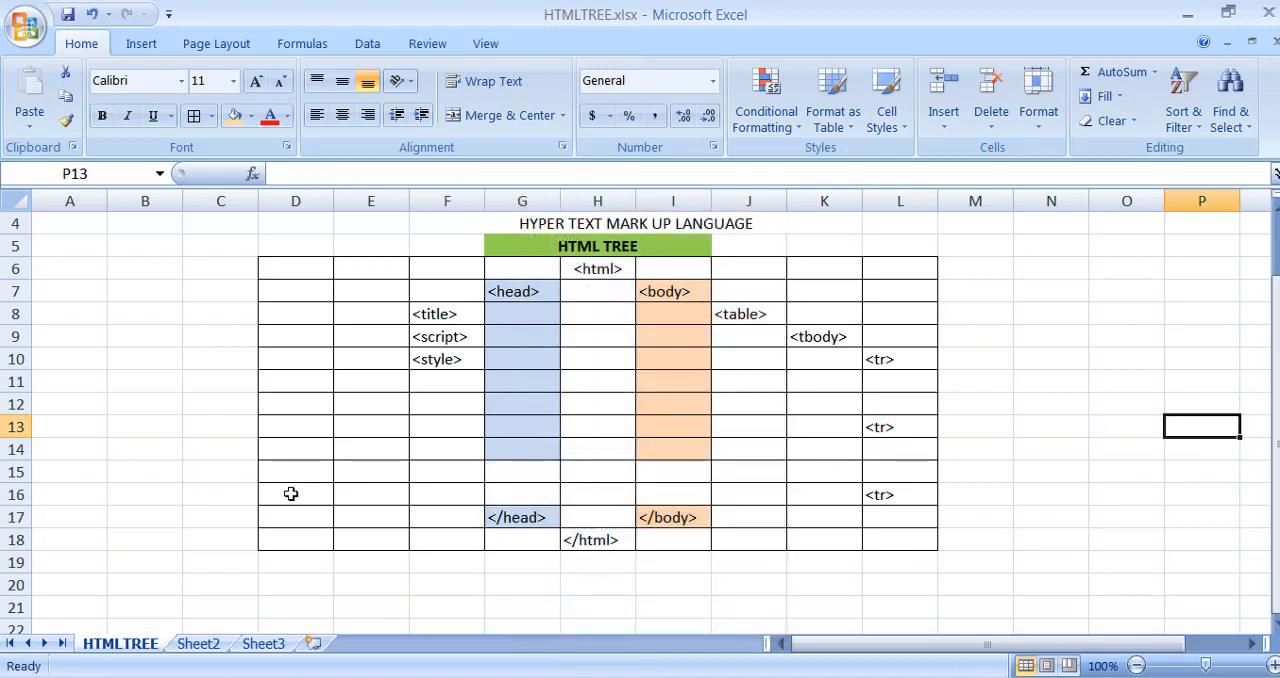
- Apply all borders to the lower part of the tree grid, cells D12:L18
{"action": "left_click", "coordinate": [273, 420]}
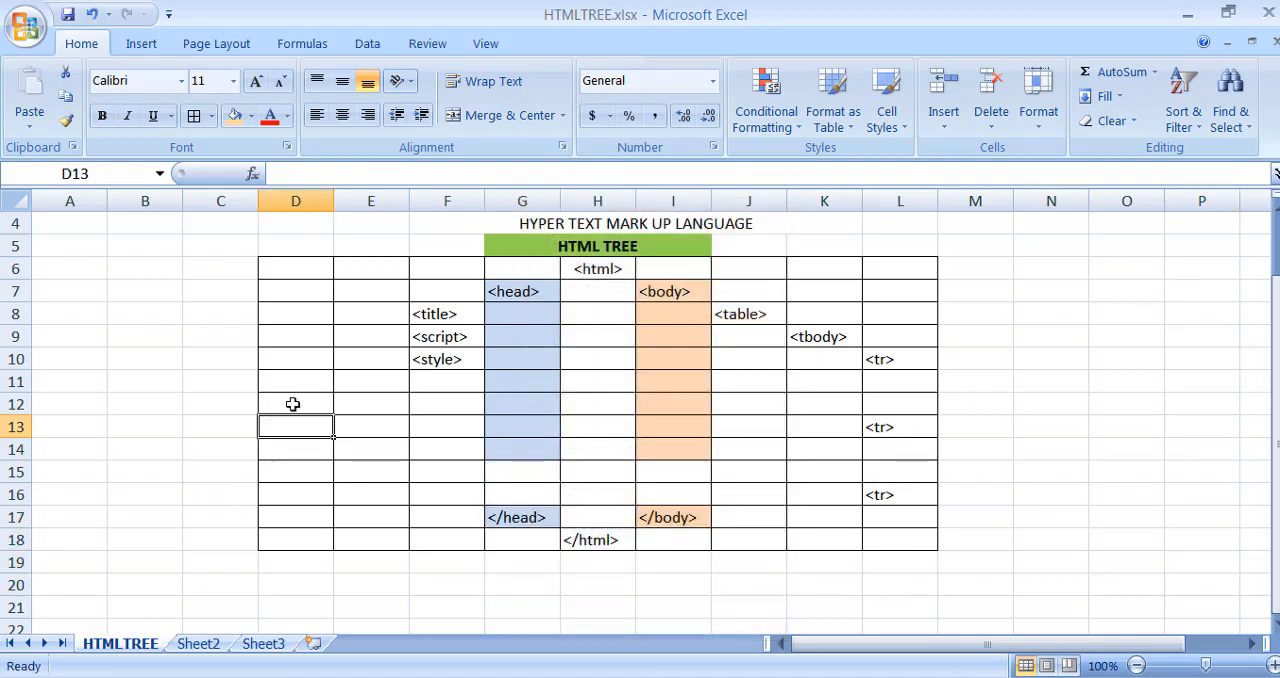
{"action": "mouse_move", "coordinate": [293, 404]}
{"action": "left_mouse_down"}
{"action": "mouse_move", "coordinate": [786, 532]}
{"action": "mouse_move", "coordinate": [898, 540]}
{"action": "left_mouse_up"}
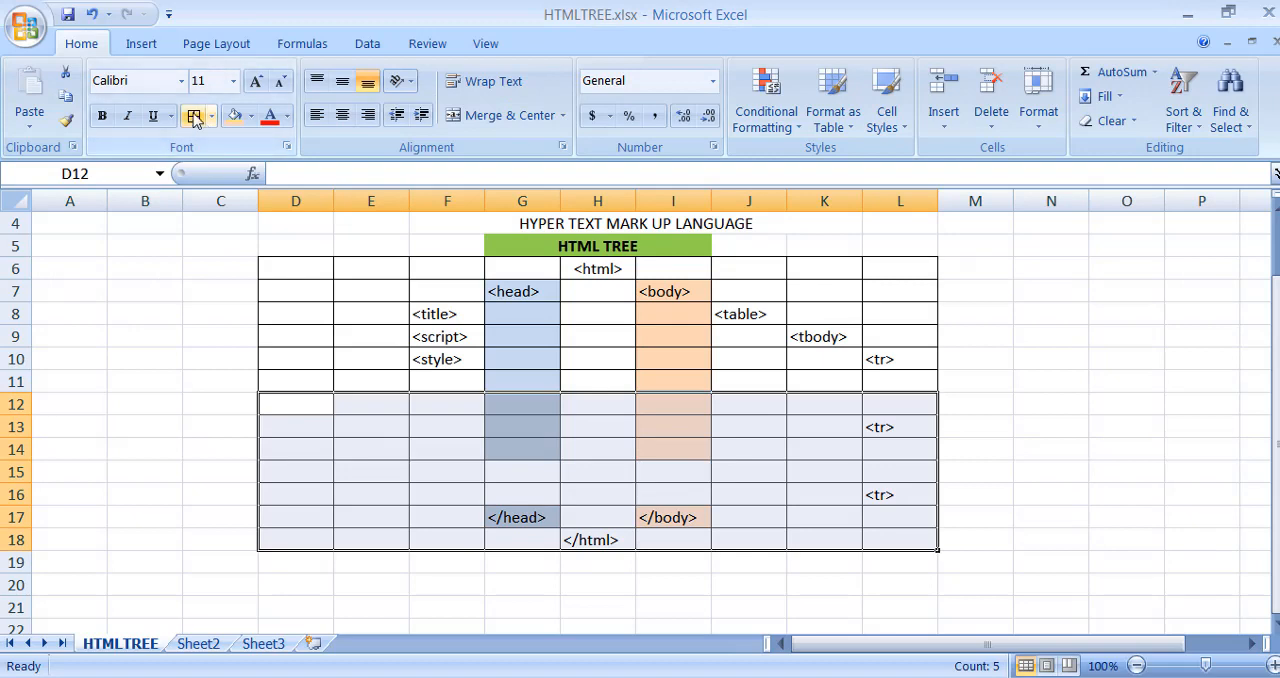
{"action": "left_click", "coordinate": [195, 117]}
- Copy the blue cells G13:G14 onto G15:G16 to fill the gap in the head column
{"action": "left_click", "coordinate": [532, 356]}
{"action": "left_click", "coordinate": [527, 426]}
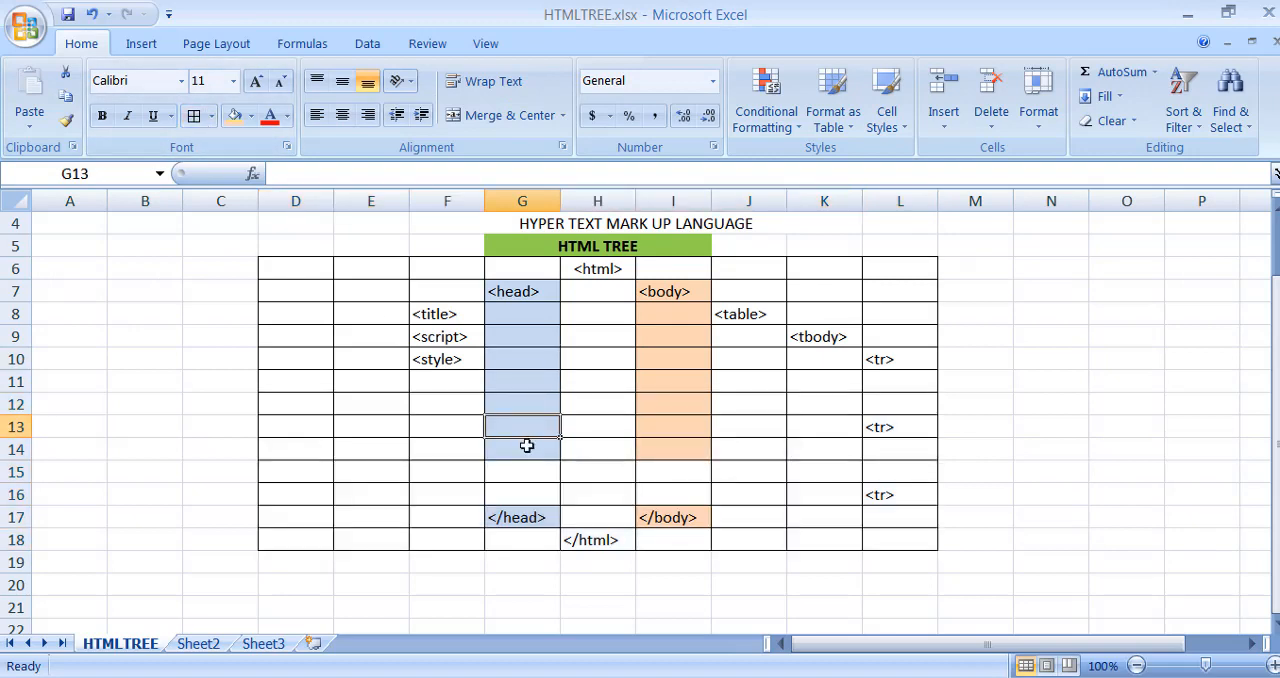
{"action": "left_click_drag", "start_coordinate": [527, 446], "coordinate": [530, 452]}
{"action": "key", "text": "ctrl+c"}
{"action": "left_click", "coordinate": [540, 470]}
{"action": "key", "text": "ctrl+v"}
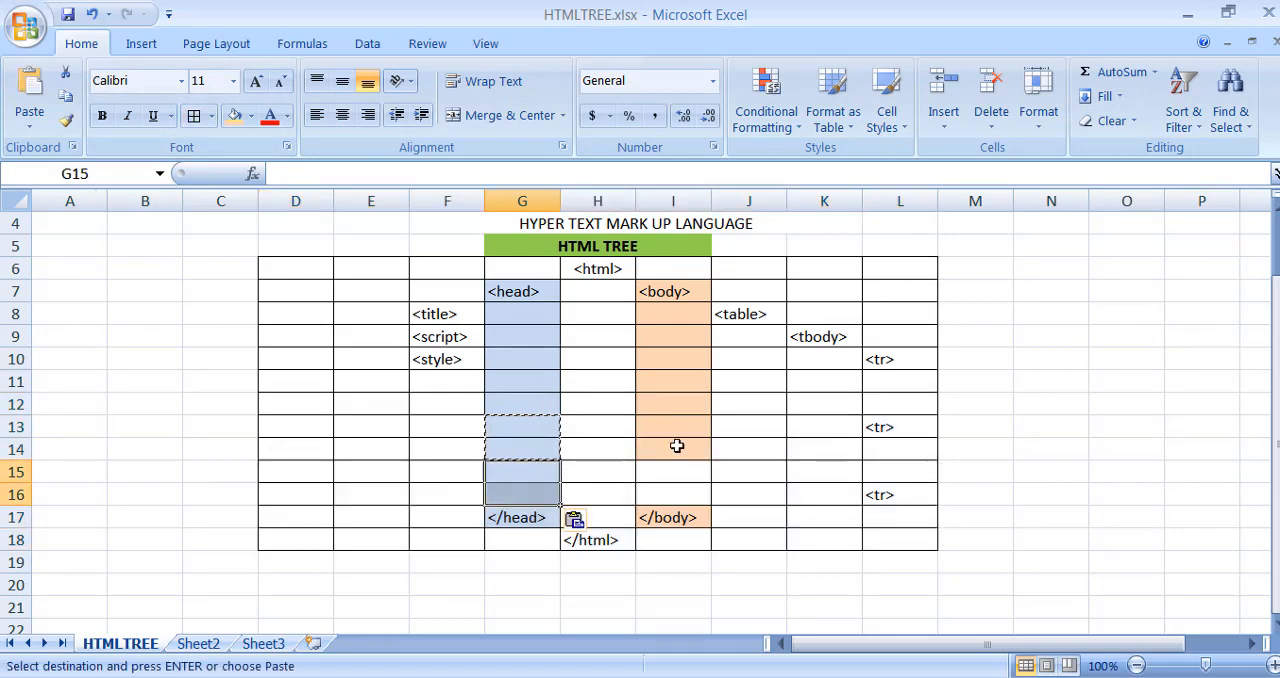
- Copy the orange cell I14 into I15 and I16 to fill the gap in the body column
{"action": "left_click", "coordinate": [677, 446]}
{"action": "key", "text": "ctrl+c"}
{"action": "left_click", "coordinate": [680, 466]}
{"action": "key", "text": "ctrl+v"}
{"action": "left_click", "coordinate": [674, 491]}
{"action": "key", "text": "ctrl+v"}
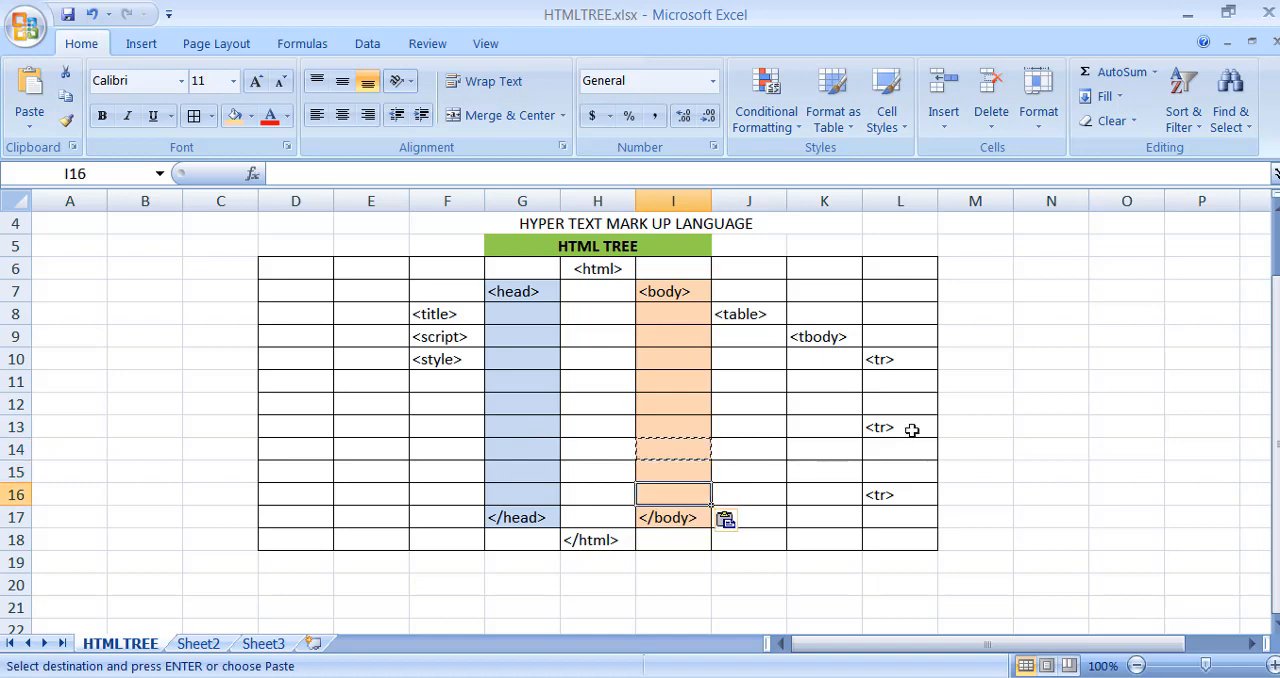
{"action": "left_click", "coordinate": [912, 430]}
{"action": "left_click", "coordinate": [966, 346]}
{"action": "left_click_drag", "start_coordinate": [514, 289], "coordinate": [523, 517]}
{"action": "left_click_drag", "start_coordinate": [677, 290], "coordinate": [674, 517]}
{"action": "left_click", "coordinate": [895, 381]}
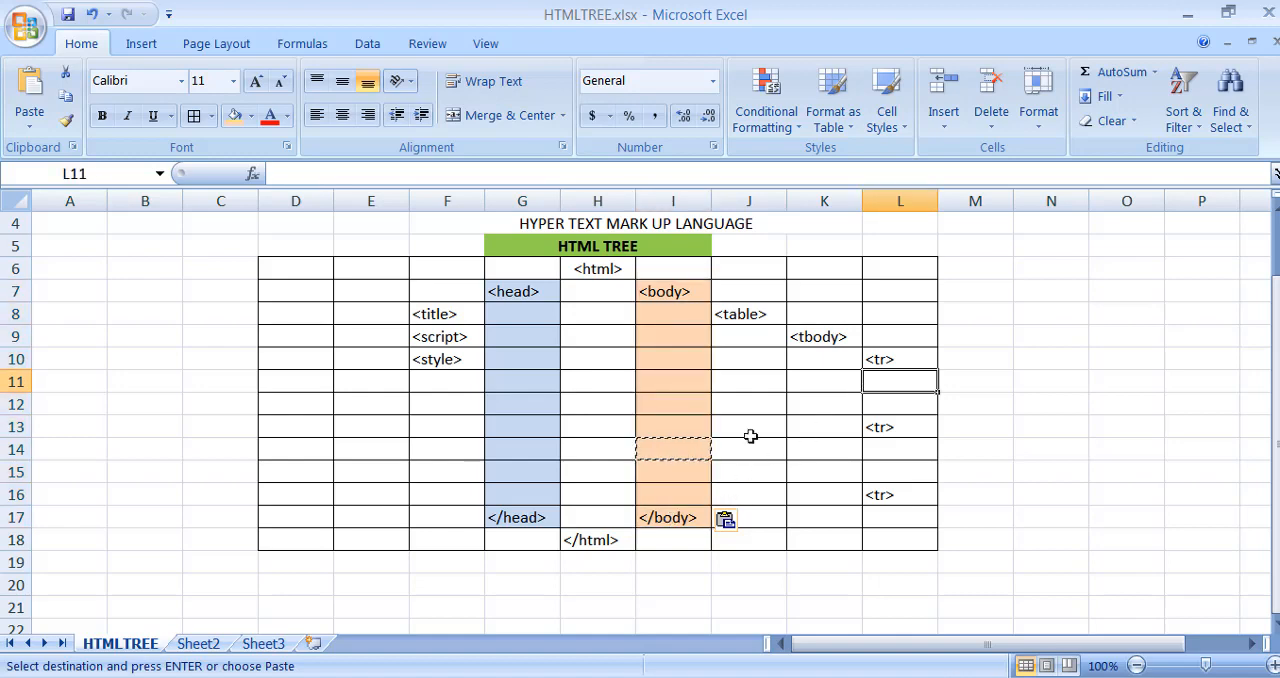
{"action": "left_click", "coordinate": [749, 314]}
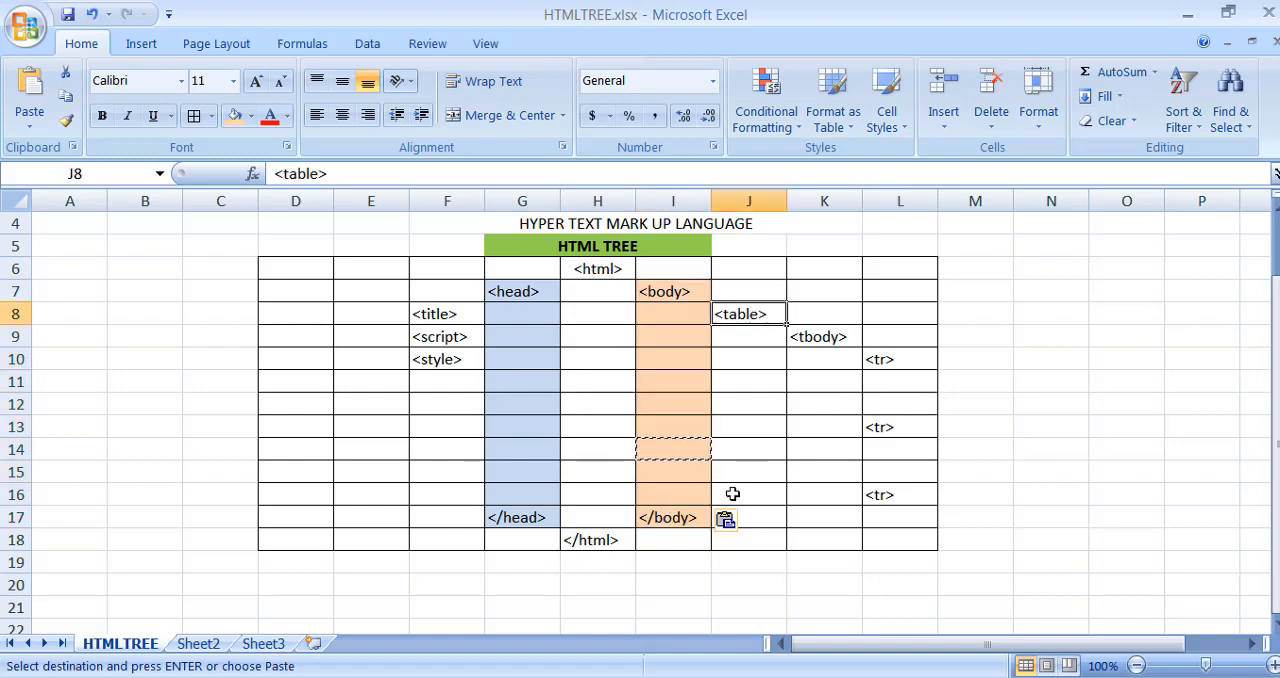
{"action": "left_click", "coordinate": [833, 337]}
- Center the "<tr>" tag in cell L10 and fill the cell with the lightest orange theme color
{"action": "left_click", "coordinate": [904, 357]}
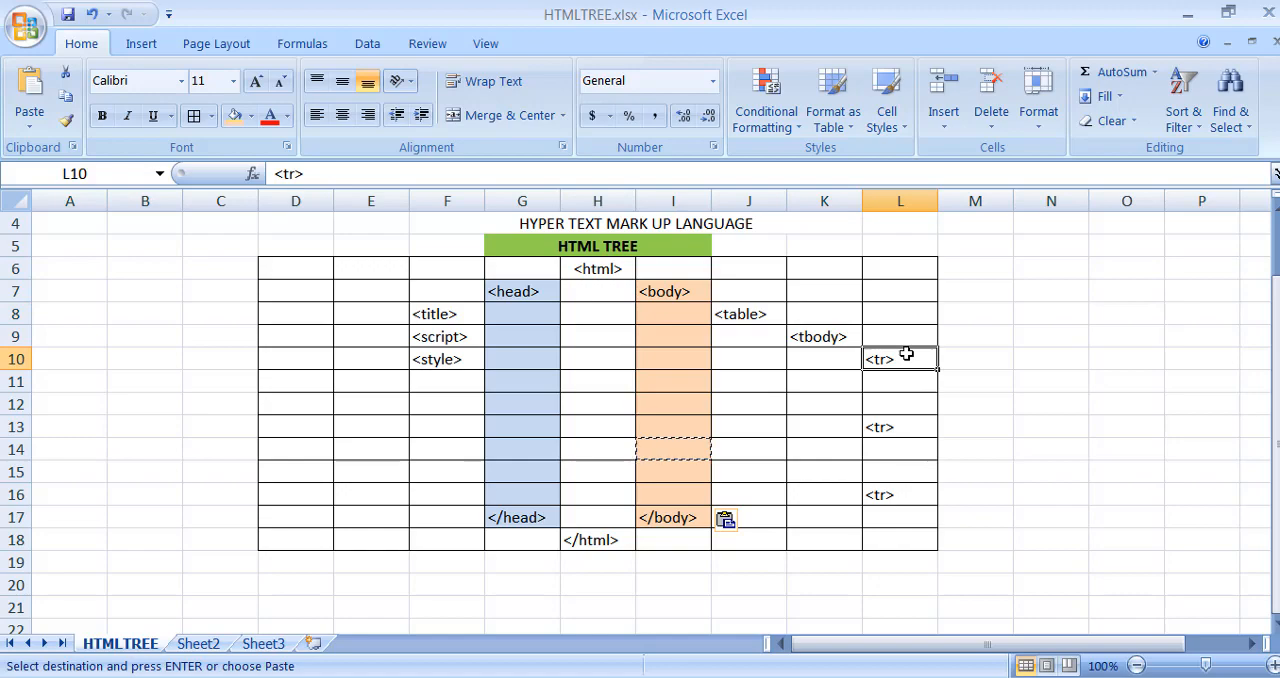
{"action": "mouse_move", "coordinate": [906, 354]}
{"action": "left_mouse_down"}
{"action": "mouse_move", "coordinate": [906, 377]}
{"action": "mouse_move", "coordinate": [906, 360]}
{"action": "left_mouse_up"}
{"action": "left_click", "coordinate": [251, 115]}
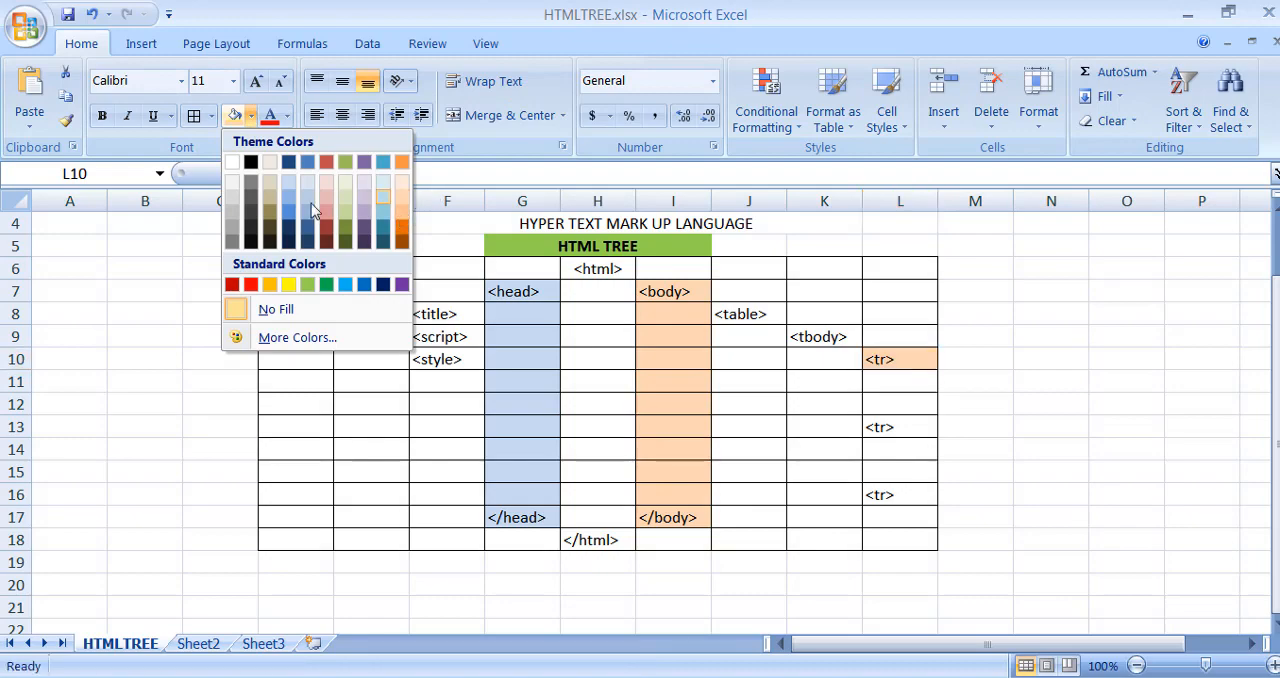
{"action": "left_click", "coordinate": [326, 226]}
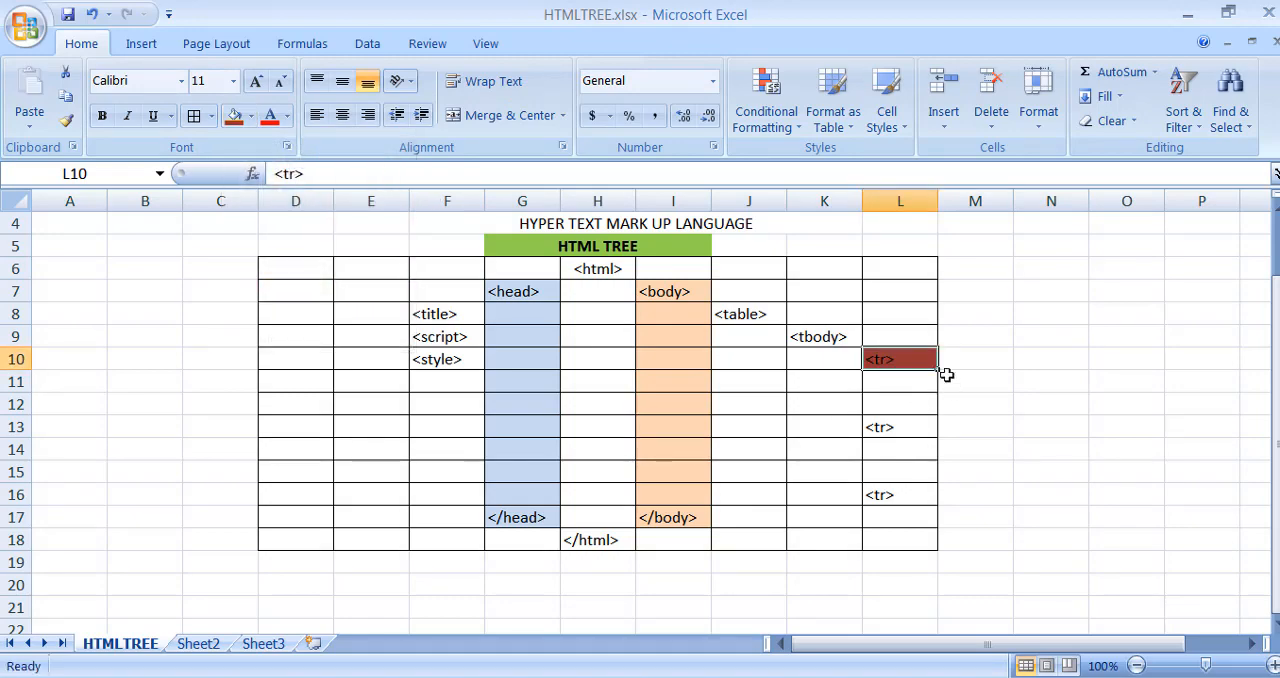
{"action": "left_click", "coordinate": [342, 115]}
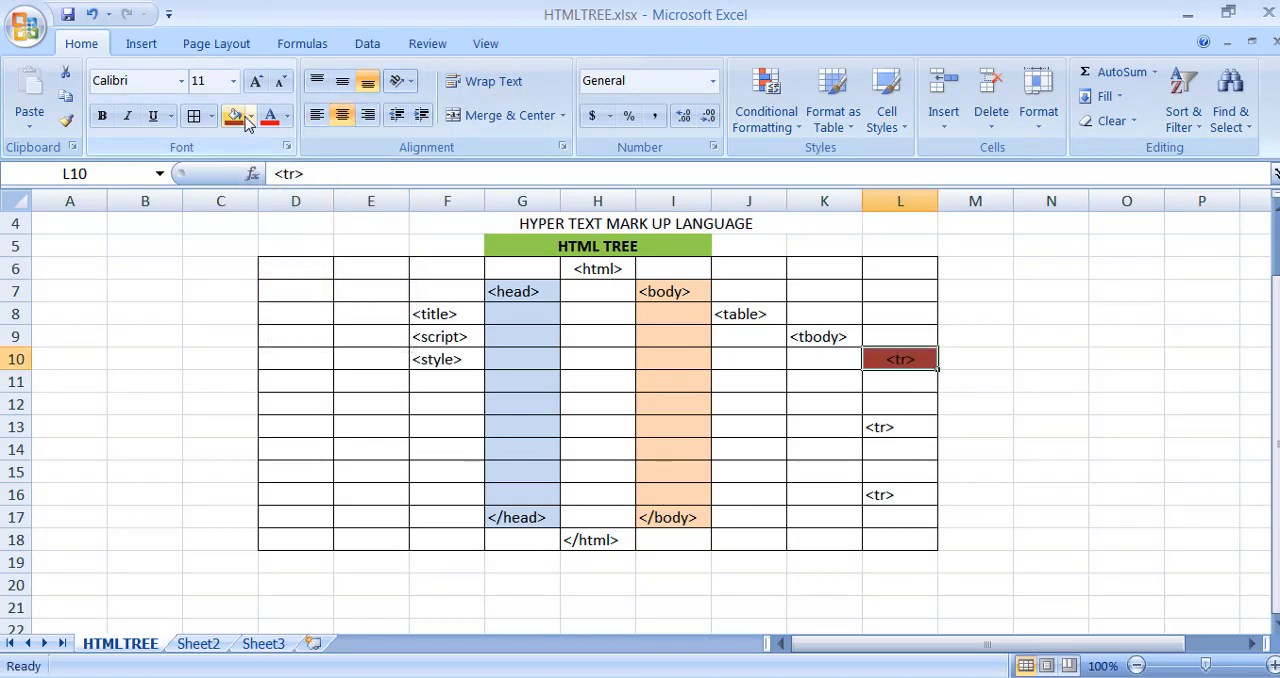
{"action": "left_click", "coordinate": [250, 116]}
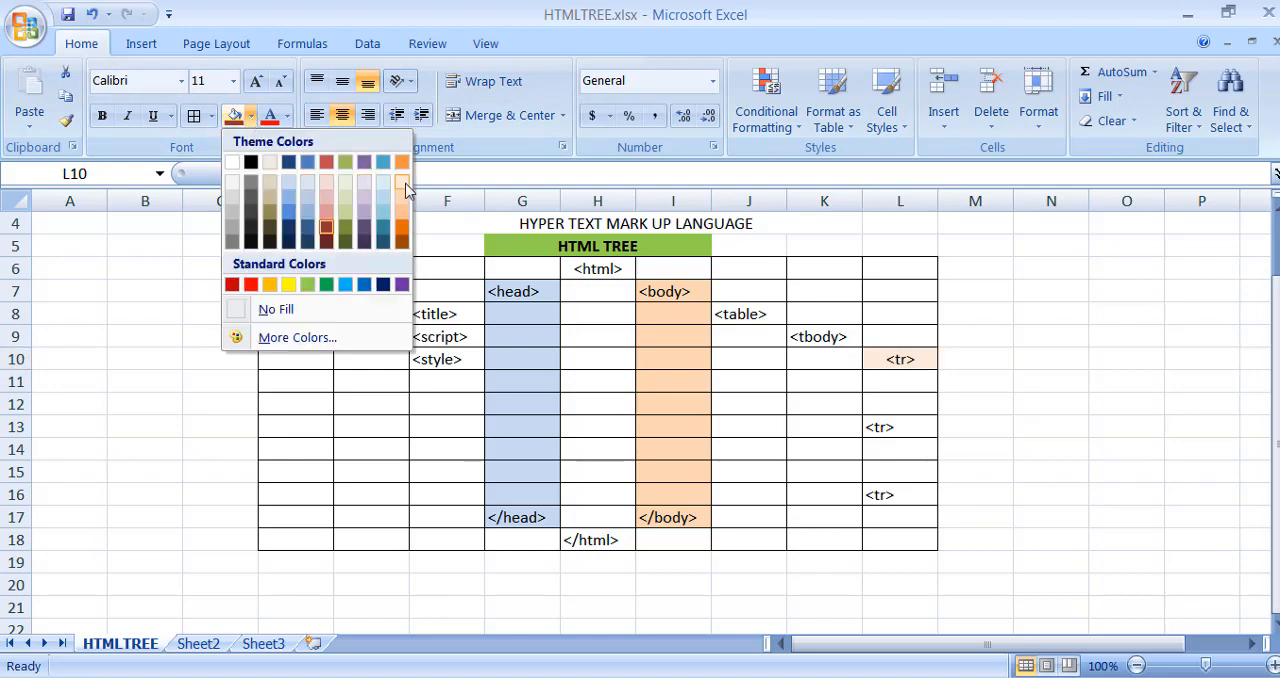
{"action": "left_click", "coordinate": [403, 184]}
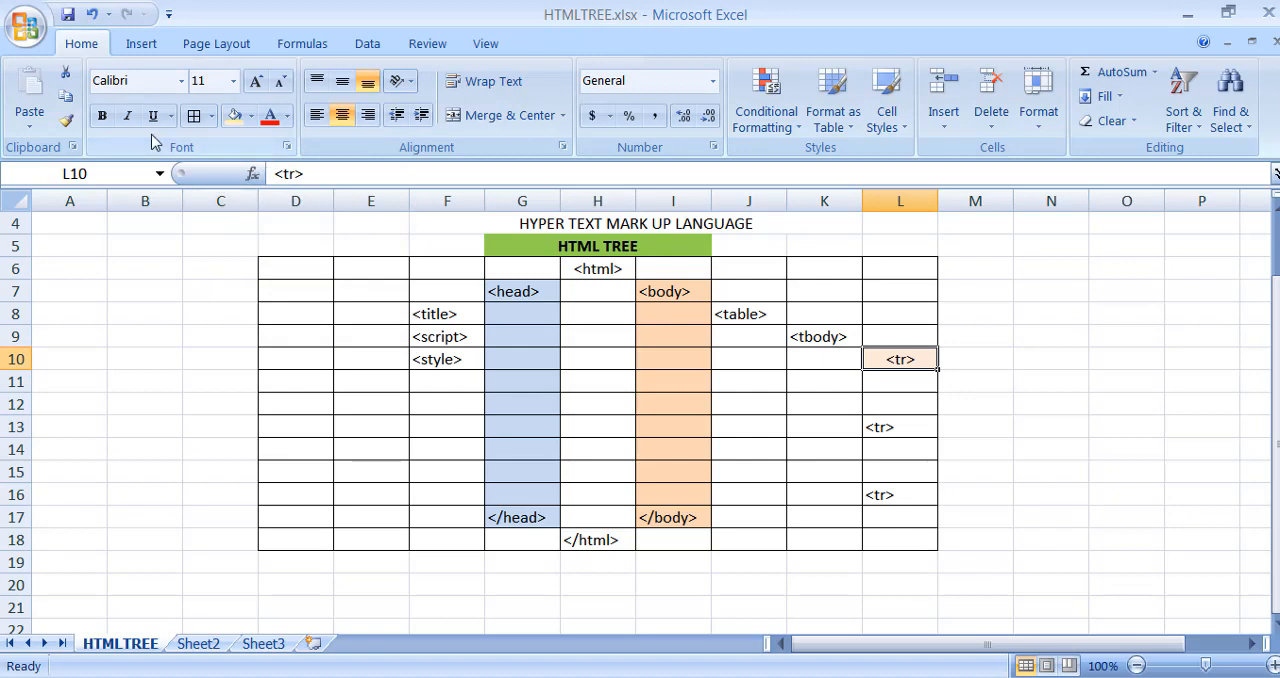
- Fill the "<tr>" cells L13 and L16 with the lightest orange theme color and center their text
{"action": "left_click", "coordinate": [915, 427]}
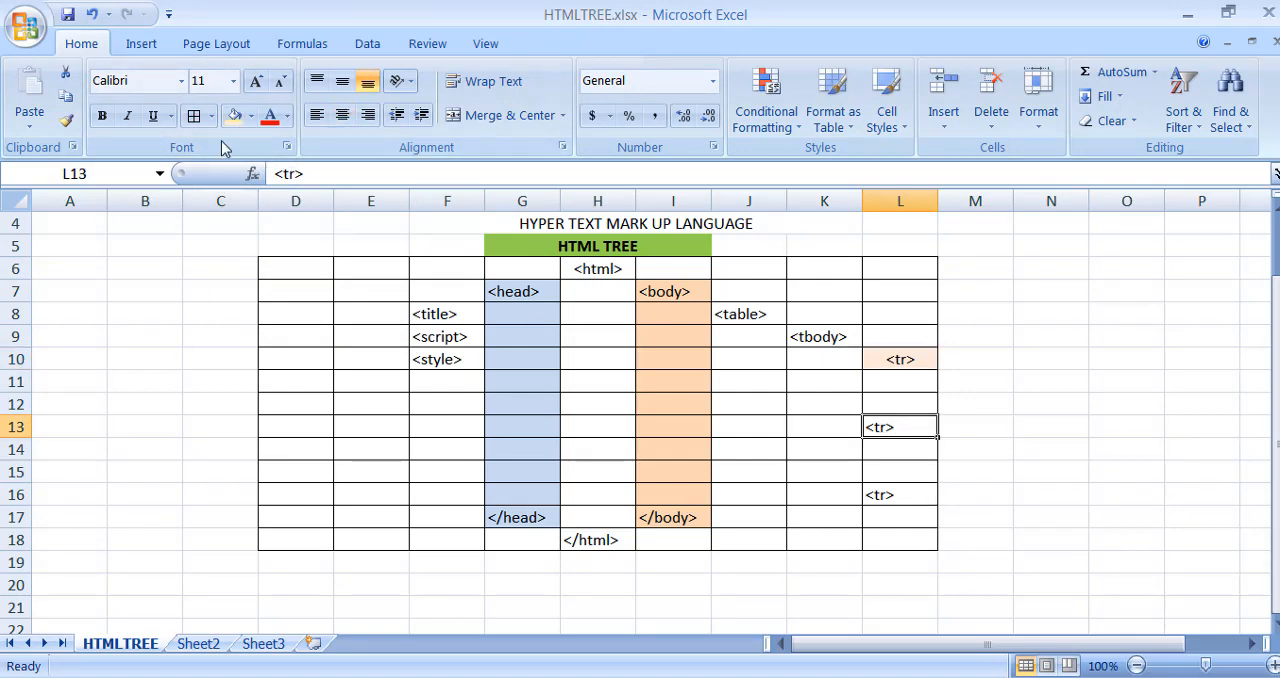
{"action": "left_click", "coordinate": [233, 115]}
{"action": "left_click", "coordinate": [883, 493]}
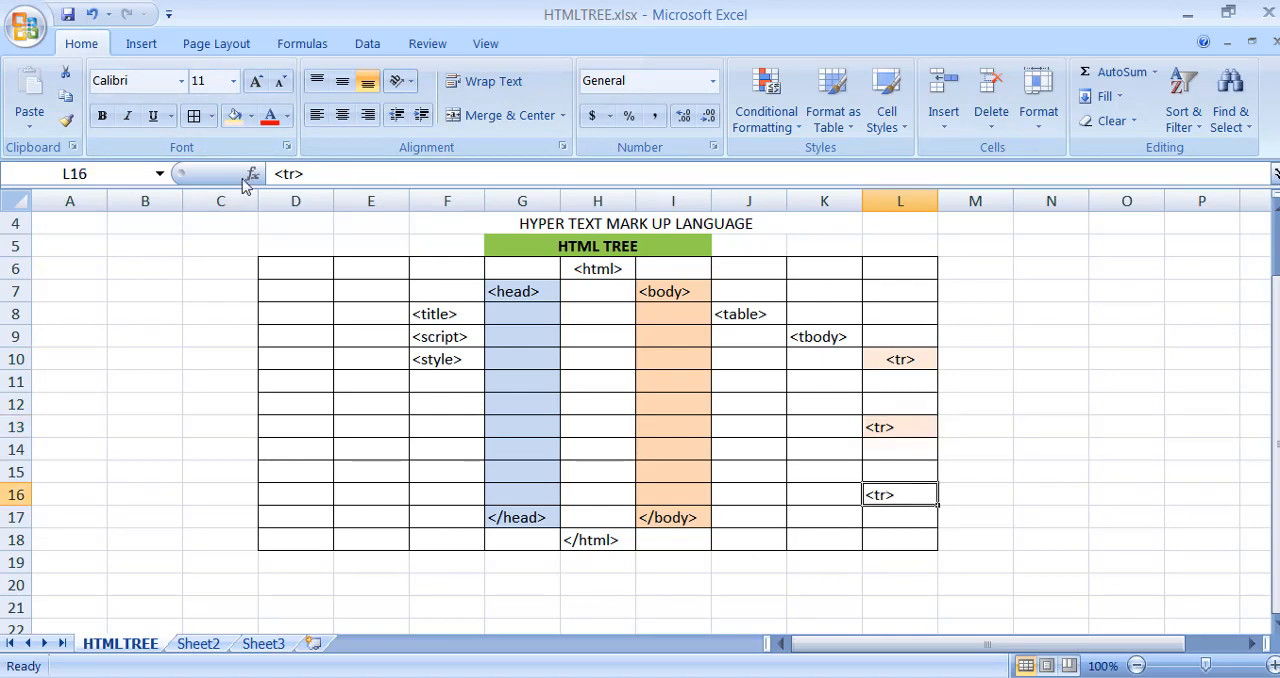
{"action": "left_click", "coordinate": [233, 115]}
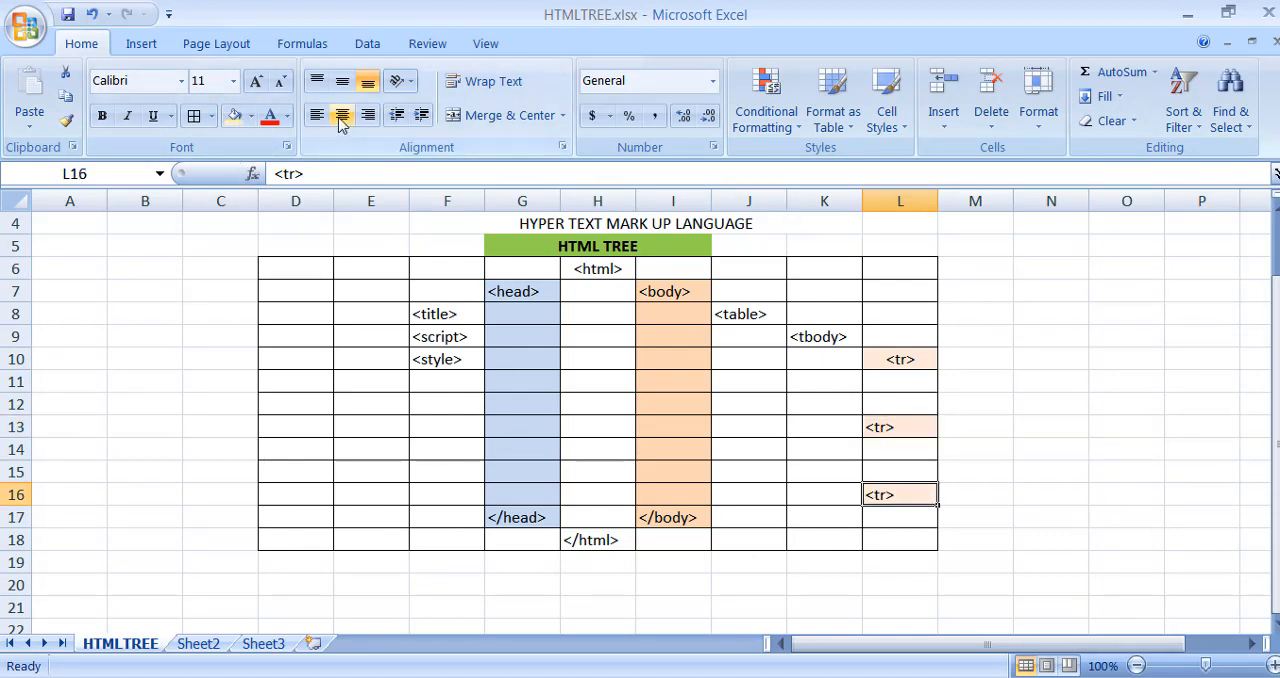
{"action": "left_click", "coordinate": [342, 115]}
{"action": "left_click", "coordinate": [894, 418]}
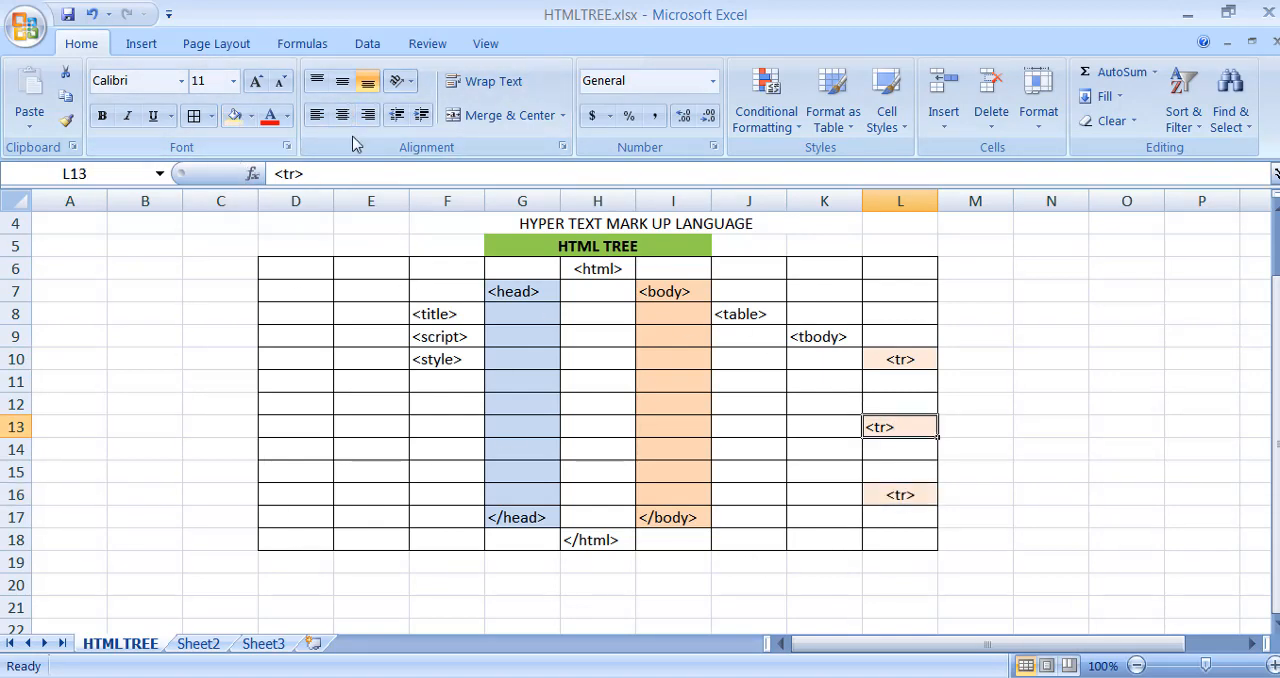
{"action": "left_click", "coordinate": [342, 115]}
{"action": "left_click", "coordinate": [921, 331]}
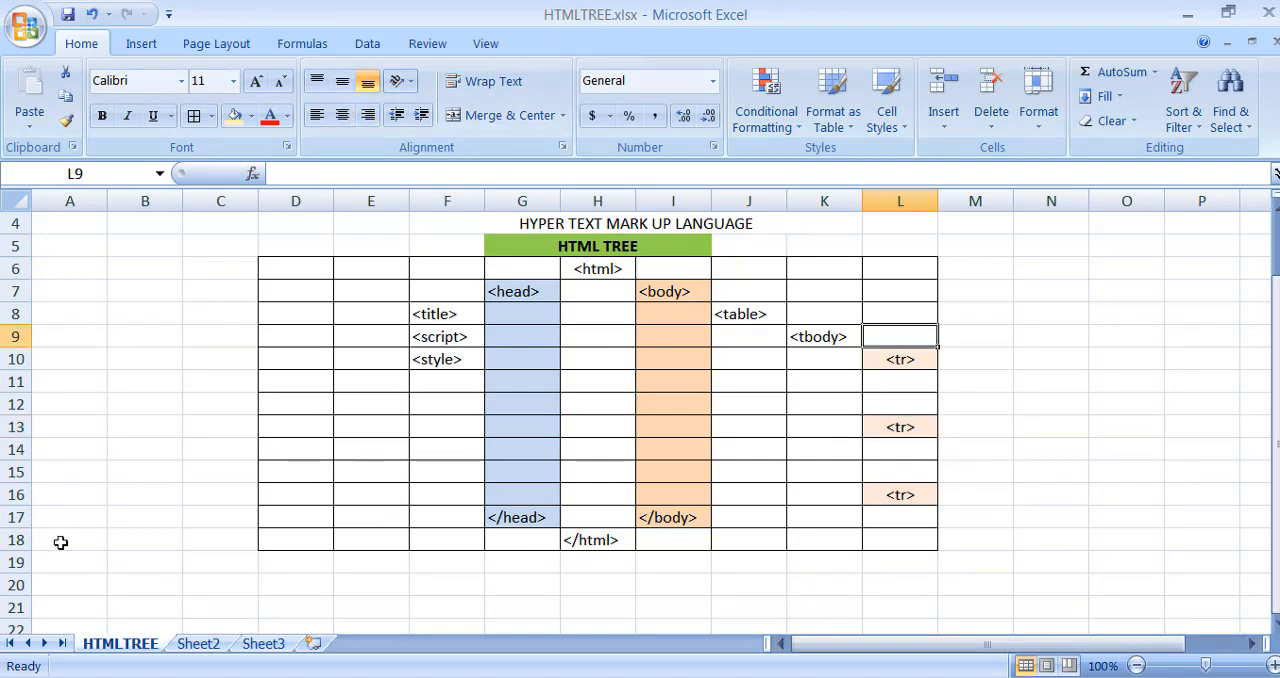
- Insert a row above the closing head and body tags in row 17 and enter "</table>" in J17
{"action": "right_click", "coordinate": [16, 516]}
{"action": "left_click", "coordinate": [62, 346]}
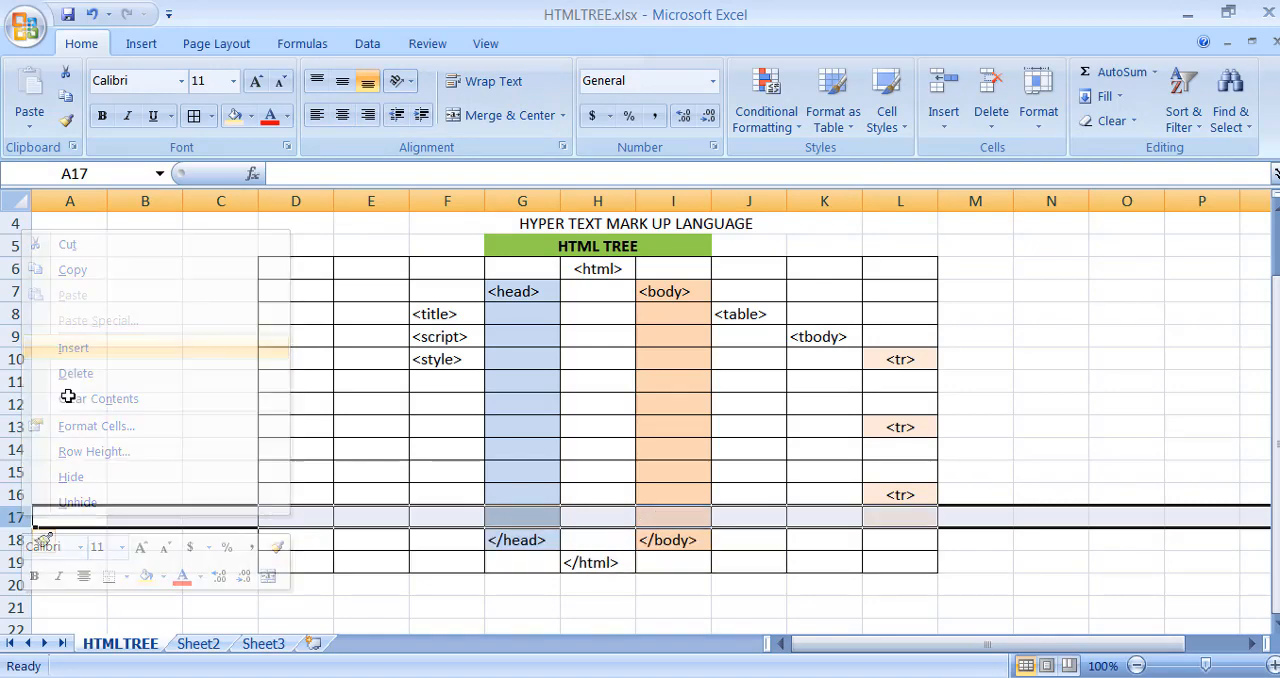
{"action": "left_click", "coordinate": [730, 516]}
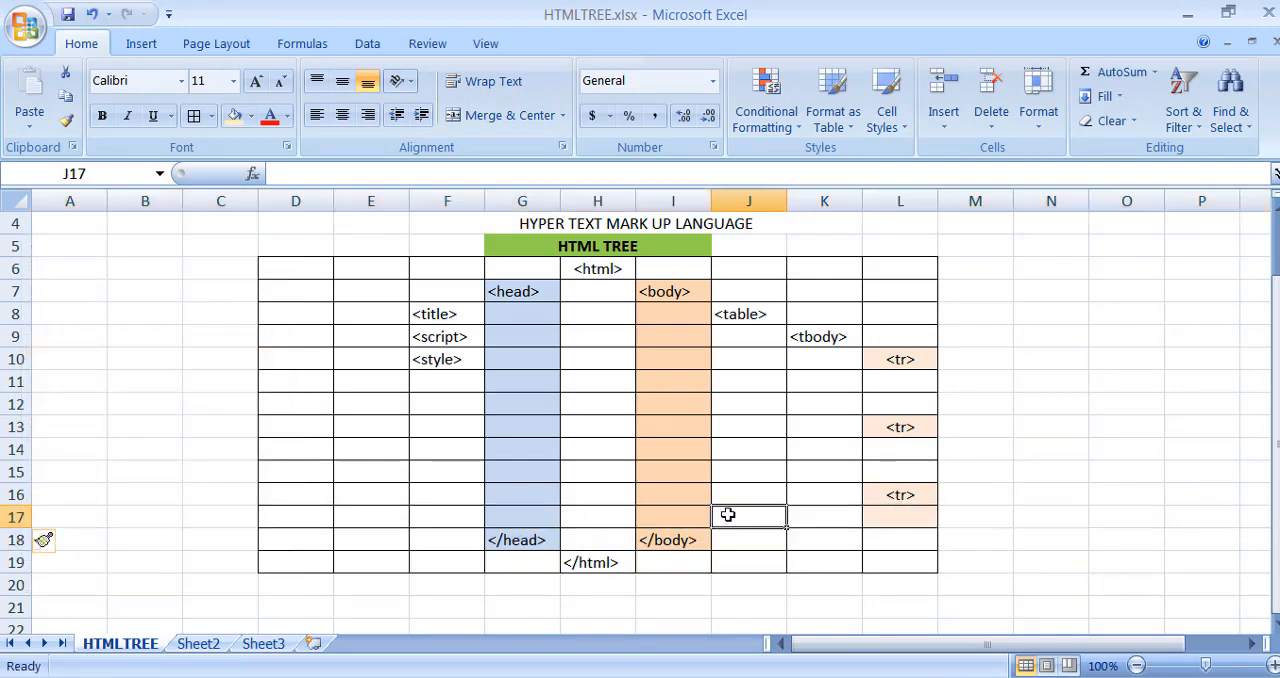
{"action": "double_click", "coordinate": [731, 515]}
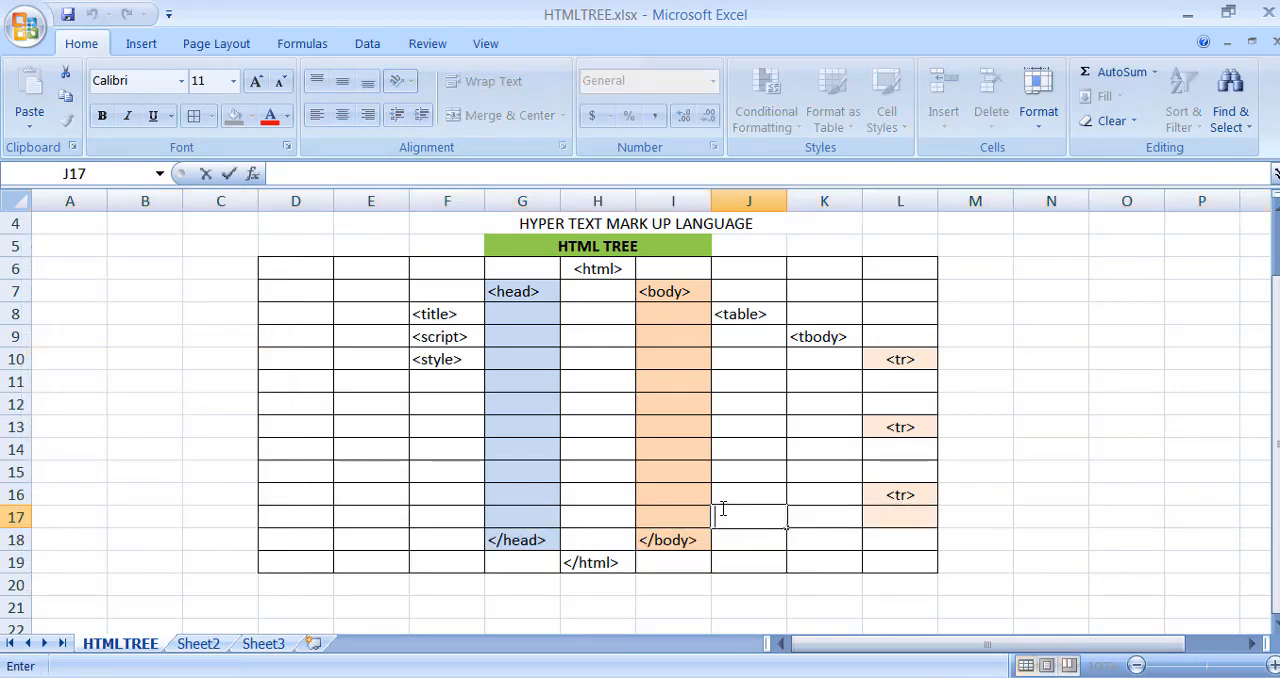
{"action": "type", "text": "</table>"}
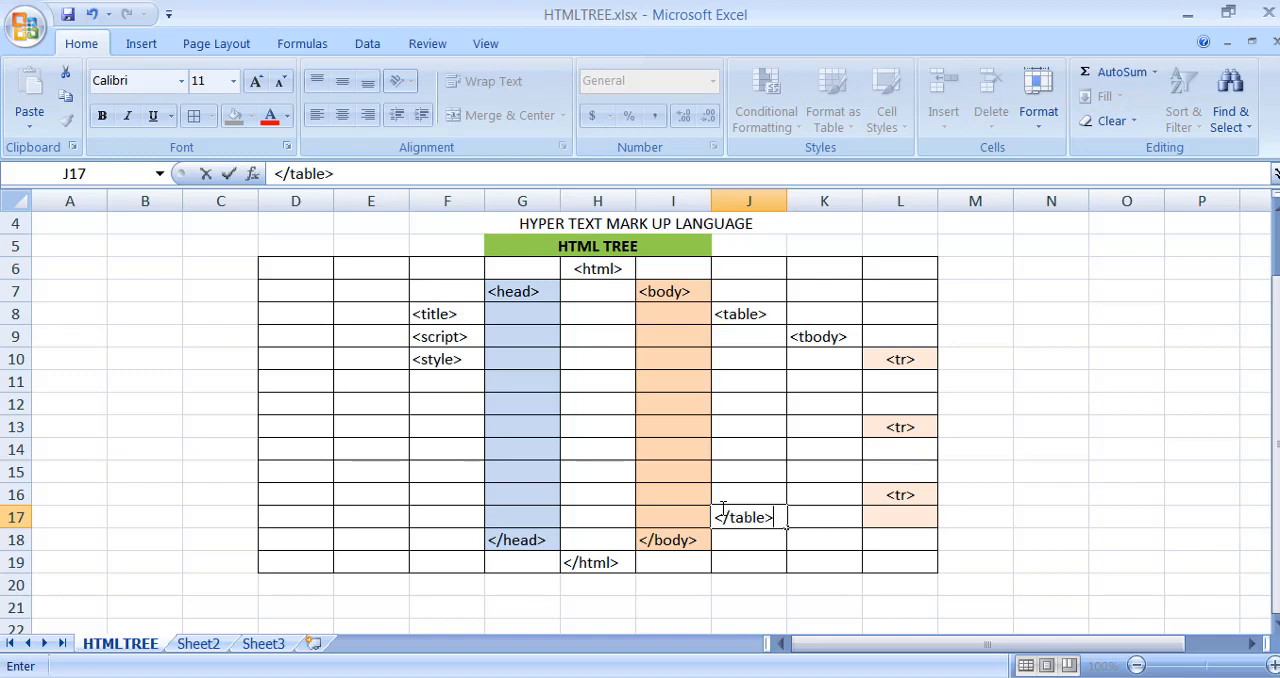
{"action": "left_click", "coordinate": [969, 413]}
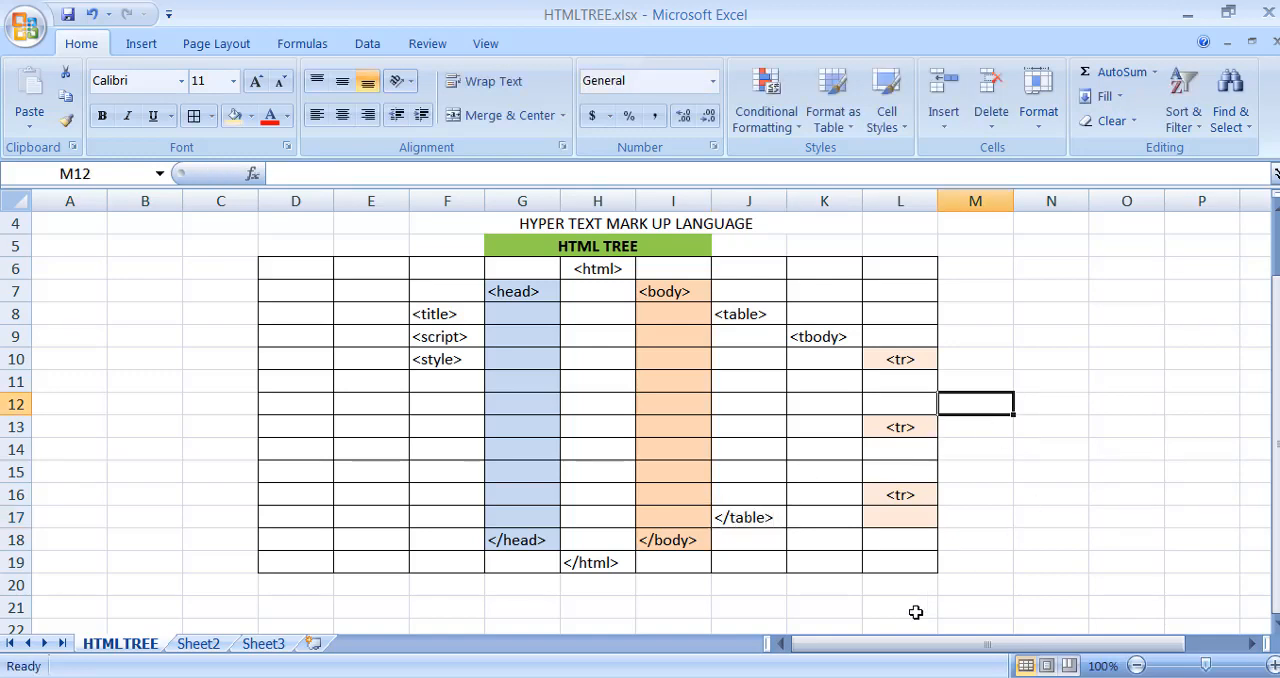
- Enter "<td>" in cells M11 and M12 under the first "<tr>" tag
{"action": "left_click", "coordinate": [967, 381]}
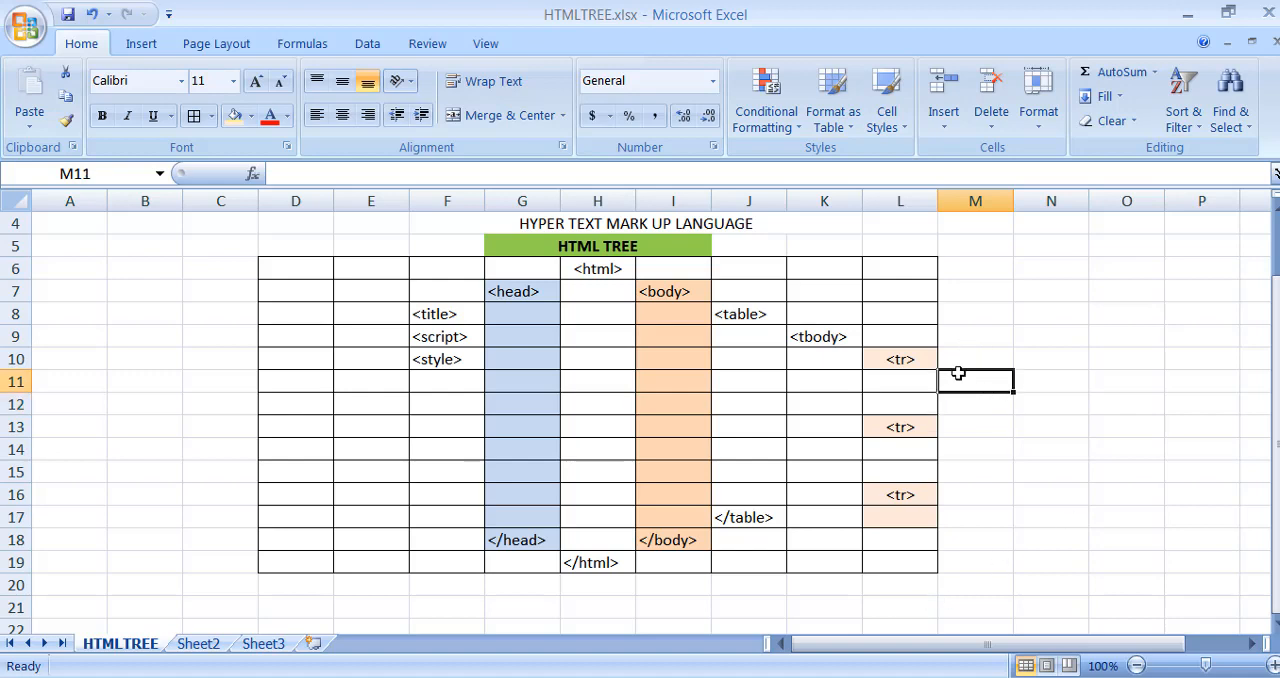
{"action": "type", "text": "<td>"}
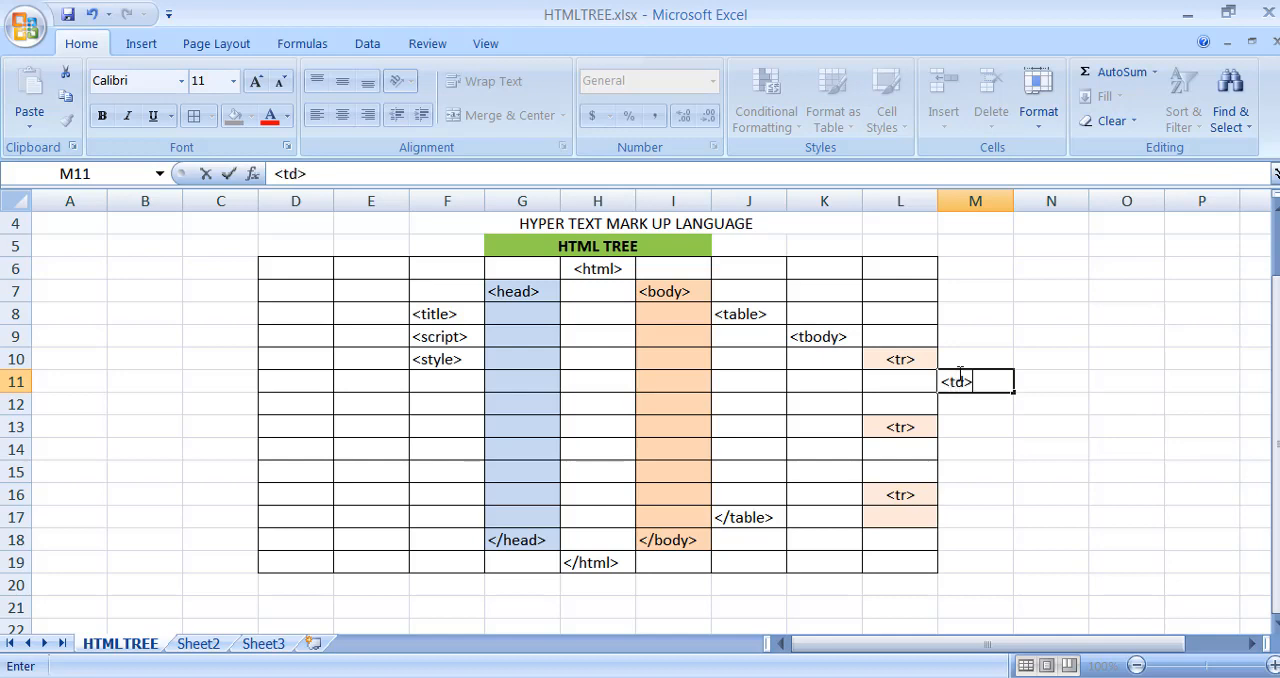
{"action": "key", "text": "Return"}
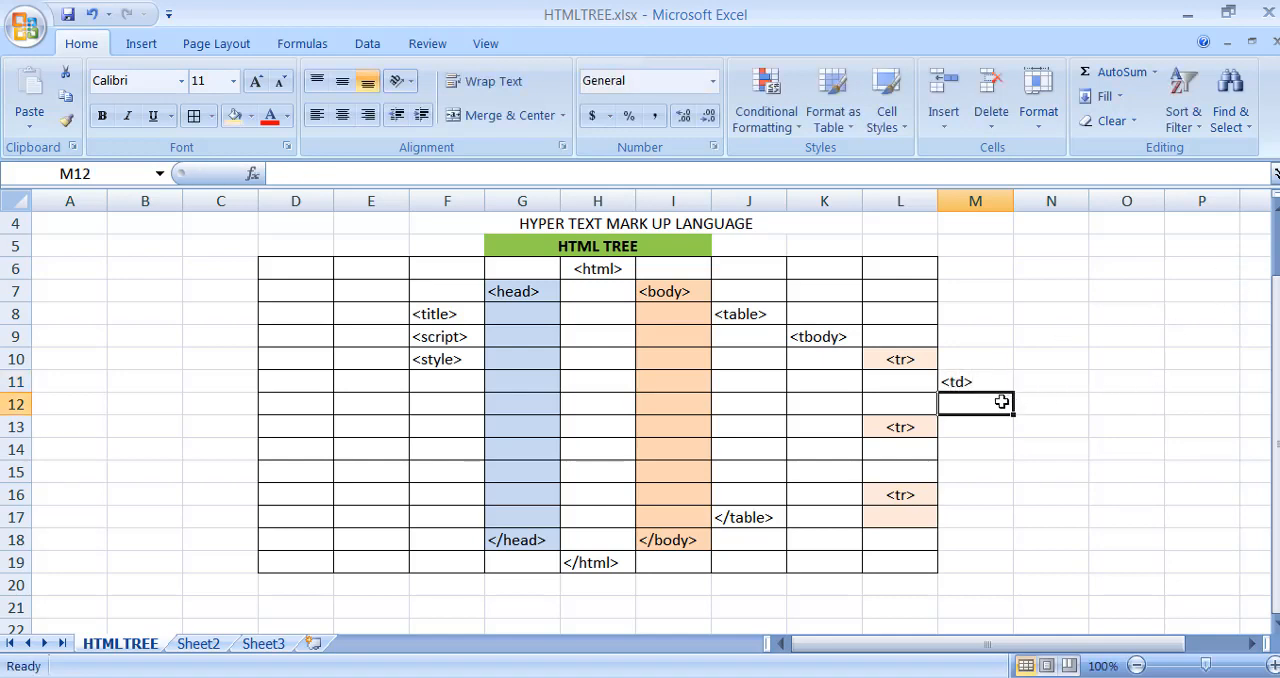
{"action": "type", "text": "<td>"}
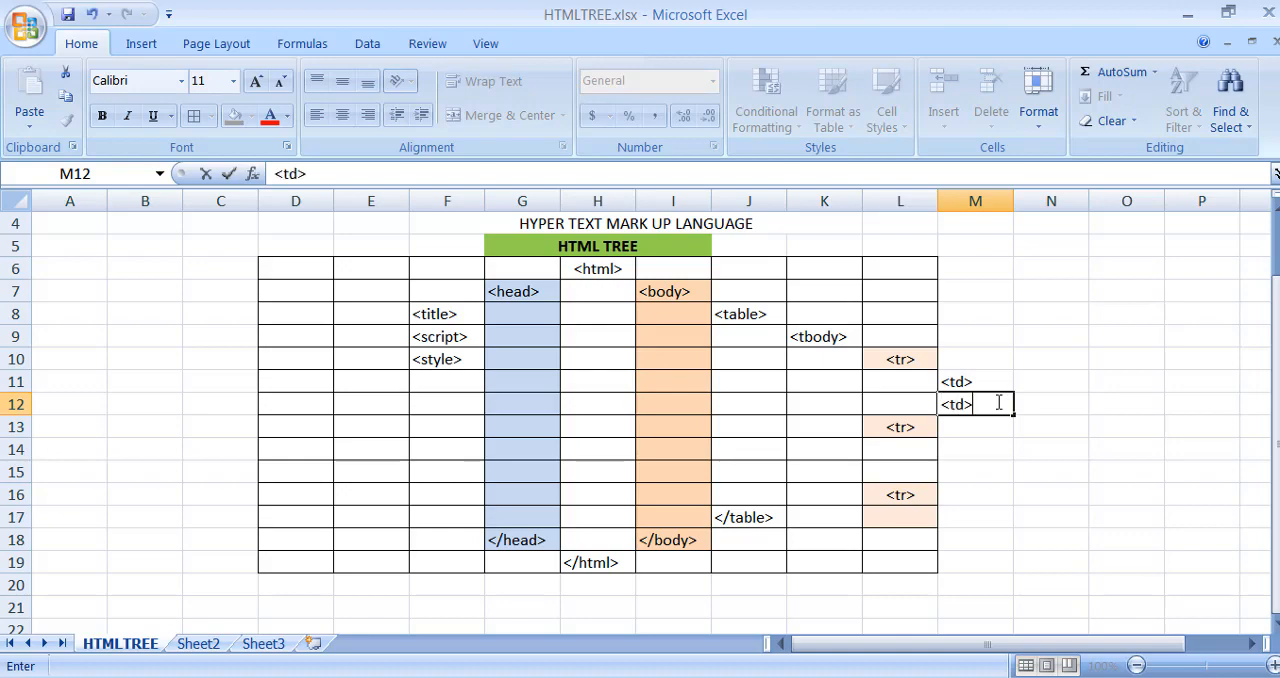
{"action": "key", "text": "Return"}
{"action": "key", "text": "Return"}
- Enter "<td>" in M14, "</td>" in M15 and "<td>" in M17 for the remaining table rows
{"action": "type", "text": "<td>"}
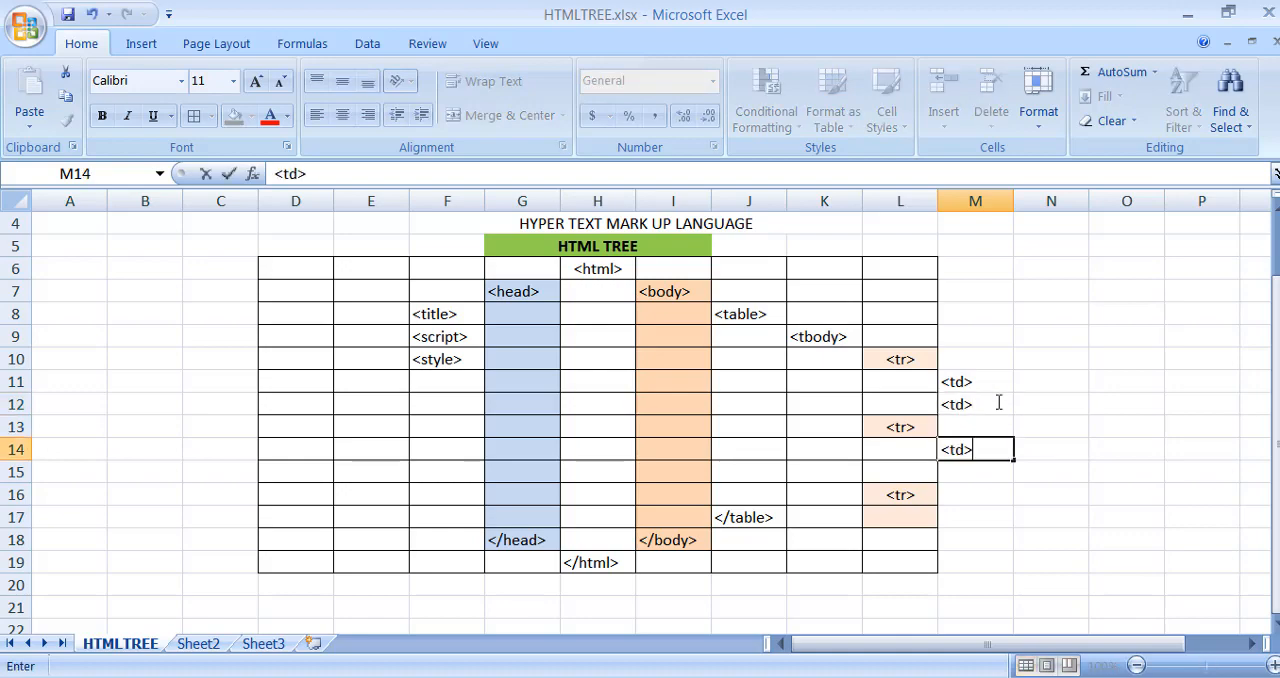
{"action": "key", "text": "Return"}
{"action": "type", "text": "</td>"}
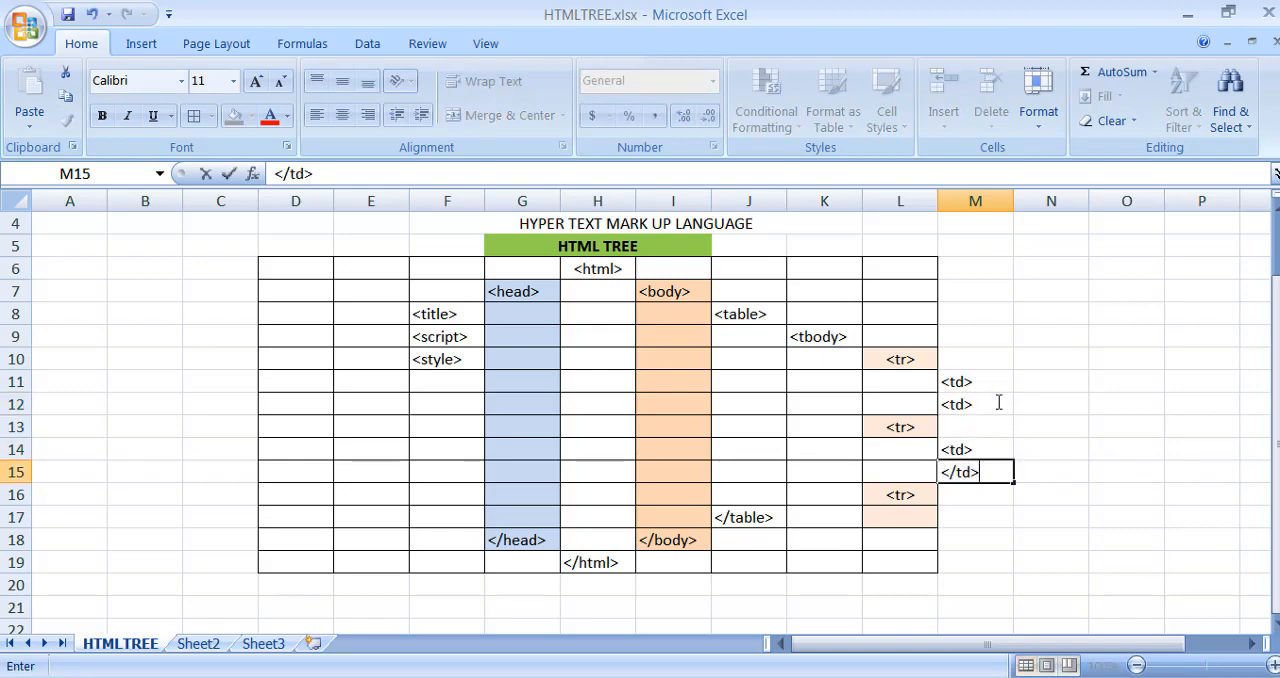
{"action": "key", "text": "Return"}
{"action": "key", "text": "Return"}
{"action": "type", "text": "<td>"}
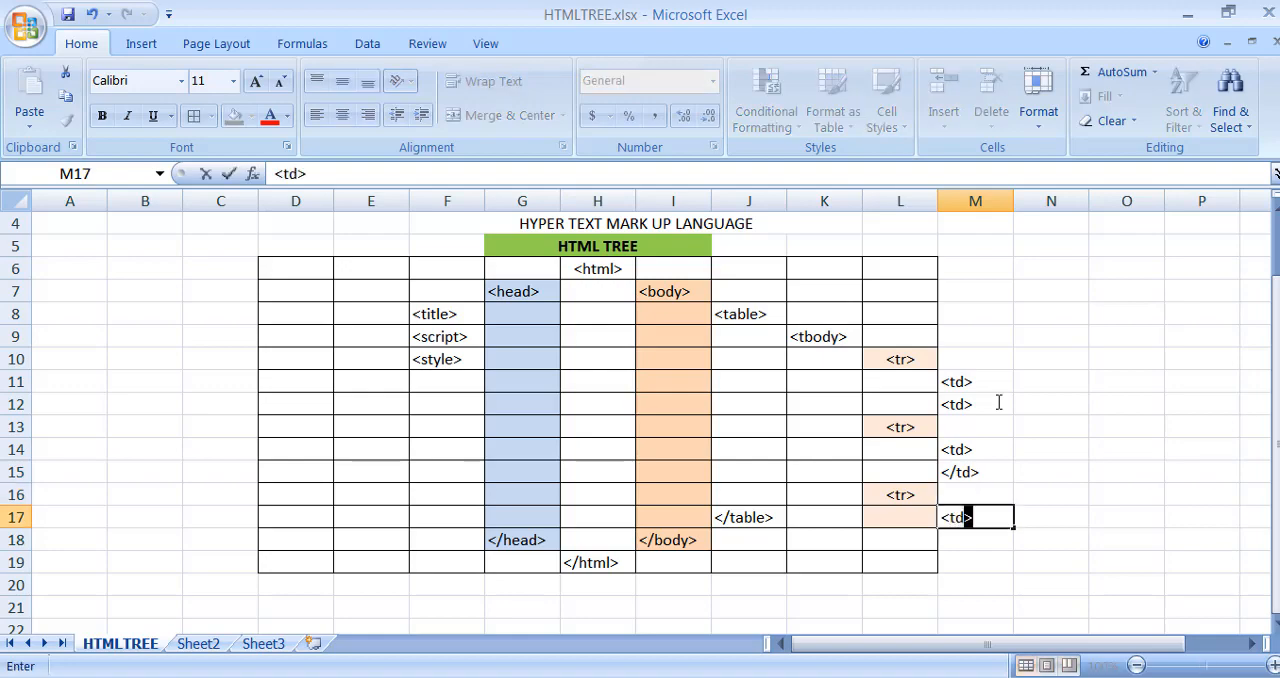
{"action": "type", "text": "?"}
{"action": "left_click", "coordinate": [1085, 386]}
- Apply all borders to the table data cells M11:M17
{"action": "left_click_drag", "start_coordinate": [991, 380], "coordinate": [986, 517]}
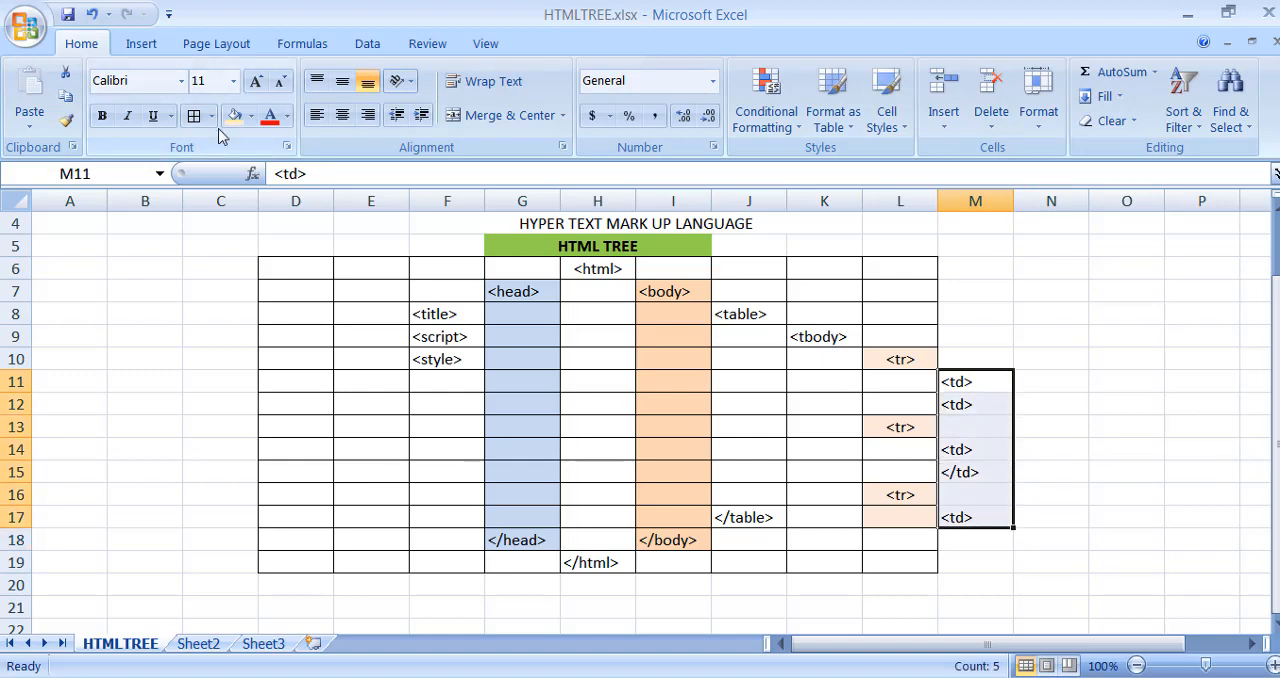
{"action": "left_click", "coordinate": [194, 116]}
{"action": "left_click", "coordinate": [1049, 335]}
- Fill the table data tag cells M11:M12, M14:M15 and M17 with the light aqua theme color
{"action": "left_click_drag", "start_coordinate": [989, 383], "coordinate": [990, 402]}
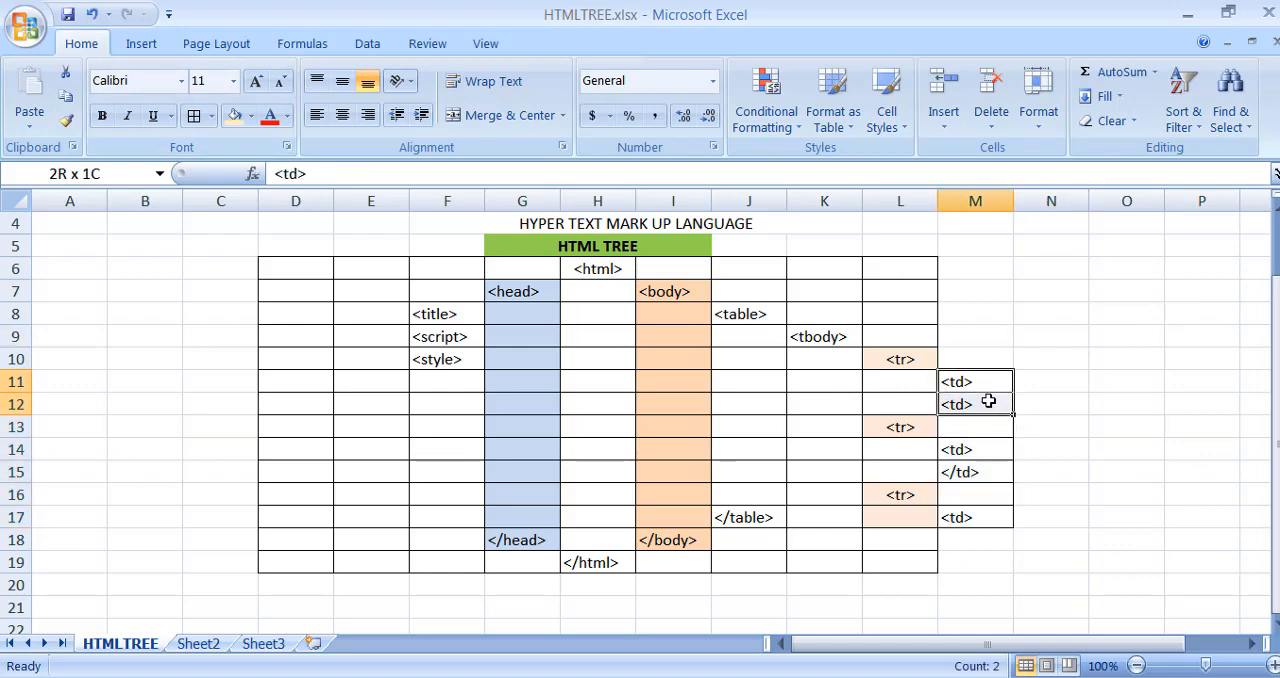
{"action": "left_click", "coordinate": [251, 115]}
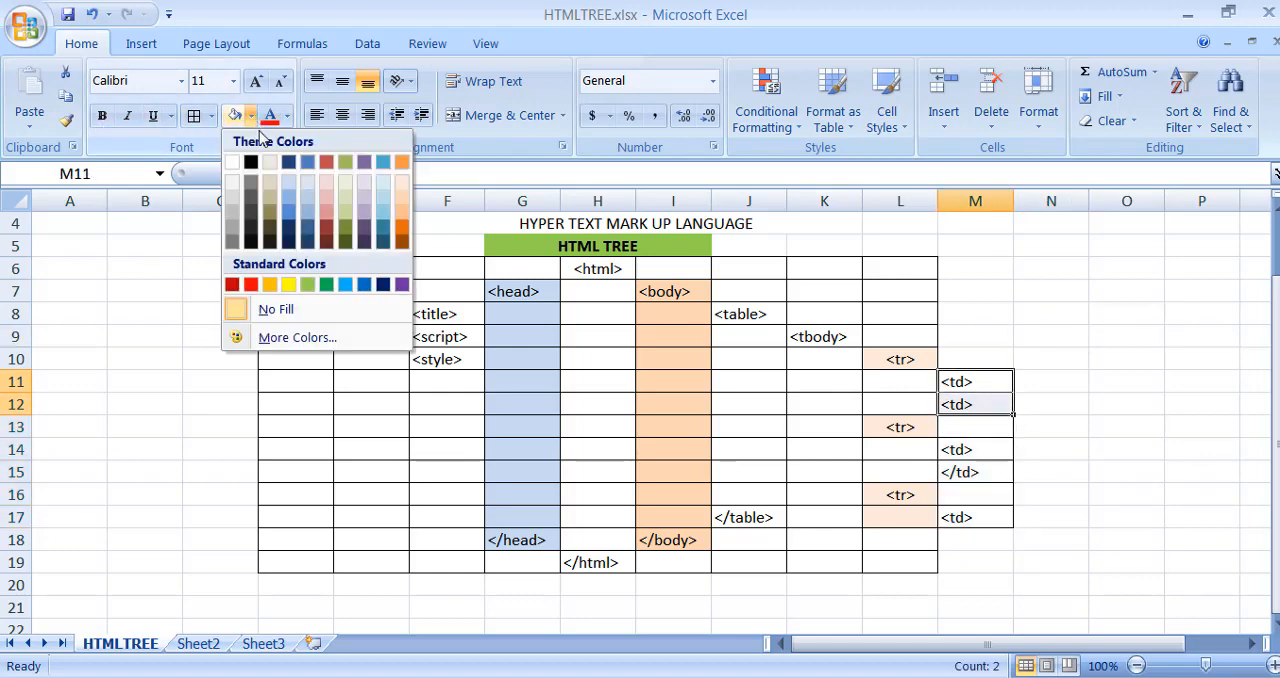
{"action": "left_click", "coordinate": [386, 200]}
{"action": "left_click_drag", "start_coordinate": [986, 449], "coordinate": [986, 471]}
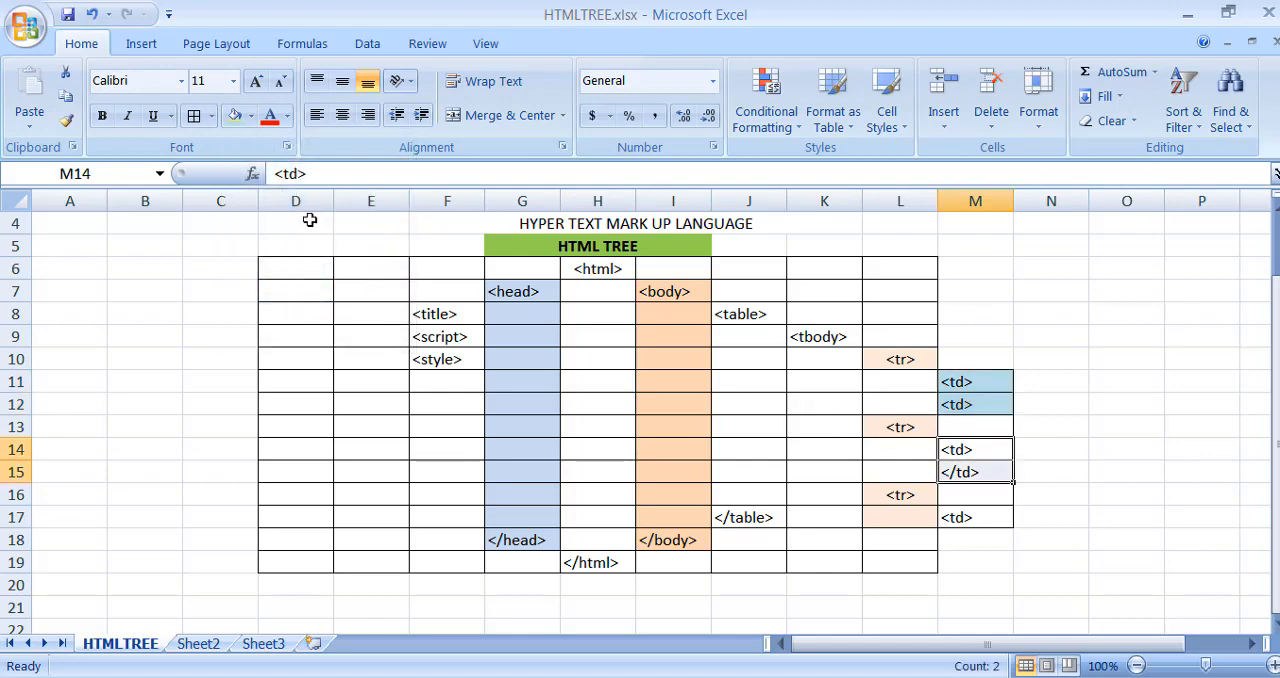
{"action": "left_click", "coordinate": [234, 115]}
{"action": "left_click", "coordinate": [986, 496]}
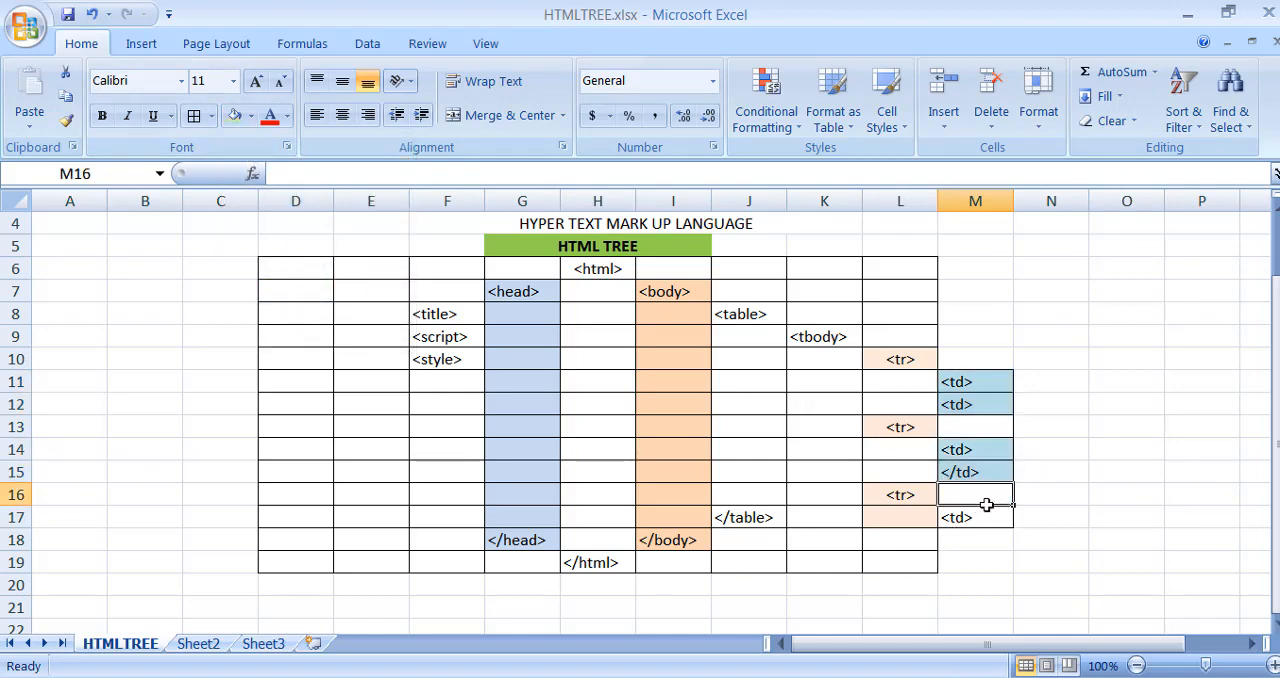
{"action": "left_click", "coordinate": [986, 516]}
{"action": "left_click", "coordinate": [234, 115]}
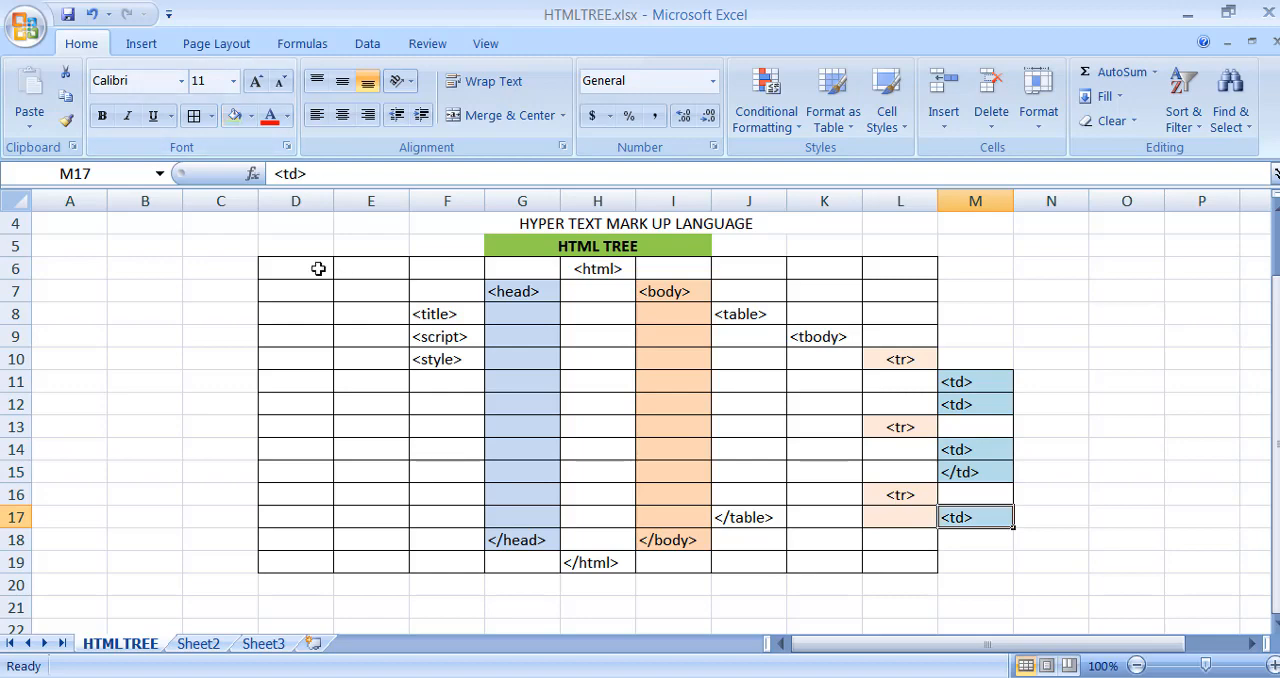
- Apply all borders to the whole tree grid, cells D6:M19
{"action": "left_click_drag", "start_coordinate": [318, 268], "coordinate": [983, 566]}
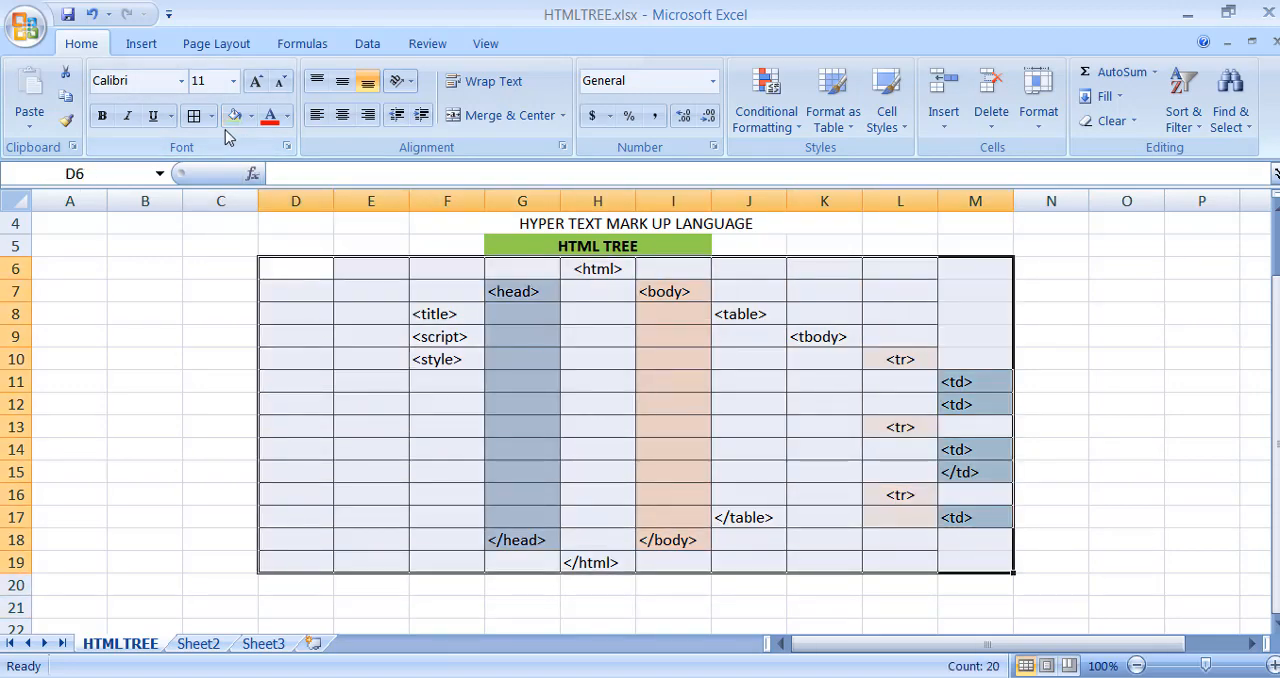
{"action": "left_click", "coordinate": [194, 115]}
{"action": "left_click", "coordinate": [1155, 383]}
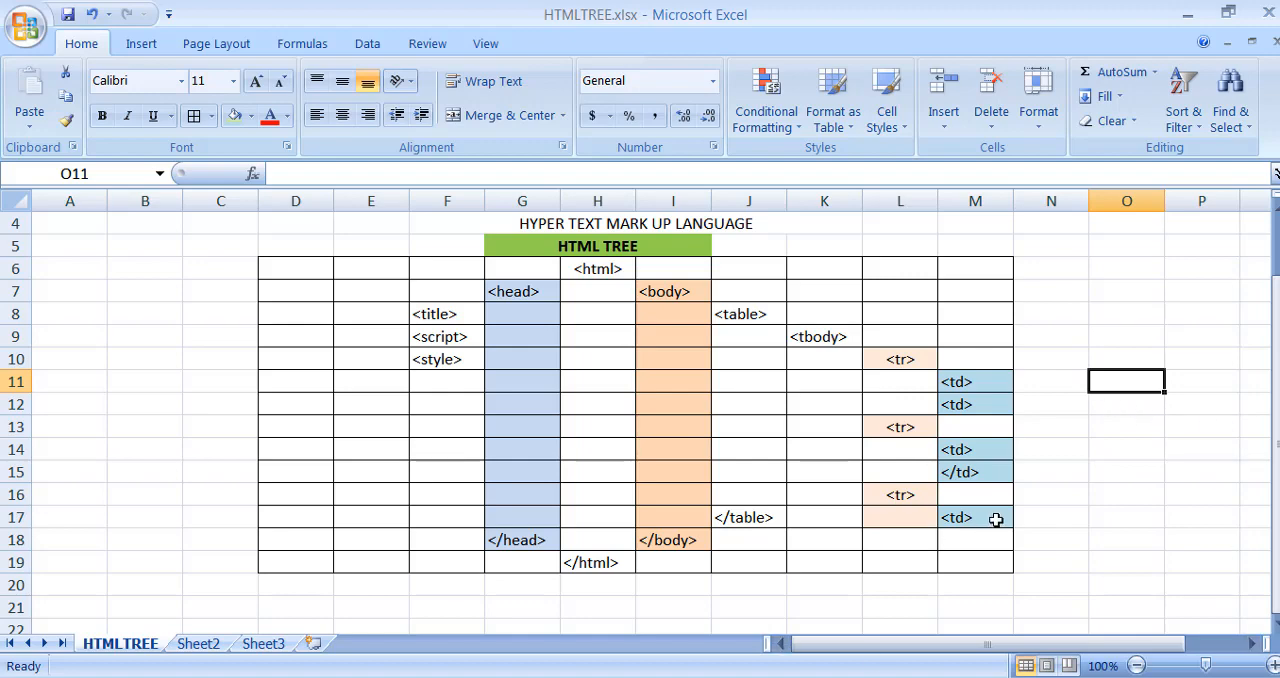
- Merge and center cells G21:J25 below the tree to make a note box
{"action": "scroll", "coordinate": [996, 519], "scroll_direction": "down", "scroll_amount": 1}
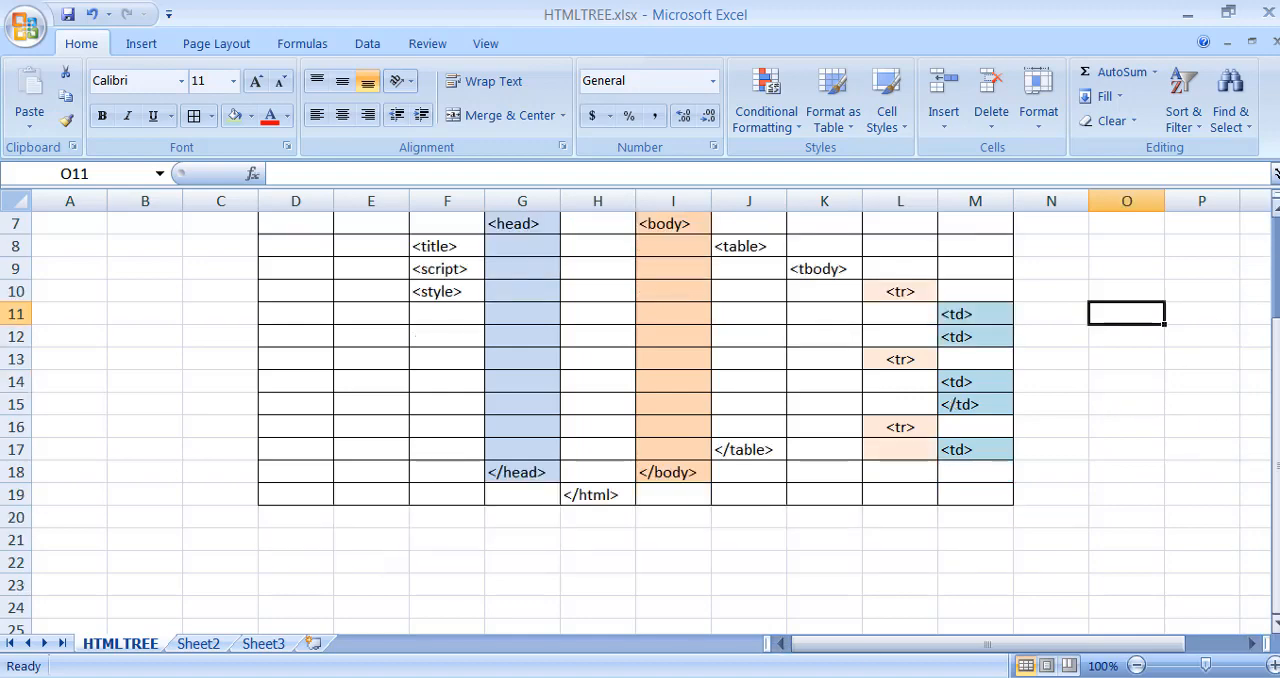
{"action": "left_click", "coordinate": [1136, 665]}
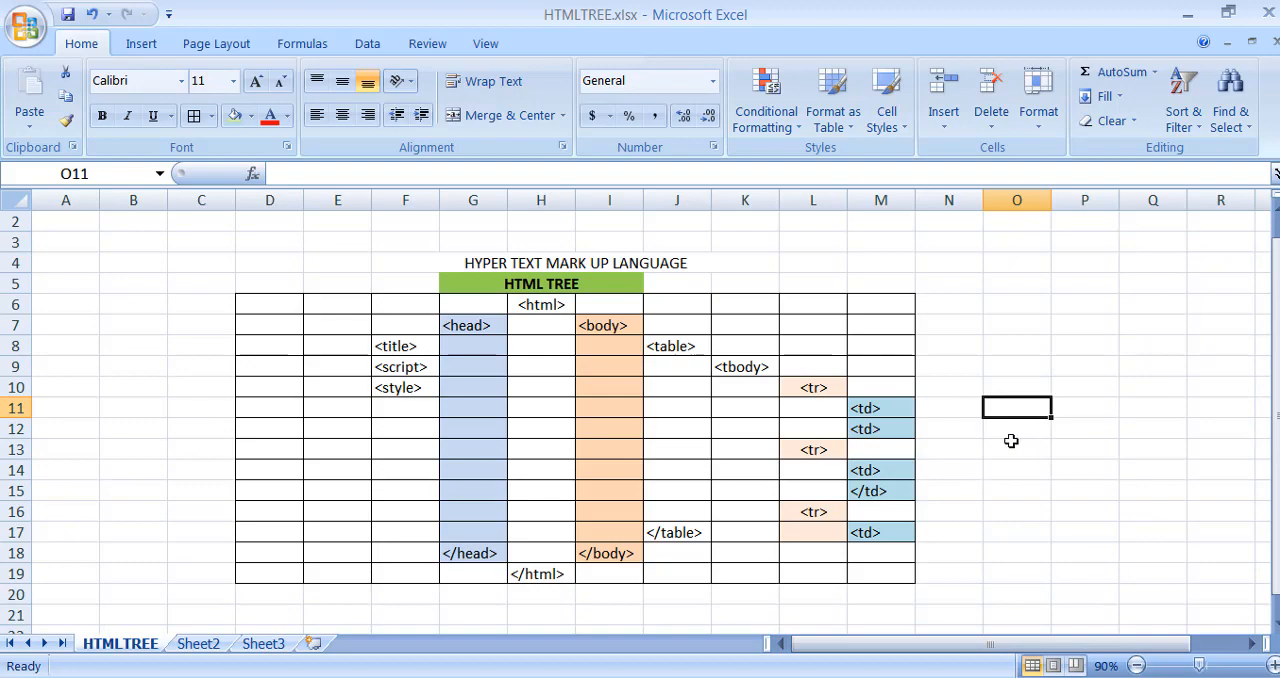
{"action": "scroll", "coordinate": [1011, 441], "scroll_direction": "down", "scroll_amount": 1}
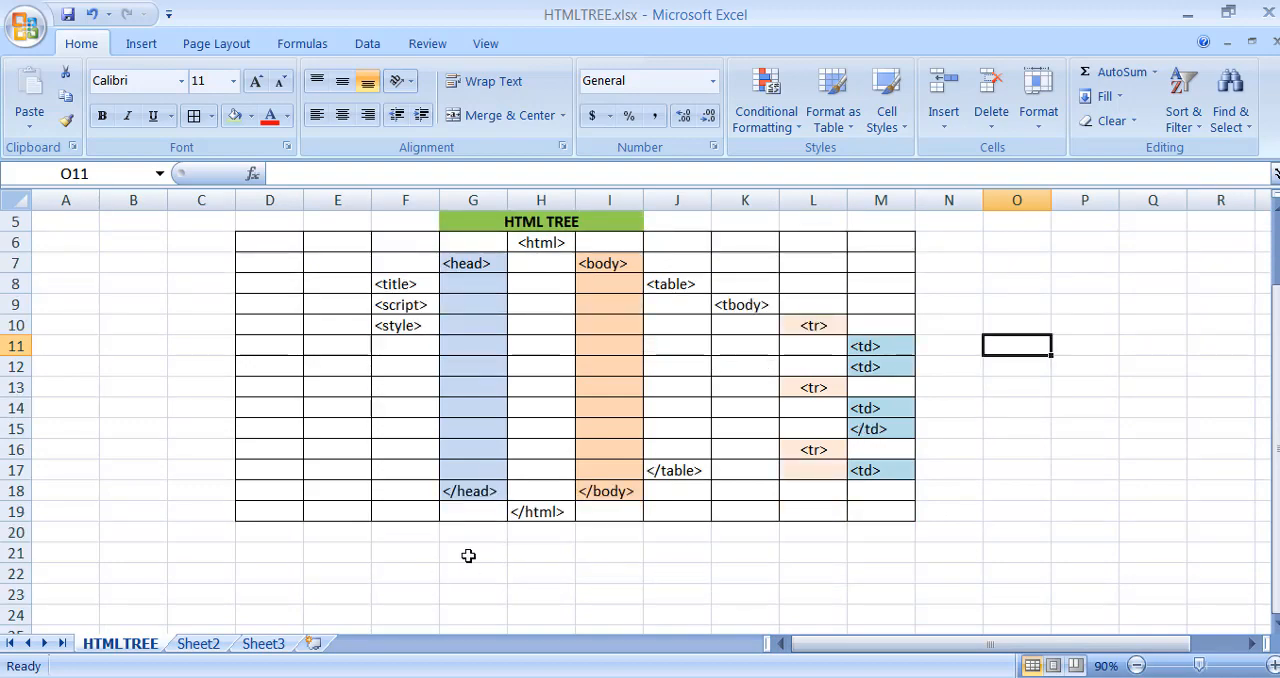
{"action": "left_click_drag", "start_coordinate": [468, 555], "coordinate": [689, 626]}
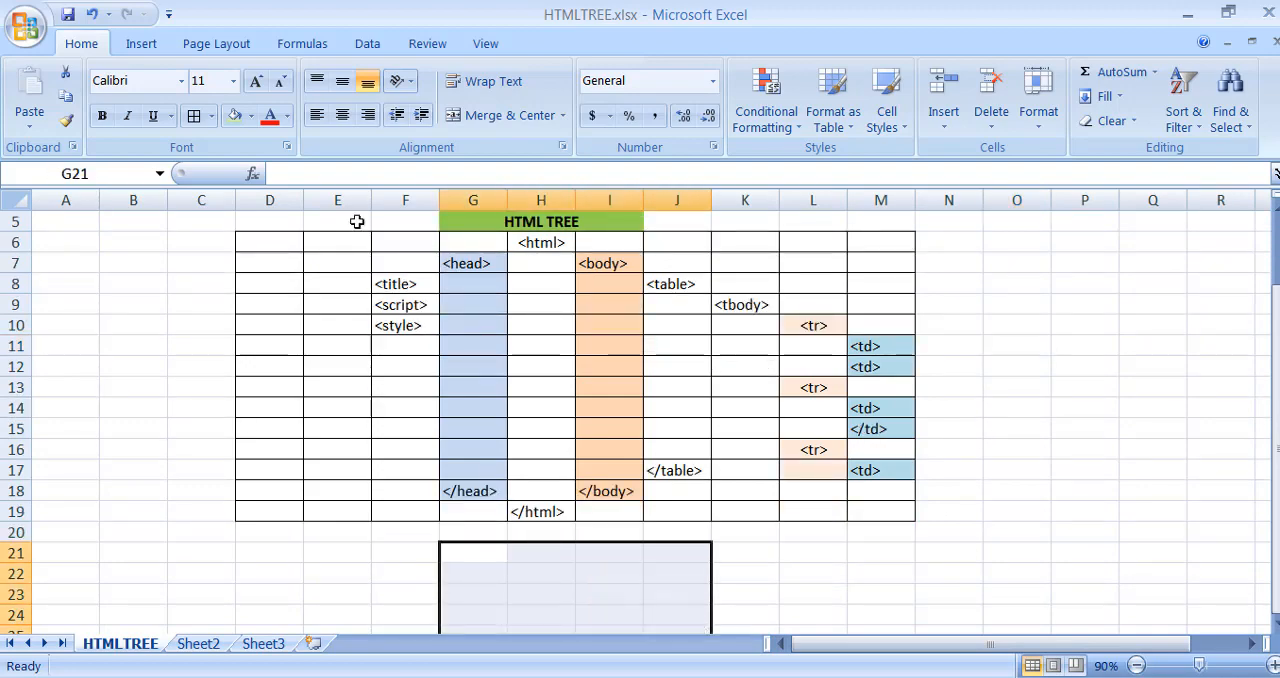
{"action": "left_click", "coordinate": [492, 120]}
- Enter the note "table rows : tr" in the merged cell G21, then go through the "<tr>" cells L10, L13 and L16
{"action": "double_click", "coordinate": [499, 588]}
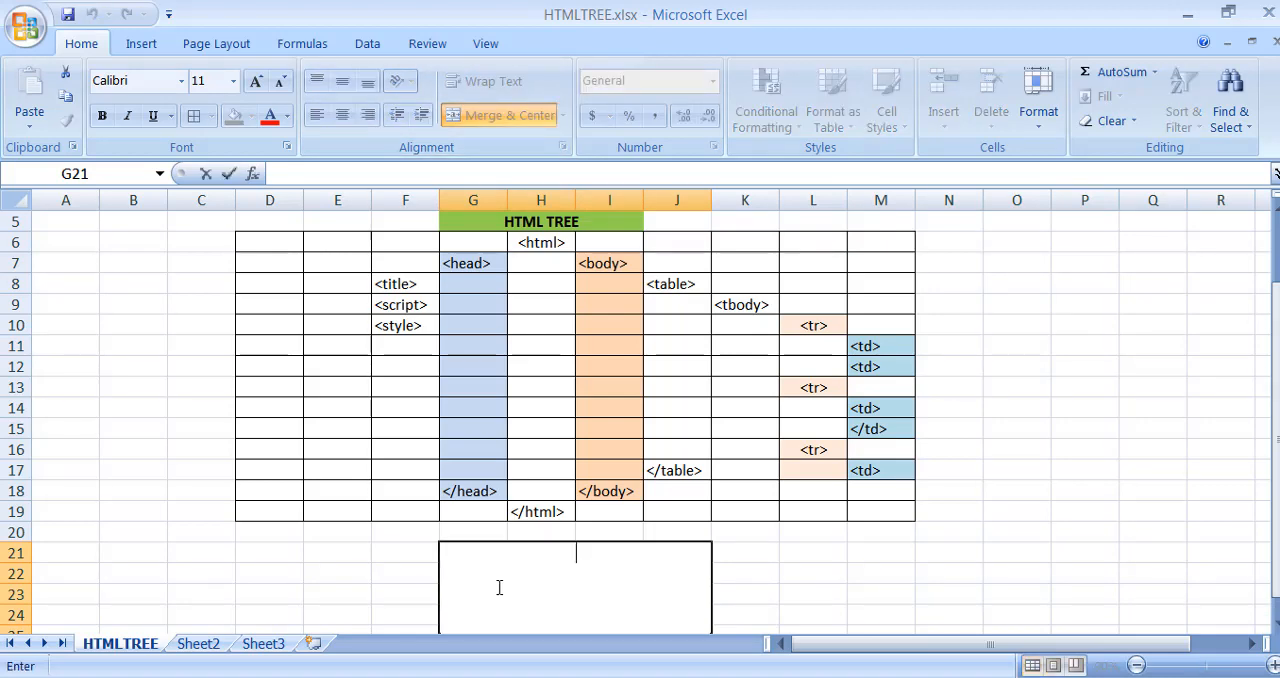
{"action": "type", "text": "table rows"}
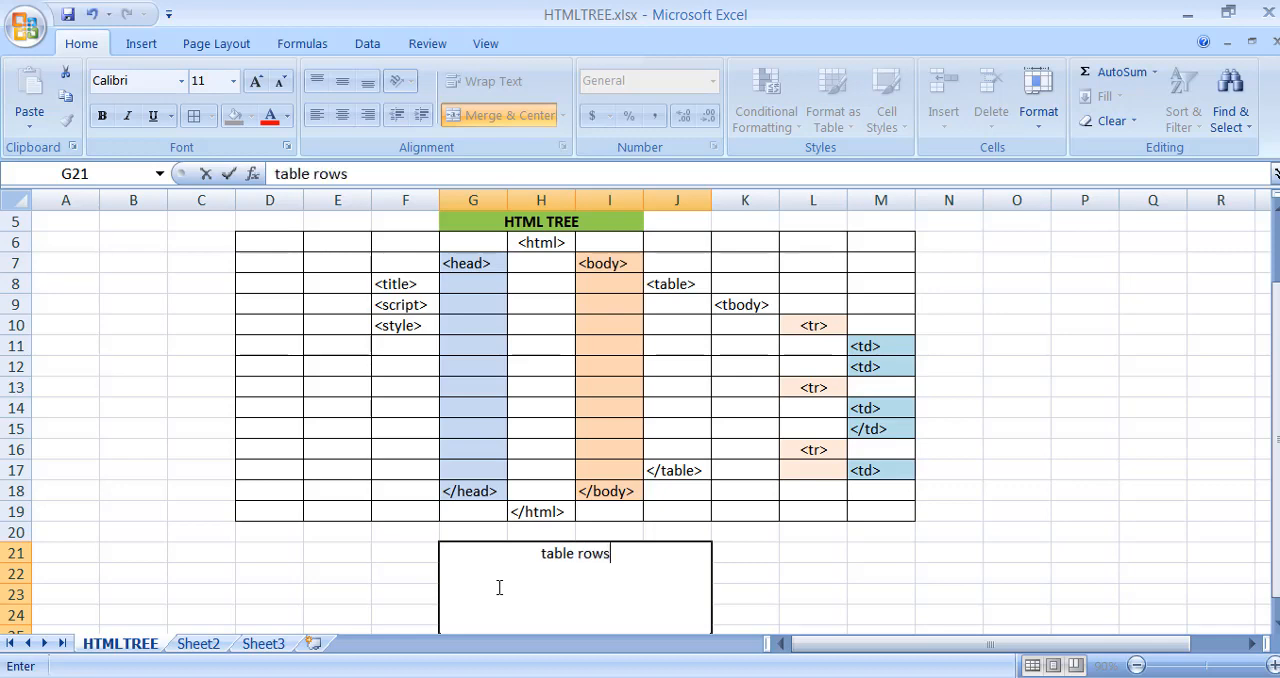
{"action": "type", "text": " : tr"}
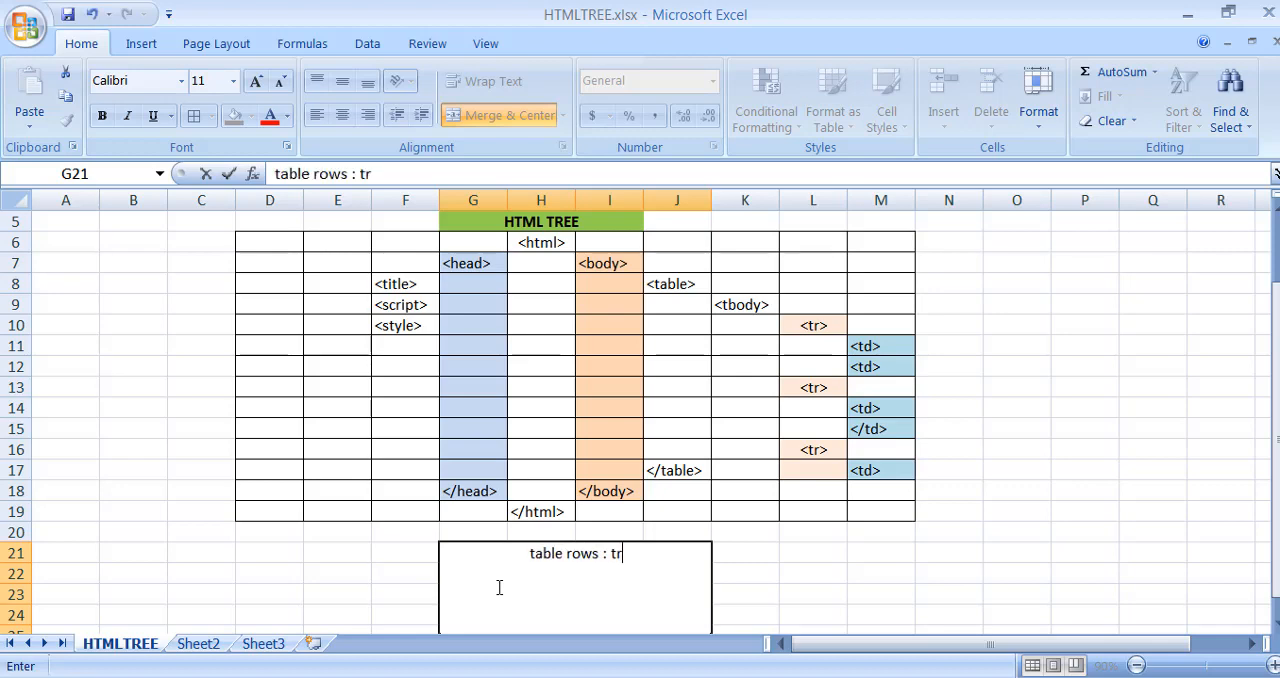
{"action": "left_click", "coordinate": [828, 324]}
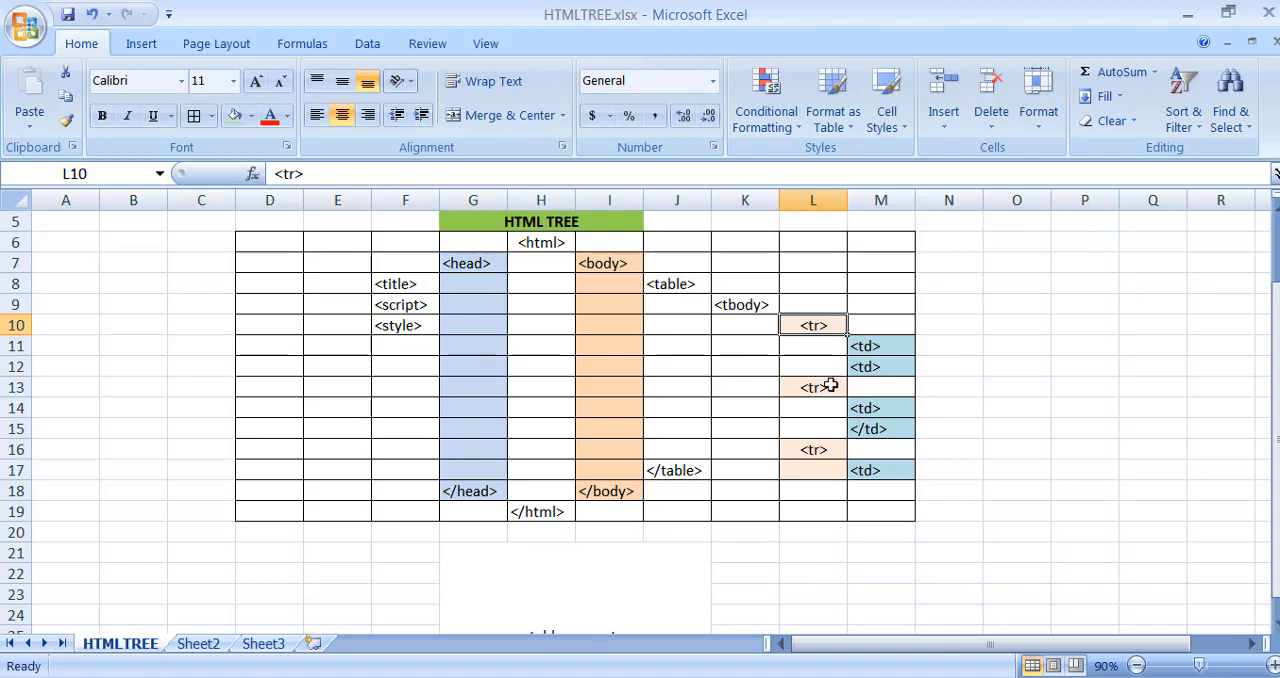
{"action": "left_click", "coordinate": [830, 385]}
{"action": "left_click", "coordinate": [815, 450]}
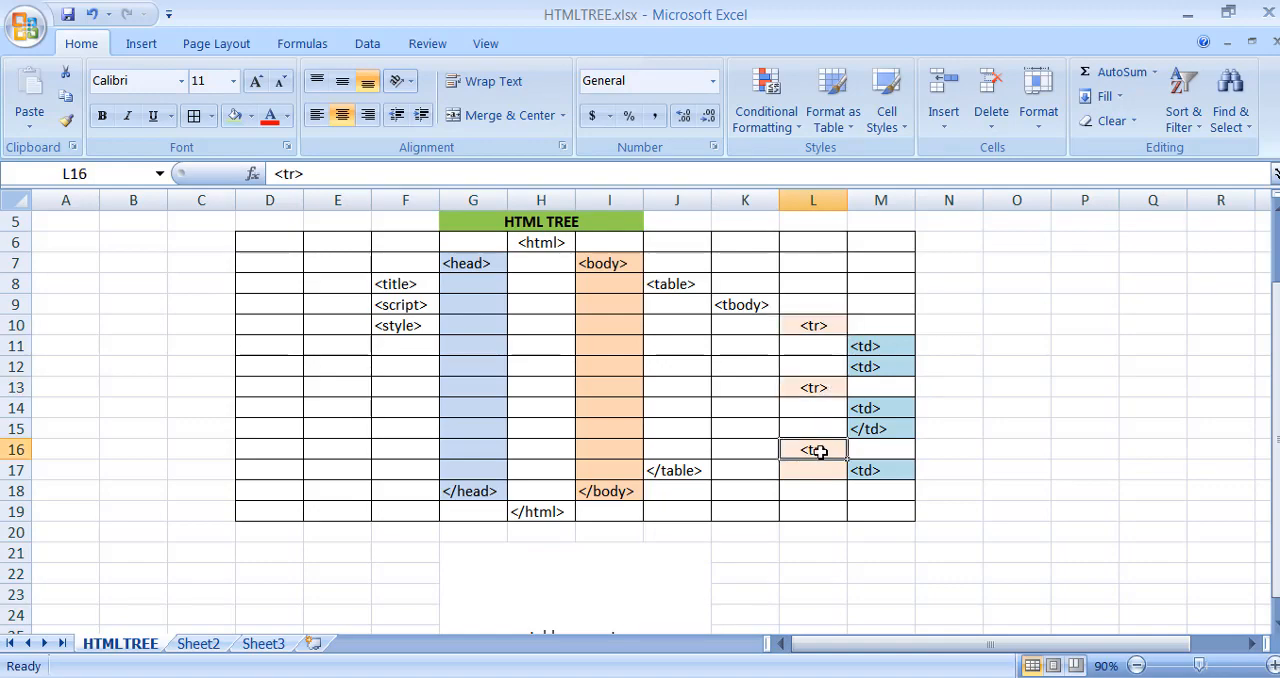
- Extend the note in merged cell G21 to "table rows : tr count : 3", followed by line breaks
{"action": "scroll", "coordinate": [663, 526], "scroll_direction": "down", "scroll_amount": 1}
{"action": "left_click", "coordinate": [655, 547]}
{"action": "double_click", "coordinate": [645, 577]}
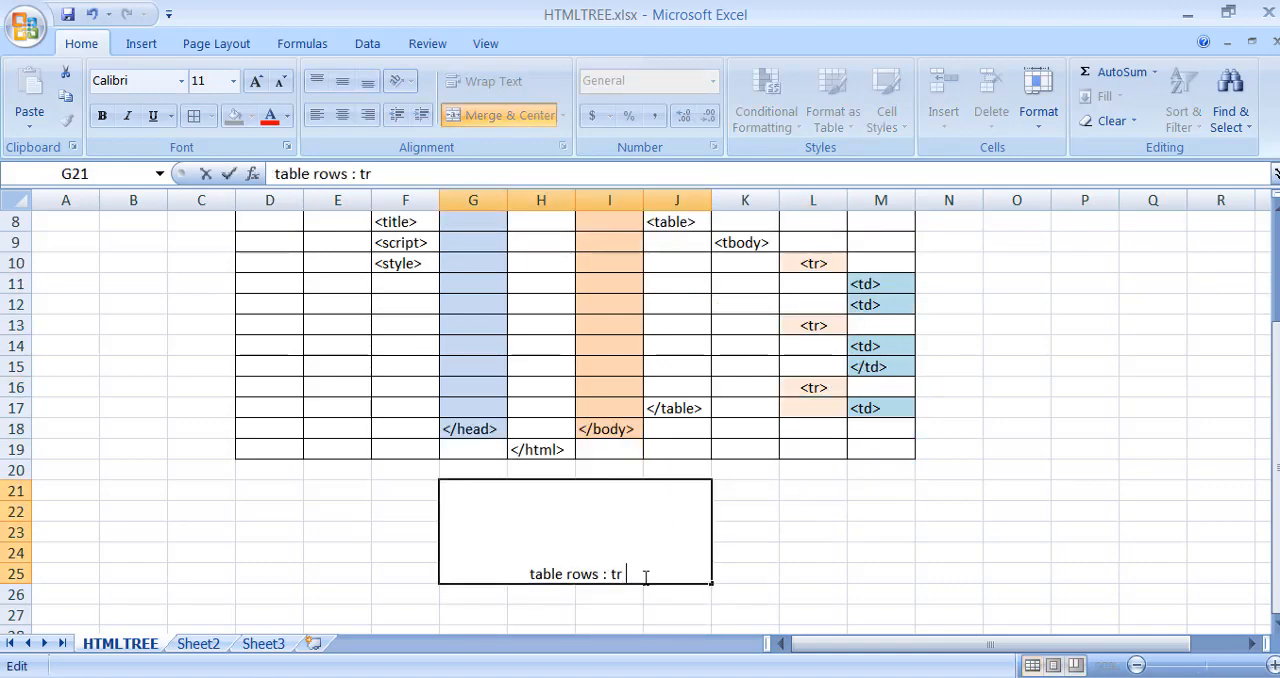
{"action": "type", "text": "count : 3"}
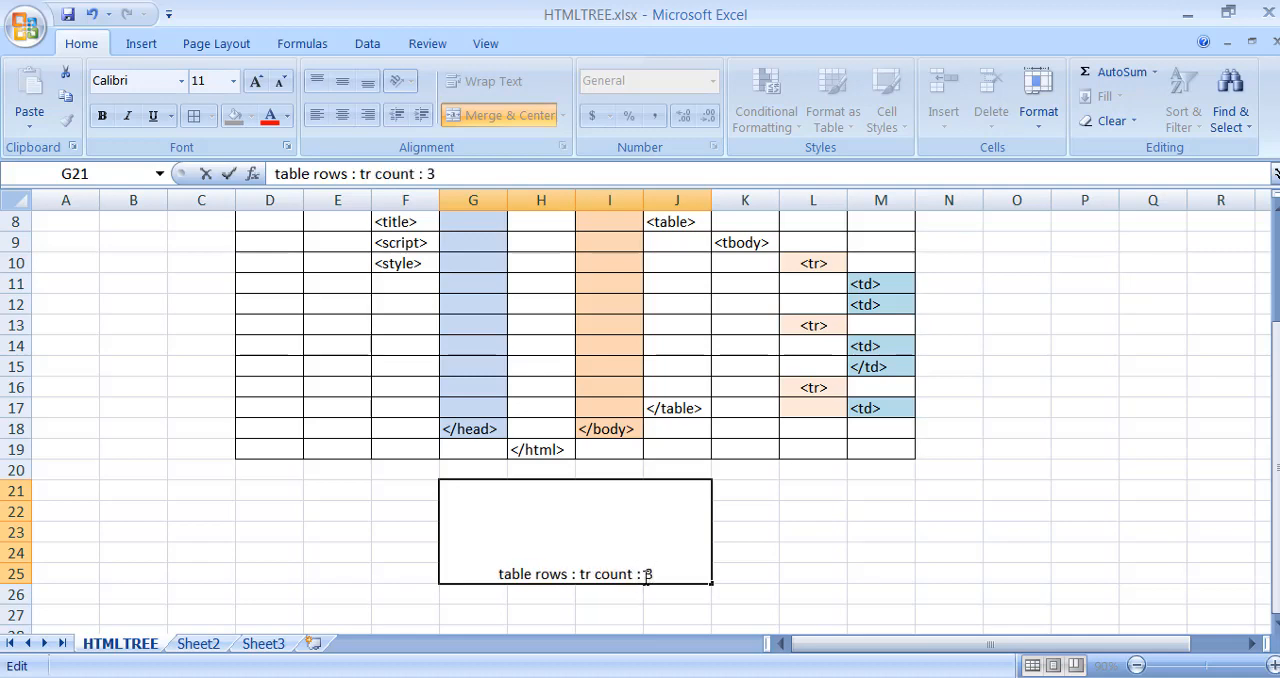
{"action": "key", "text": "alt+Return"}
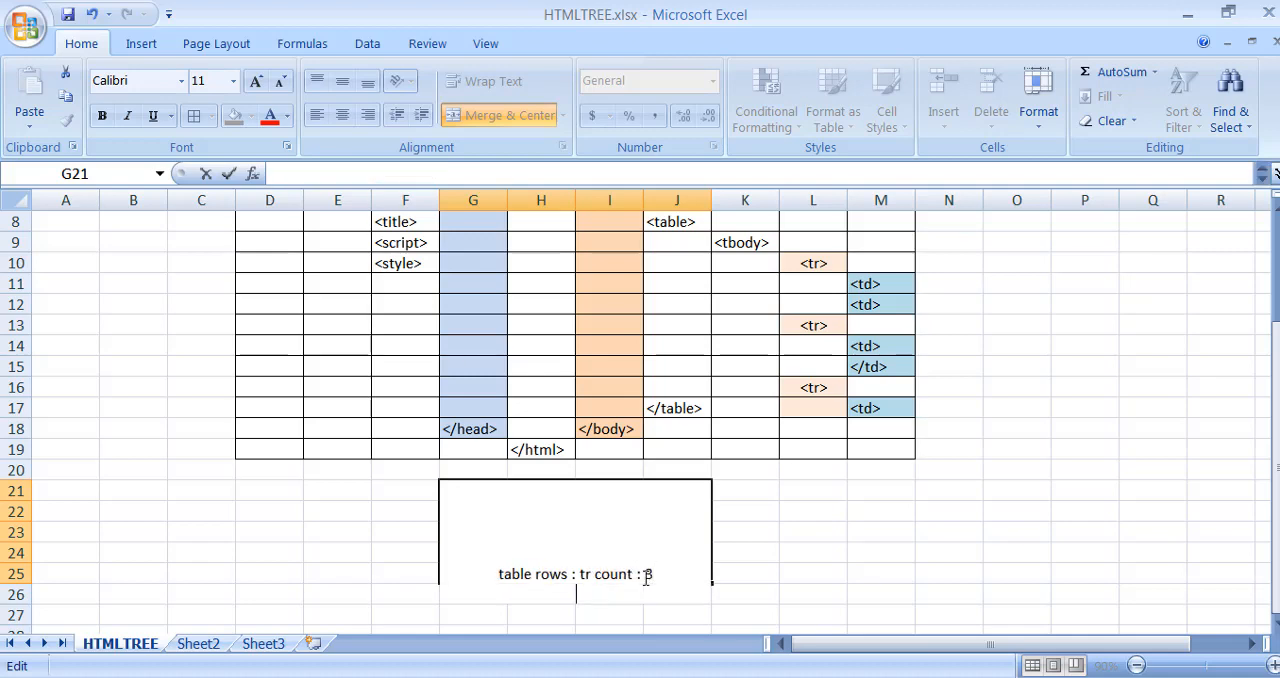
{"action": "left_click", "coordinate": [782, 518]}
{"action": "left_click", "coordinate": [600, 555]}
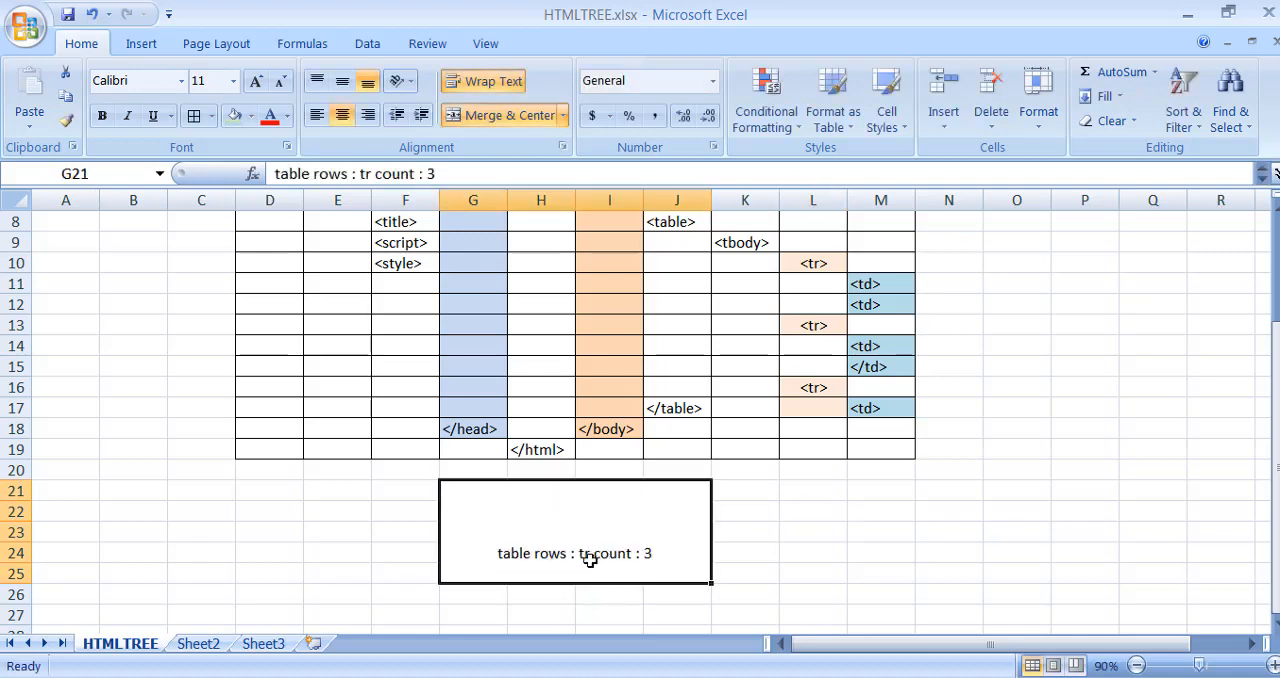
{"action": "double_click", "coordinate": [697, 555]}
{"action": "key", "text": "alt+Return"}
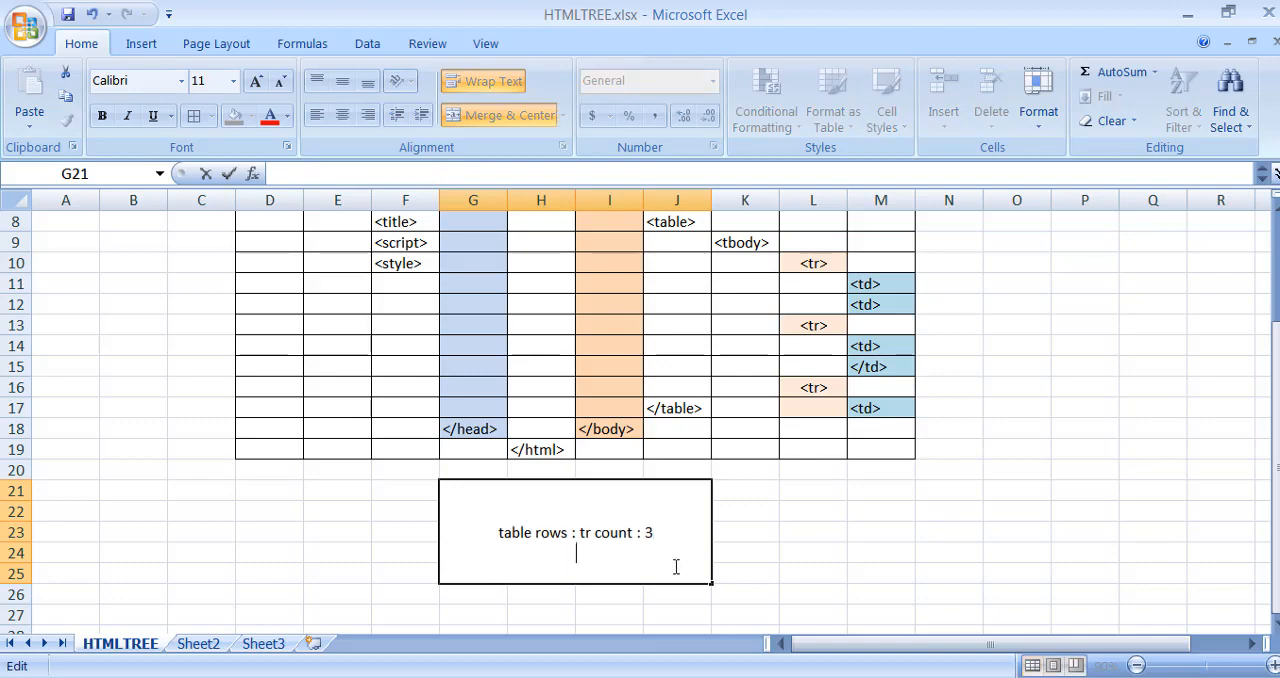
{"action": "left_click", "coordinate": [867, 520]}
- Correct the closing tag in cell M15 to "<td>"
{"action": "left_click", "coordinate": [871, 367]}
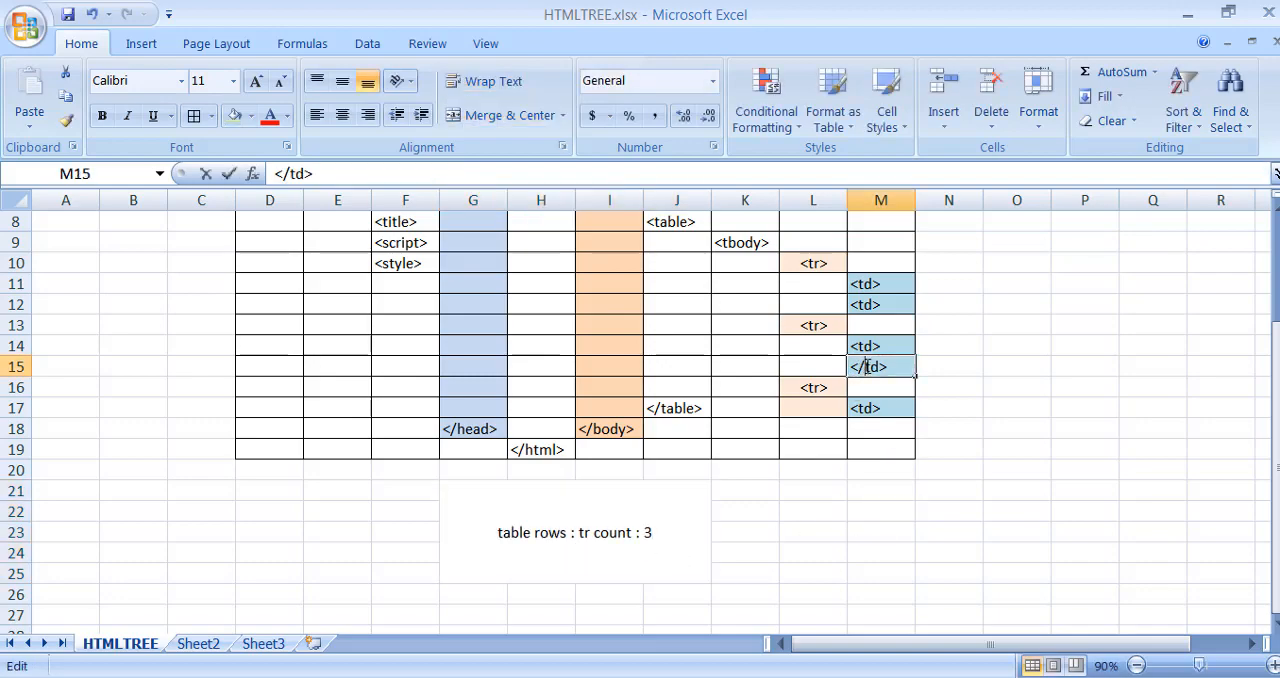
{"action": "double_click", "coordinate": [872, 376]}
{"action": "key", "text": "BackSpace"}
{"action": "left_click", "coordinate": [1037, 314]}
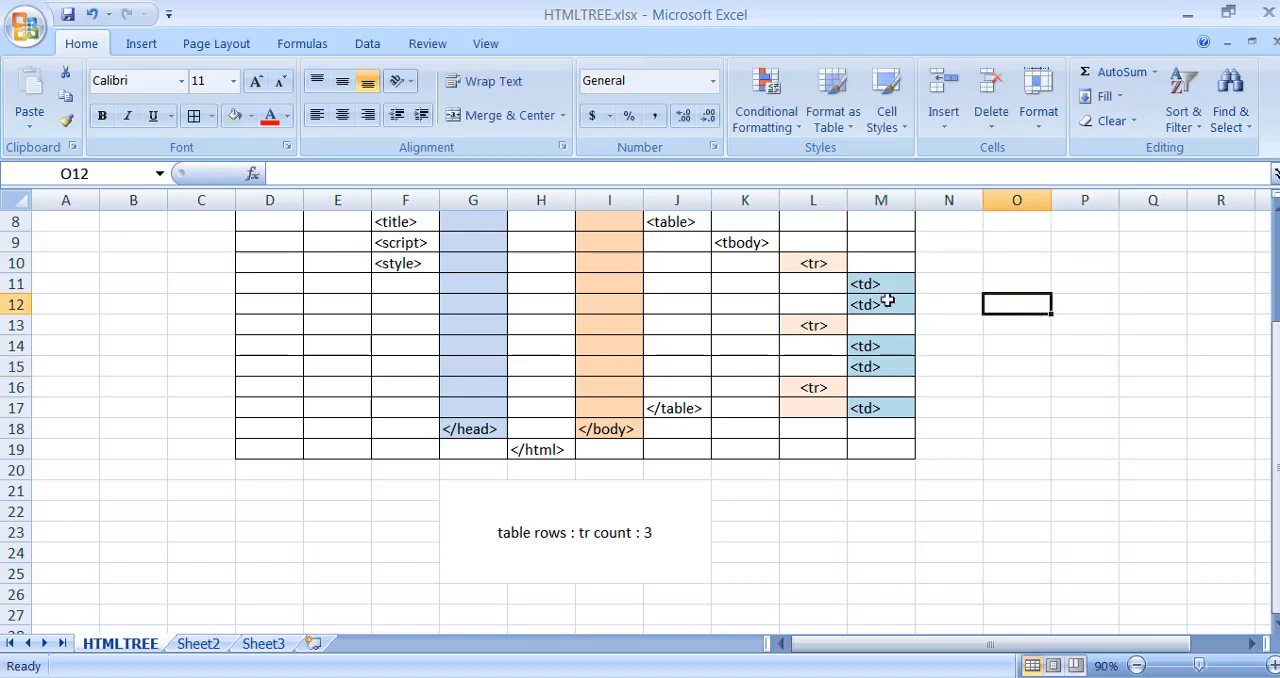
- Go through the "<td>" cells in column M, then add the line "table data : td count : 5" to the note in G21
{"action": "left_click", "coordinate": [889, 286]}
{"action": "left_click", "coordinate": [885, 302]}
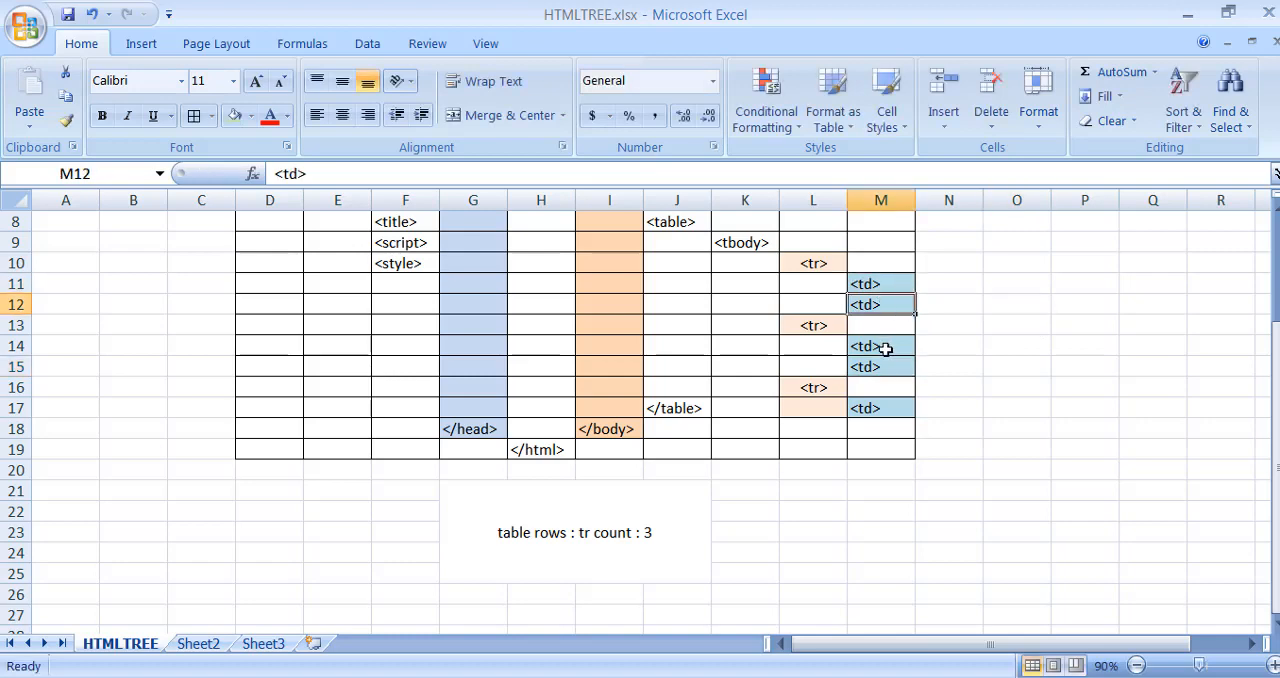
{"action": "left_click", "coordinate": [883, 346]}
{"action": "left_click", "coordinate": [886, 366]}
{"action": "left_click", "coordinate": [889, 406]}
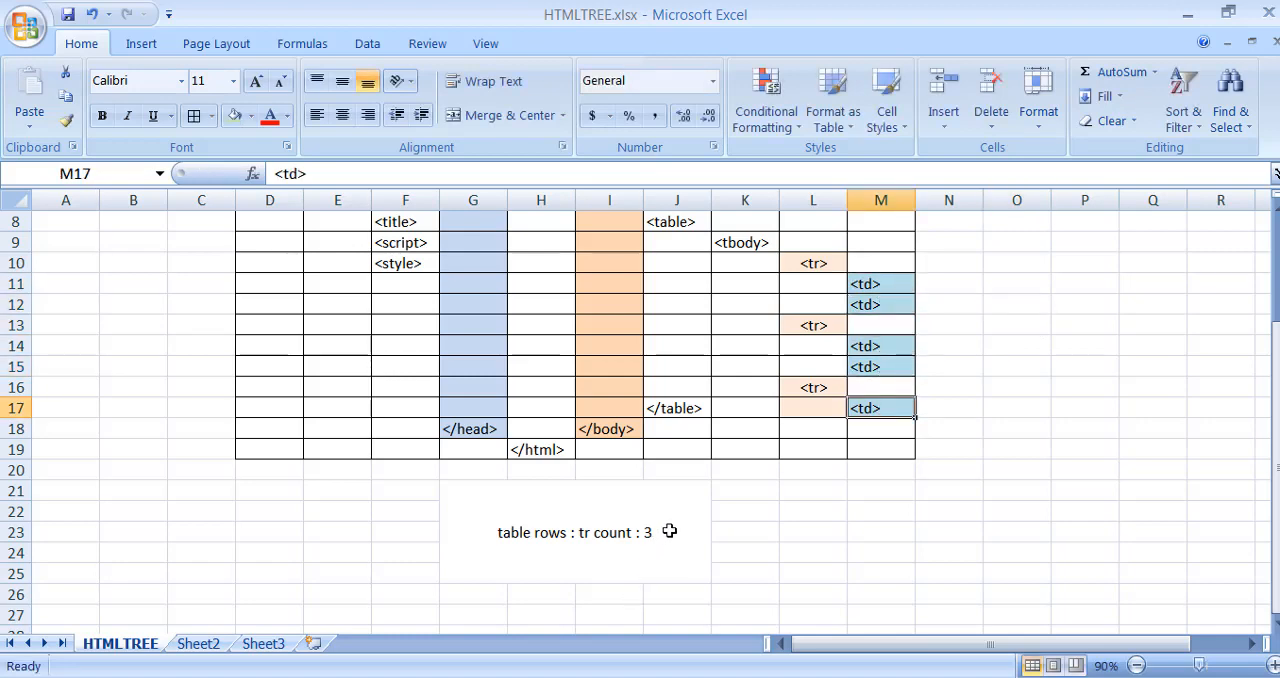
{"action": "double_click", "coordinate": [673, 533]}
{"action": "key", "text": "alt+Return"}
{"action": "type", "text": "t"}
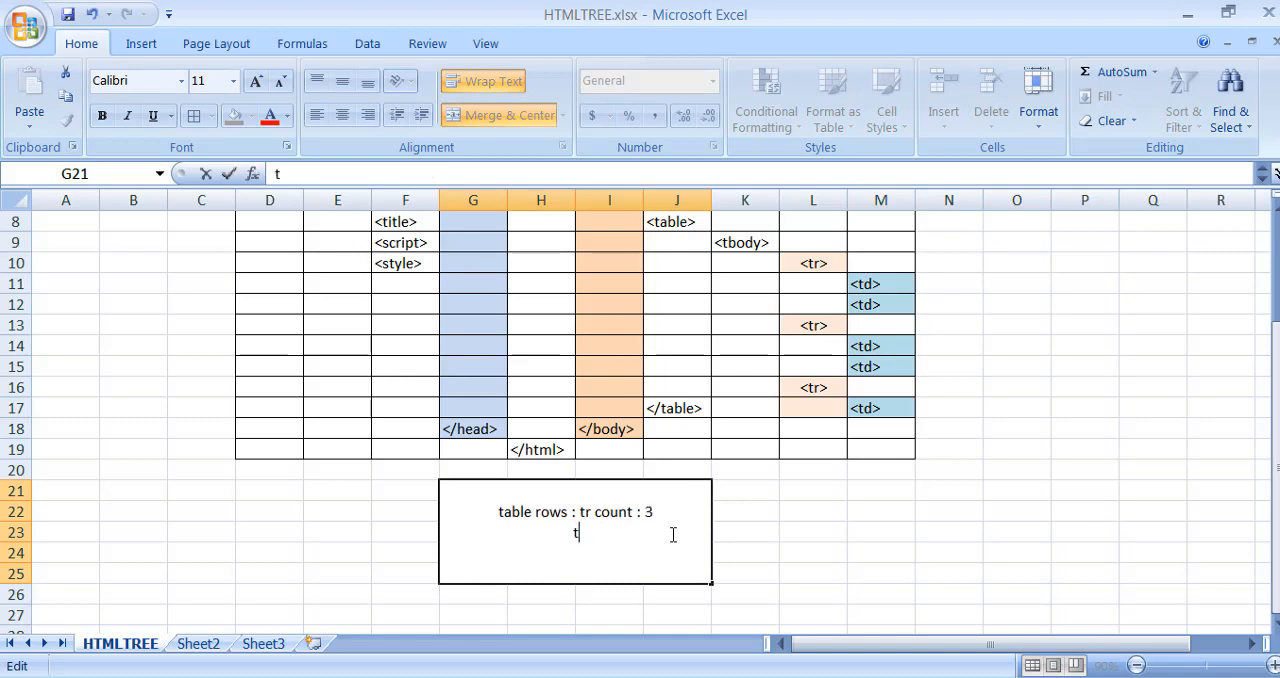
{"action": "type", "text": "able data : "}
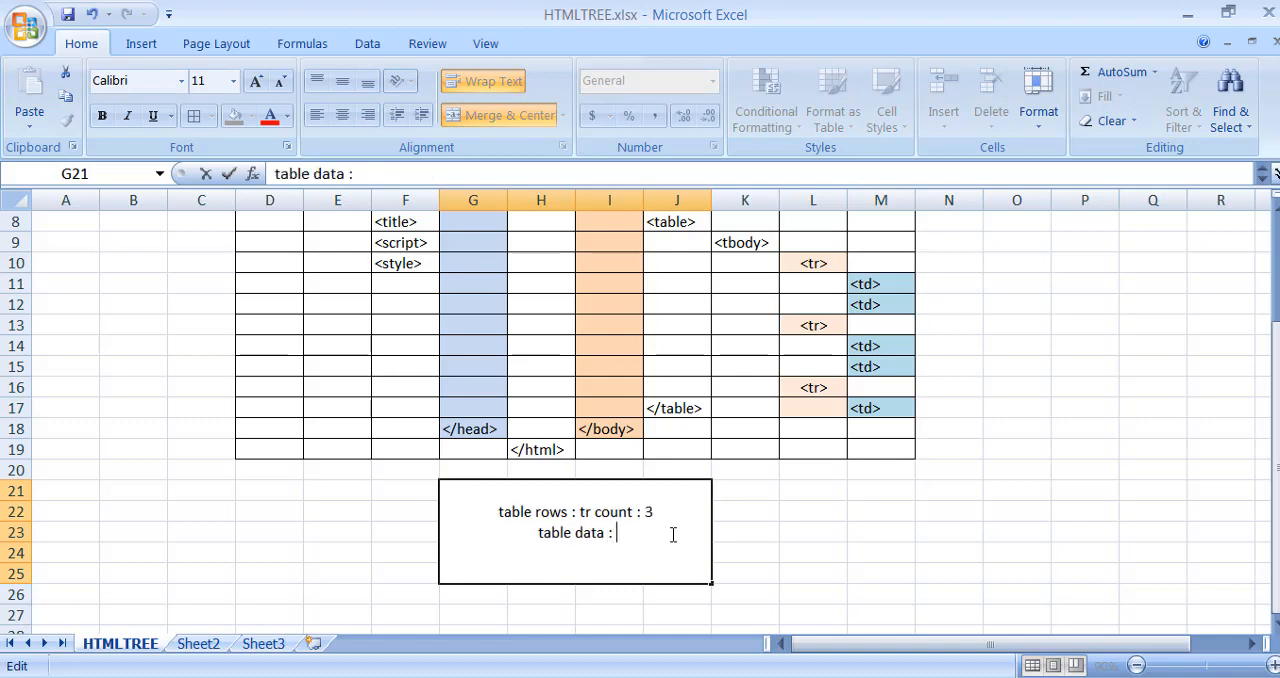
{"action": "type", "text": "td count : "}
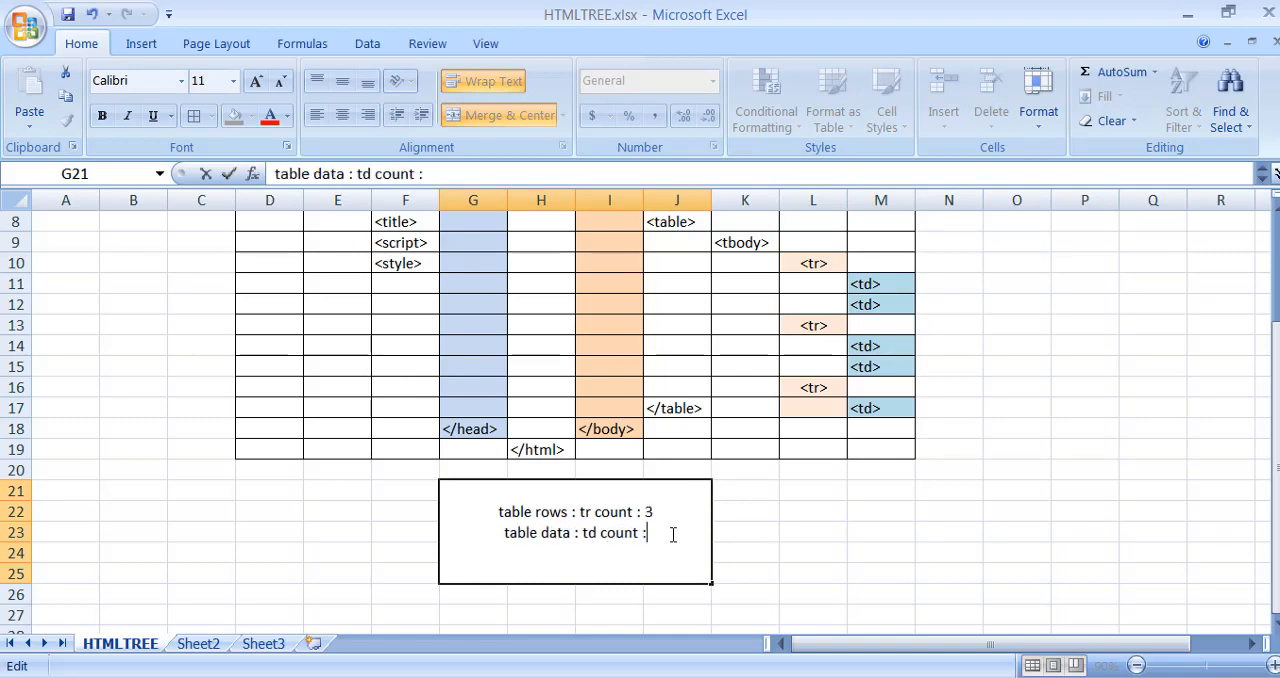
{"action": "type", "text": "5"}
{"action": "left_click", "coordinate": [1017, 452]}
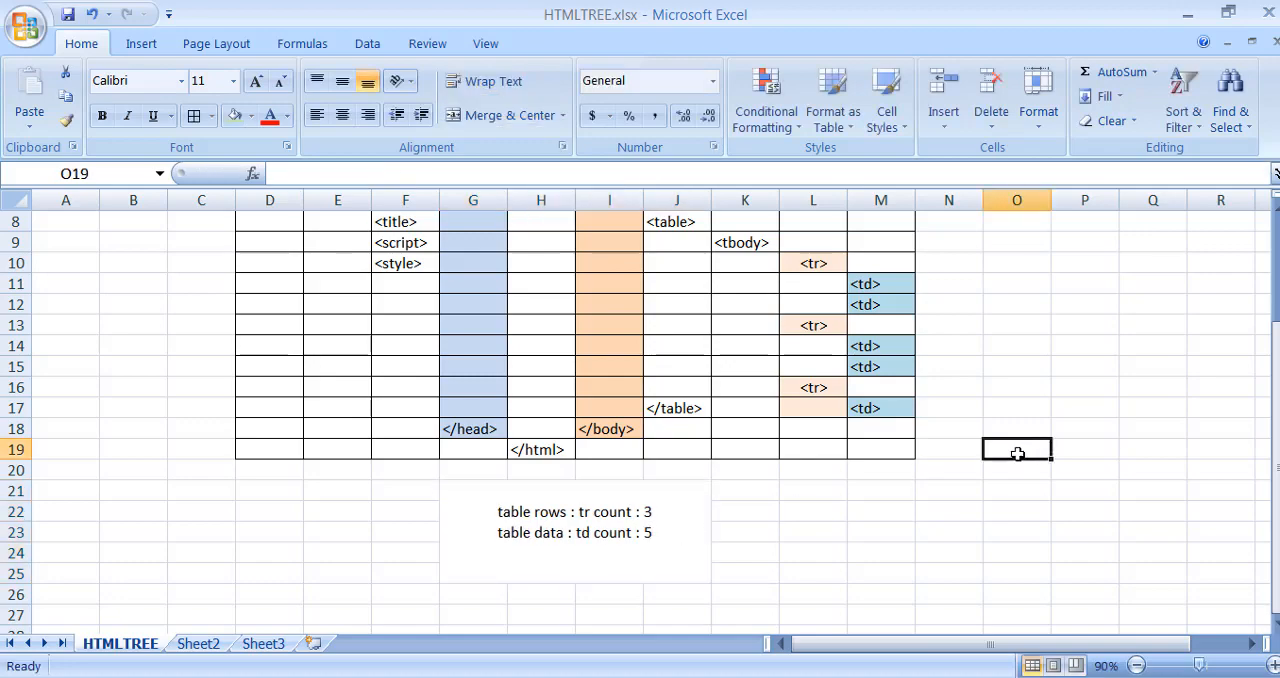
- Enter the label "Username" in cell N11, beside the first "<td>" tag
{"action": "scroll", "coordinate": [1017, 450], "scroll_direction": "up", "scroll_amount": 1}
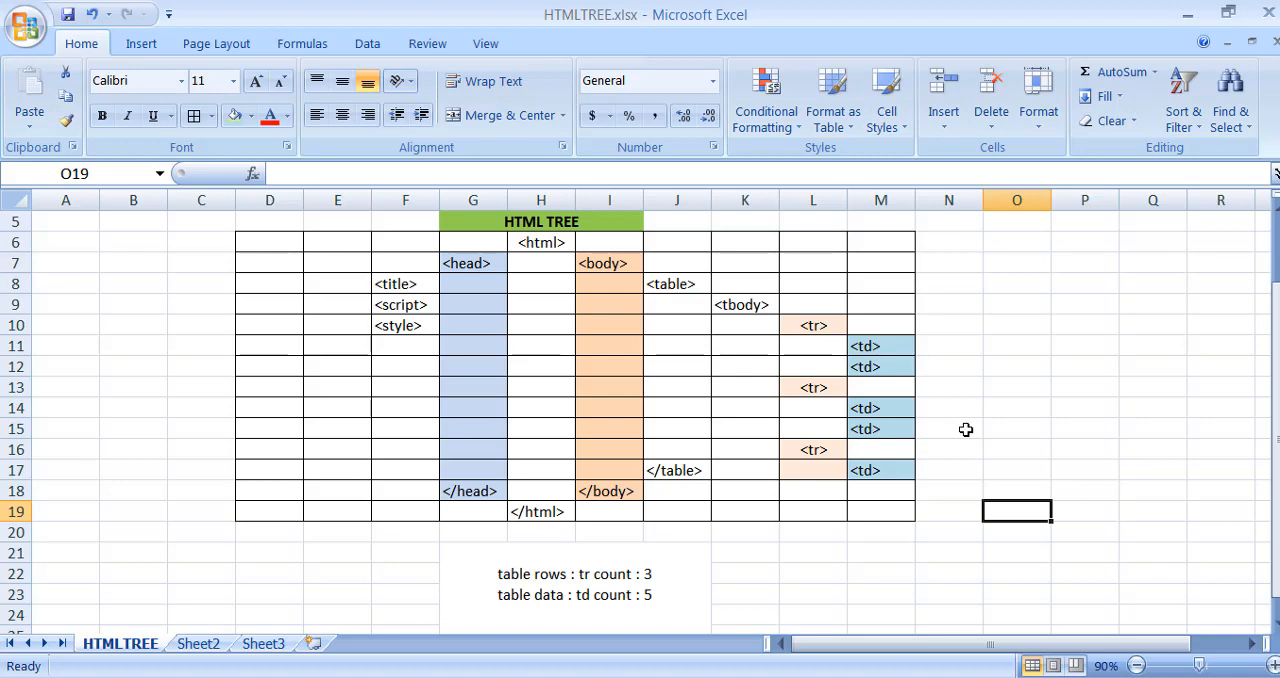
{"action": "double_click", "coordinate": [935, 341]}
{"action": "type", "text": "<l"}
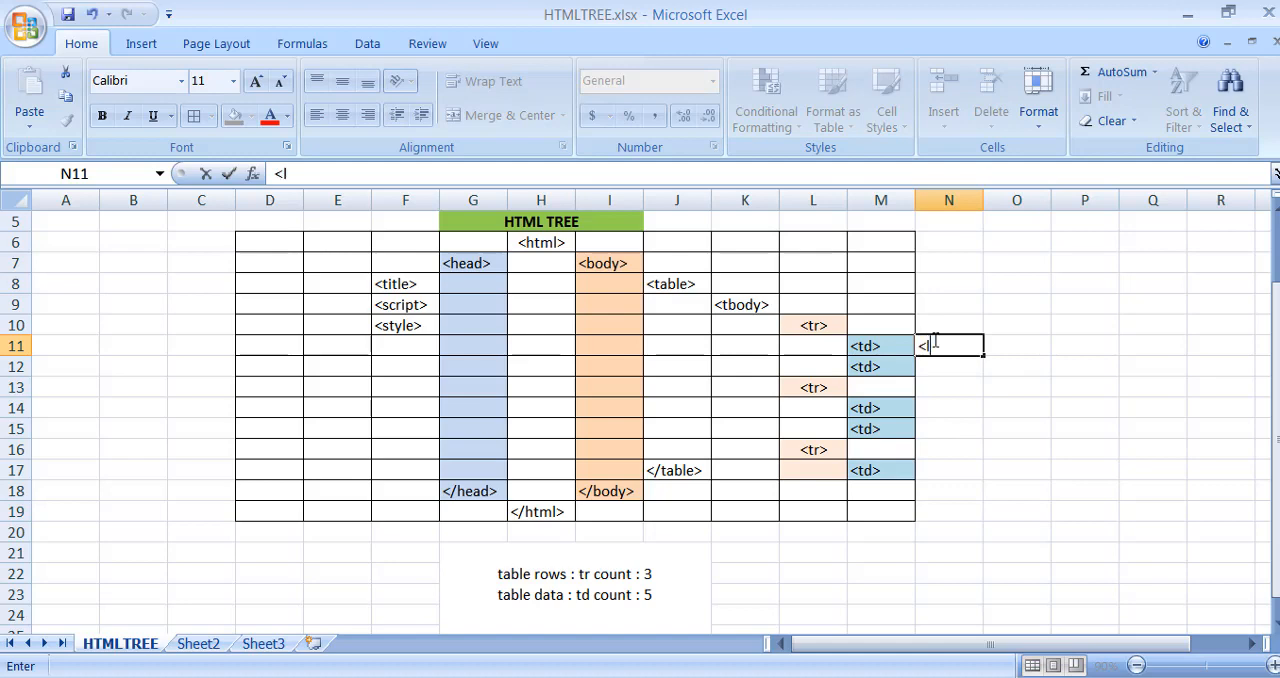
{"action": "key", "text": "BackSpace"}
{"action": "type", "text": "Username"}
{"action": "key", "text": "Return"}
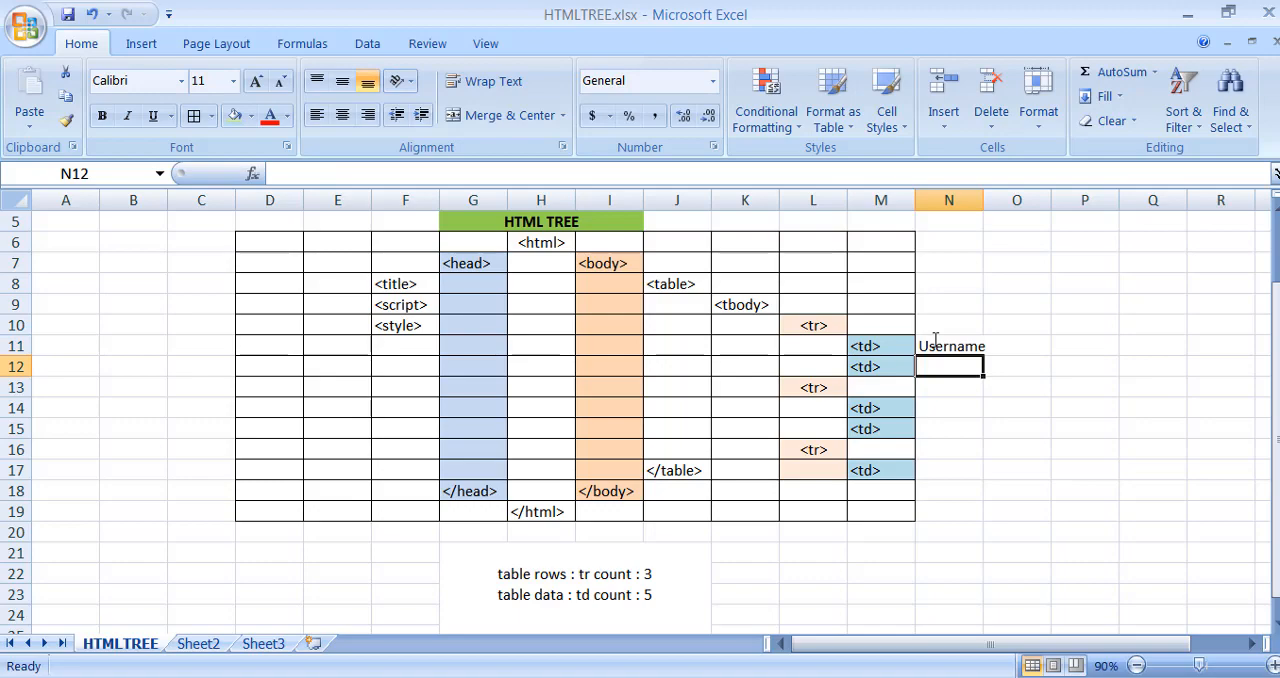
- Apply a thick box border to cell N12 and enter "Enter Username" in it
{"action": "left_click", "coordinate": [211, 116]}
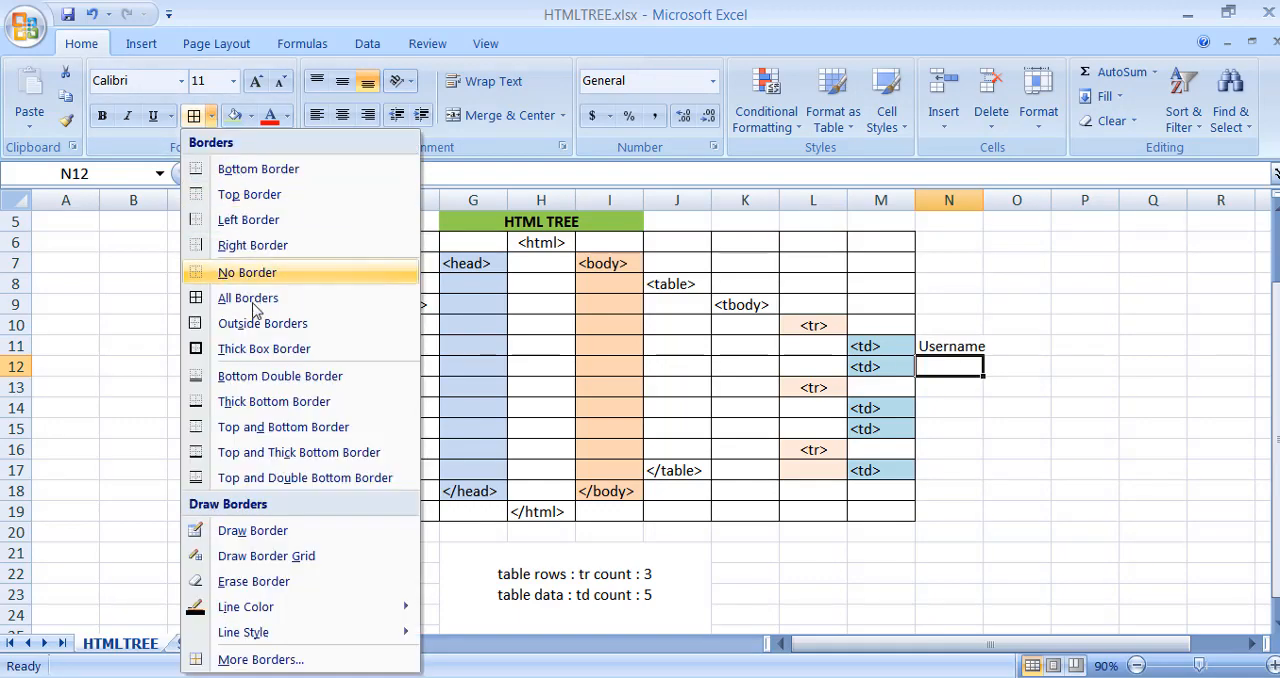
{"action": "left_click", "coordinate": [254, 347]}
{"action": "double_click", "coordinate": [965, 368]}
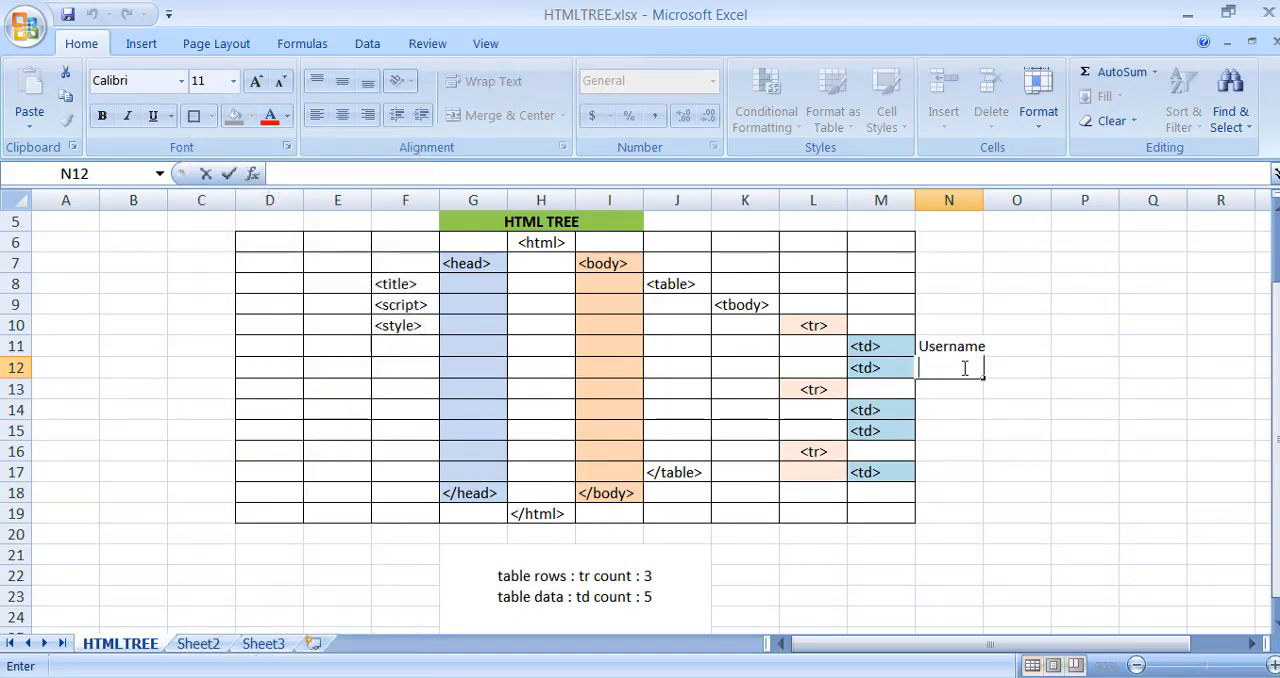
{"action": "type", "text": "Enter Username"}
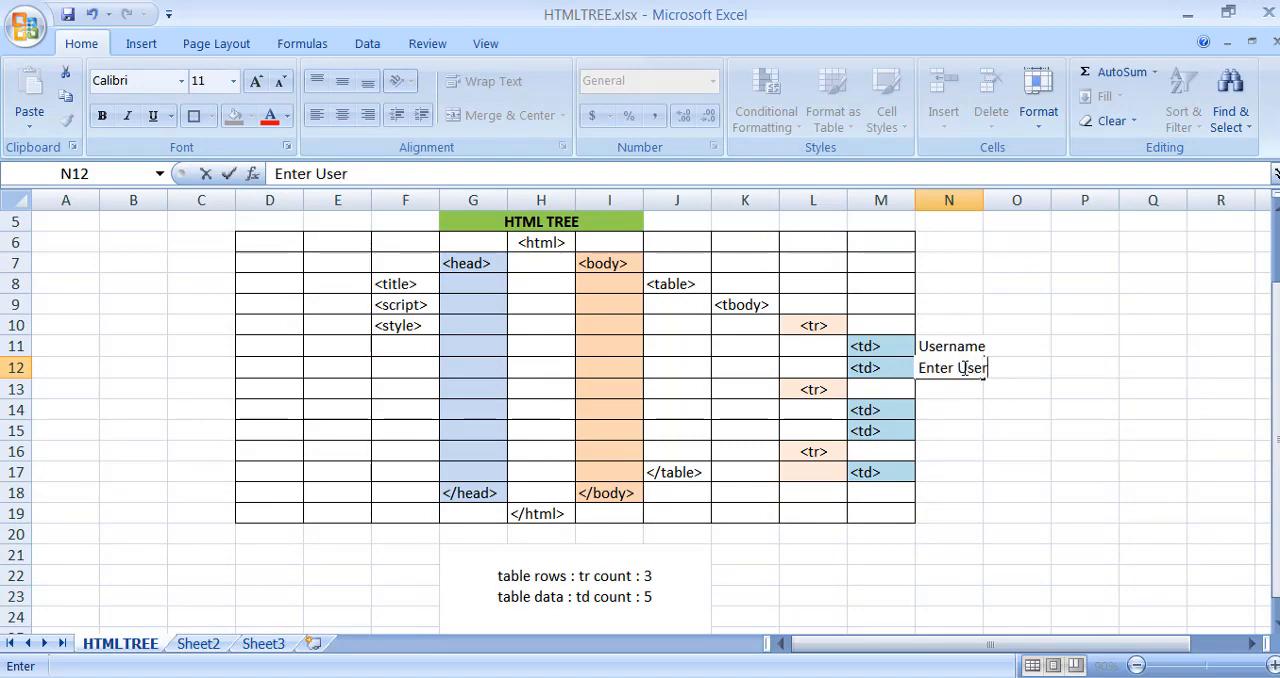
- Autofit the width of column N and fill cell N12 with a dark gray theme color
{"action": "double_click", "coordinate": [984, 200]}
{"action": "left_click", "coordinate": [1083, 479]}
{"action": "left_click", "coordinate": [1002, 374]}
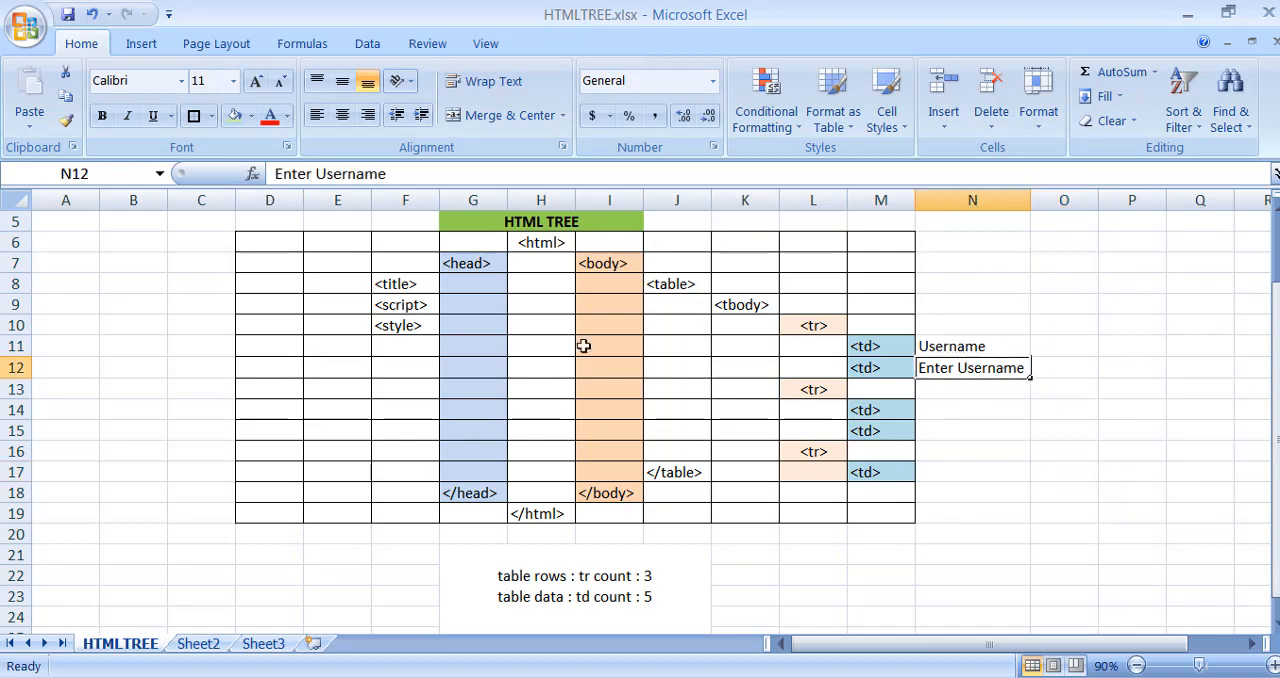
{"action": "left_click", "coordinate": [251, 118]}
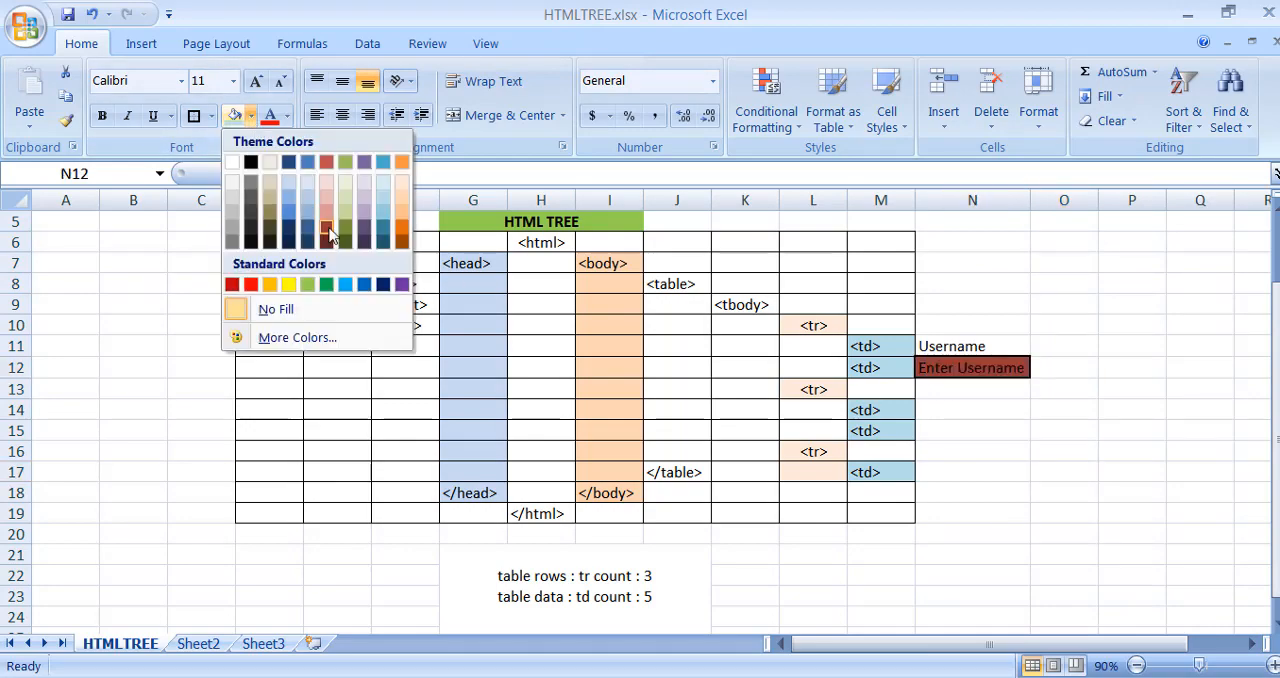
{"action": "left_click", "coordinate": [251, 184]}
{"action": "left_click", "coordinate": [1052, 446]}
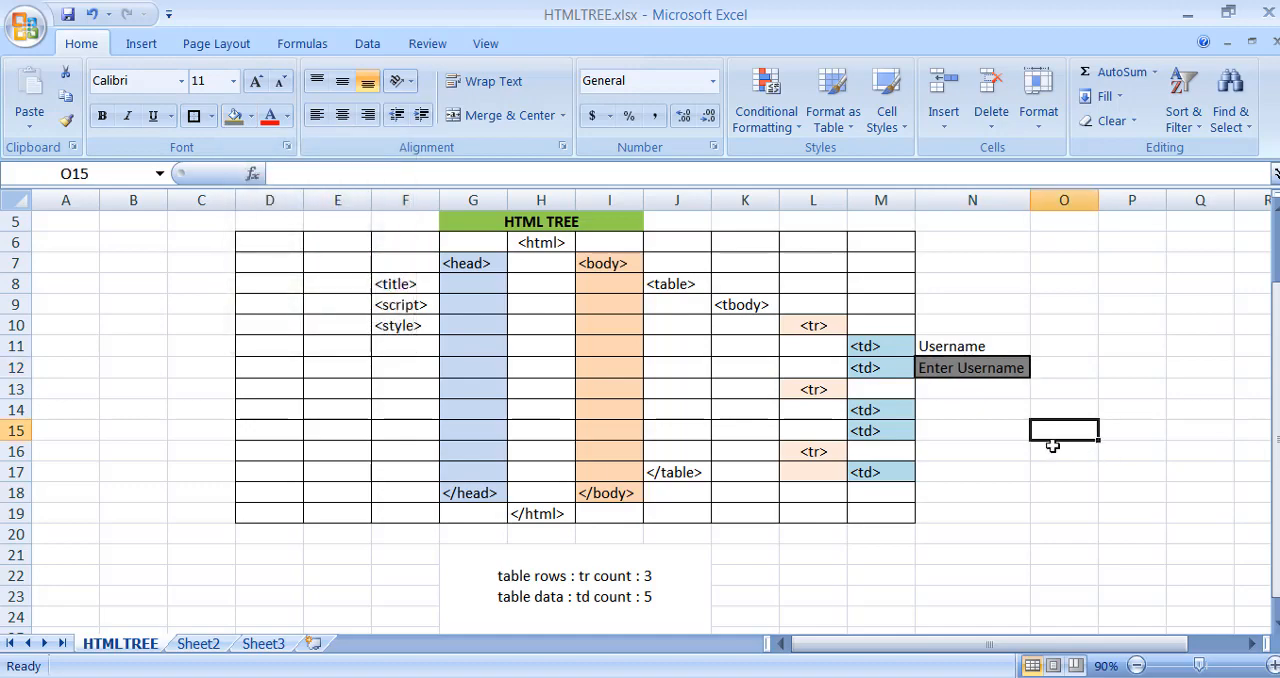
{"action": "left_click", "coordinate": [985, 343]}
{"action": "left_click", "coordinate": [985, 364]}
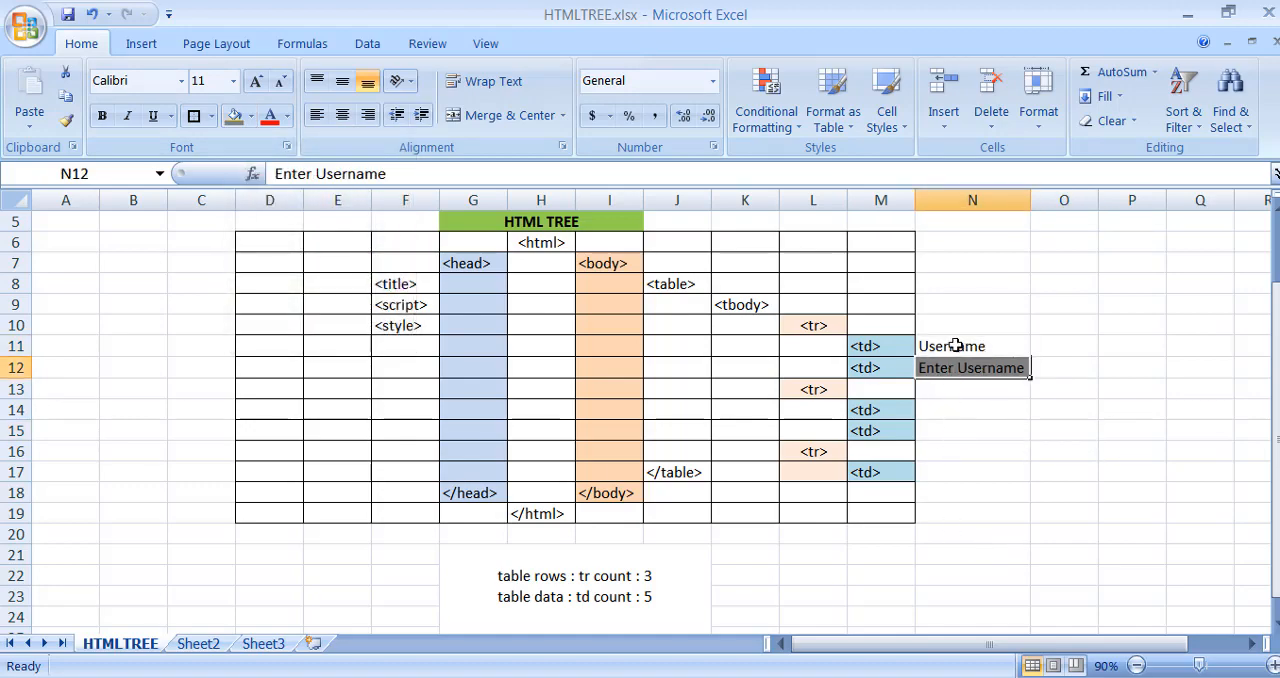
- Enter the label "Password" in cell N14
{"action": "double_click", "coordinate": [957, 410]}
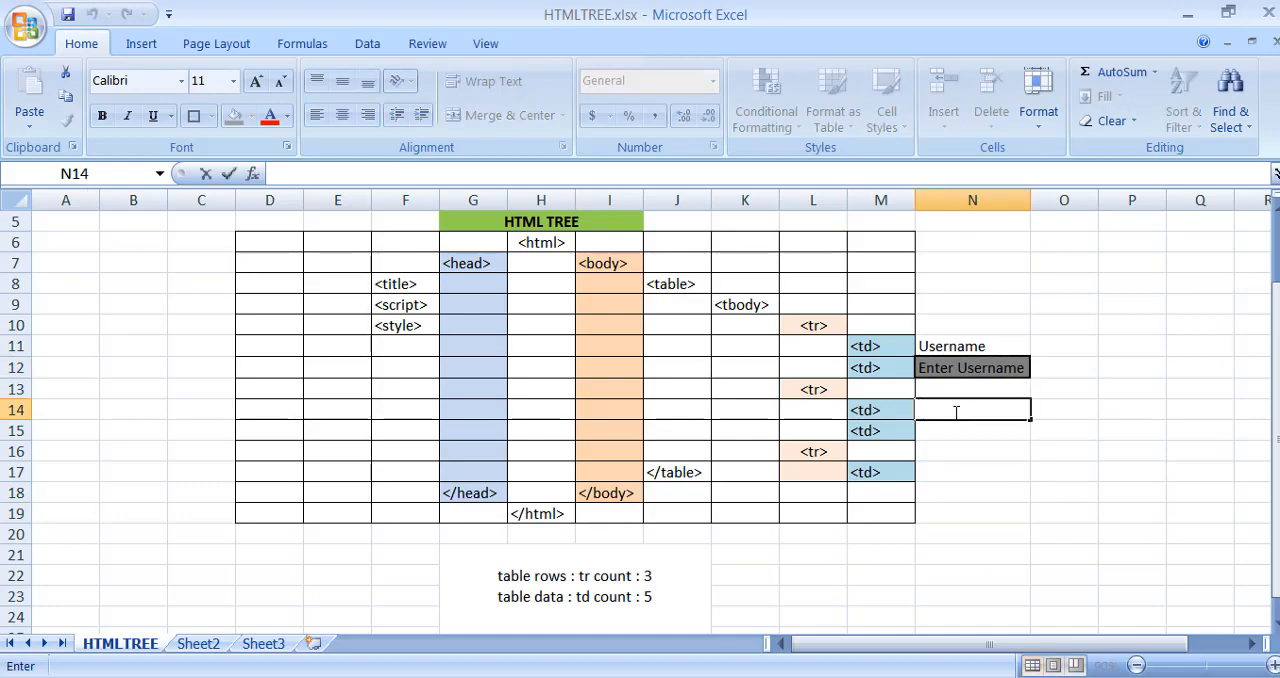
{"action": "type", "text": "Passwo"}
{"action": "key", "text": "BackSpace"}
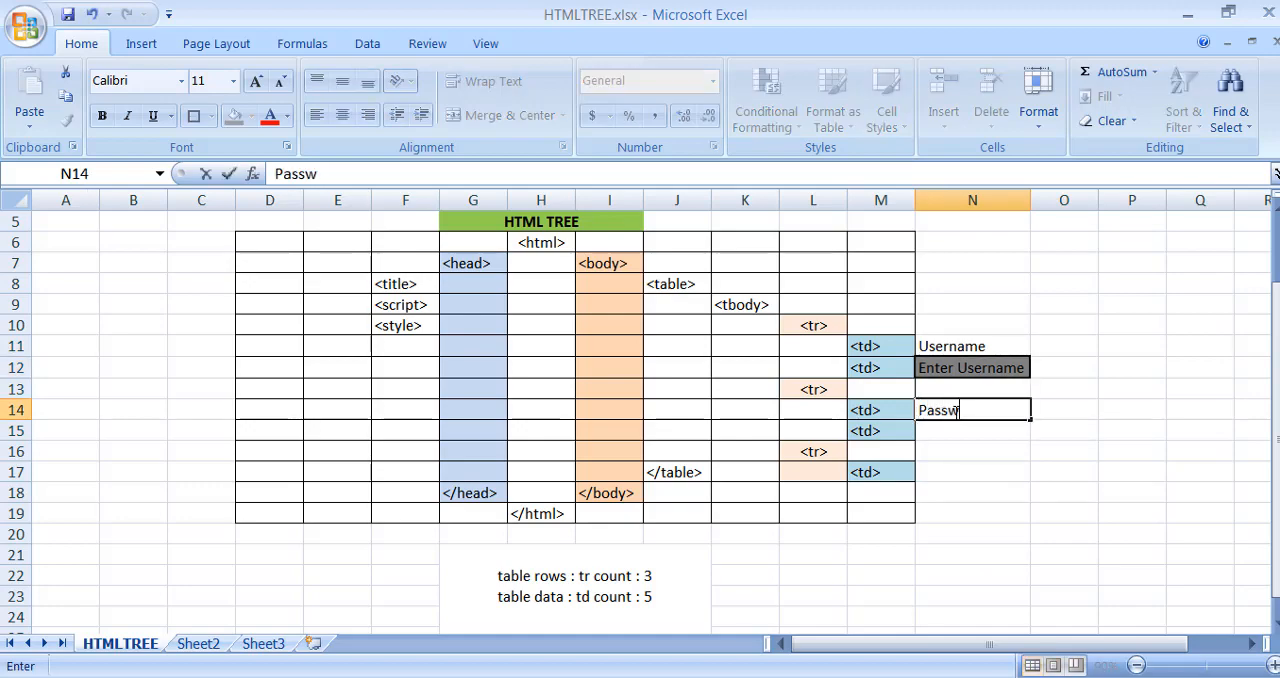
{"action": "type", "text": "ord"}
{"action": "key", "text": "Return"}
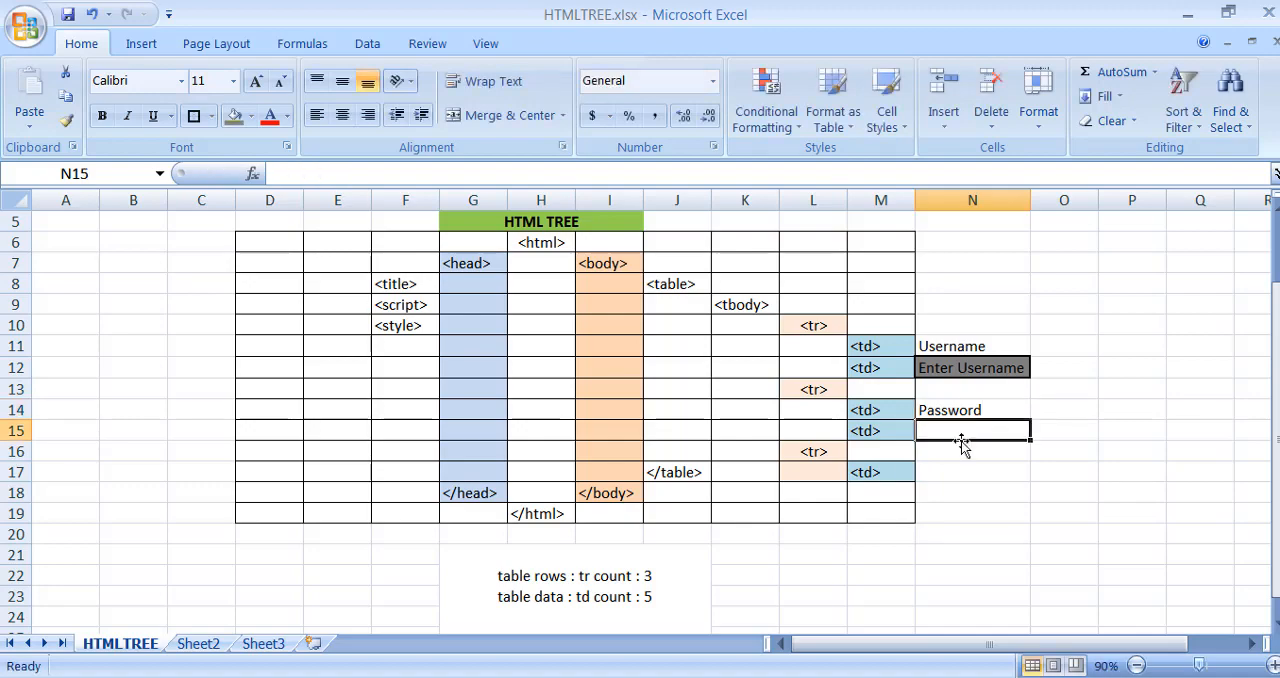
- Fill cell N15 with the same dark gray and enter the text "Enter Password" in it
{"action": "left_click", "coordinate": [234, 116]}
{"action": "type", "text": "Enter Username"}
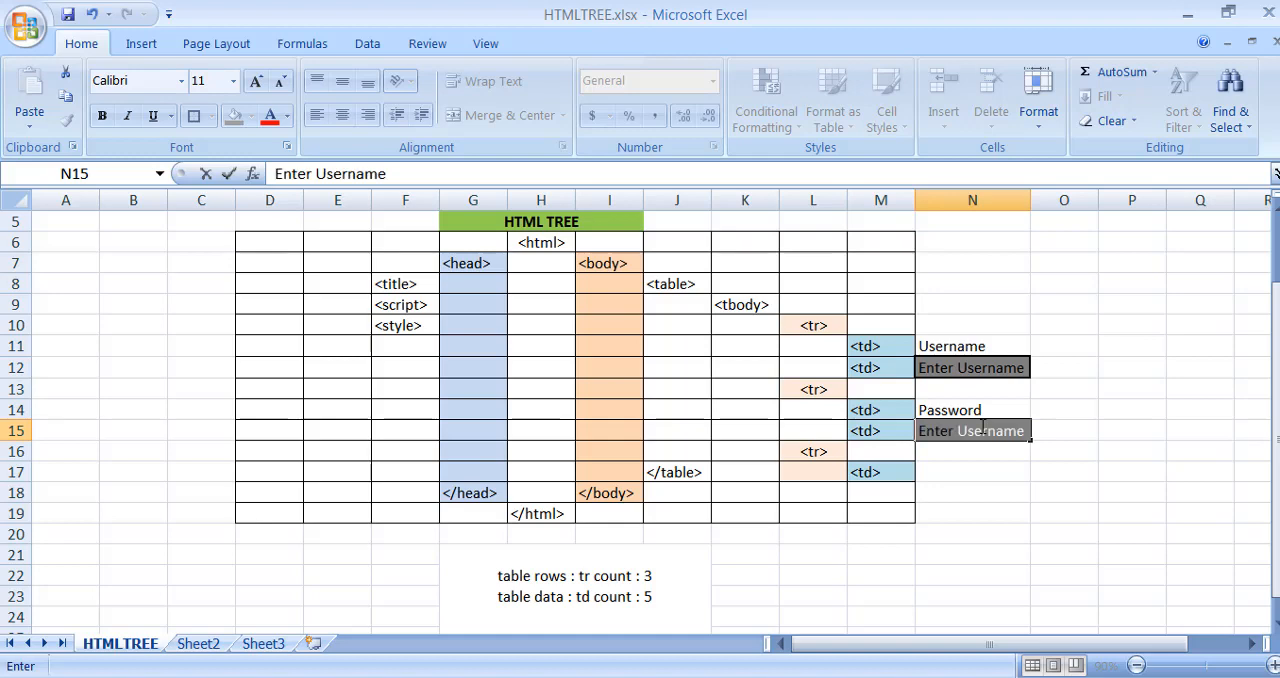
{"action": "key", "text": "BackSpace"}
{"action": "key", "text": "BackSpace"}
{"action": "key", "text": "BackSpace"}
{"action": "key", "text": "BackSpace"}
{"action": "key", "text": "BackSpace"}
{"action": "key", "text": "BackSpace"}
{"action": "key", "text": "BackSpace"}
{"action": "key", "text": "BackSpace"}
{"action": "type", "text": "Password"}
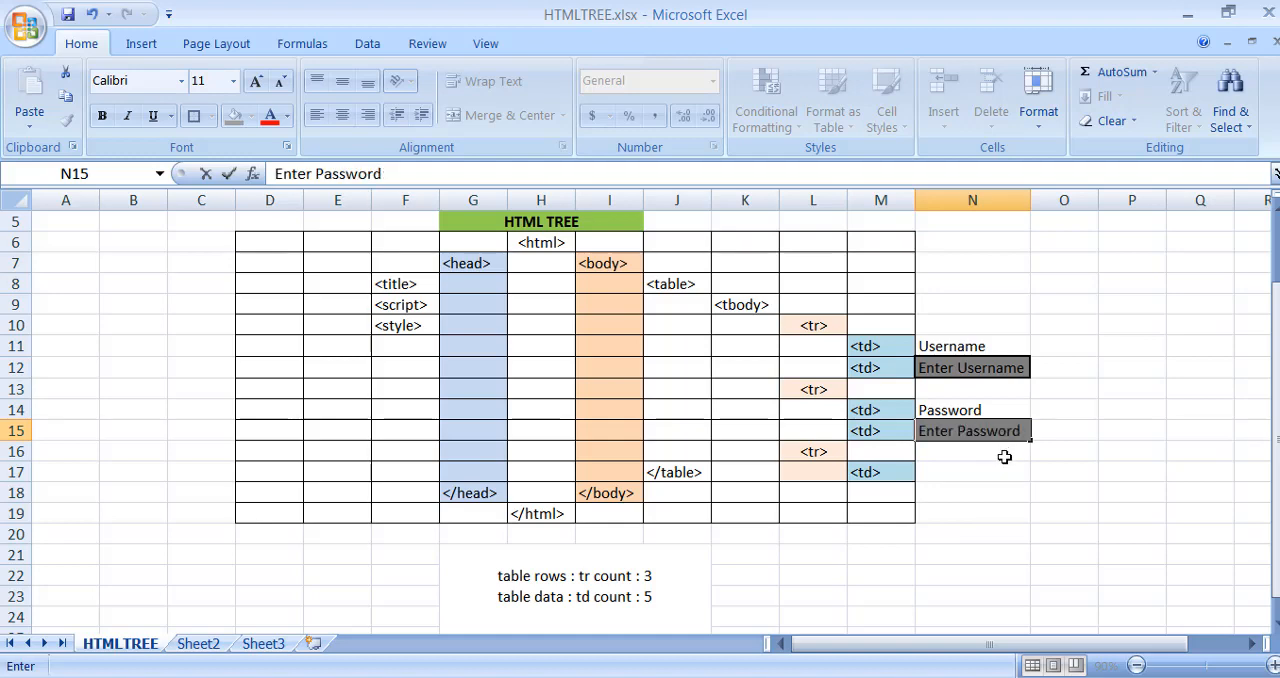
{"action": "key", "text": "Return"}
- Enter "Login" in cell N17 and format the cell with the dark gray fill and a thick box border
{"action": "left_click", "coordinate": [993, 472]}
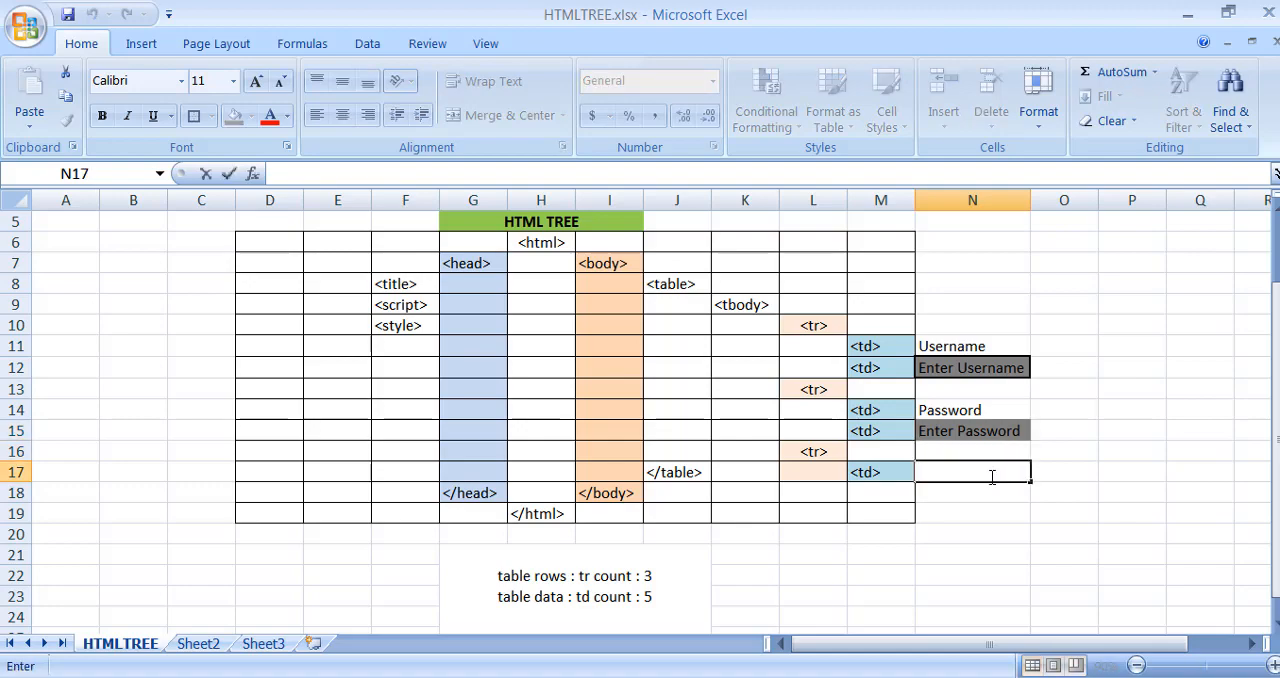
{"action": "type", "text": "Login"}
{"action": "key", "text": "Return"}
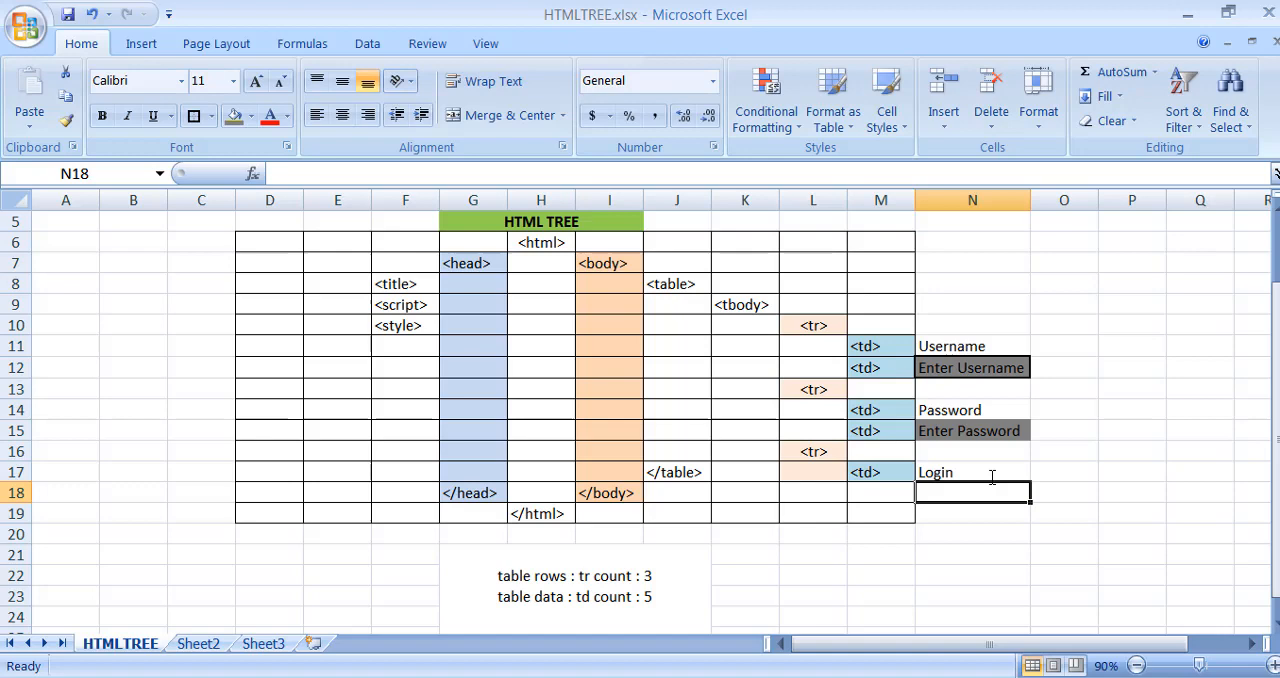
{"action": "left_click", "coordinate": [940, 466]}
{"action": "left_click", "coordinate": [232, 118]}
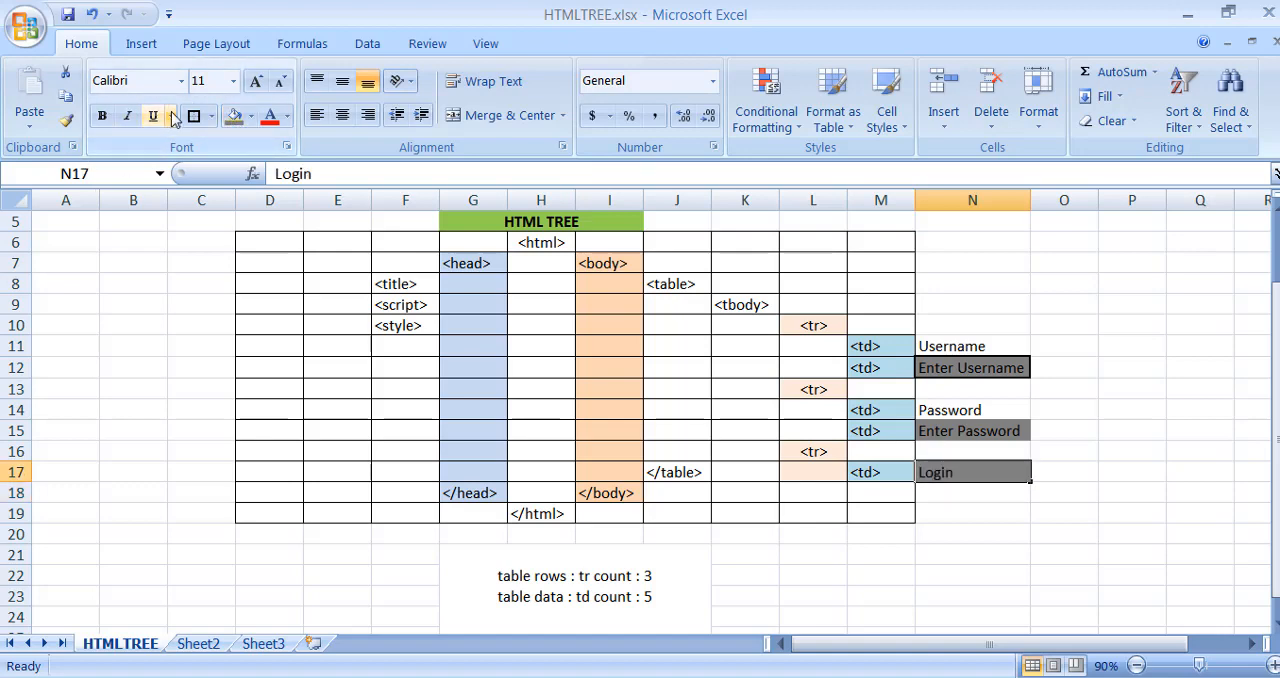
{"action": "left_click", "coordinate": [1096, 426]}
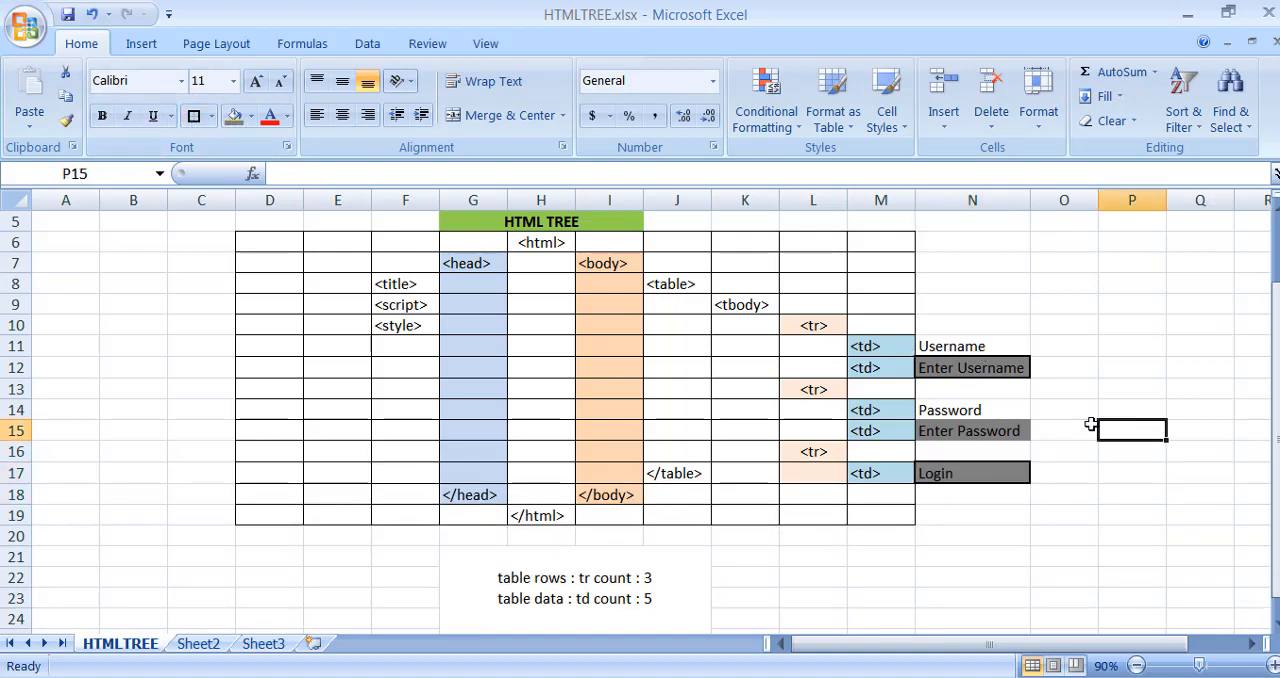
- Make the text bold in the gray cells N17, N15 and N12
{"action": "left_click", "coordinate": [978, 473]}
{"action": "left_click", "coordinate": [101, 118]}
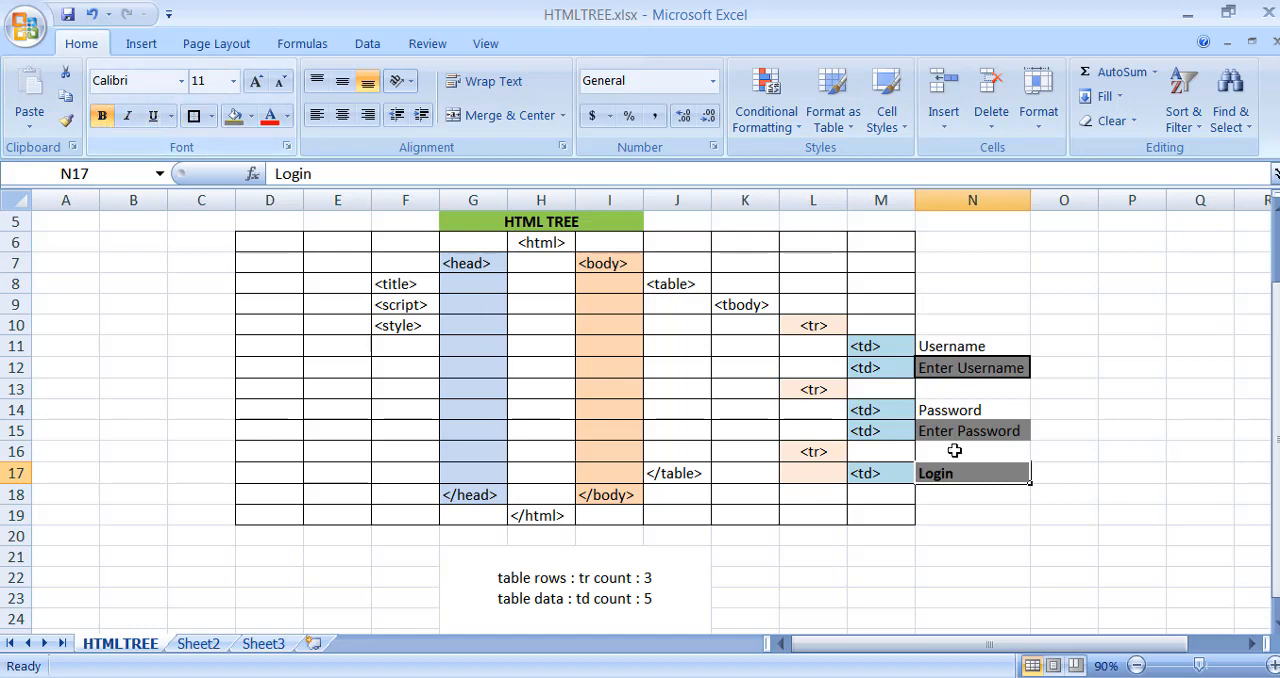
{"action": "left_click", "coordinate": [962, 431]}
{"action": "left_click", "coordinate": [101, 118]}
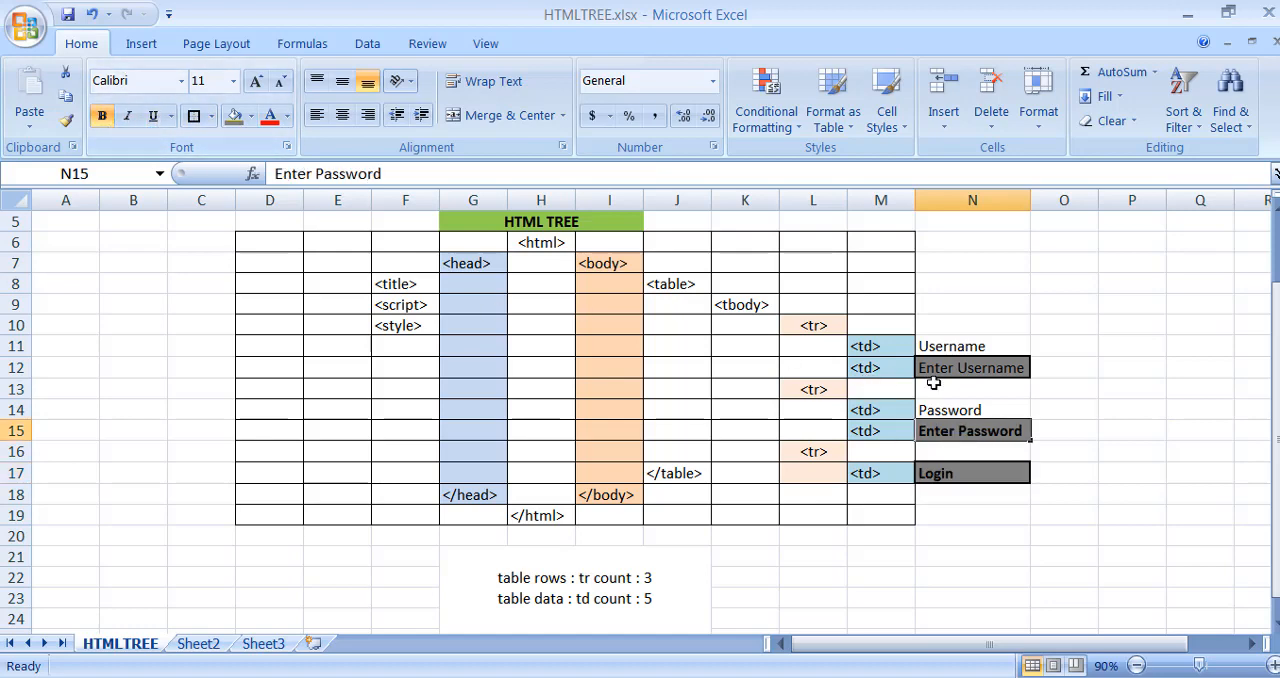
{"action": "left_click", "coordinate": [969, 368]}
{"action": "left_click", "coordinate": [101, 118]}
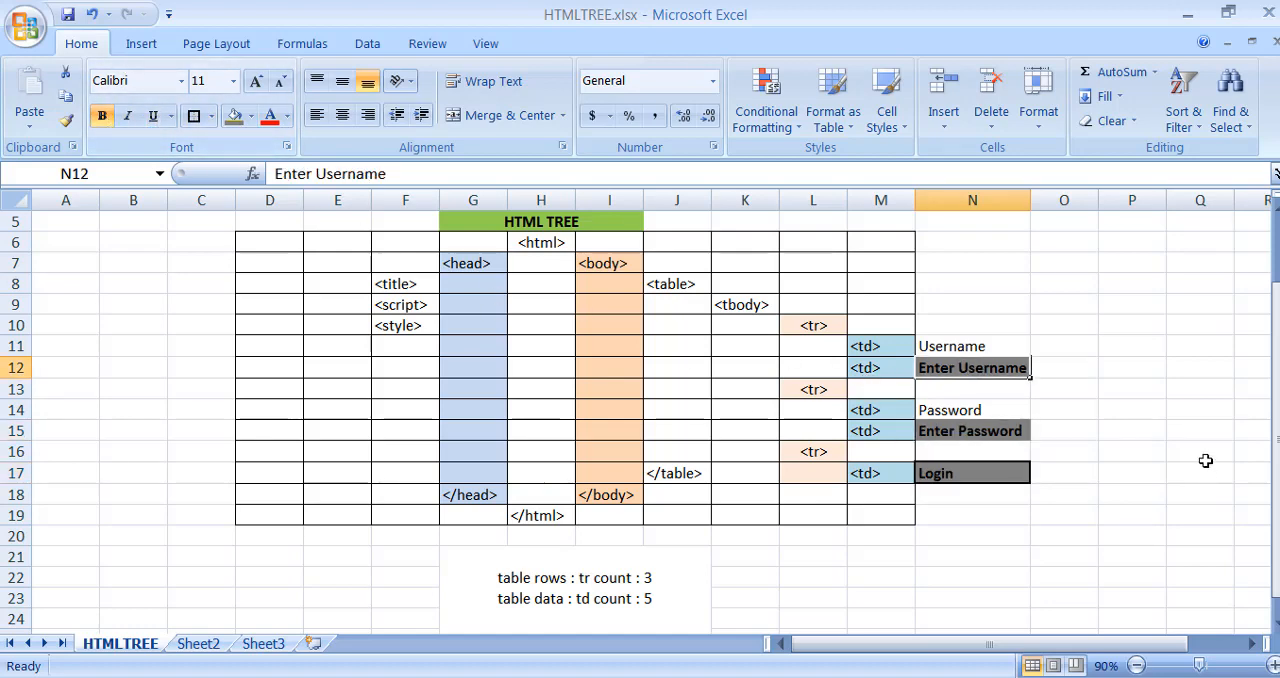
- Enter "label" in cell O11 and "input" in cell O12 beside the username entries
{"action": "left_click", "coordinate": [1202, 456]}
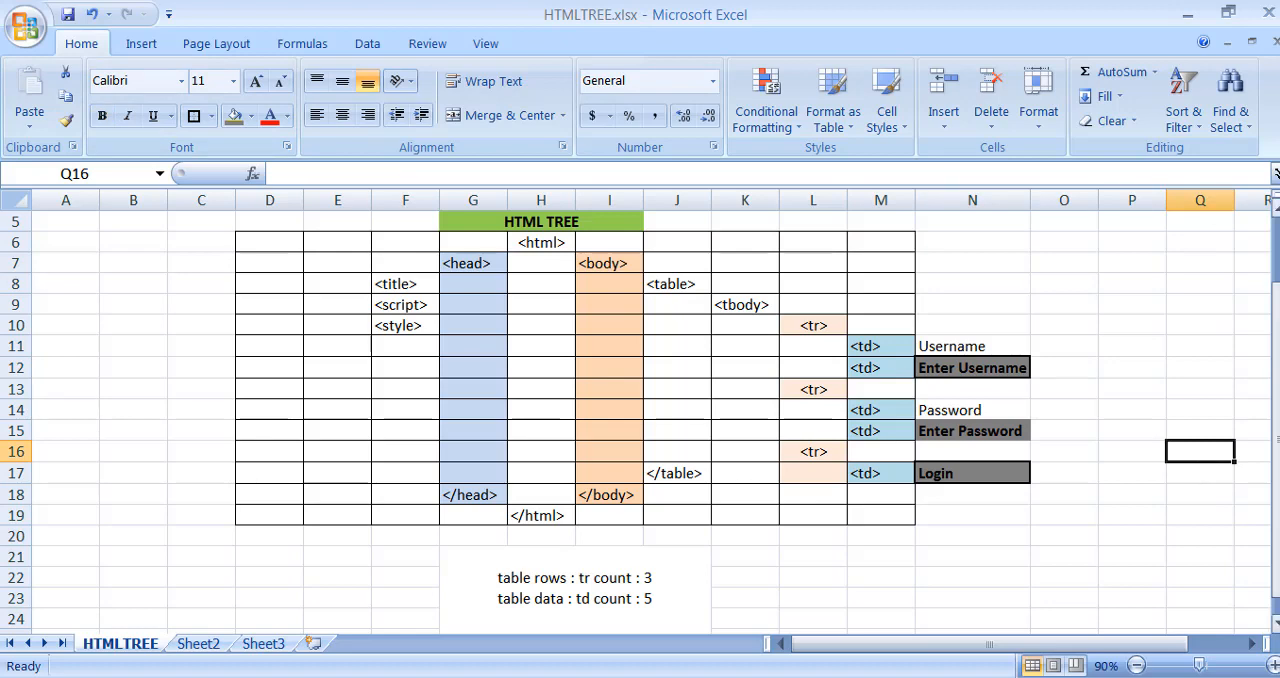
{"action": "left_click", "coordinate": [1049, 346]}
{"action": "type", "text": "label"}
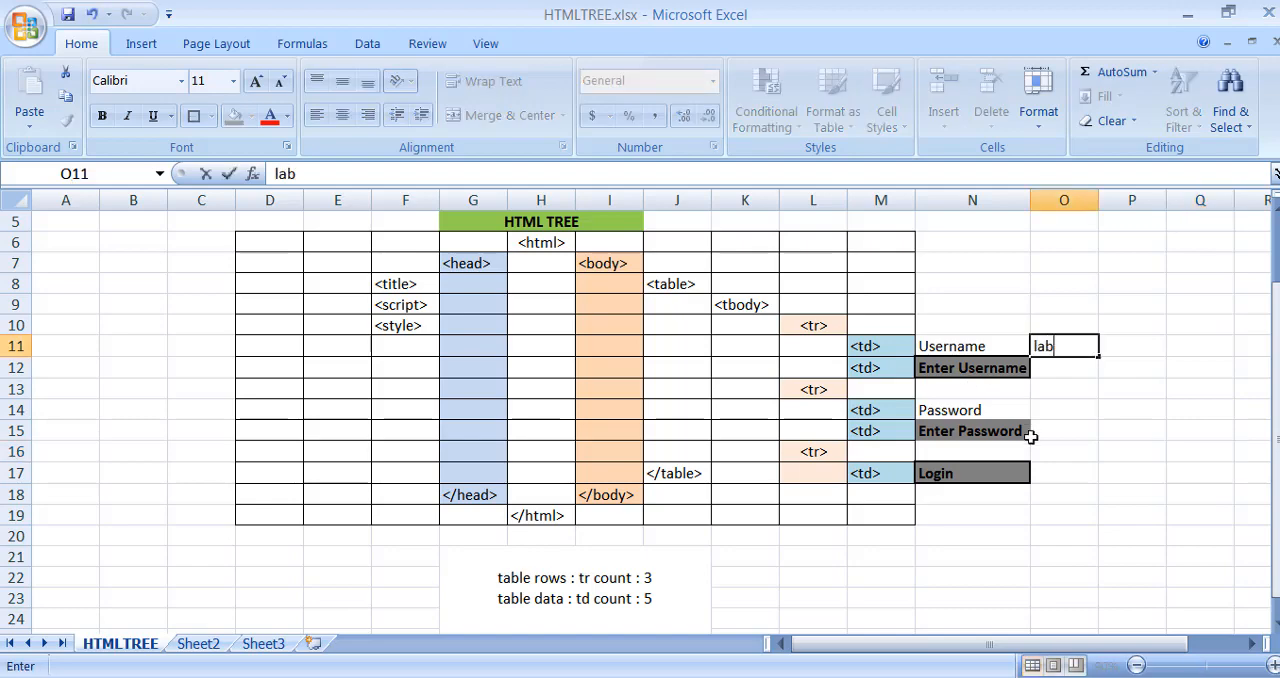
{"action": "key", "text": "Return"}
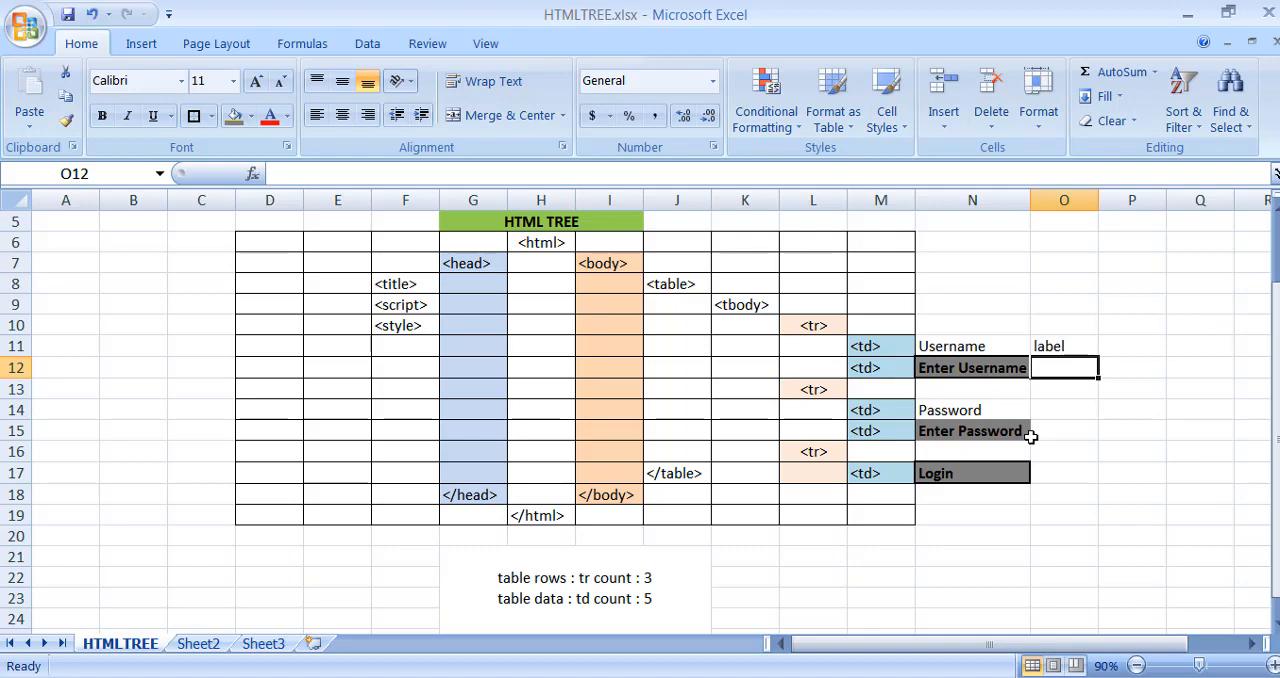
{"action": "type", "text": "input"}
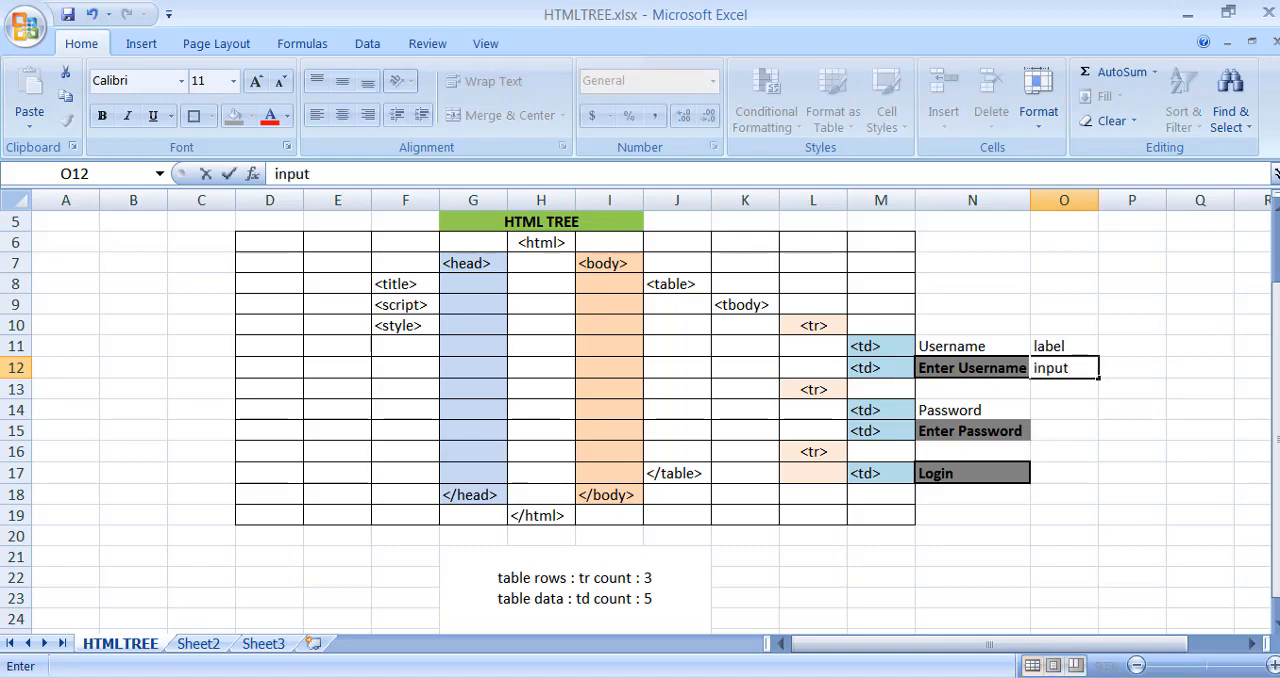
- Enter "label" in cell O14 and "input" in cell O15 beside the password entries
{"action": "left_click", "coordinate": [1068, 408]}
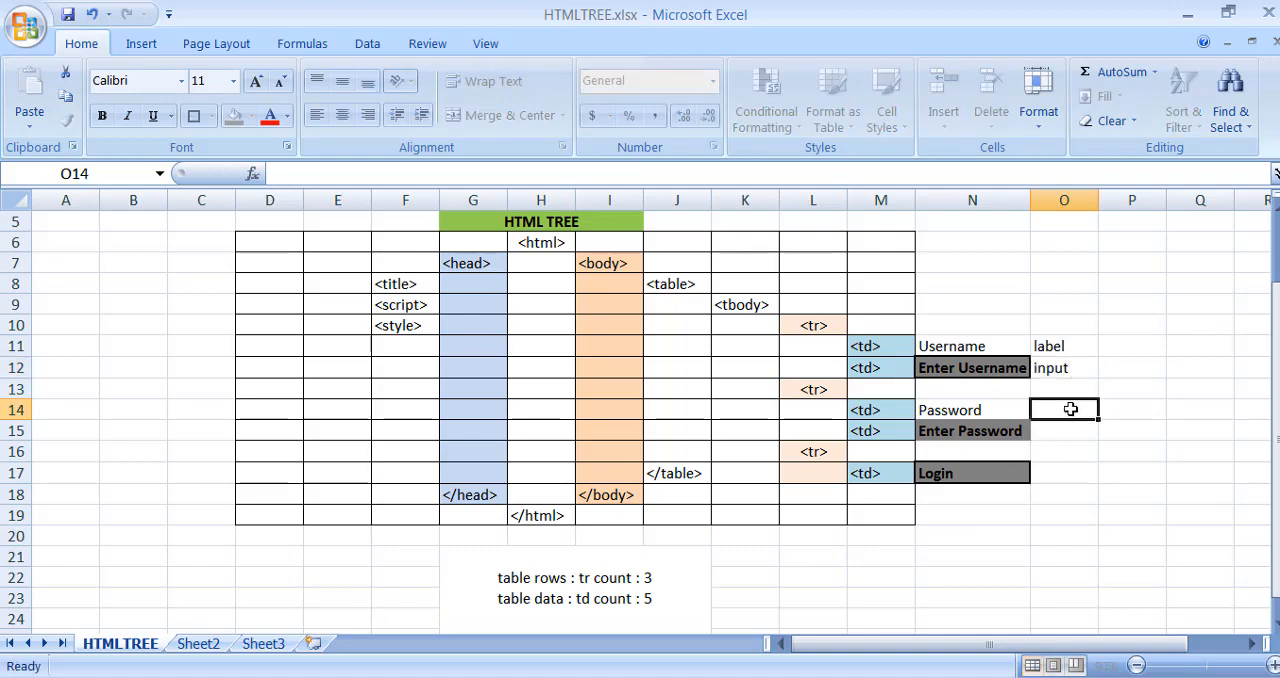
{"action": "double_click", "coordinate": [1051, 408]}
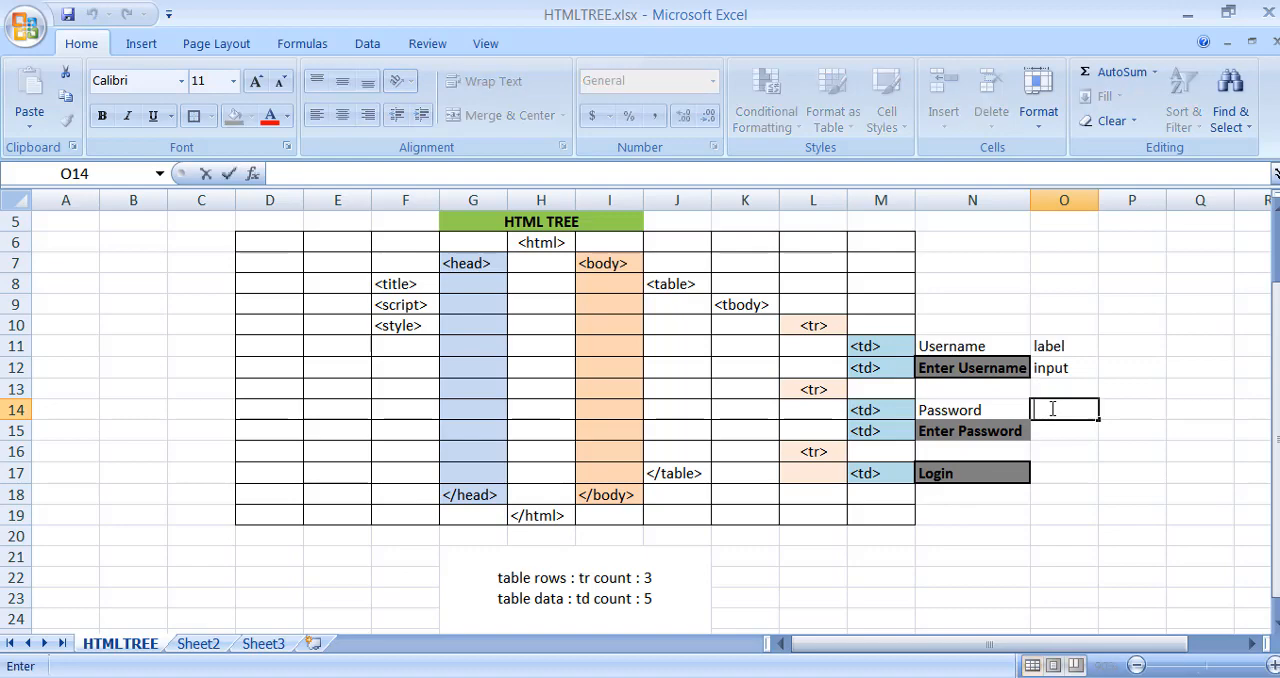
{"action": "type", "text": "label"}
{"action": "key", "text": "Return"}
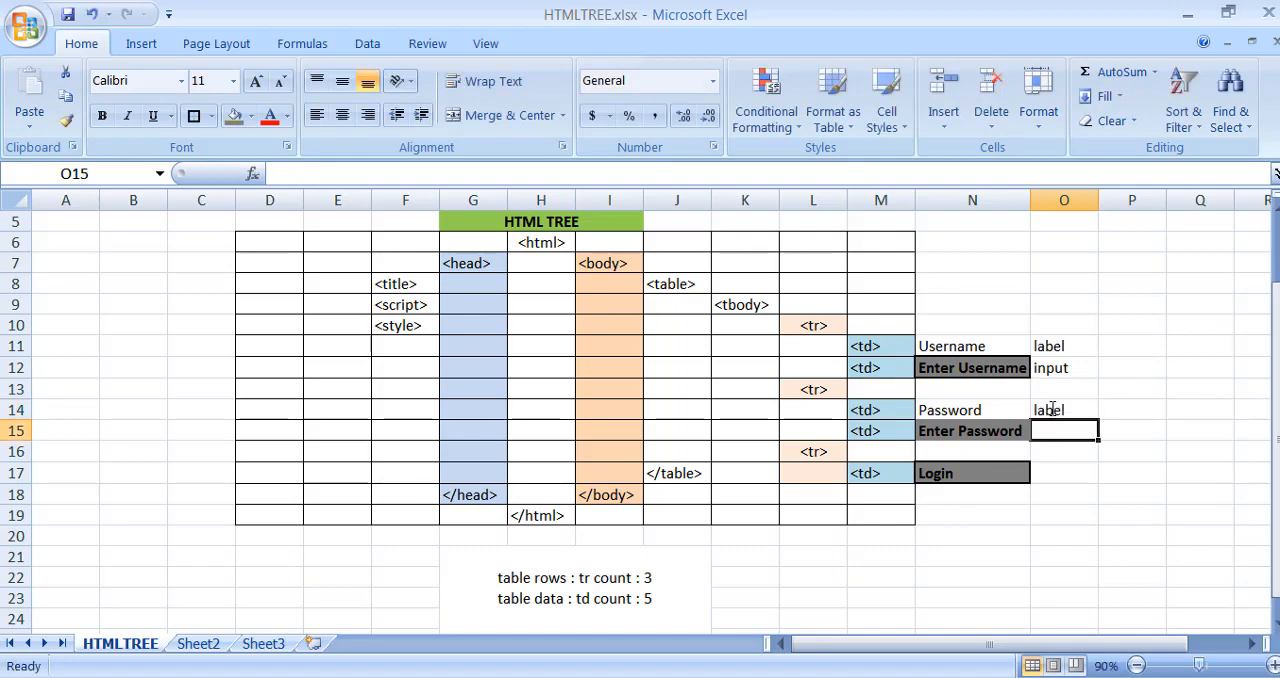
{"action": "type", "text": "input"}
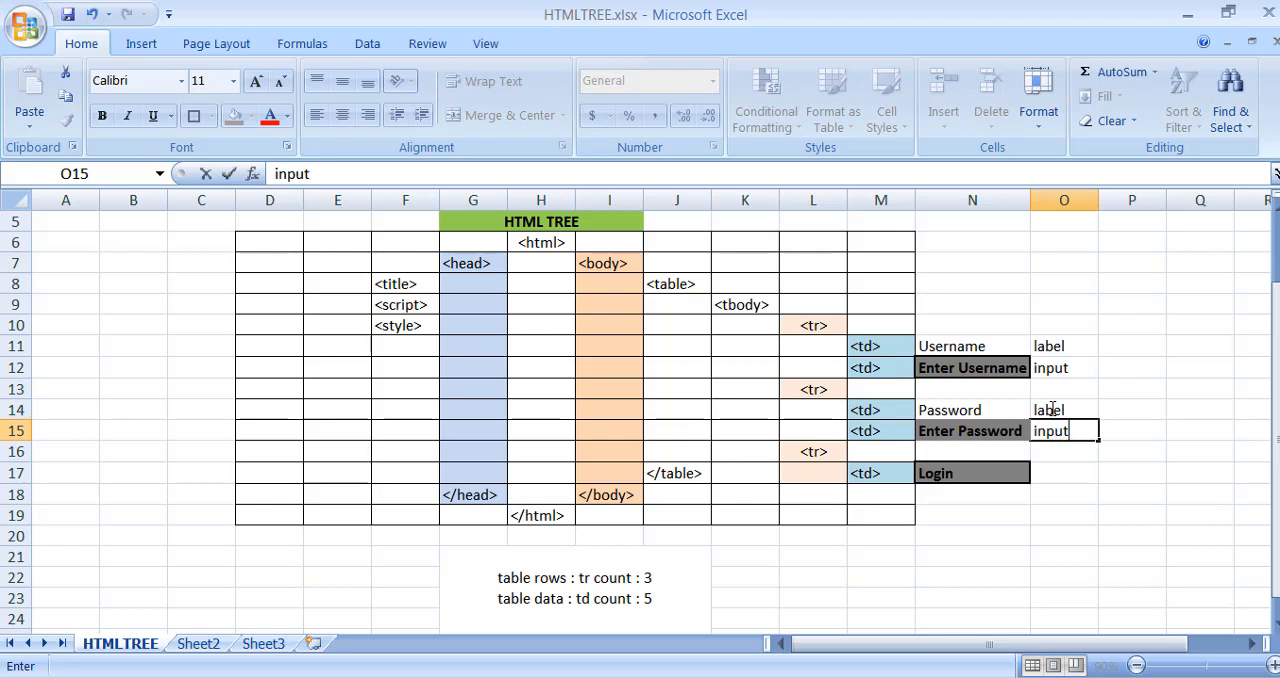
{"action": "key", "text": "Return"}
{"action": "key", "text": "Return"}
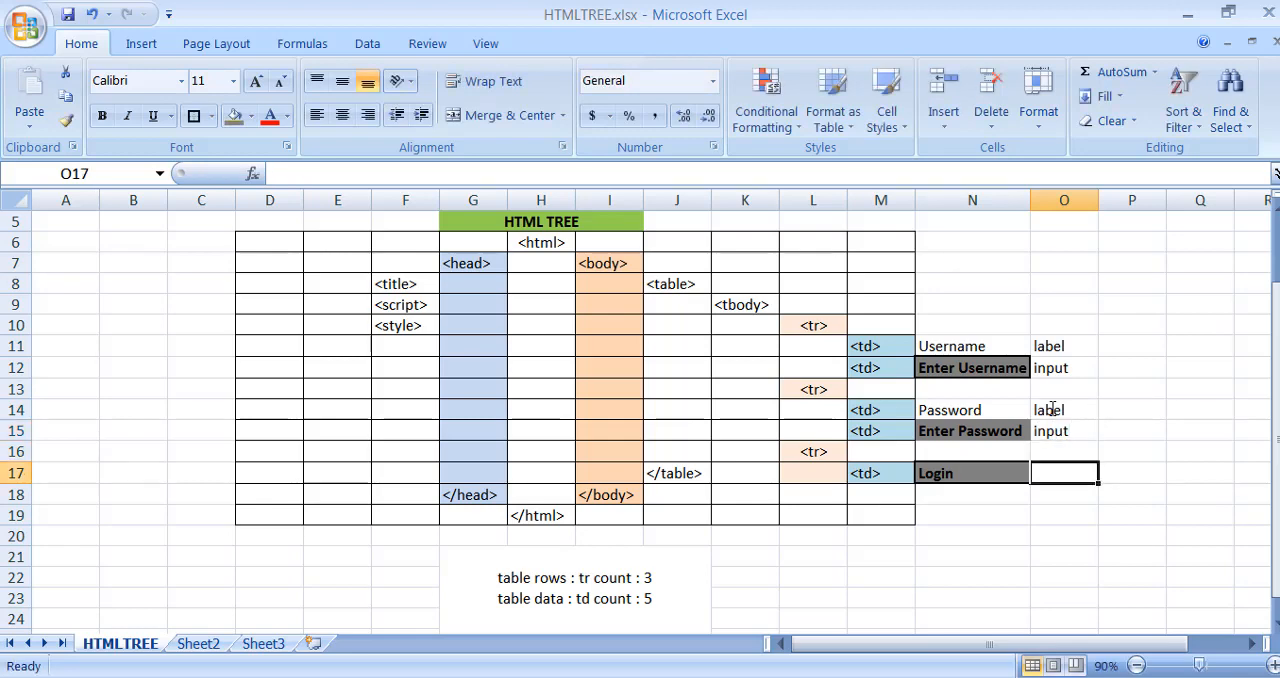
- Enter "button" in cell O17 beside the Login cell
{"action": "type", "text": "button"}
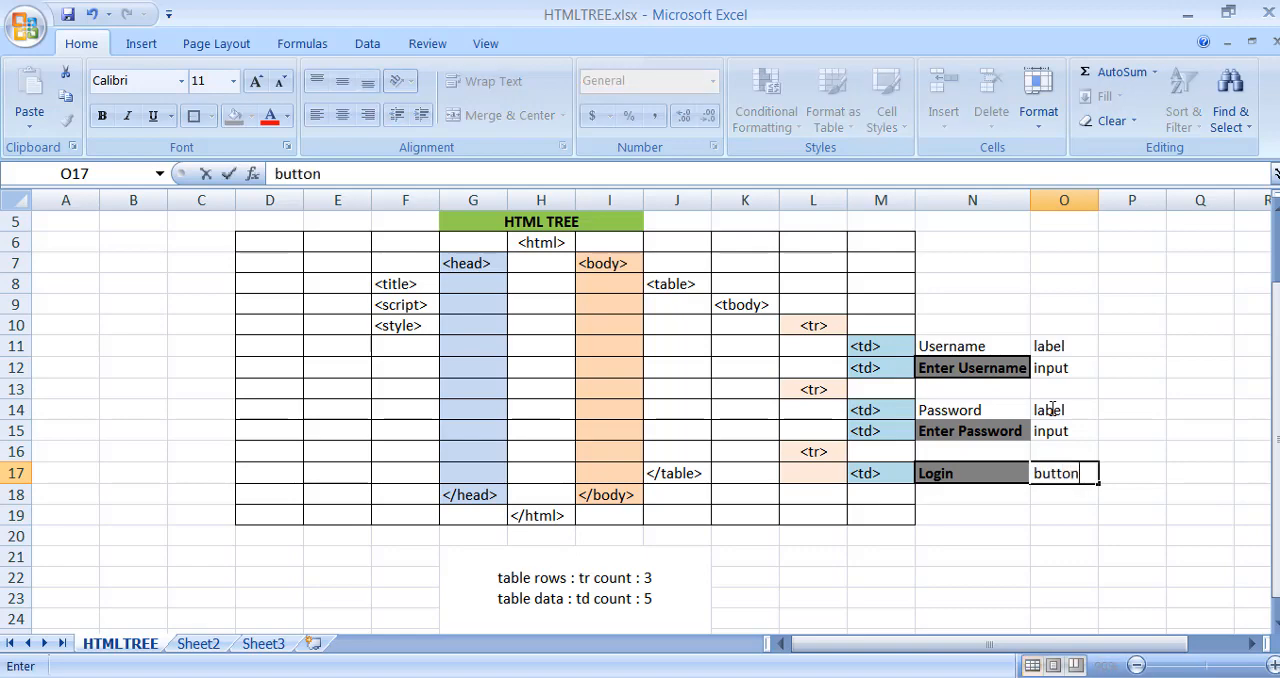
{"action": "key", "text": "Return"}
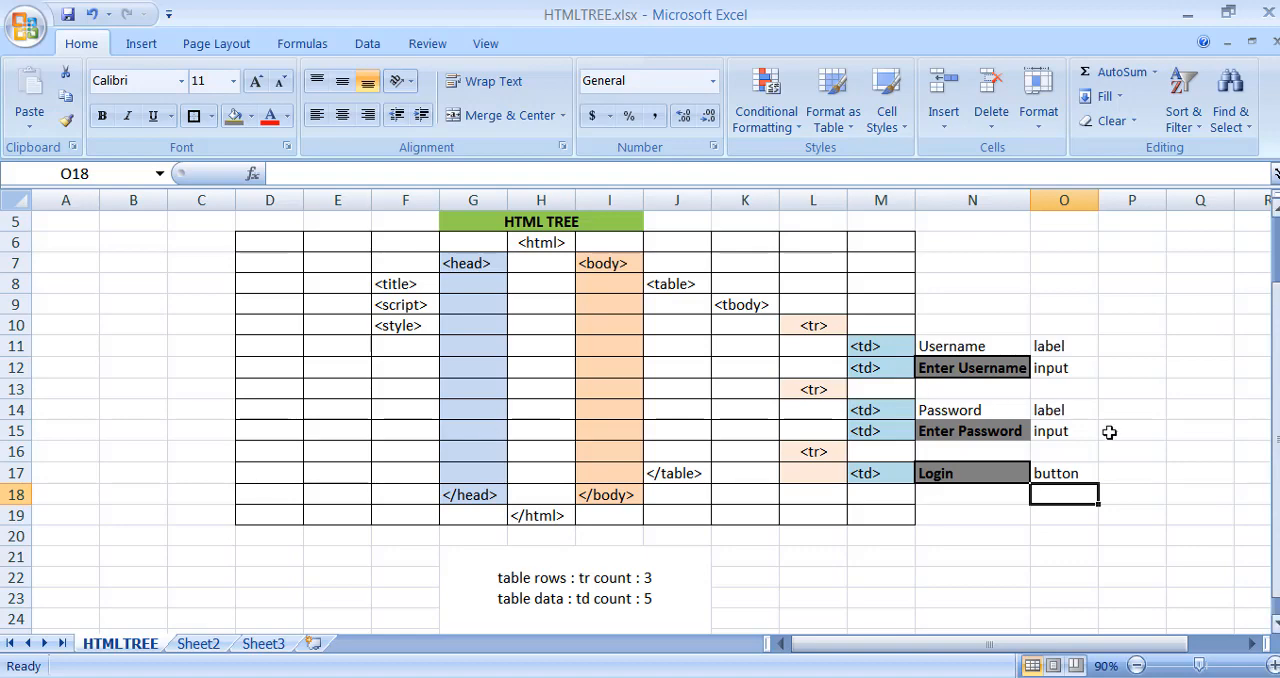
- Merge and center F26:L26 below the tag counts and enter <input type="text" id="username" placeholder="Enter Username" name="username">
{"action": "scroll", "coordinate": [978, 379], "scroll_direction": "down", "scroll_amount": 2}
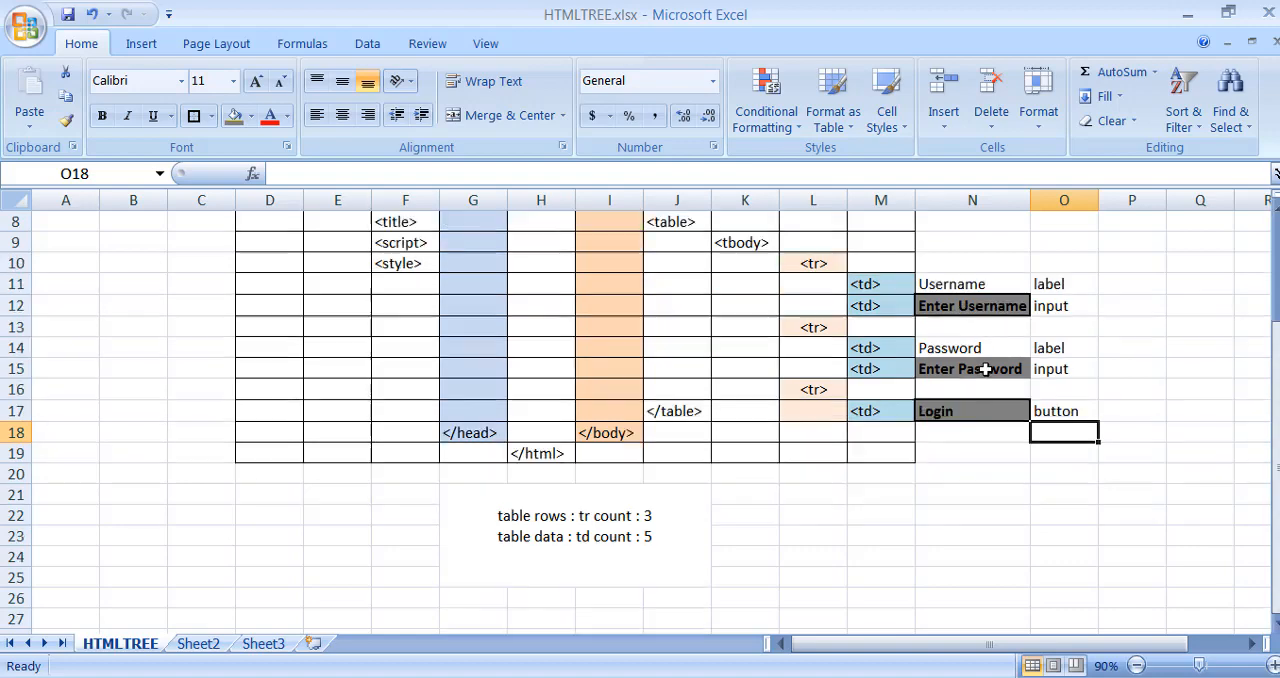
{"action": "left_click_drag", "start_coordinate": [400, 535], "coordinate": [815, 536]}
{"action": "left_click", "coordinate": [503, 115]}
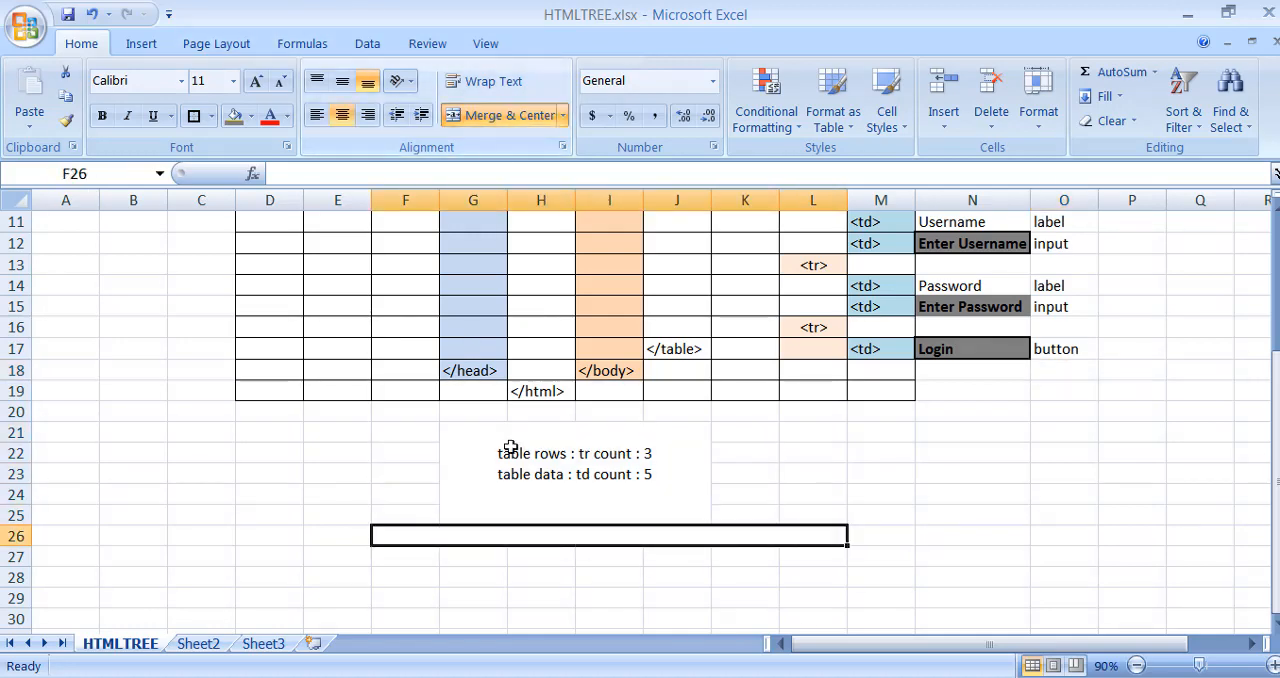
{"action": "type", "text": "<n"}
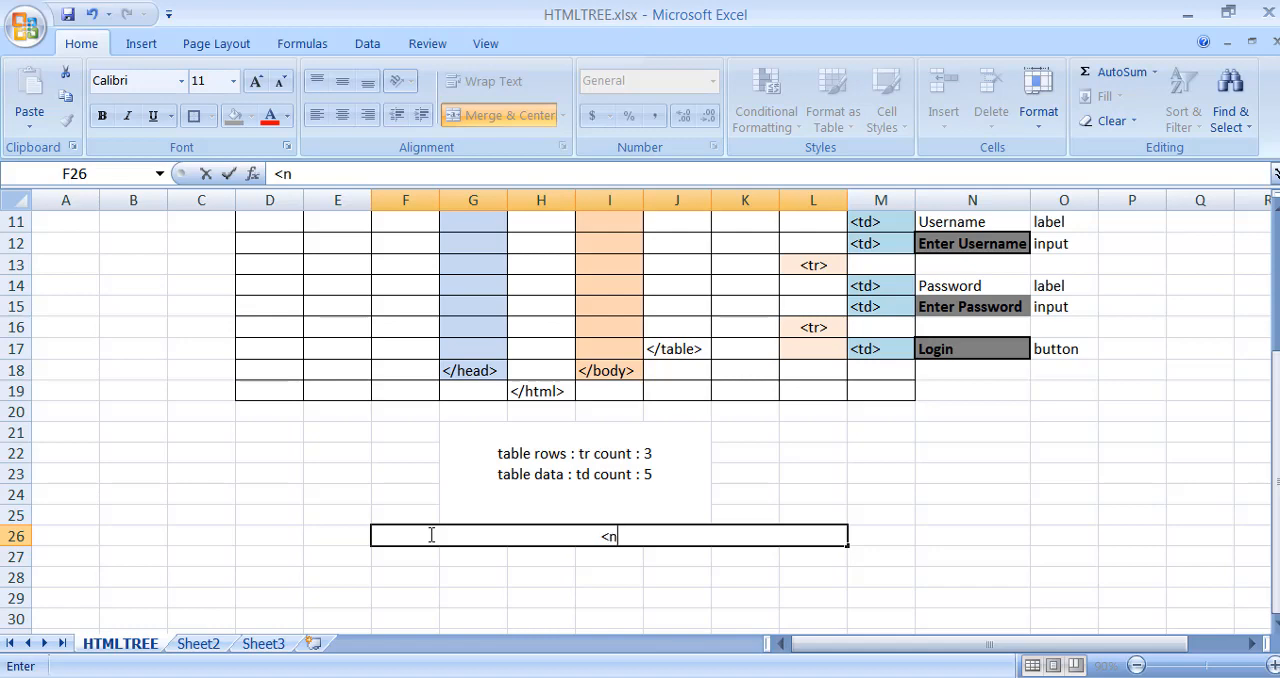
{"action": "key", "text": "BackSpace"}
{"action": "type", "text": "input type="}
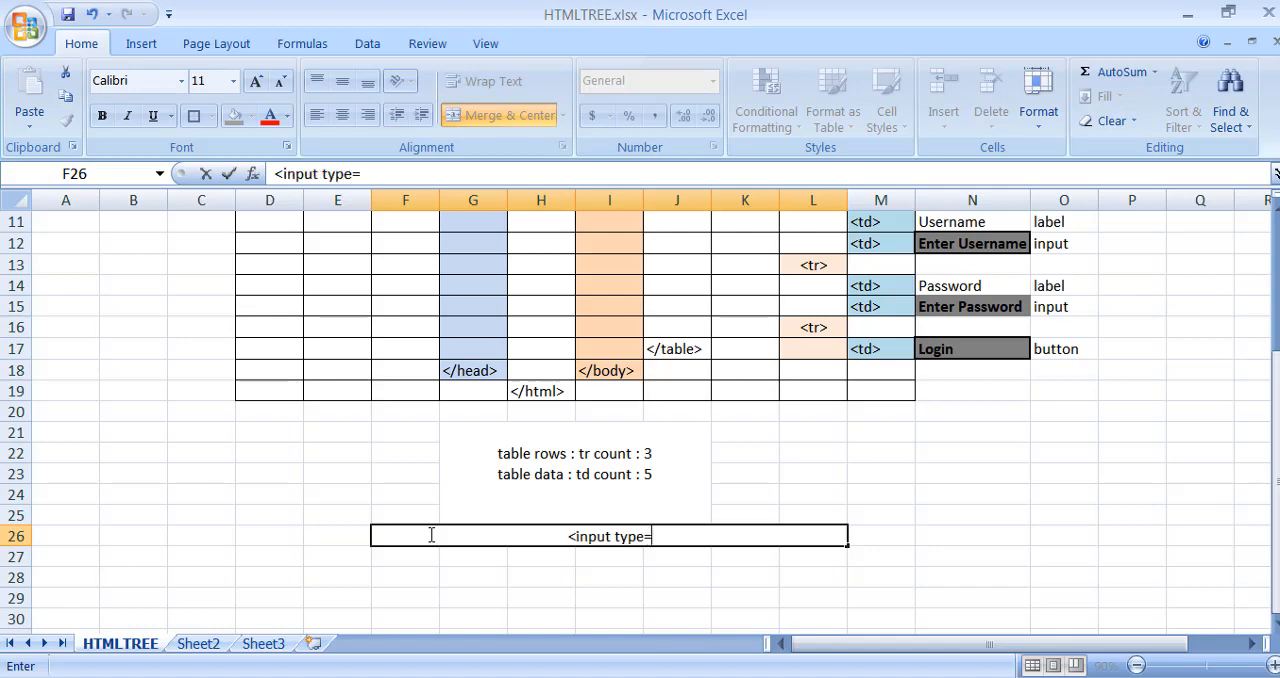
{"action": "type", "text": "\"text\""}
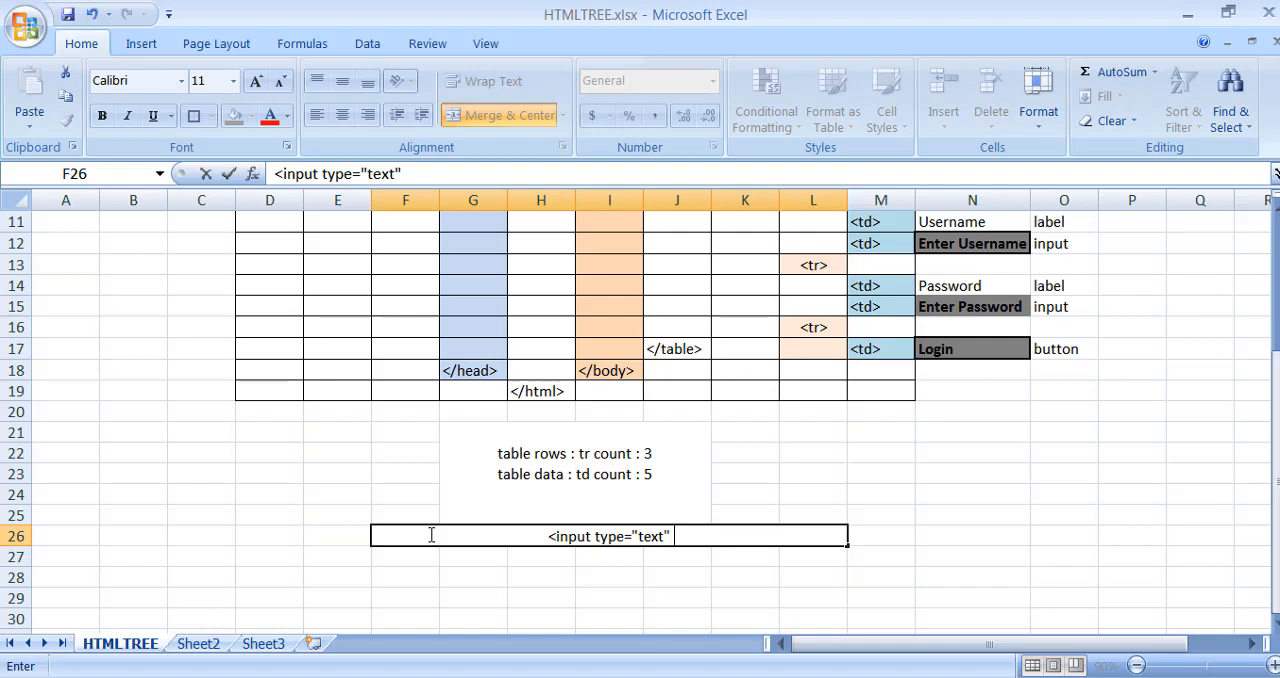
{"action": "type", "text": " id=\"userna"}
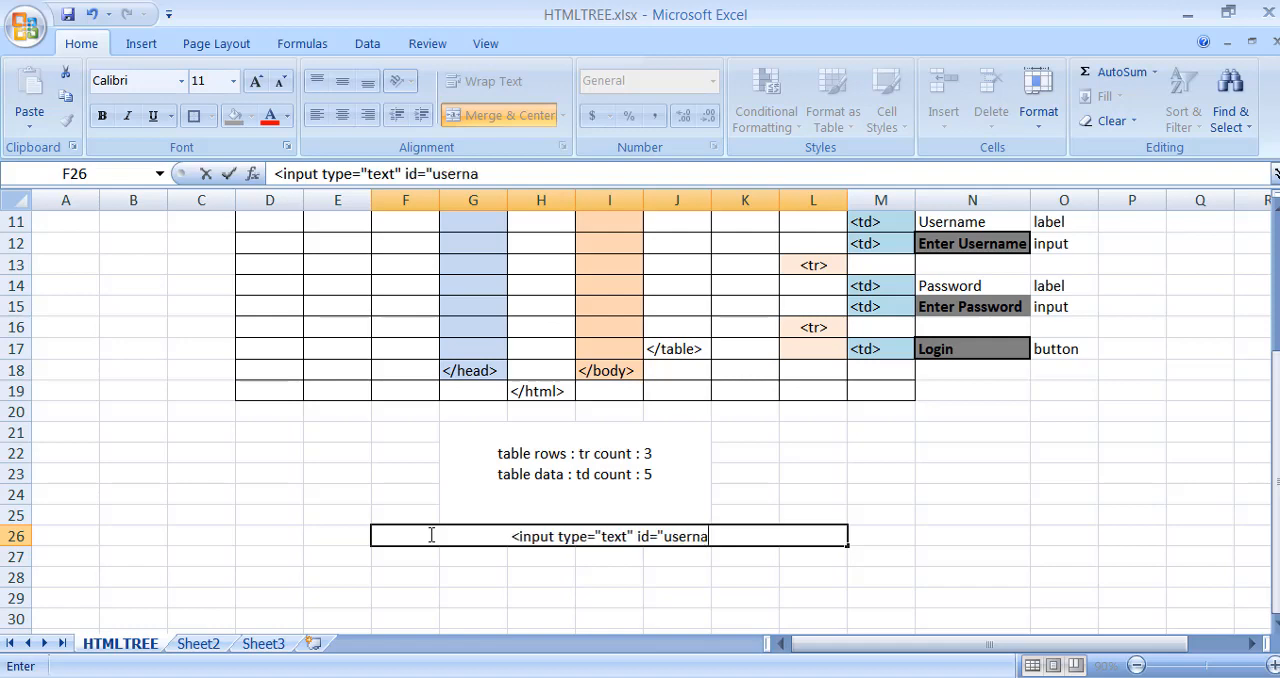
{"action": "type", "text": "me\" "}
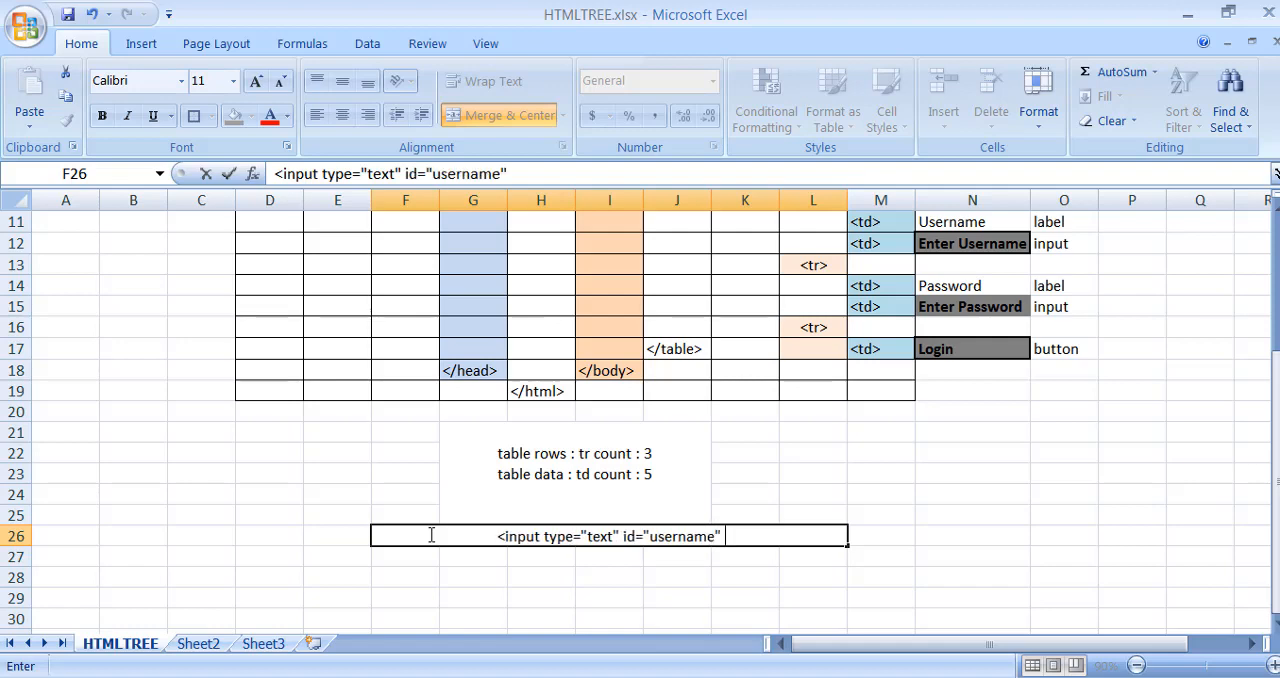
{"action": "type", "text": "placeh"}
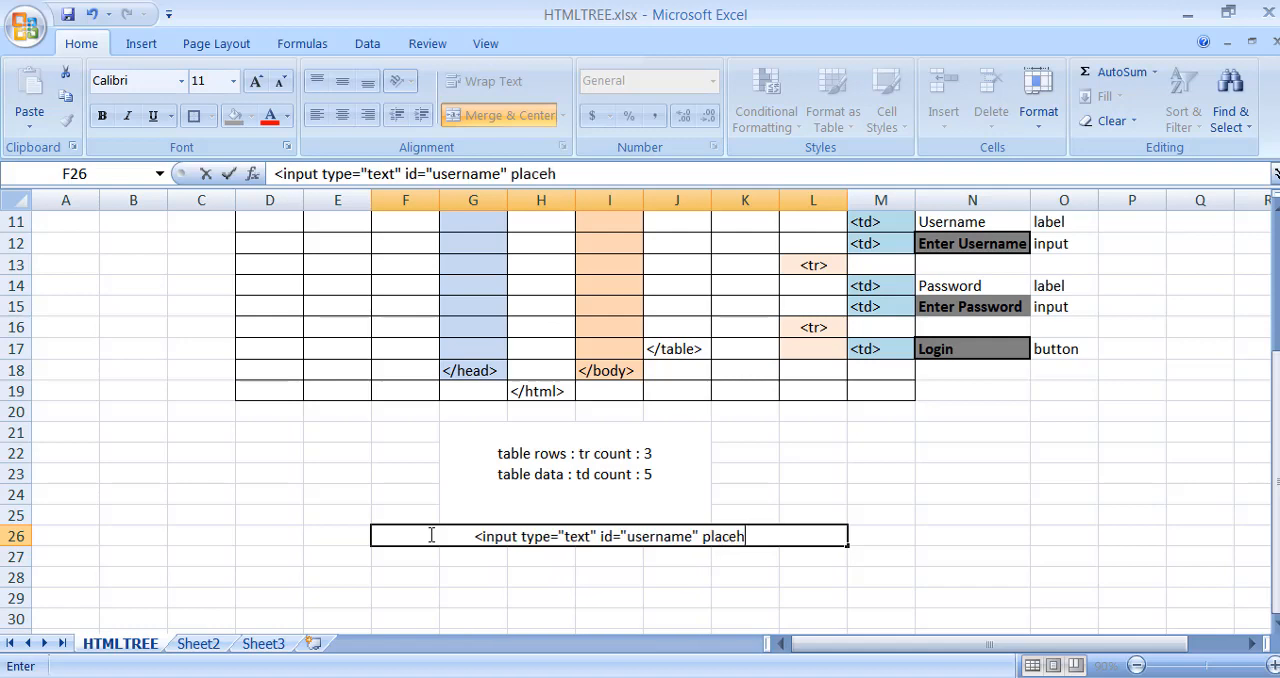
{"action": "type", "text": "older=\"Enter"}
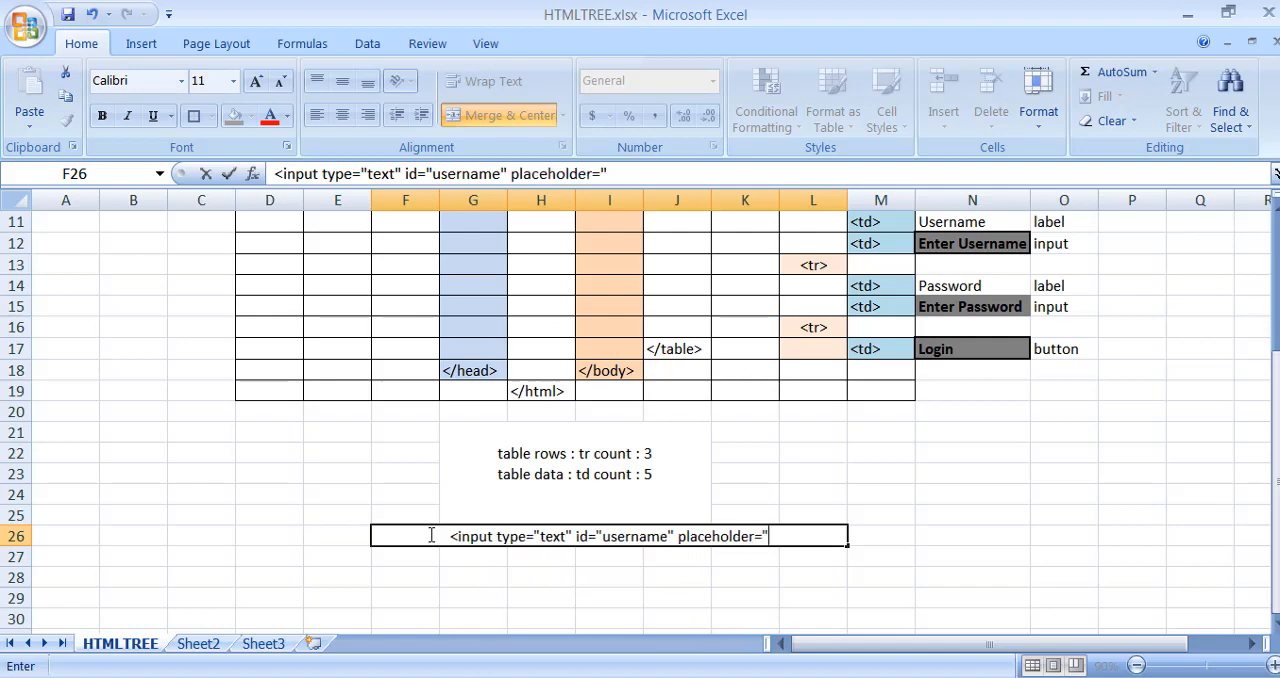
{"action": "type", "text": " Use"}
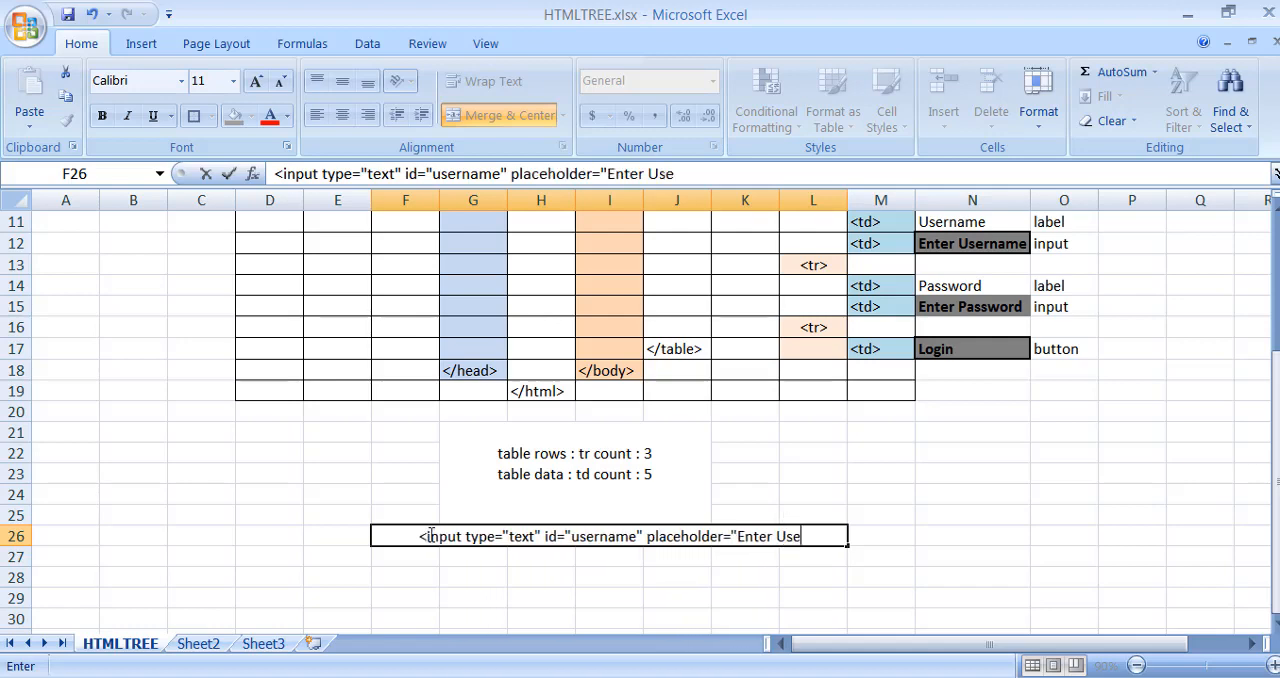
{"action": "type", "text": "rname\" n"}
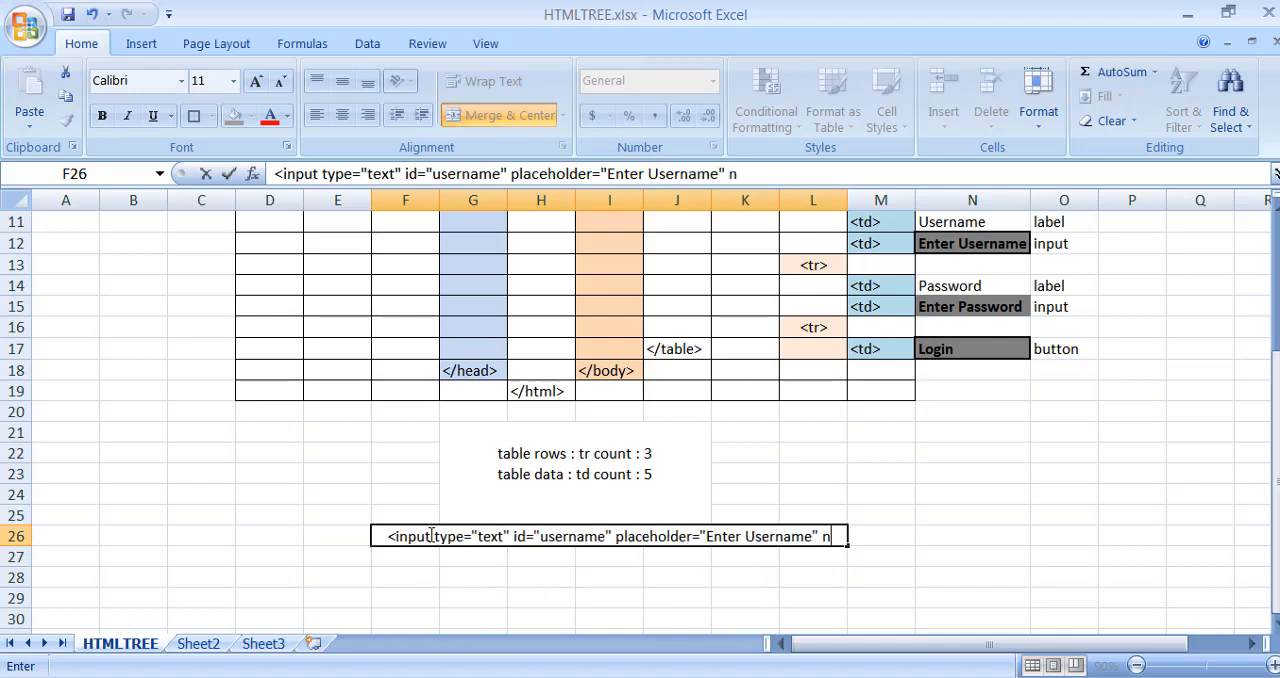
{"action": "type", "text": "ame=\"usern"}
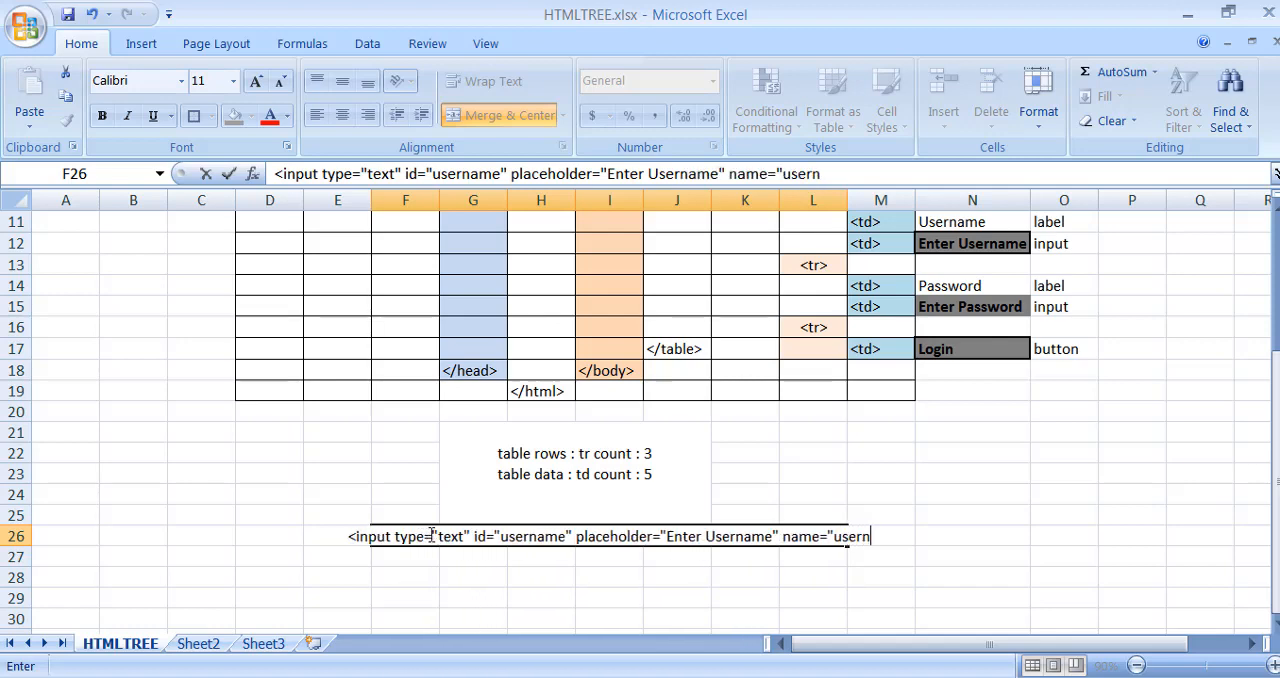
{"action": "type", "text": "ame\">"}
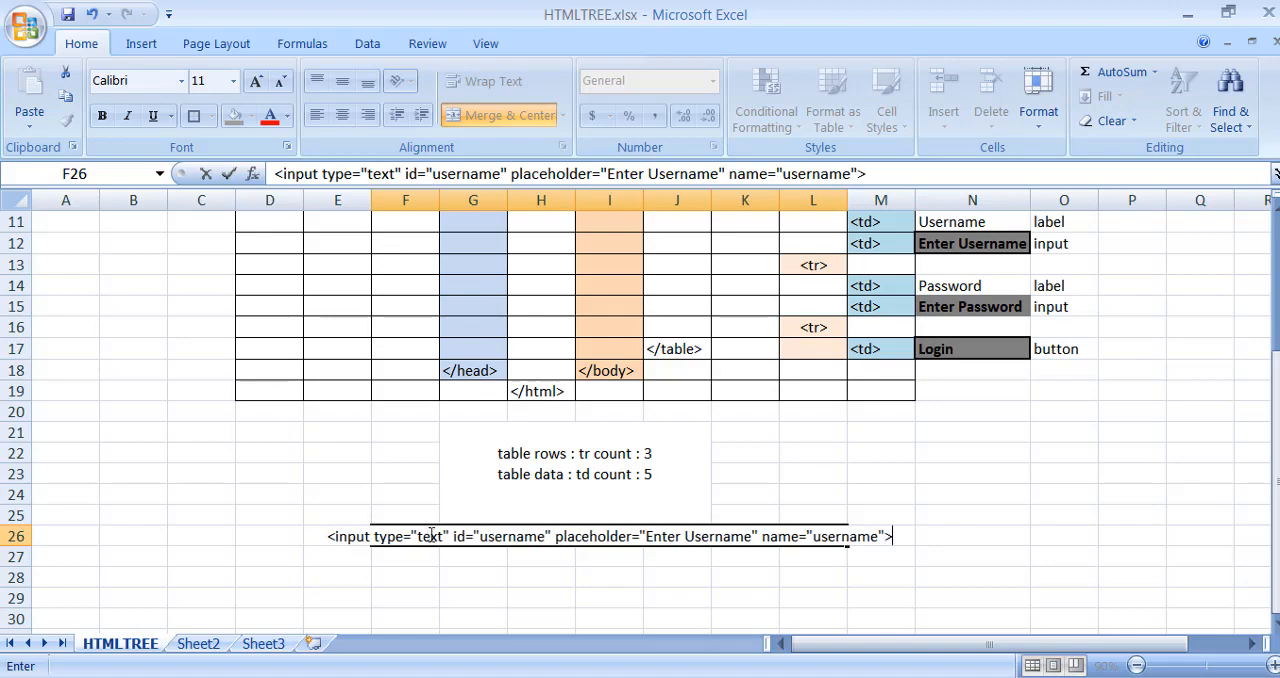
{"action": "left_click", "coordinate": [1071, 471]}
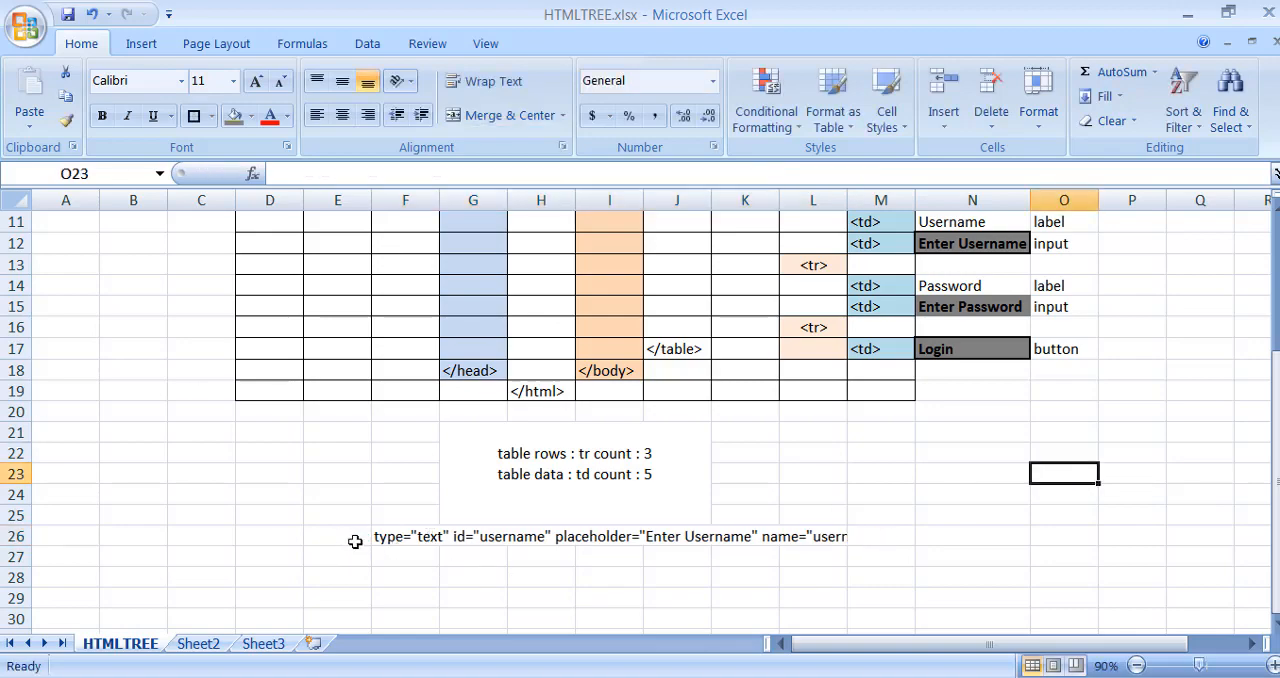
- Unmerge the row 26 cells holding the input tag and make the tag's text bold
{"action": "left_click_drag", "start_coordinate": [357, 537], "coordinate": [894, 536]}
{"action": "left_click", "coordinate": [509, 115]}
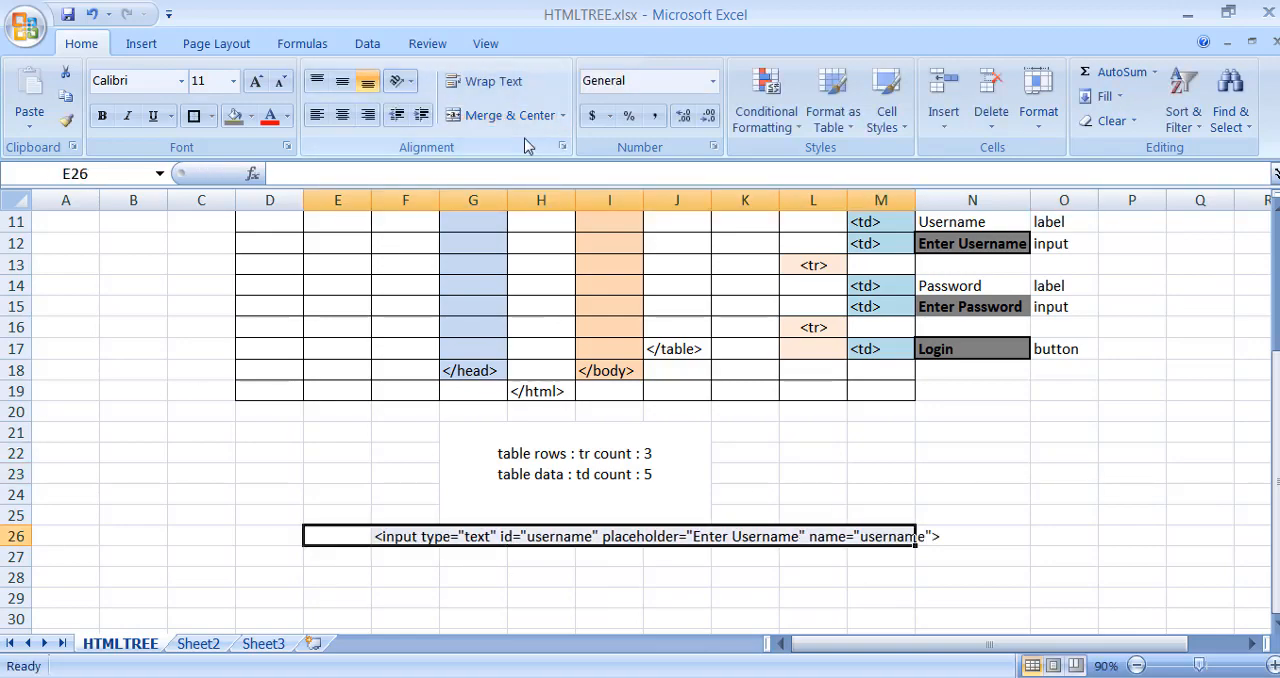
{"action": "scroll", "coordinate": [1062, 433], "scroll_direction": "down", "scroll_amount": 1}
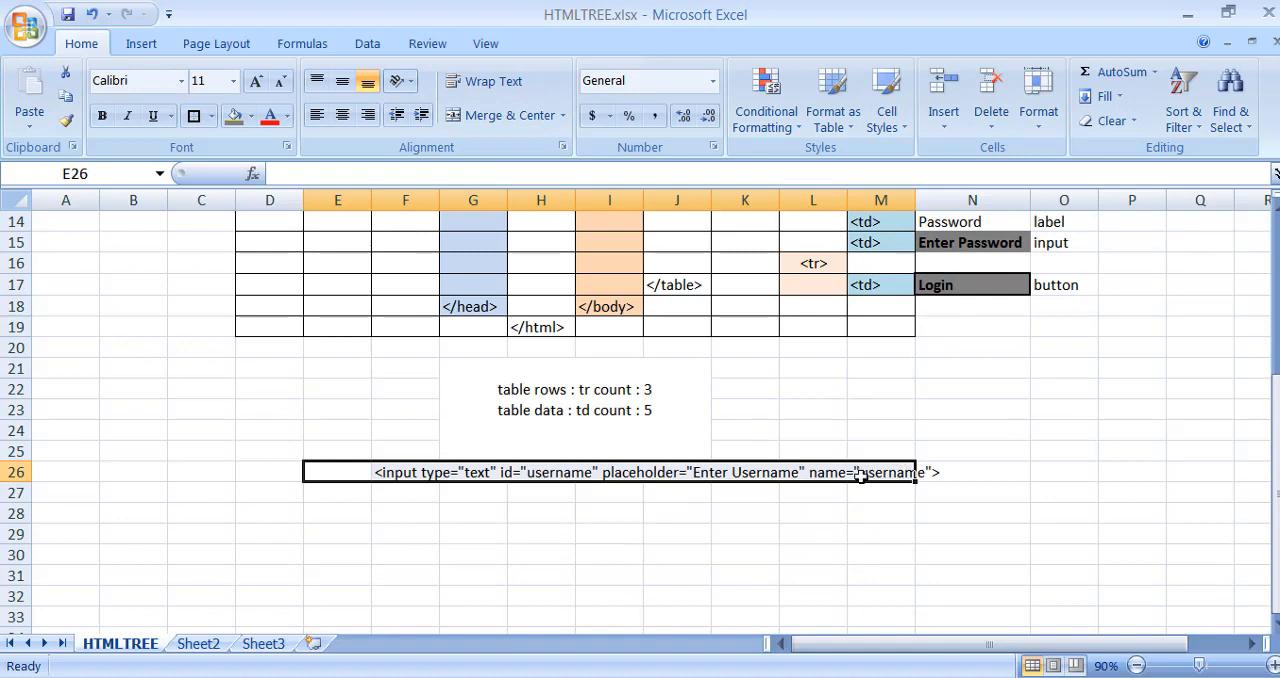
{"action": "left_click", "coordinate": [866, 471]}
{"action": "left_click_drag", "start_coordinate": [355, 472], "coordinate": [885, 473]}
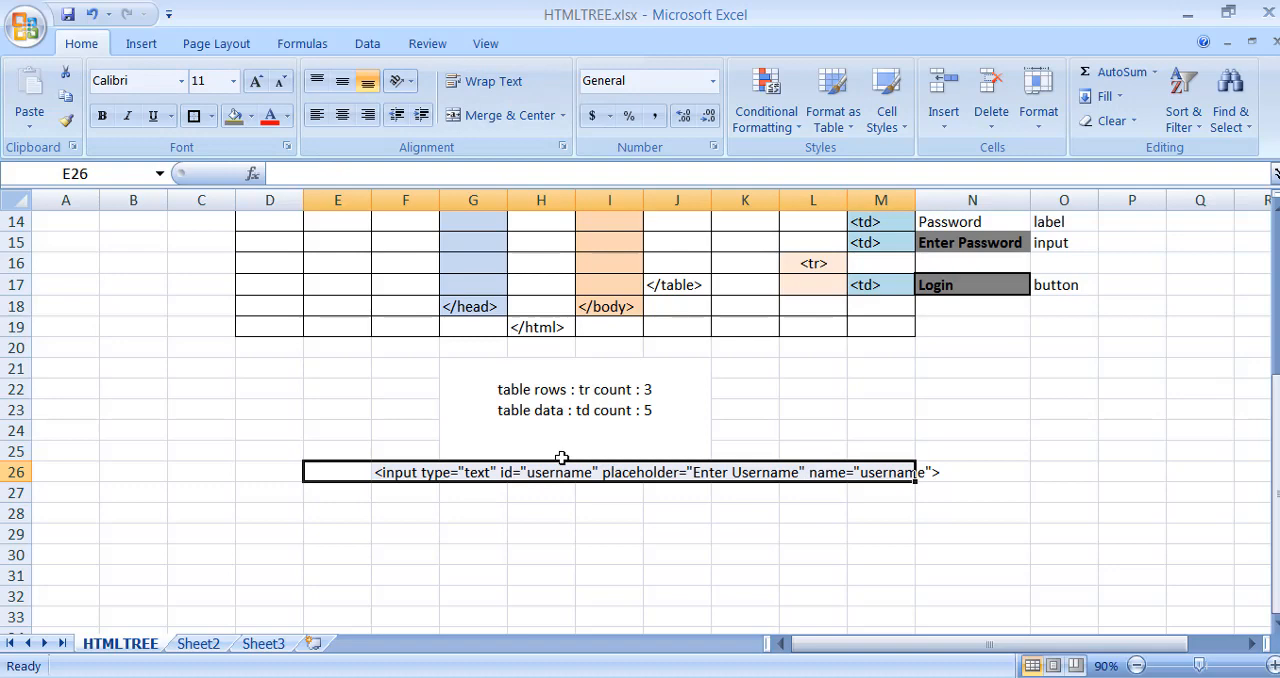
{"action": "left_click", "coordinate": [102, 116]}
{"action": "left_click", "coordinate": [1116, 467]}
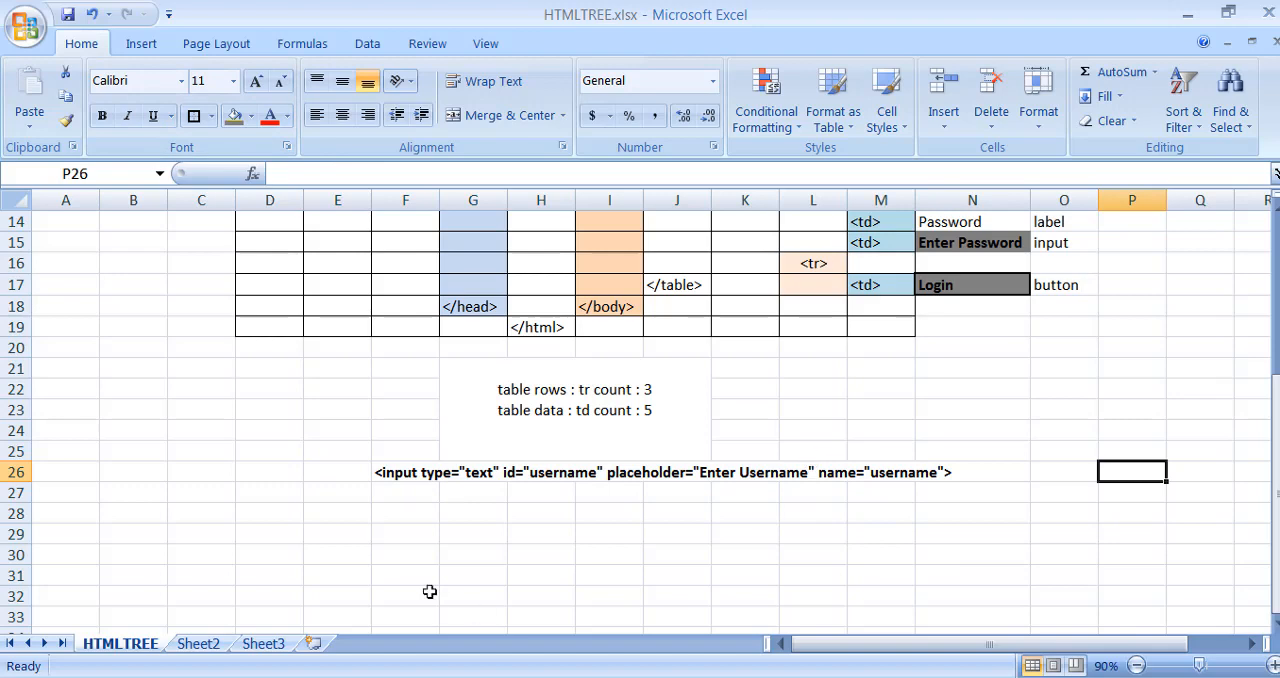
- Dismiss the Windows notification, and merge and center cells G28:K32 below the input tag
{"action": "scroll", "coordinate": [571, 512], "scroll_direction": "down", "scroll_amount": 1}
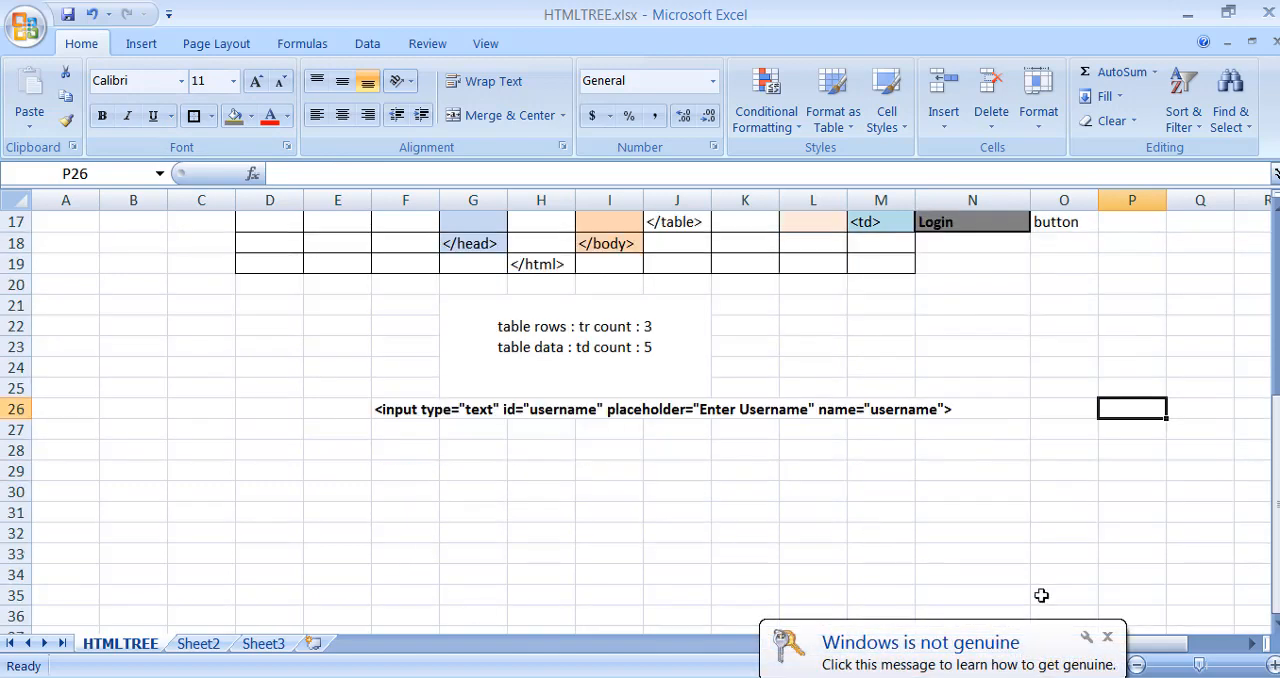
{"action": "left_click", "coordinate": [1107, 637]}
{"action": "left_click_drag", "start_coordinate": [486, 445], "coordinate": [727, 530]}
{"action": "left_click", "coordinate": [510, 115]}
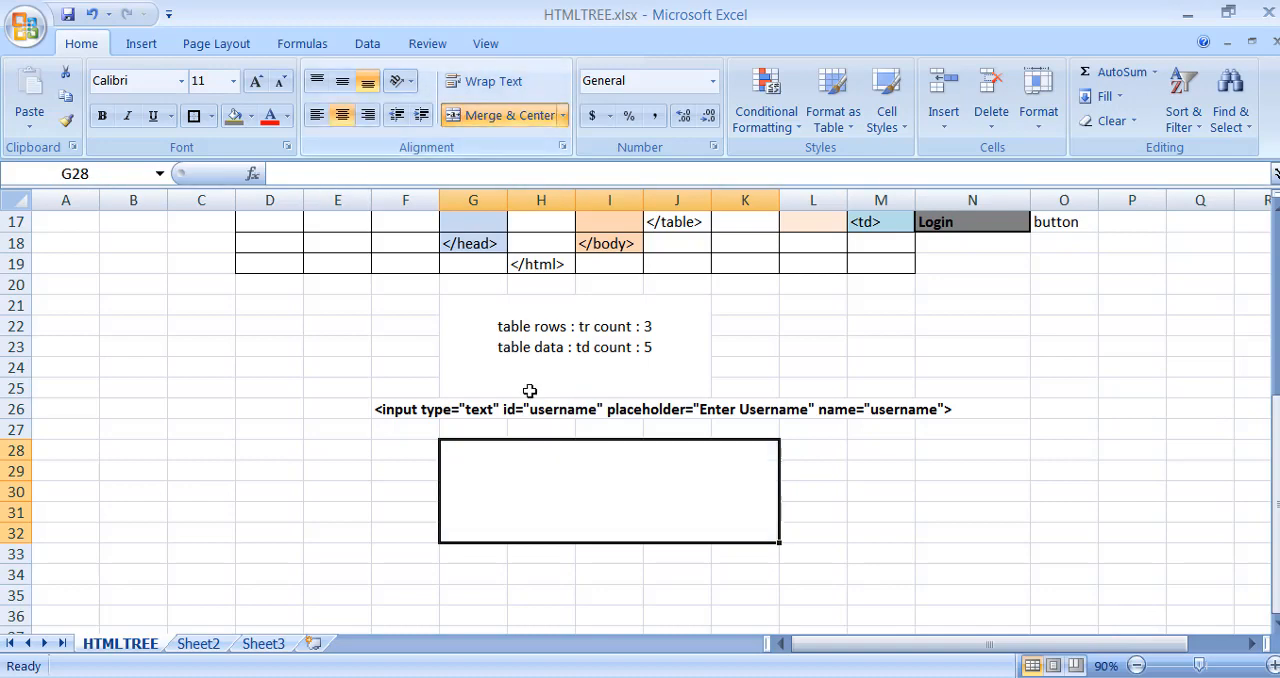
- Enter "Tag Name: input" and "Attributes: id,type,placeholder,name" on two lines in the merged cell G28
{"action": "double_click", "coordinate": [515, 452]}
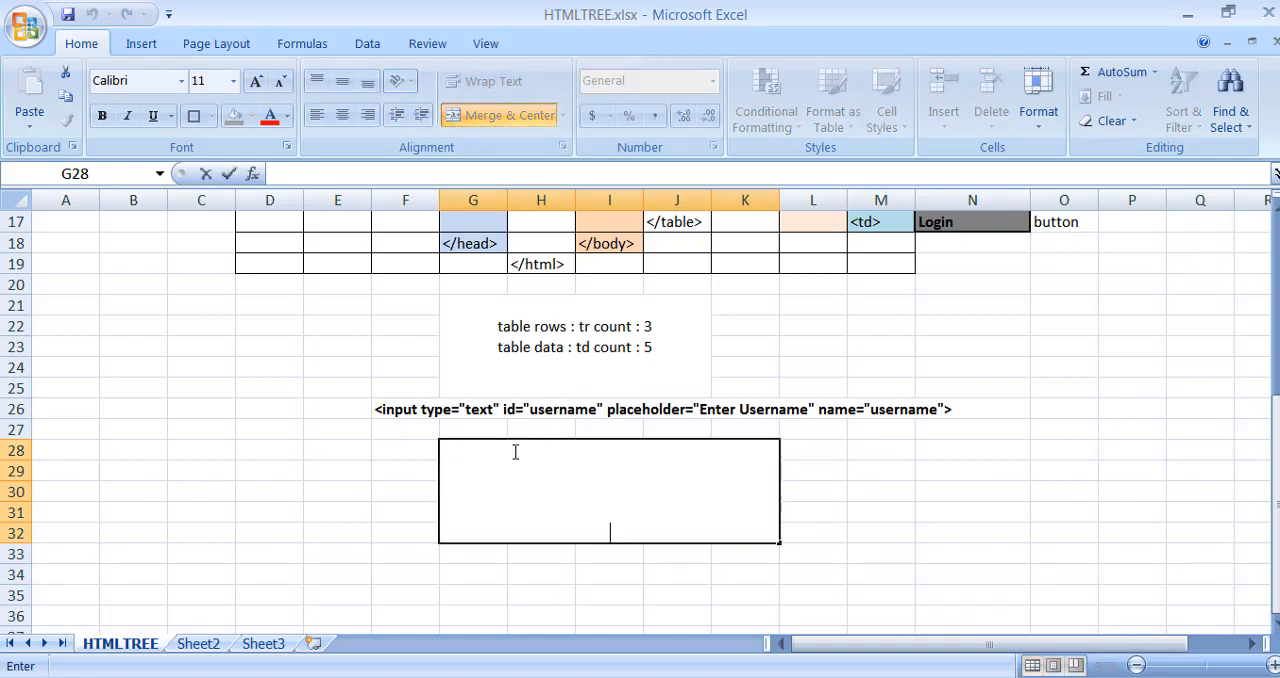
{"action": "type", "text": "Tag Name"}
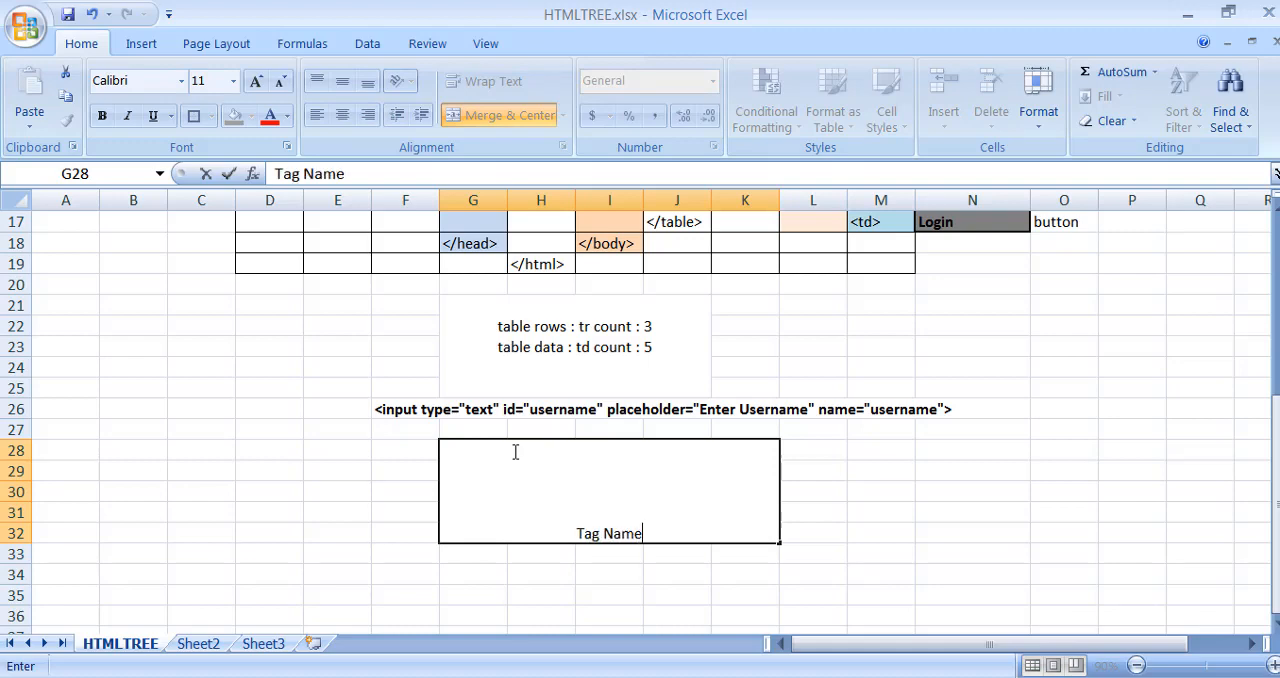
{"action": "type", "text": ": input"}
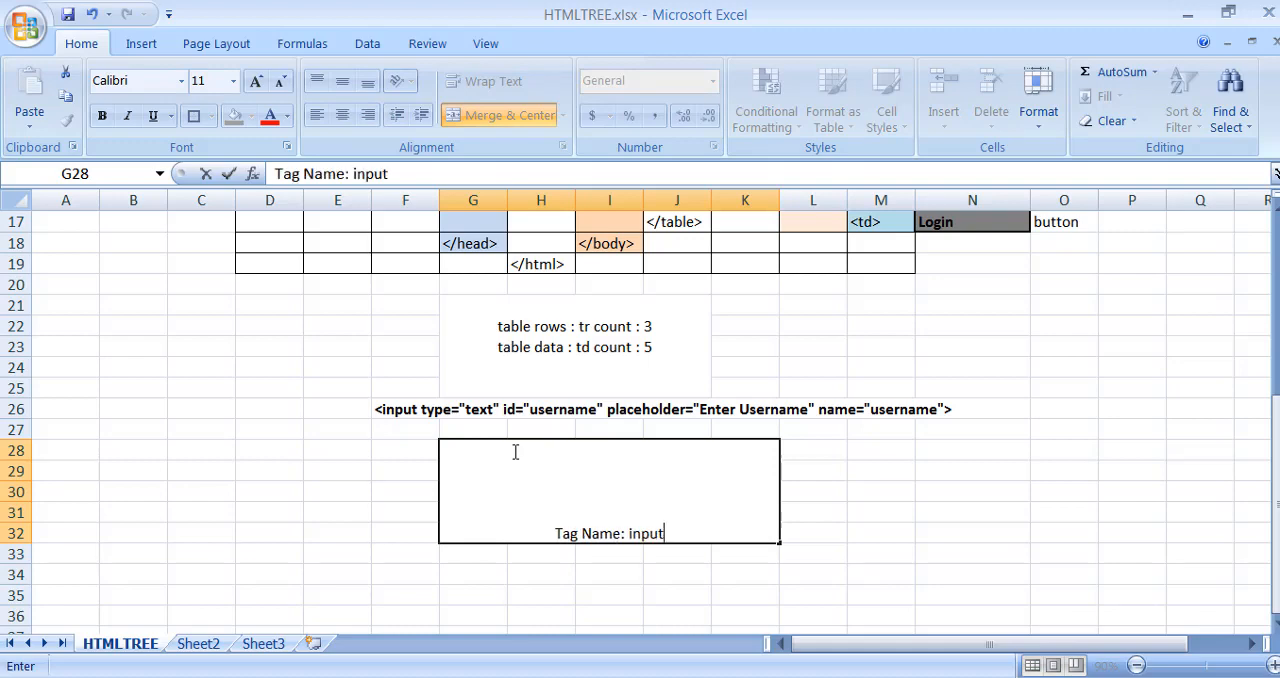
{"action": "key", "text": "alt+Return"}
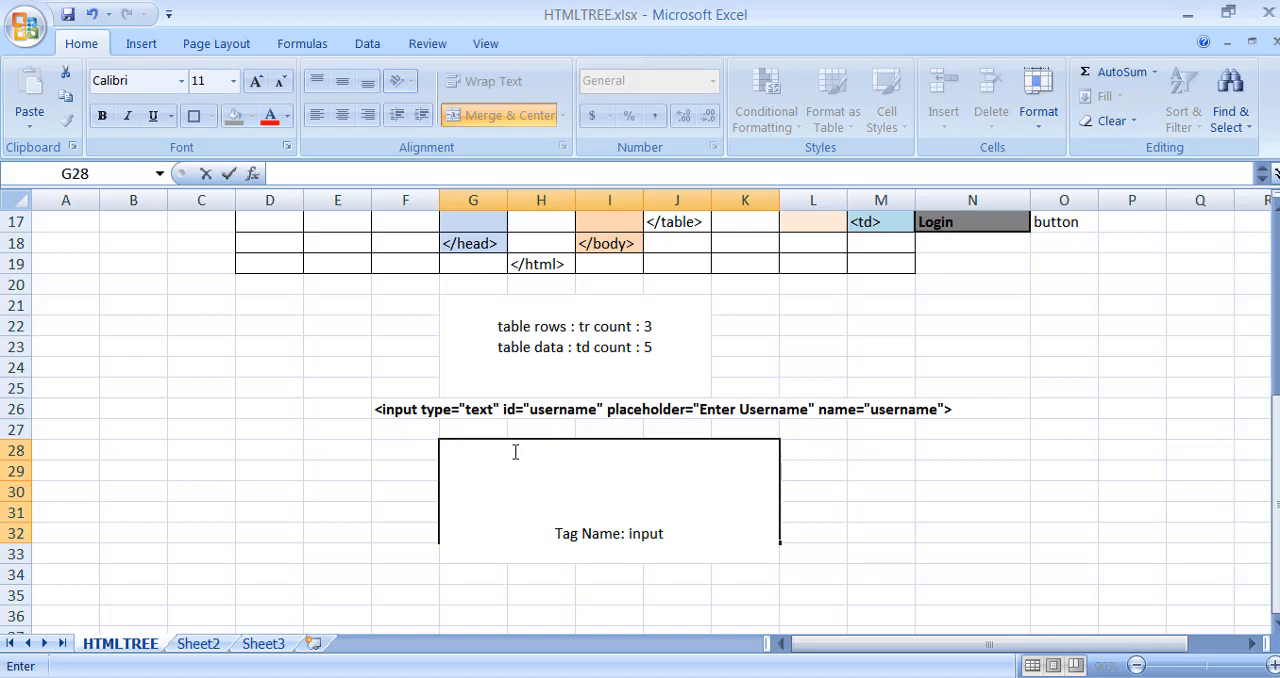
{"action": "type", "text": "Attributes"}
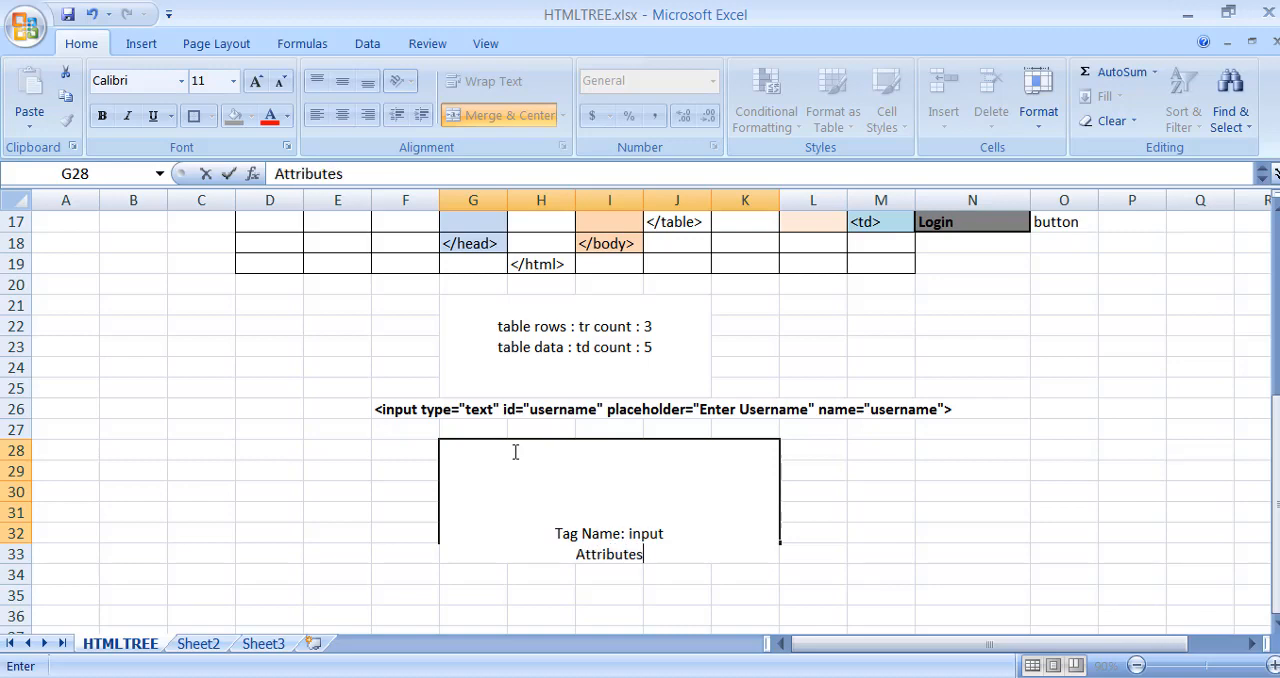
{"action": "type", "text": ": id"}
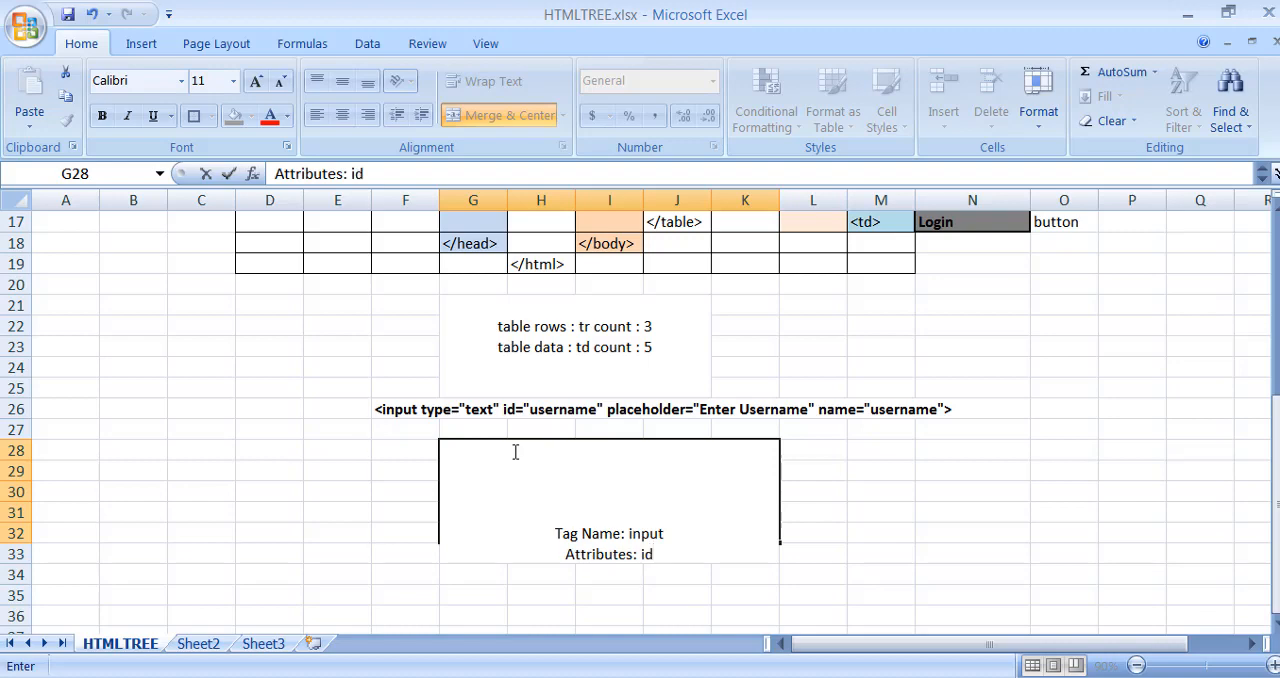
{"action": "type", "text": ",type,p"}
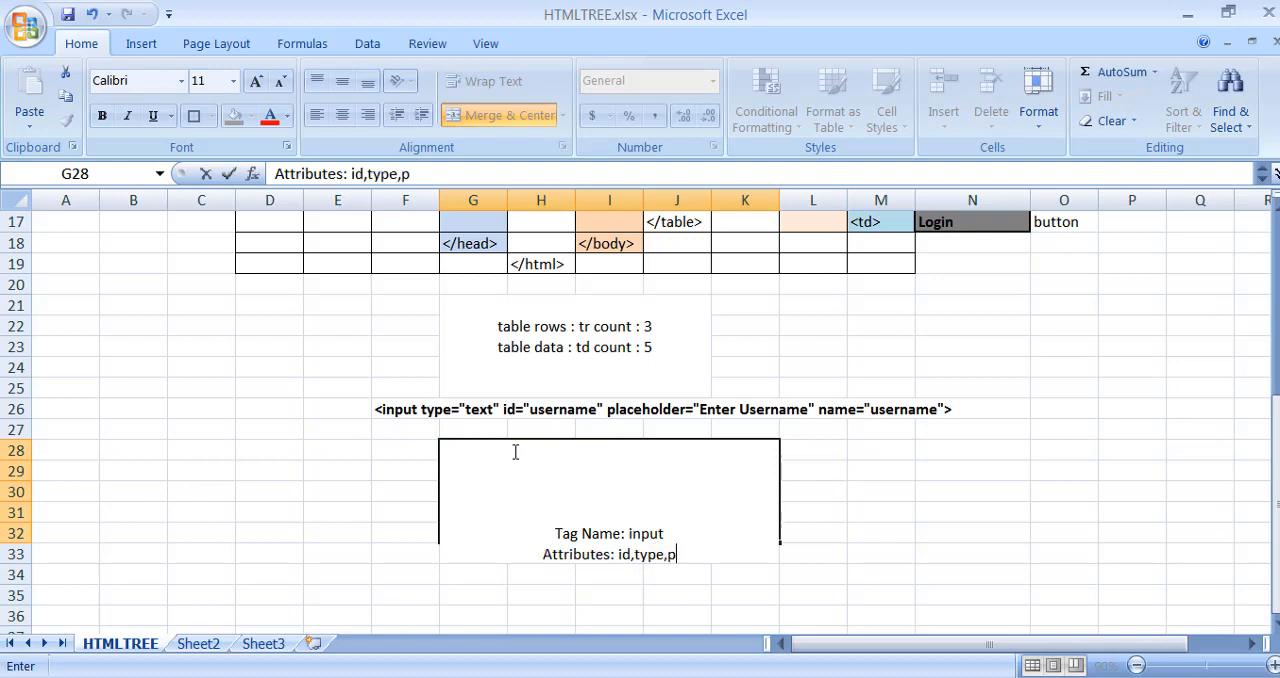
{"action": "type", "text": "laceho"}
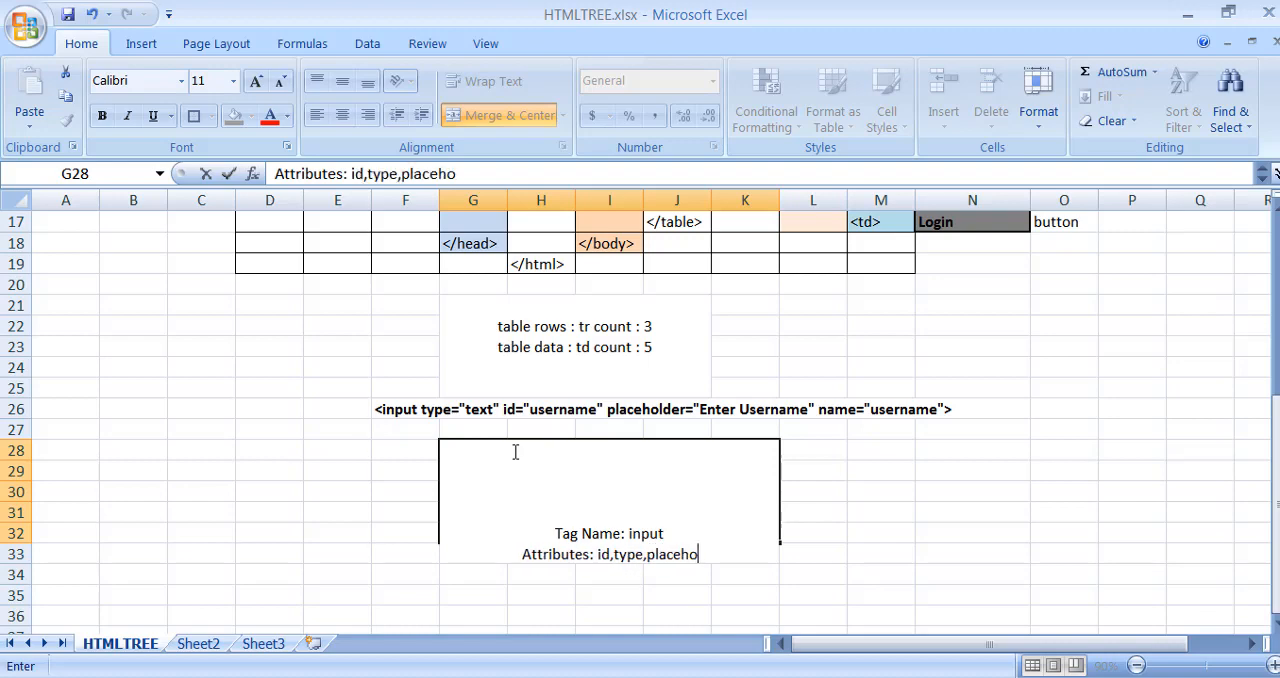
{"action": "type", "text": "lder,name"}
{"action": "key", "text": "Return"}
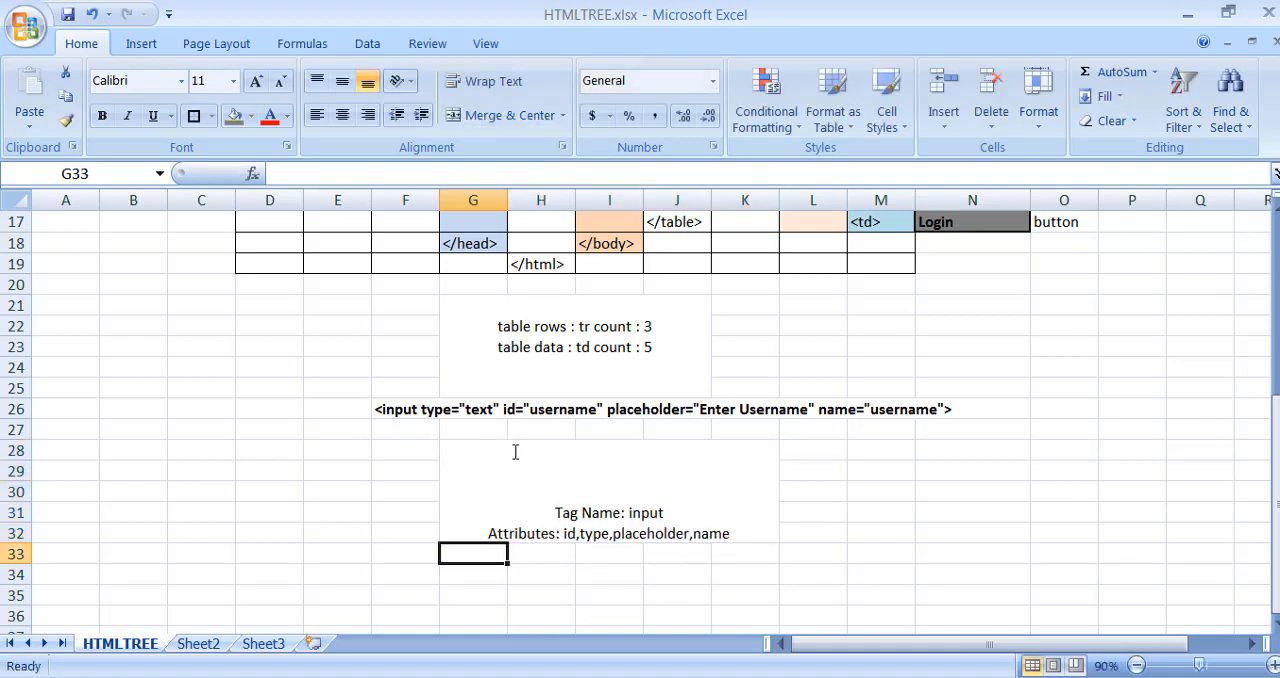
- Add the lines "id : username" and "type: text" below the attributes line in merged cell G28
{"action": "left_click", "coordinate": [757, 528]}
{"action": "double_click", "coordinate": [757, 528]}
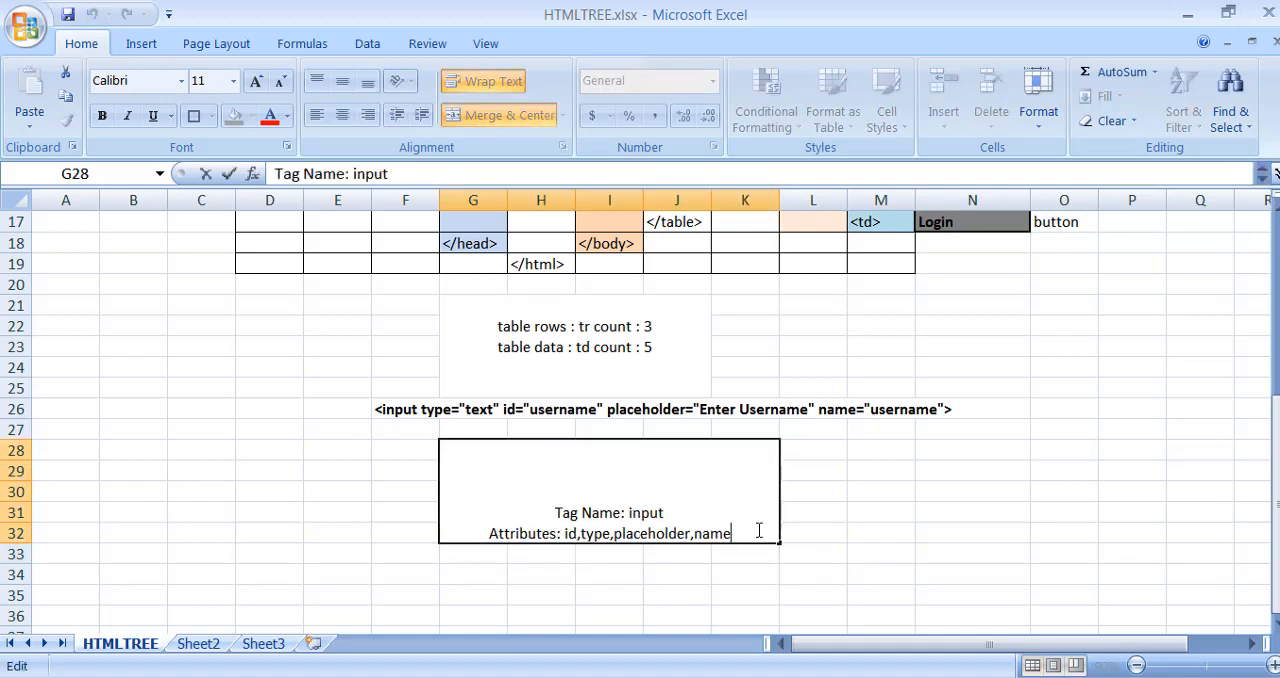
{"action": "key", "text": "alt+Return"}
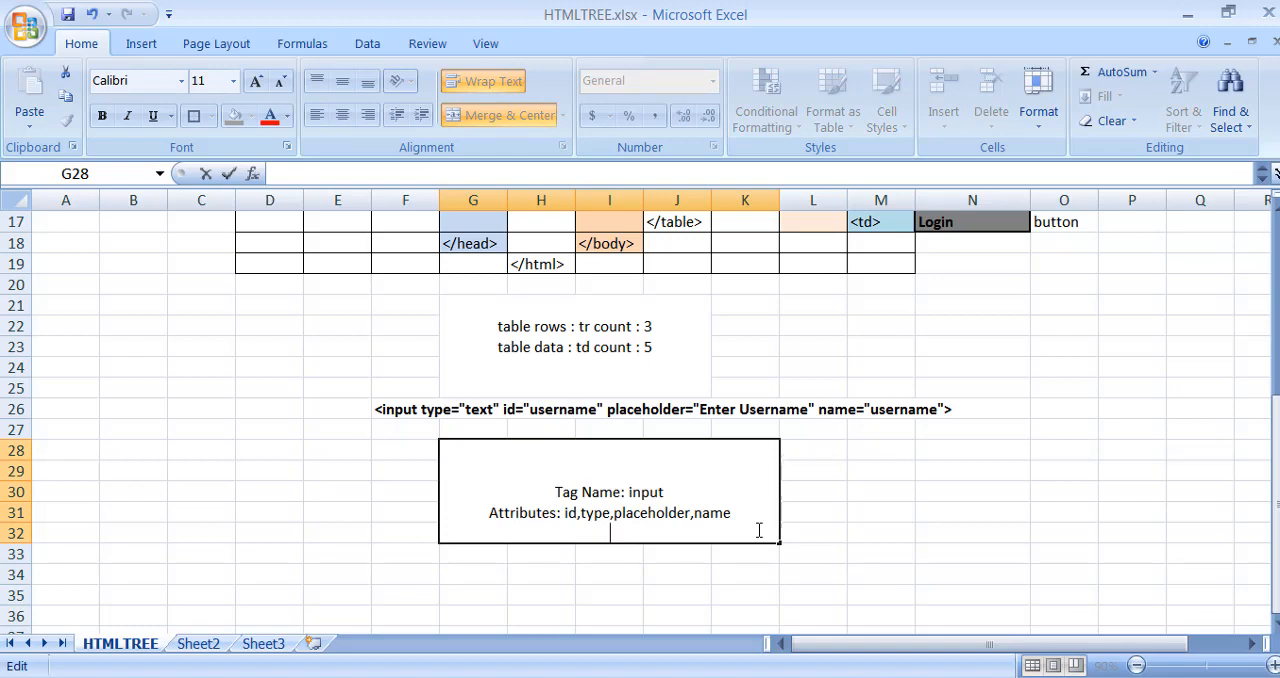
{"action": "type", "text": "id : username"}
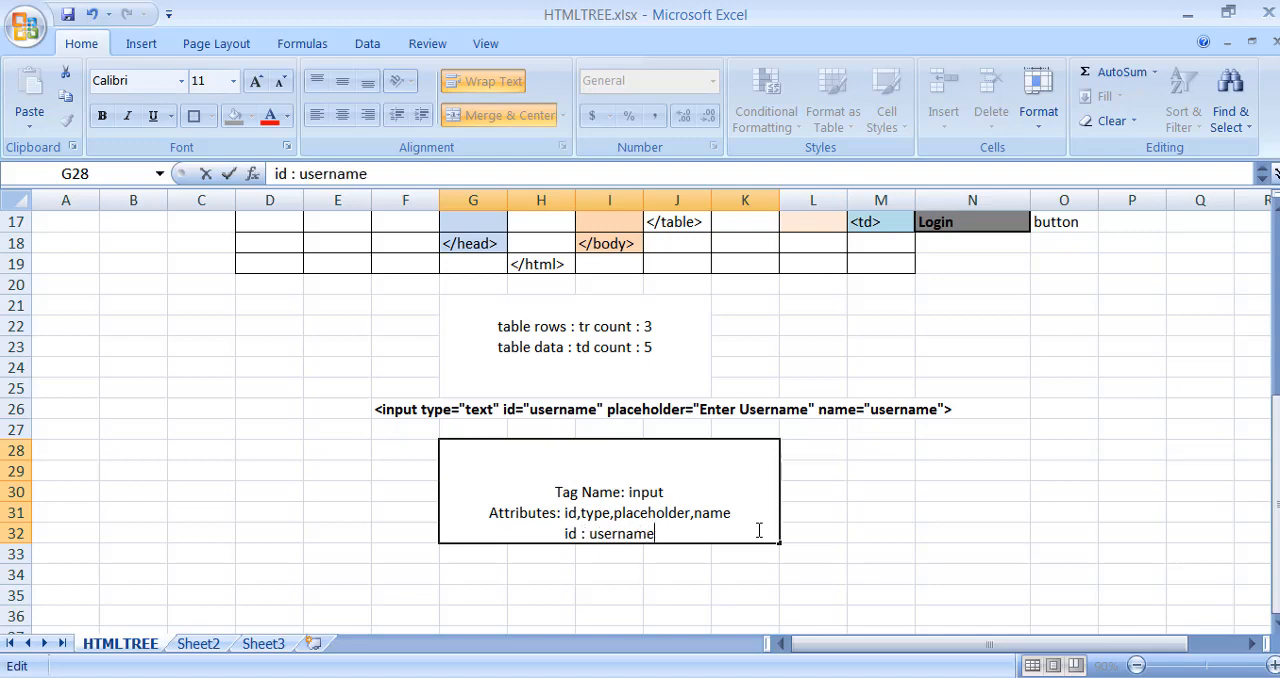
{"action": "key", "text": "alt+Return"}
{"action": "type", "text": "type"}
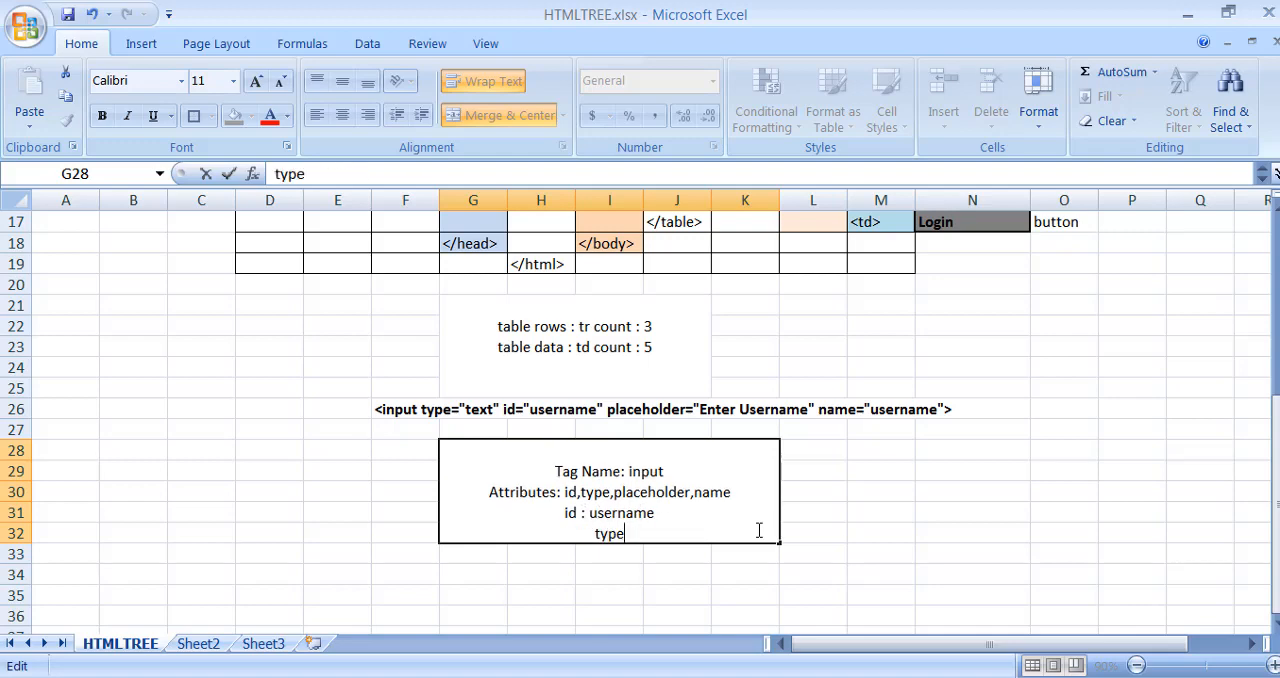
{"action": "type", "text": ": text"}
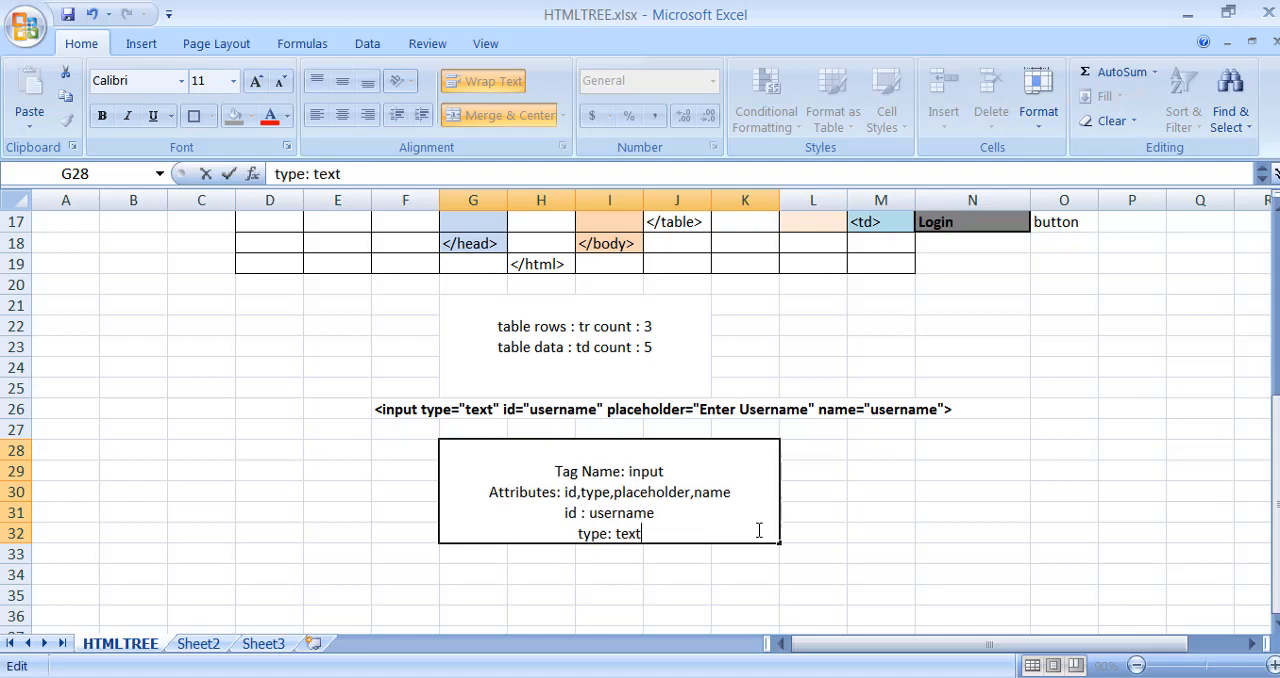
- Add the lines "placeholder: Enter Username" and "name: username" at the end of the text in merged cell G28
{"action": "key", "text": "alt+Return"}
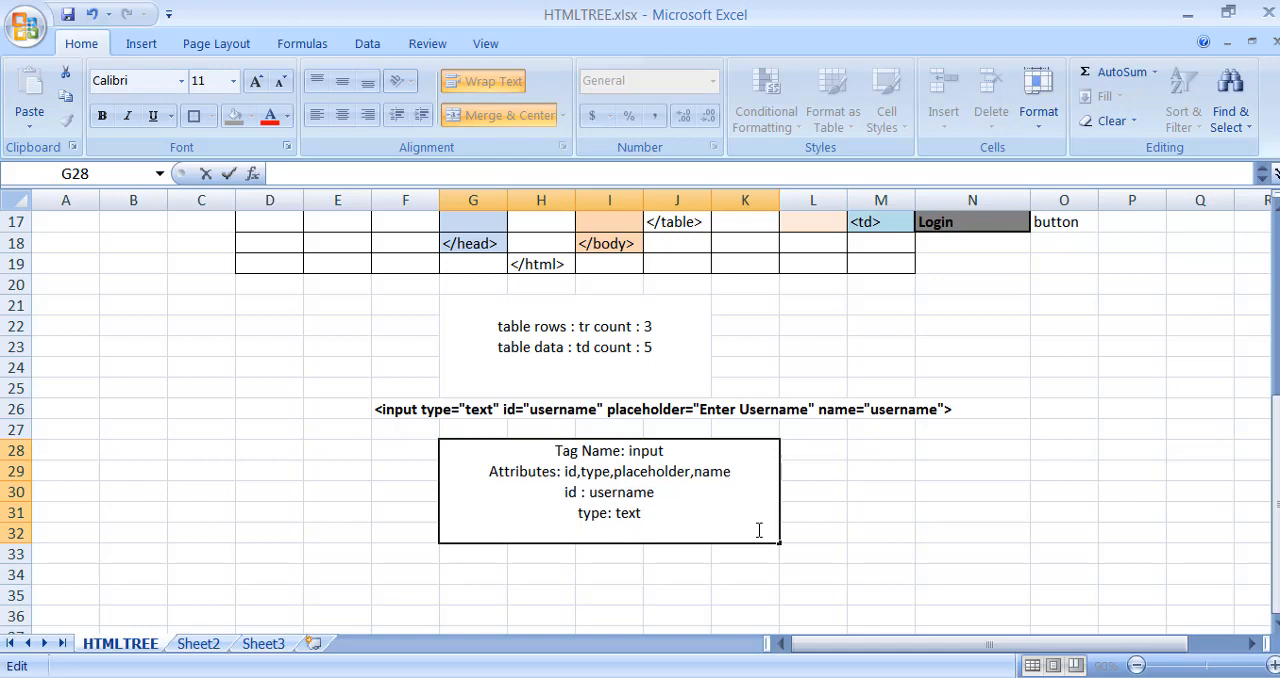
{"action": "type", "text": "placeholde"}
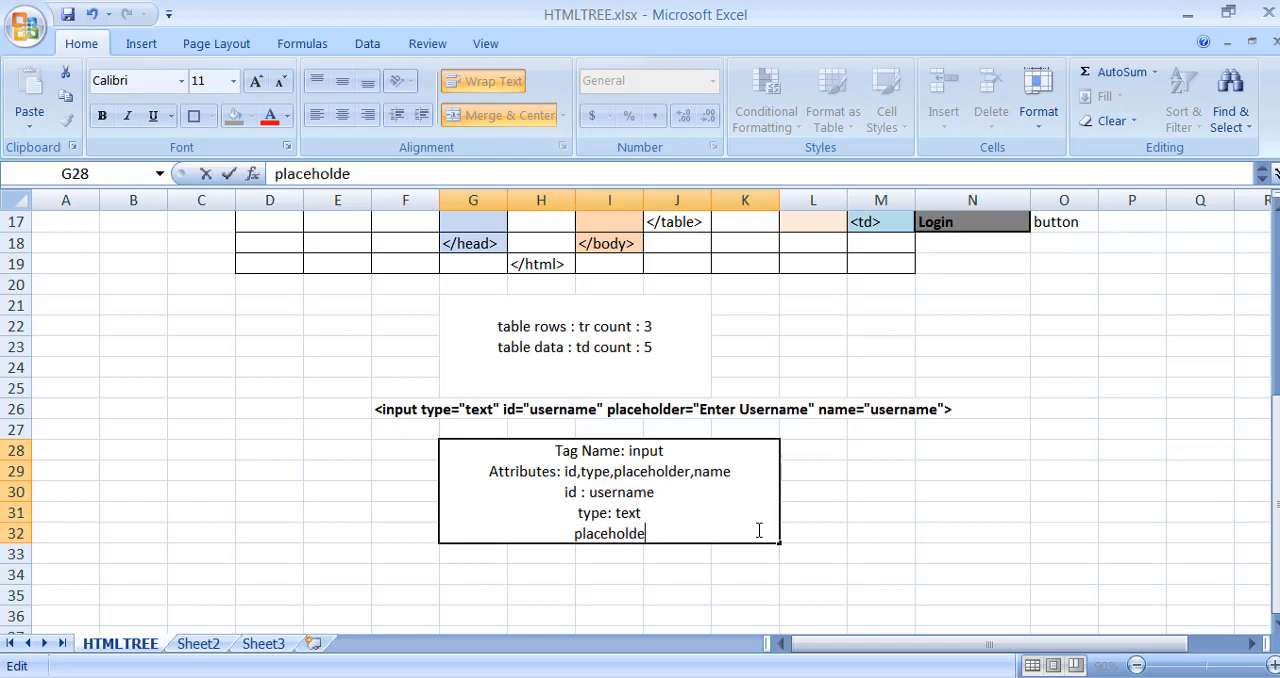
{"action": "type", "text": "r: Enter Username"}
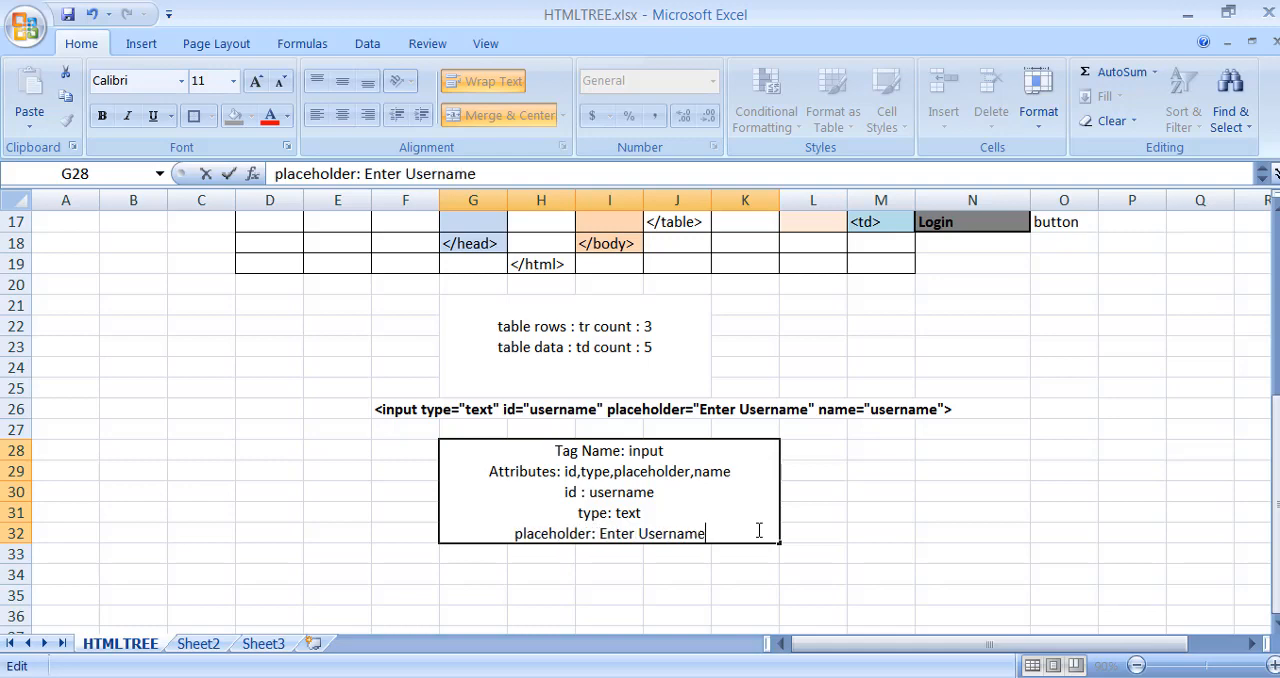
{"action": "key", "text": "alt+Return"}
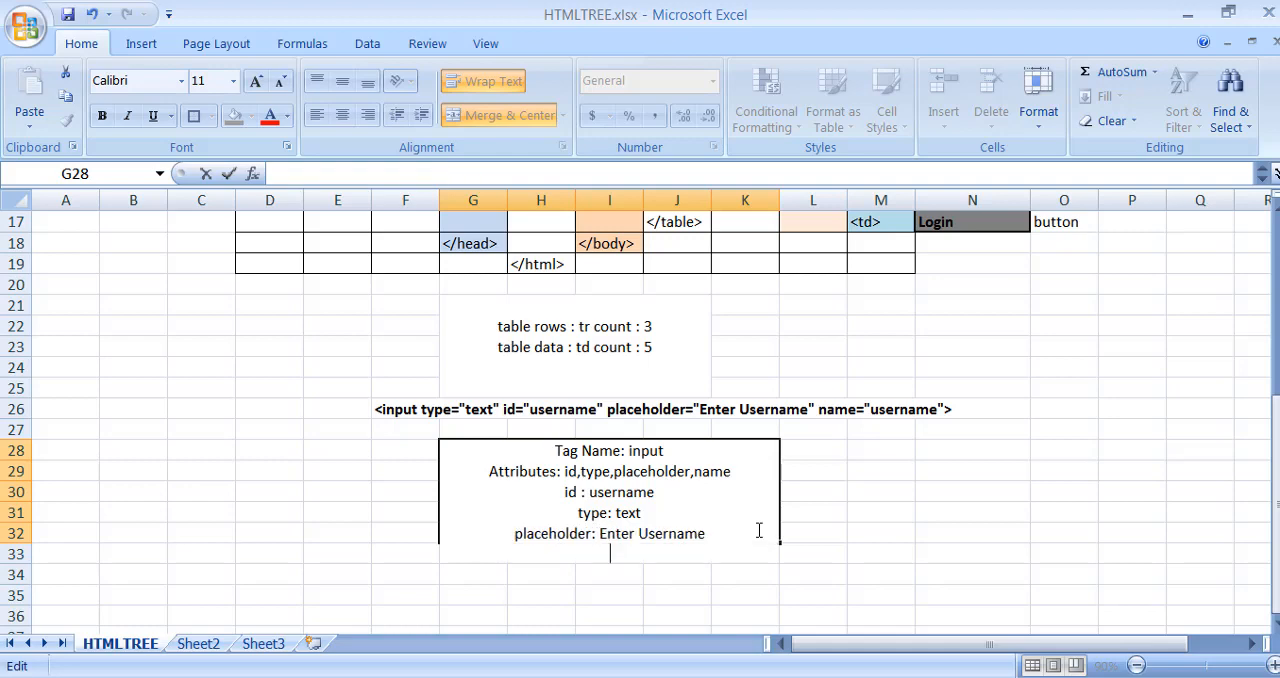
{"action": "type", "text": "name: us"}
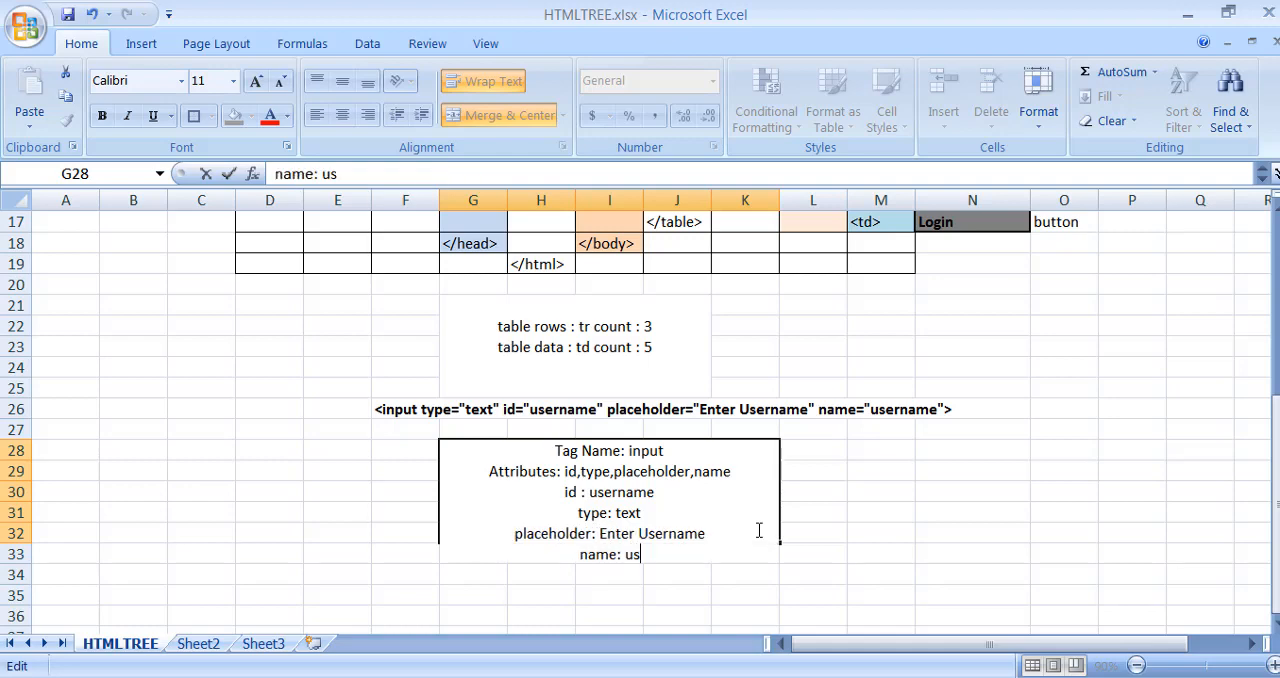
{"action": "type", "text": "ername"}
{"action": "key", "text": "Return"}
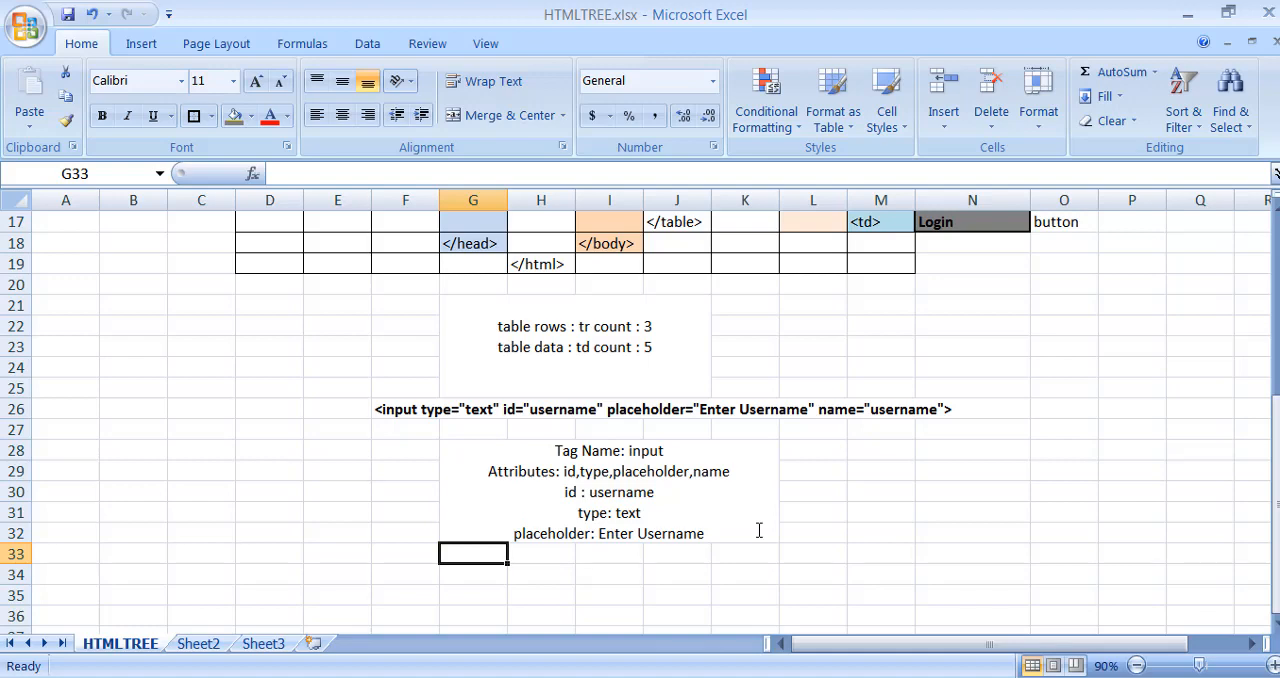
- Left-align the tag name and attribute text in merged cell G28
{"action": "left_click", "coordinate": [735, 492]}
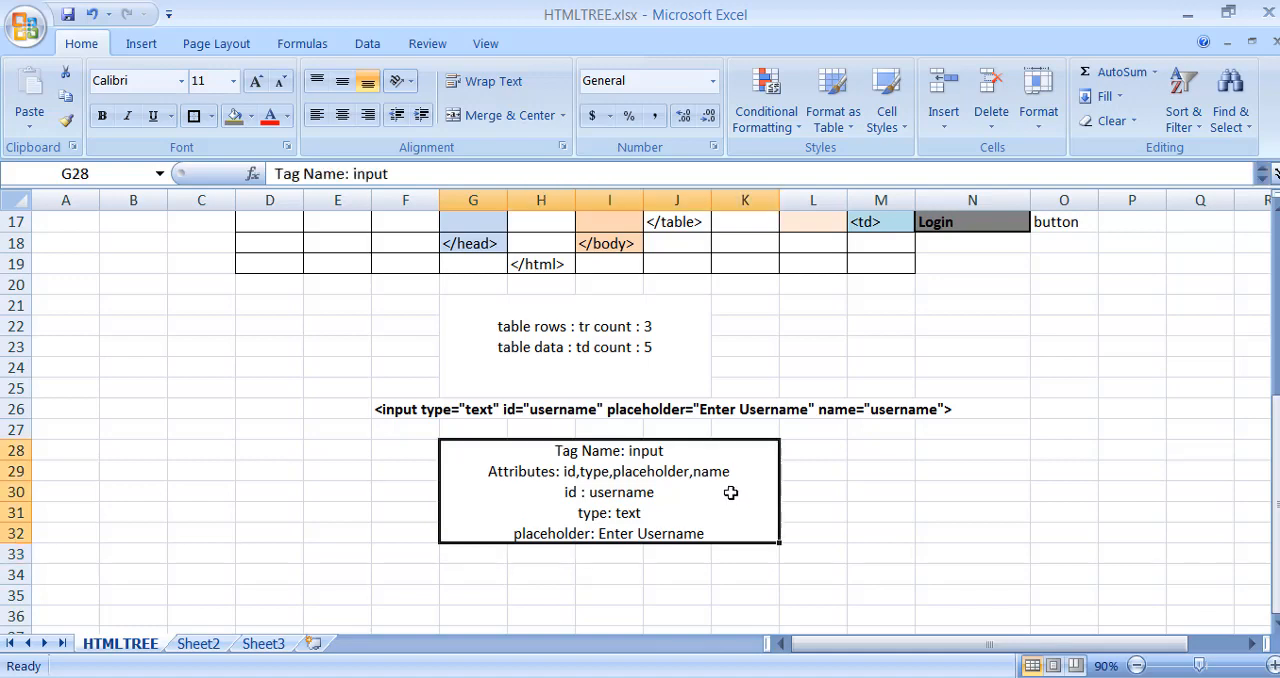
{"action": "left_click", "coordinate": [318, 117]}
{"action": "left_click", "coordinate": [880, 451]}
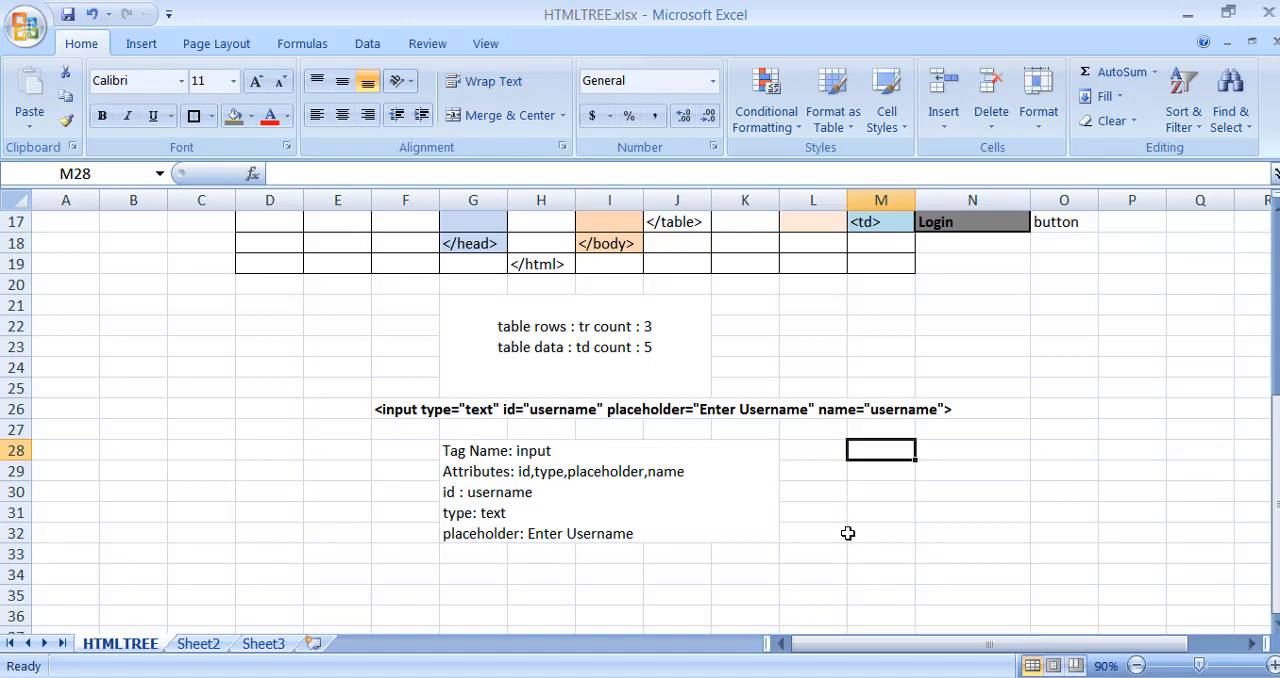
- Review the HTML tree's head children, then the body branch through <table> and <tbody> to the <tr> rows
{"action": "scroll", "coordinate": [847, 533], "scroll_direction": "up", "scroll_amount": 4}
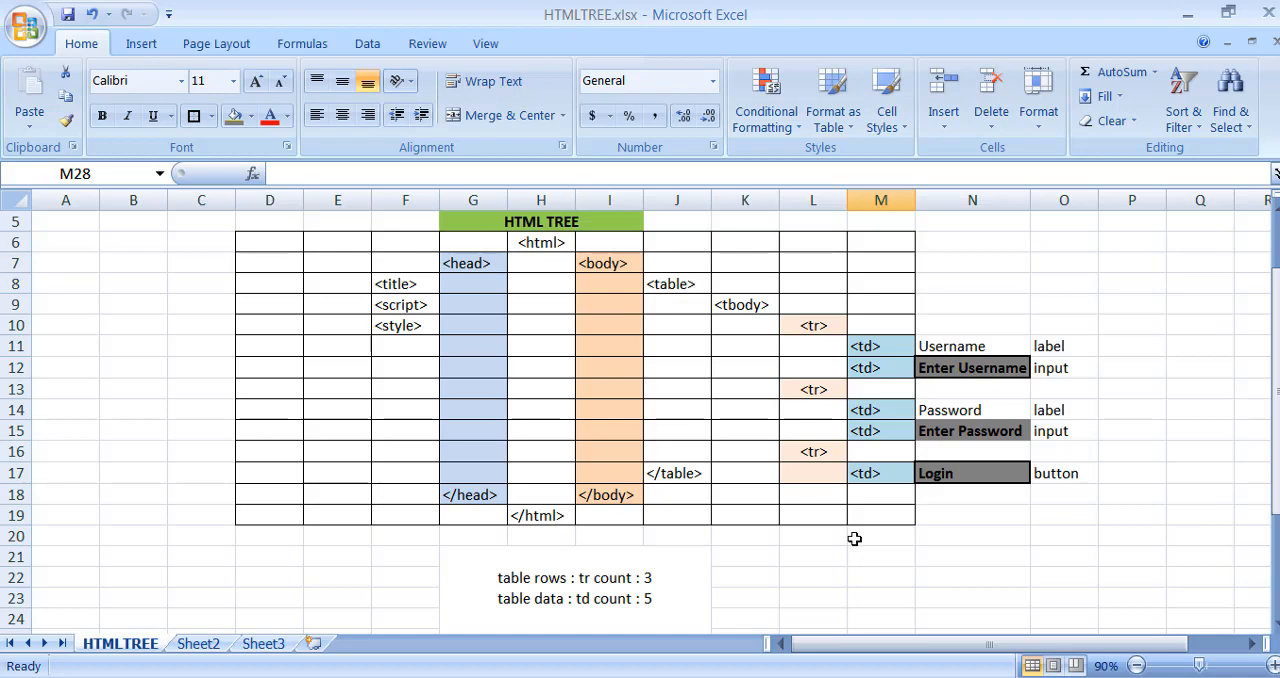
{"action": "left_click", "coordinate": [424, 285]}
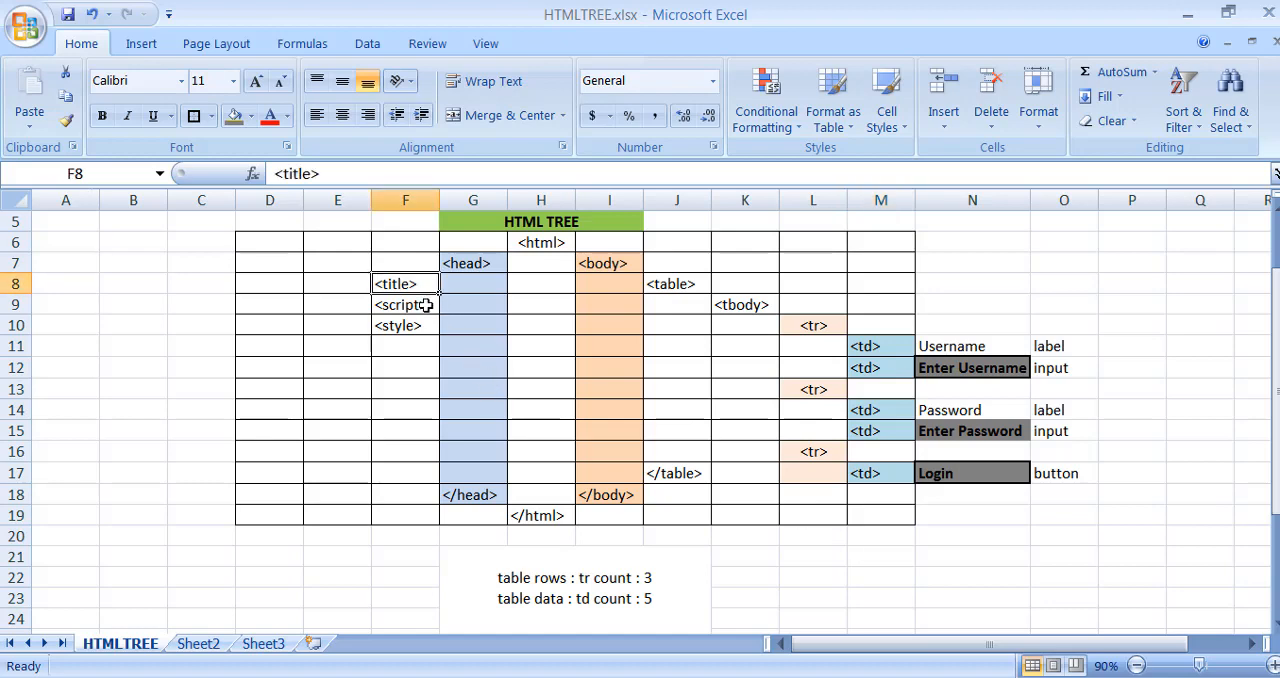
{"action": "left_click", "coordinate": [426, 305]}
{"action": "left_click", "coordinate": [426, 330]}
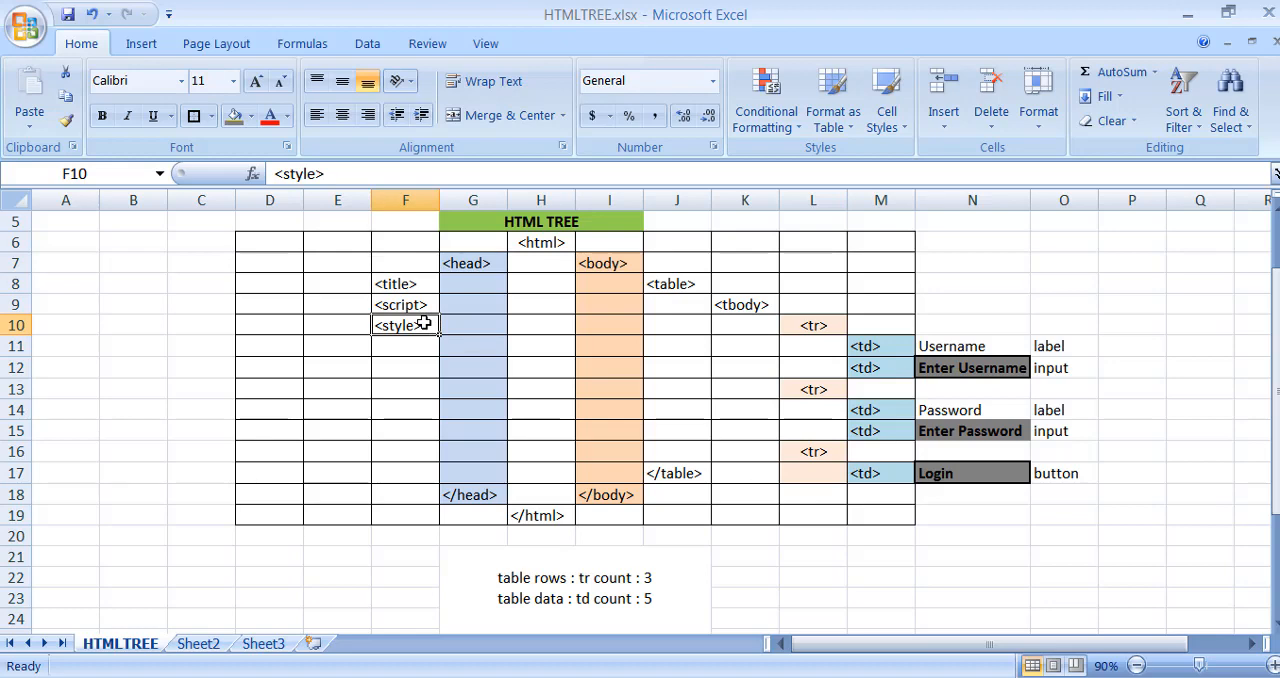
{"action": "left_click", "coordinate": [615, 262]}
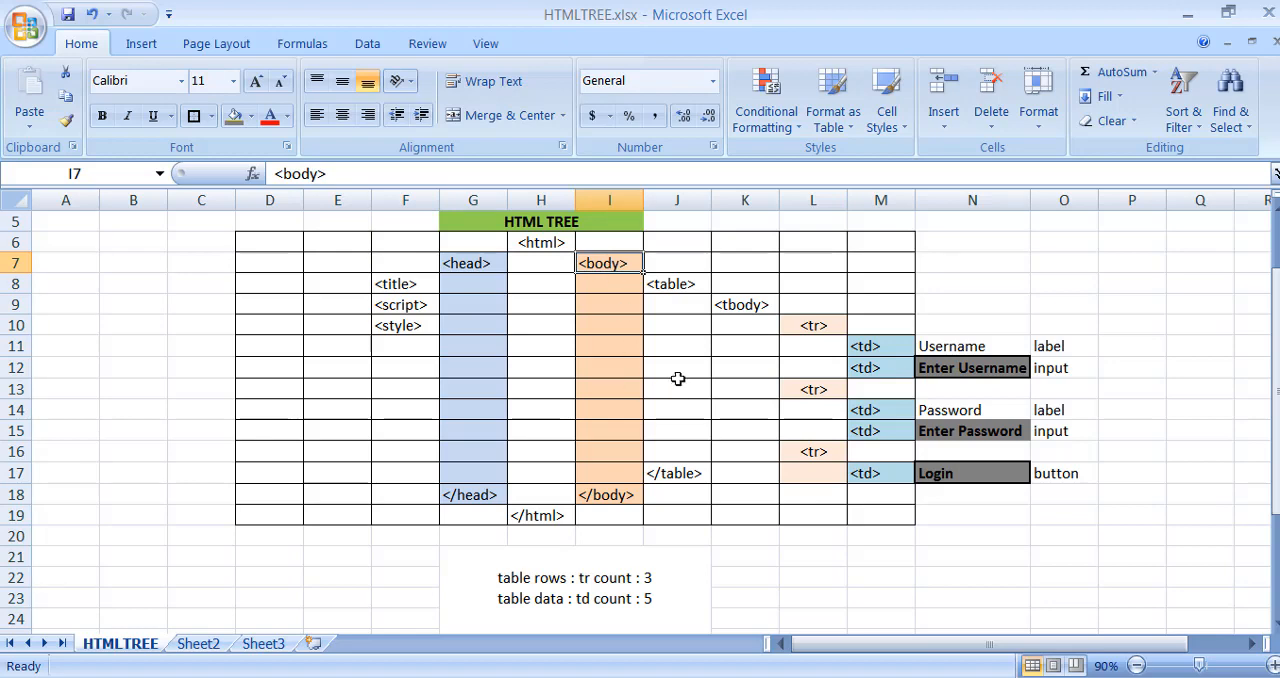
{"action": "left_click", "coordinate": [667, 284]}
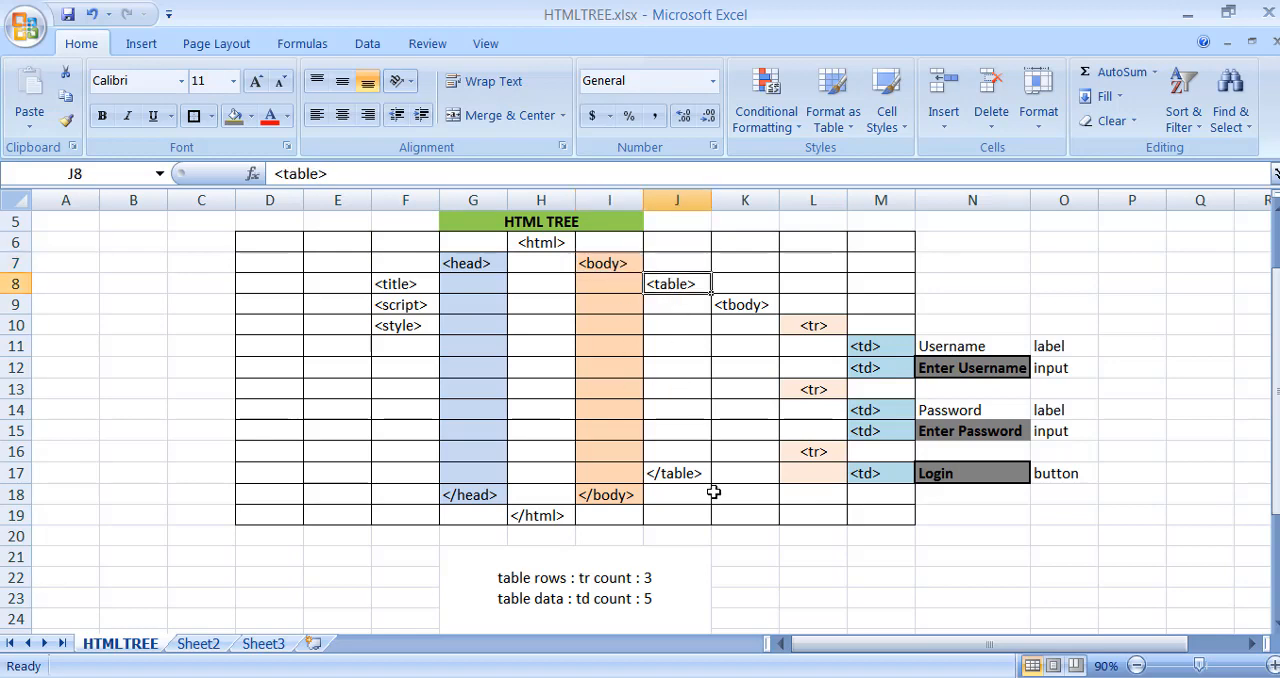
{"action": "left_click", "coordinate": [741, 302]}
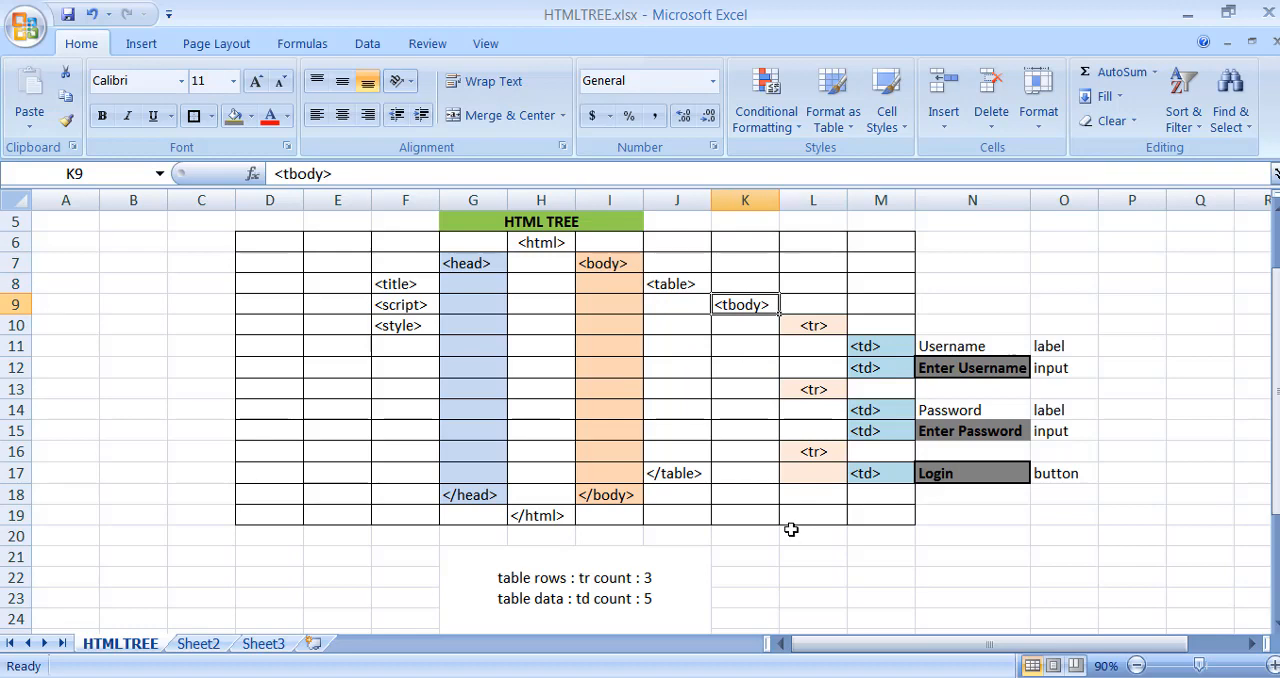
{"action": "left_click_drag", "start_coordinate": [820, 328], "coordinate": [829, 452]}
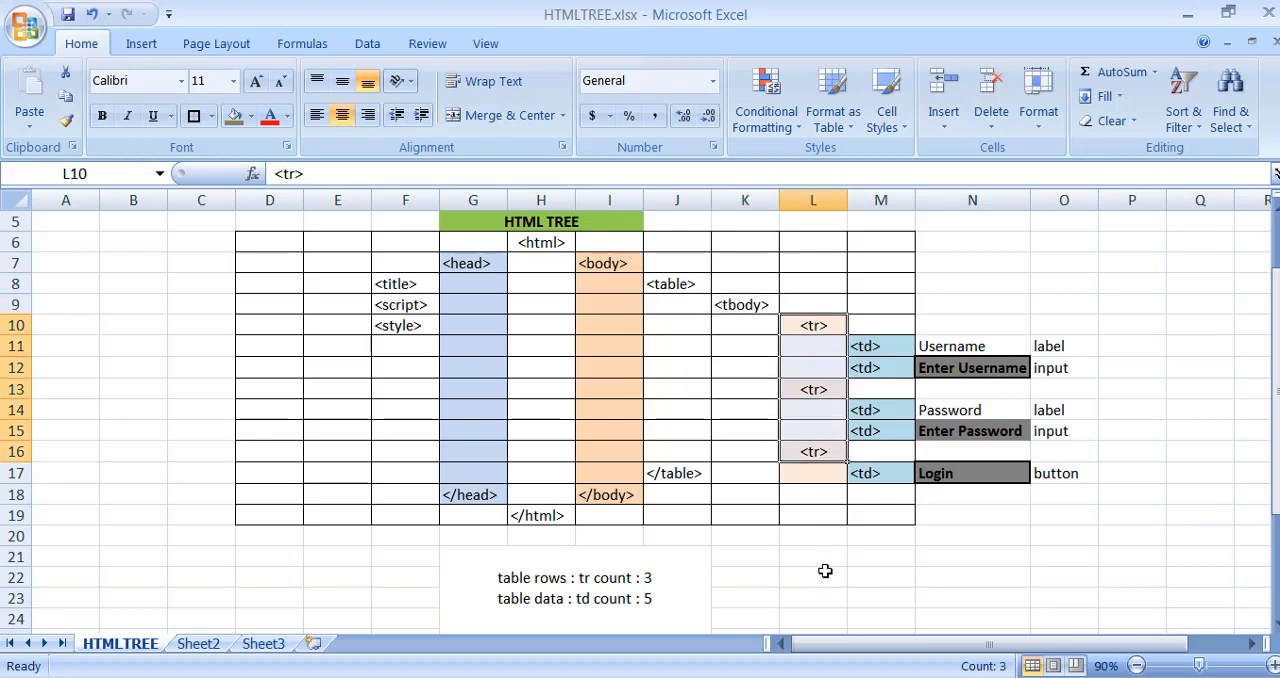
- Examine each <tr> row of the HTML tree with its <td> cells and the username, password and login elements
{"action": "left_click", "coordinate": [808, 331]}
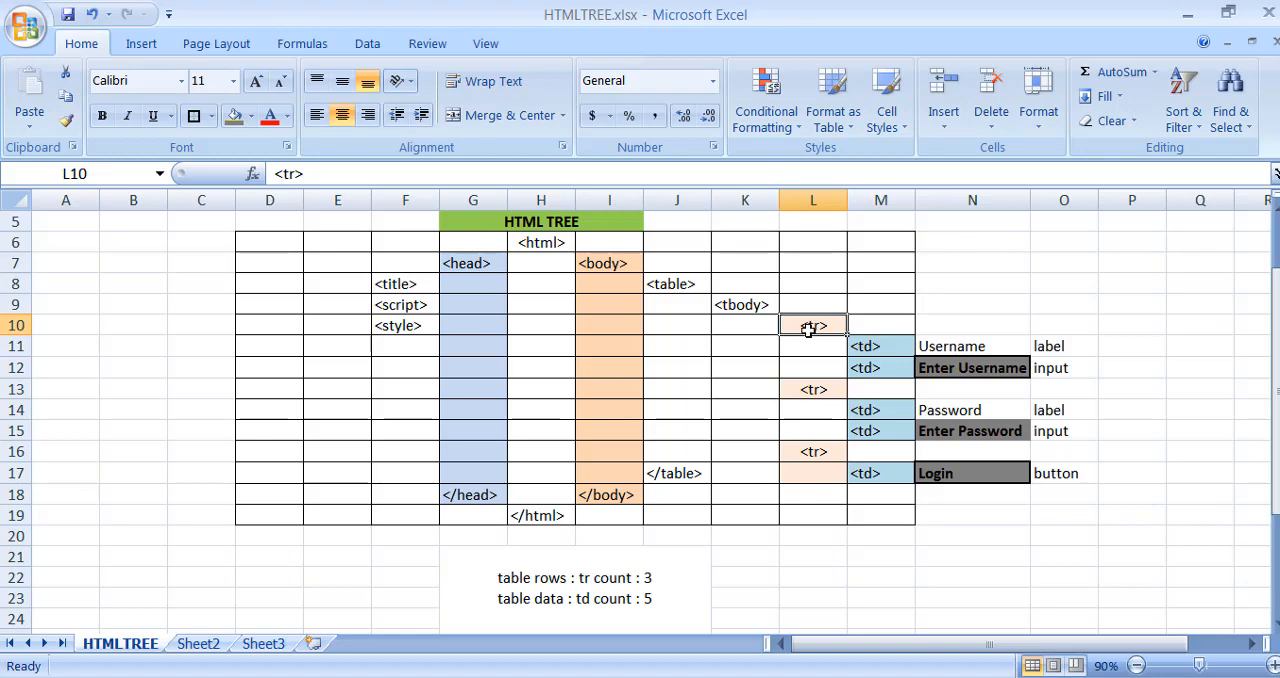
{"action": "left_click_drag", "start_coordinate": [891, 345], "coordinate": [890, 364]}
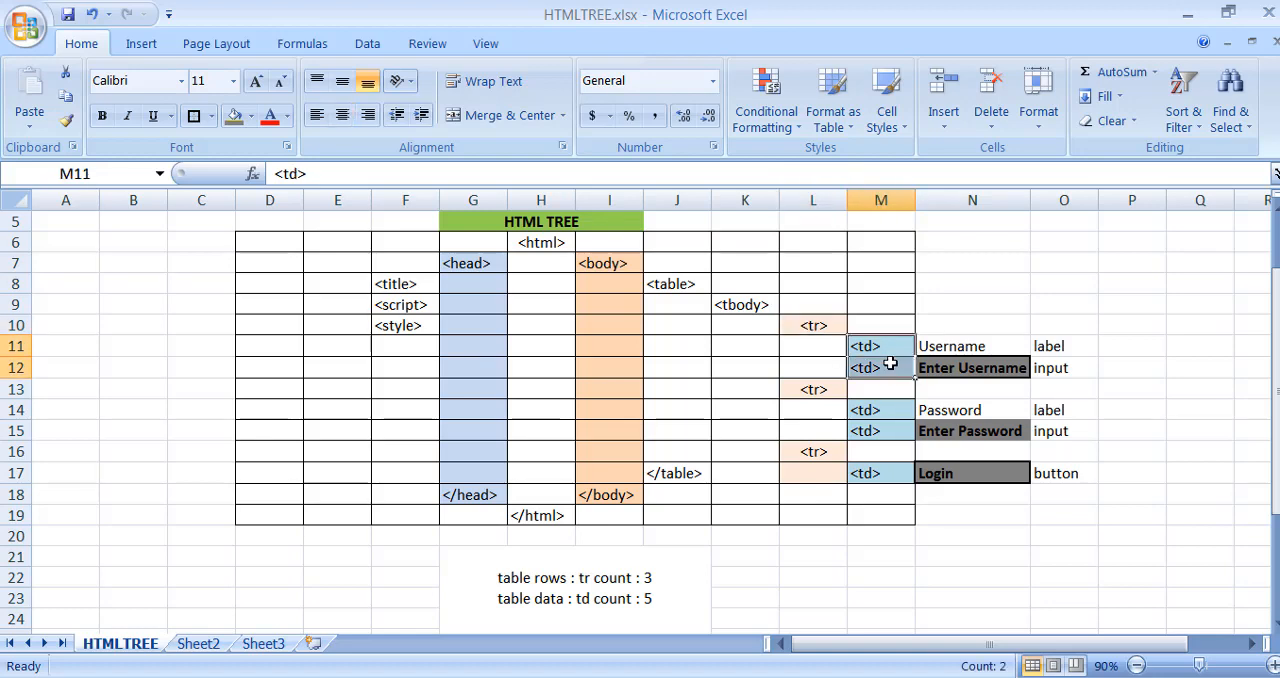
{"action": "left_click", "coordinate": [886, 341]}
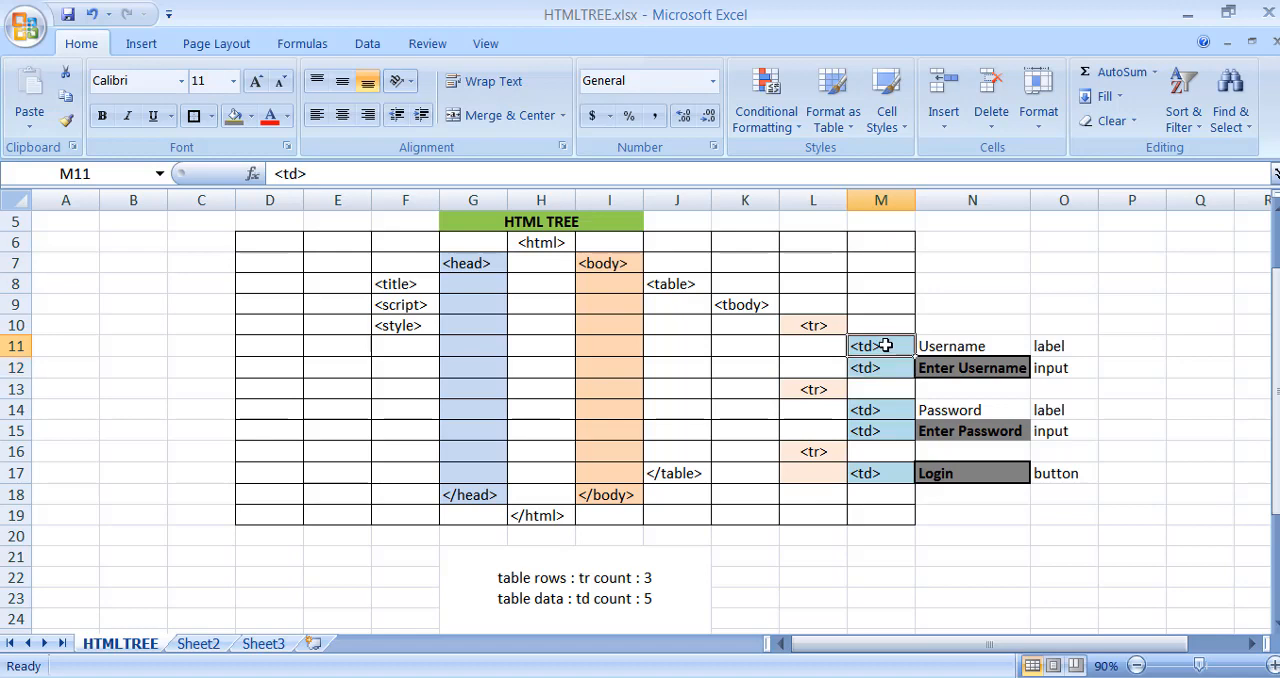
{"action": "left_click", "coordinate": [937, 345]}
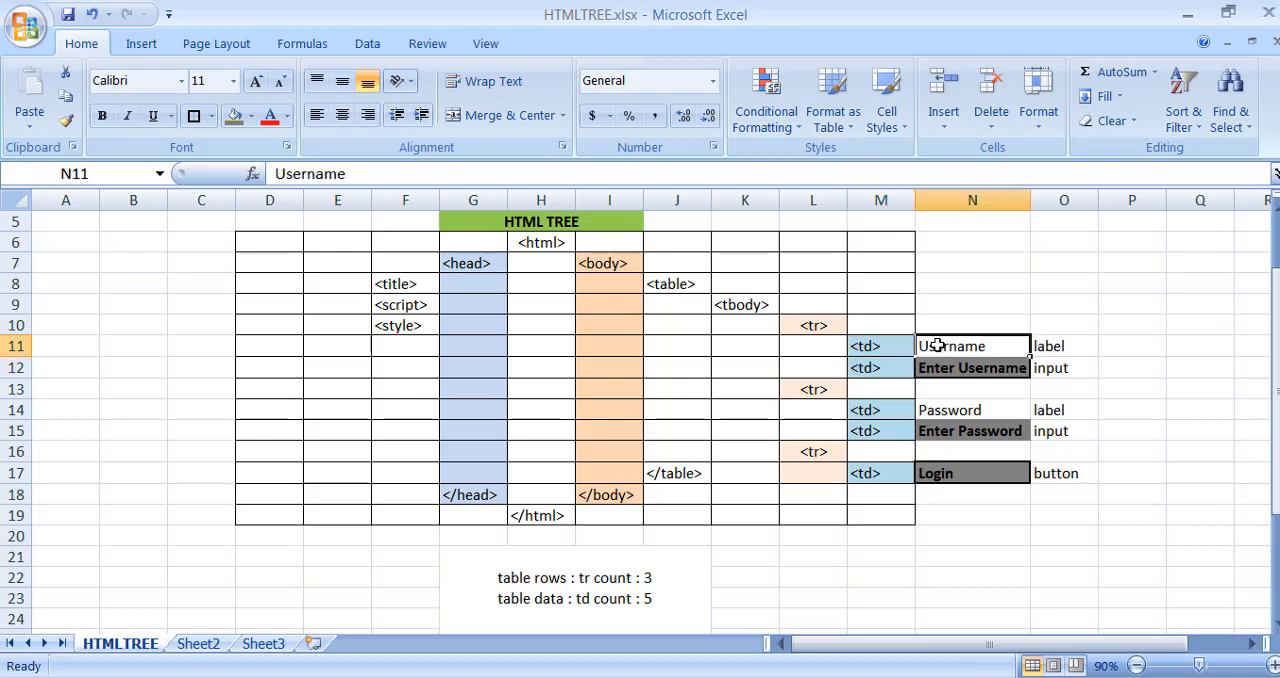
{"action": "left_click", "coordinate": [893, 368]}
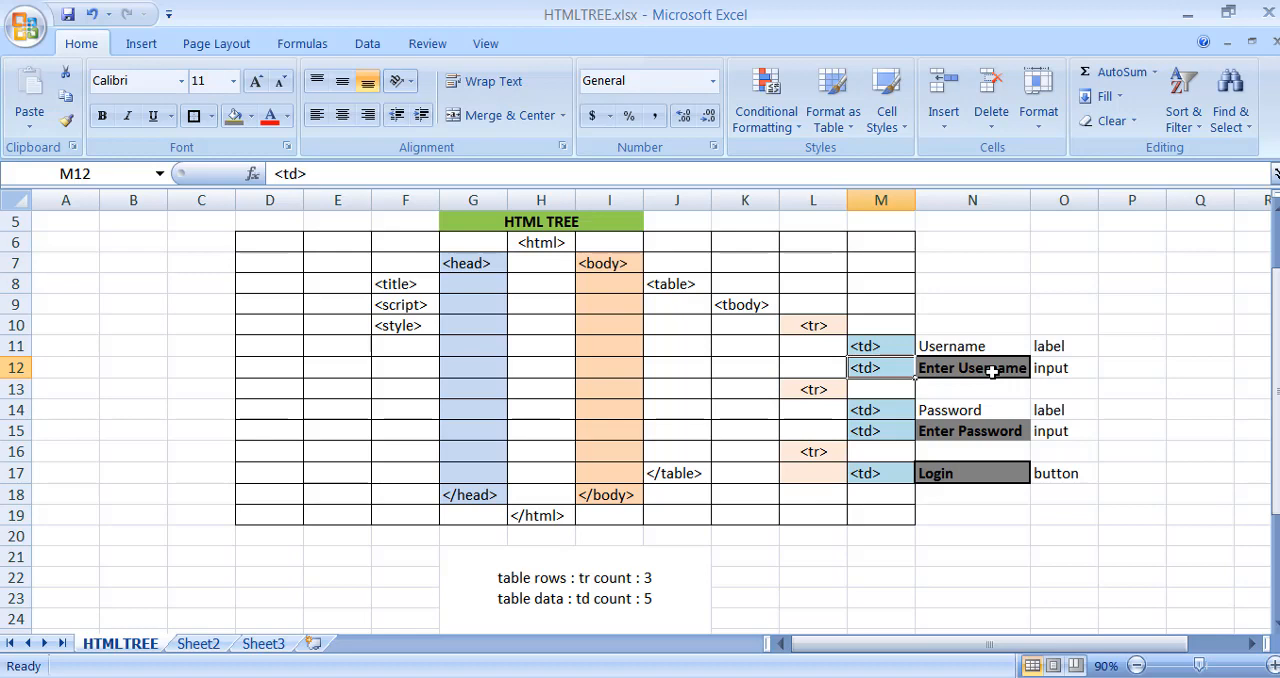
{"action": "left_click", "coordinate": [813, 388]}
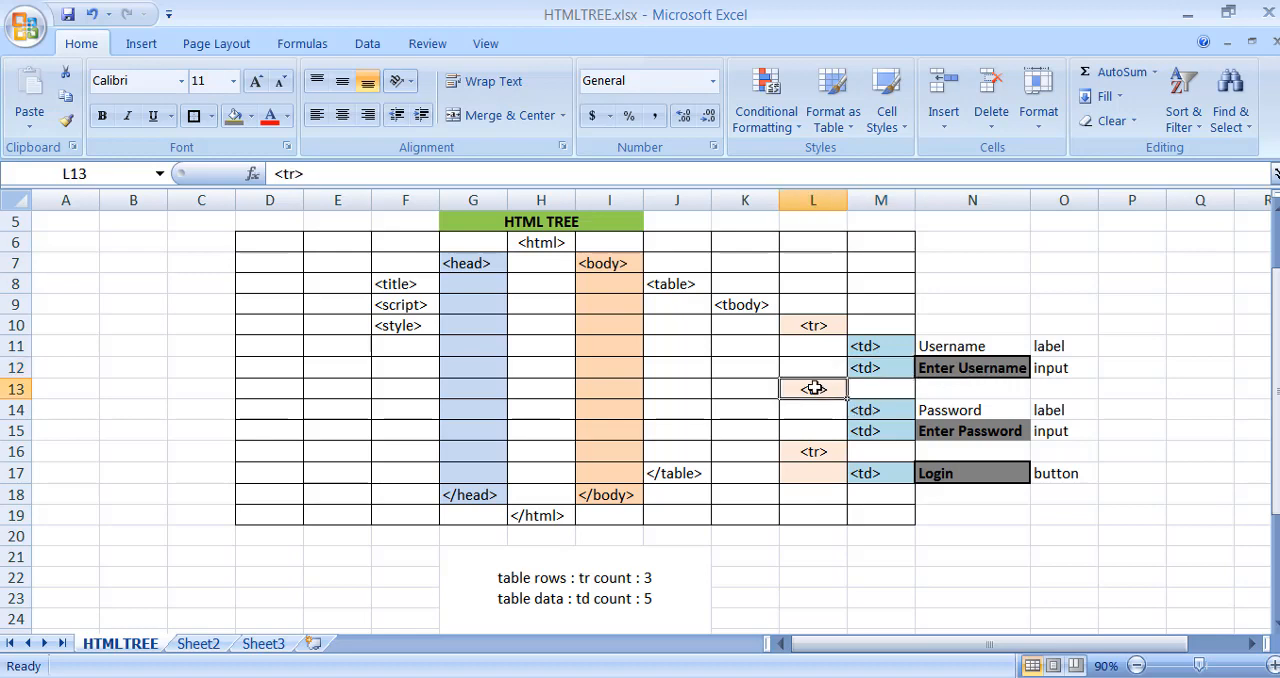
{"action": "left_click_drag", "start_coordinate": [877, 405], "coordinate": [879, 424]}
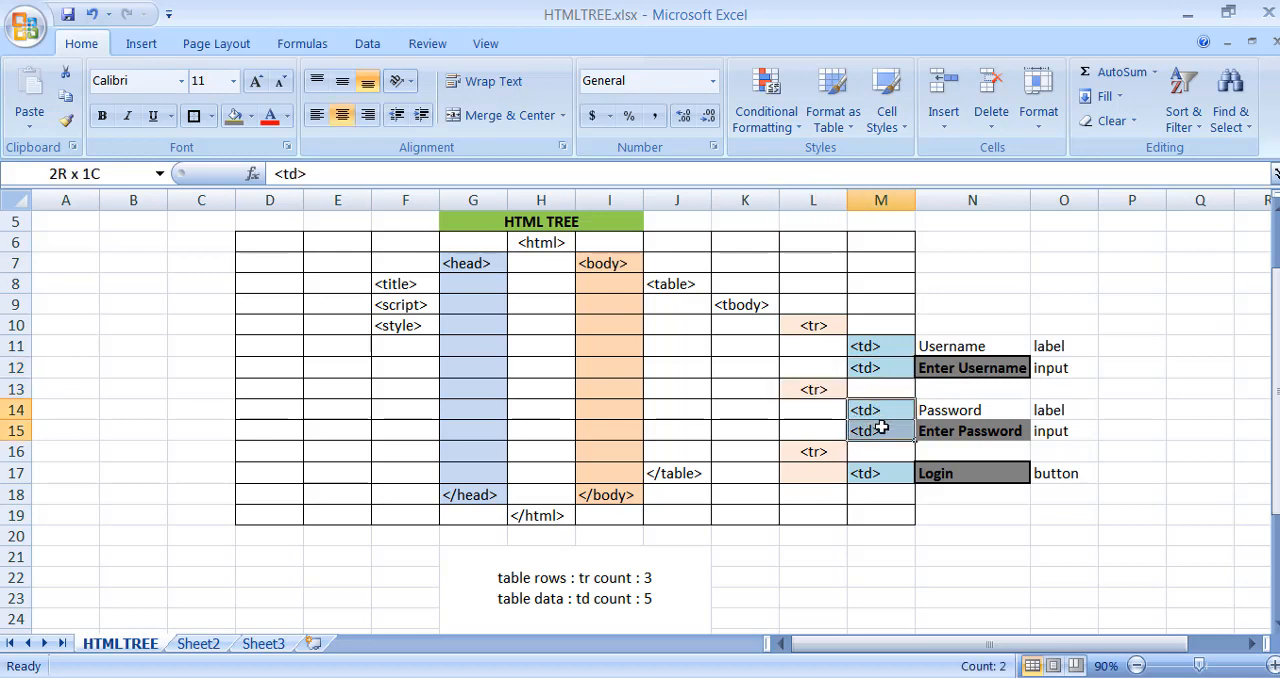
{"action": "left_click", "coordinate": [884, 413]}
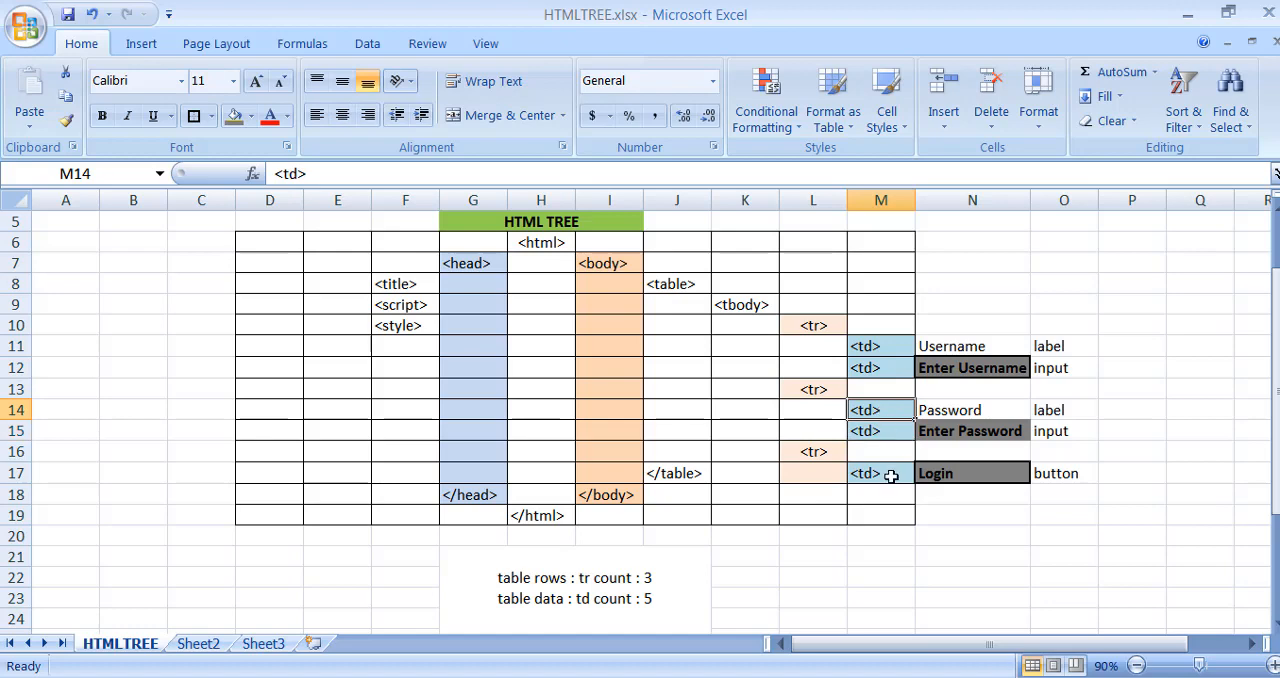
{"action": "left_click", "coordinate": [970, 410]}
{"action": "left_click", "coordinate": [877, 436]}
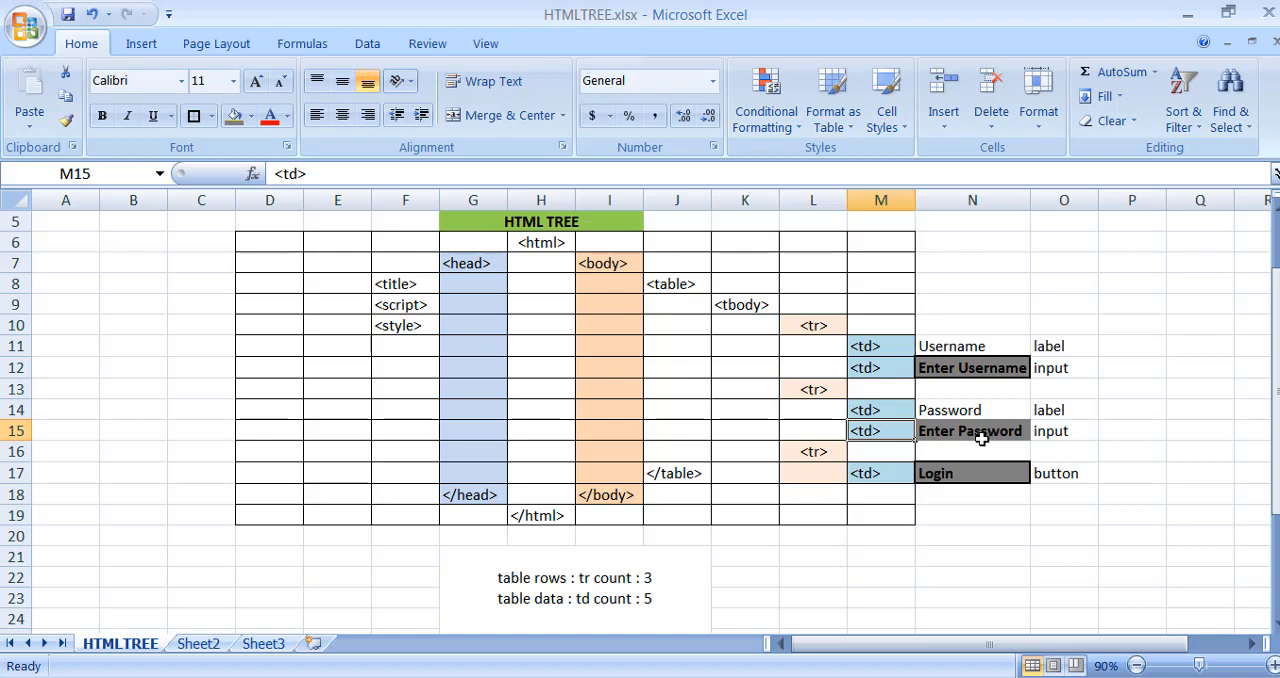
{"action": "left_click", "coordinate": [815, 452]}
{"action": "left_click", "coordinate": [872, 474]}
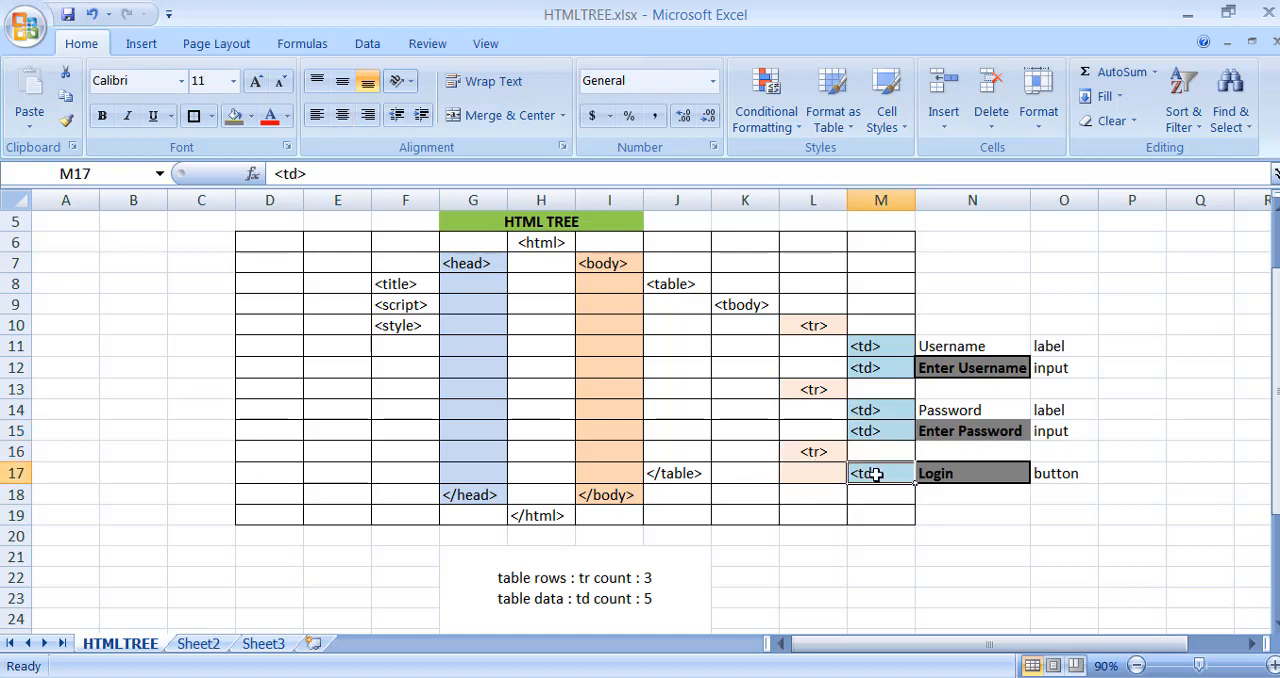
{"action": "left_click", "coordinate": [931, 473]}
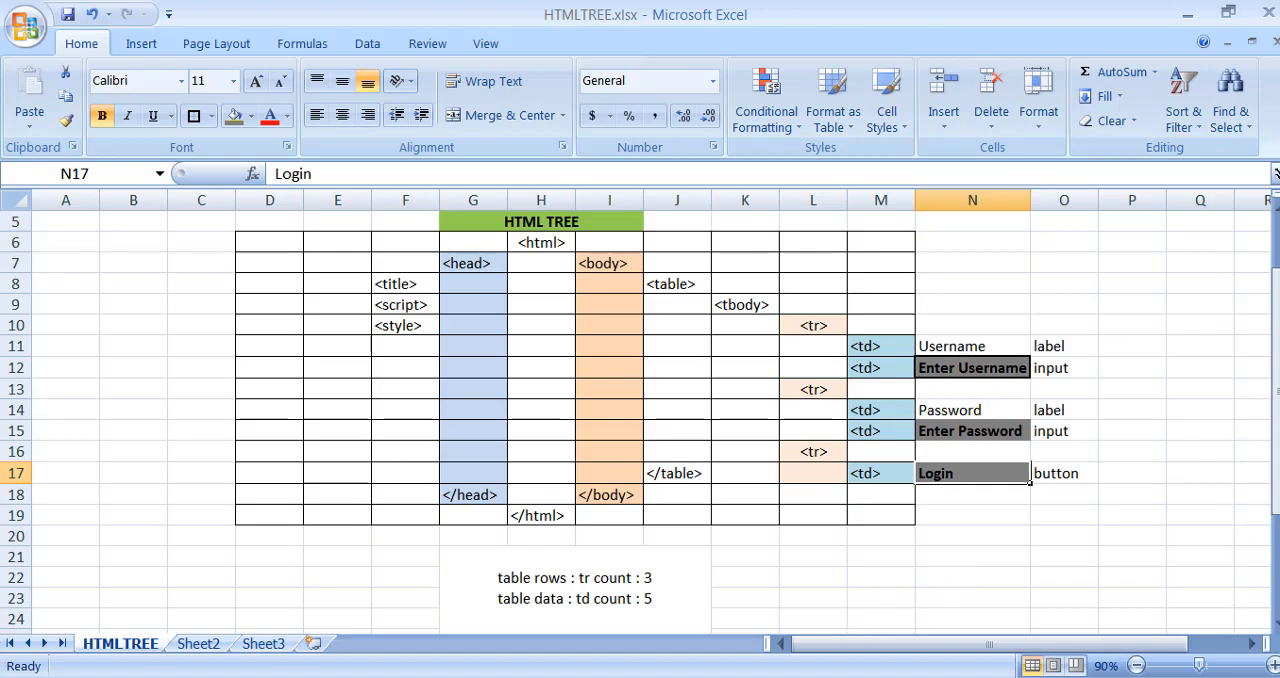
- Switch to Chrome and close the open Settings and Extensions pages
{"action": "left_click", "coordinate": [270, 674]}
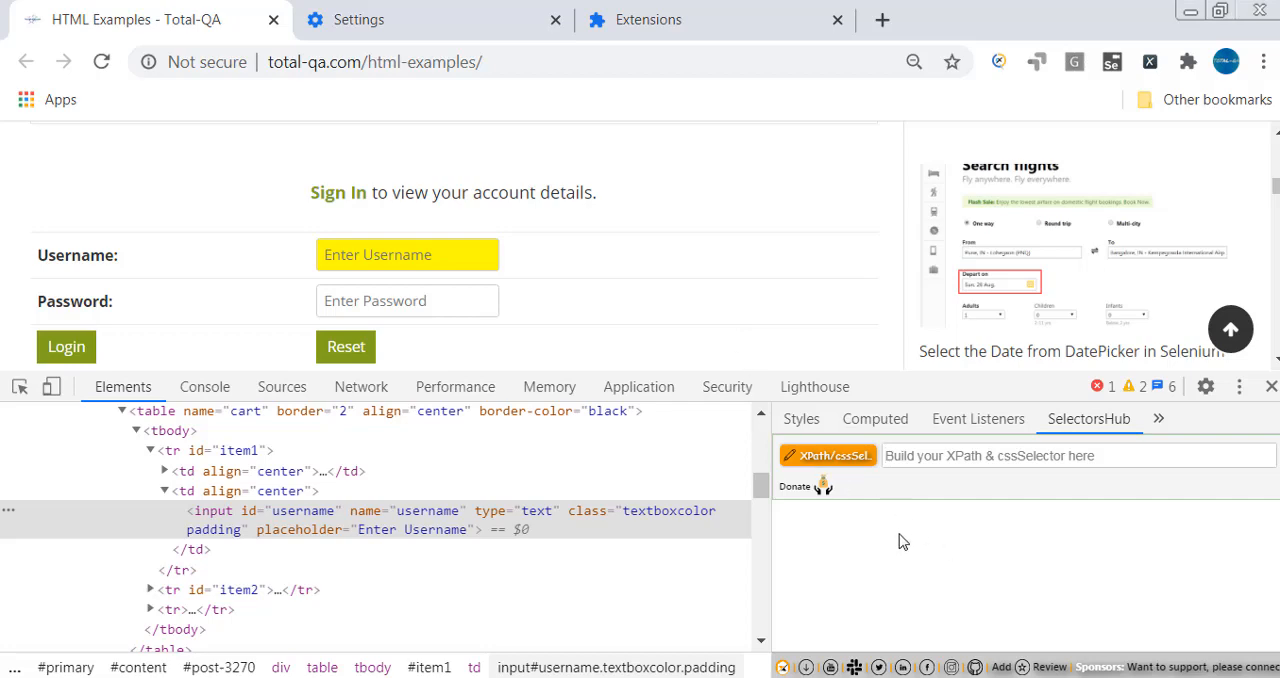
{"action": "left_click", "coordinate": [399, 20]}
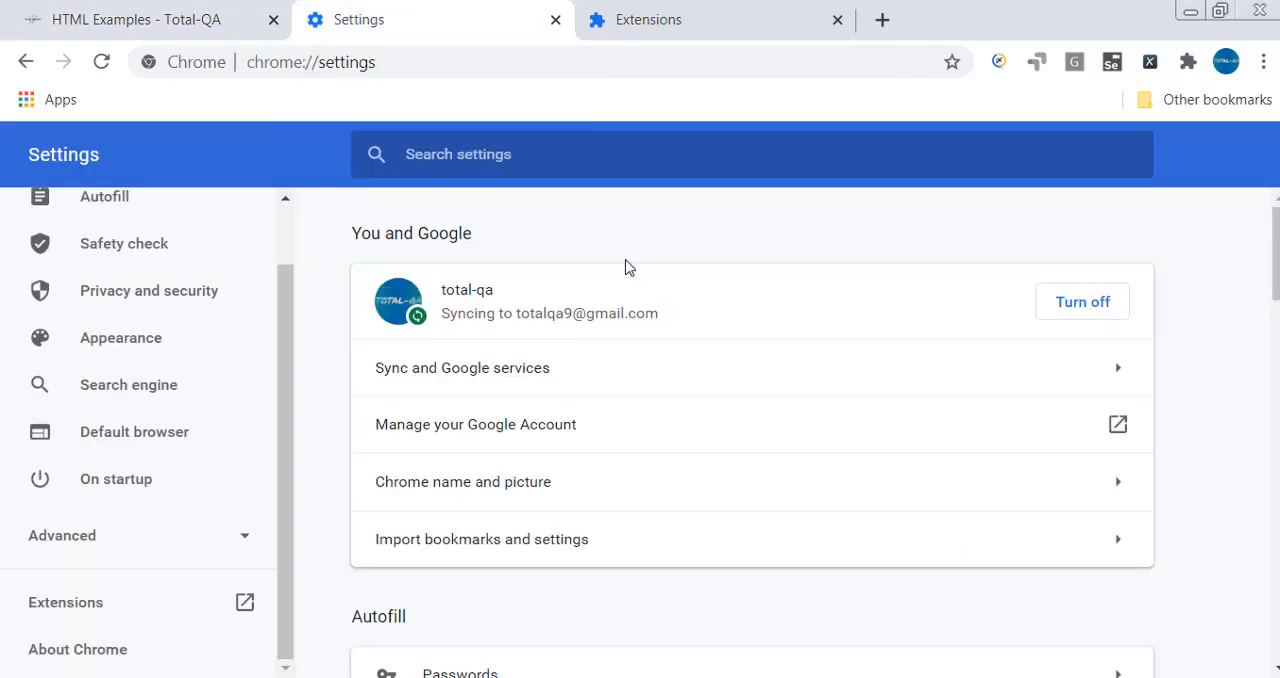
{"action": "left_click", "coordinate": [556, 20]}
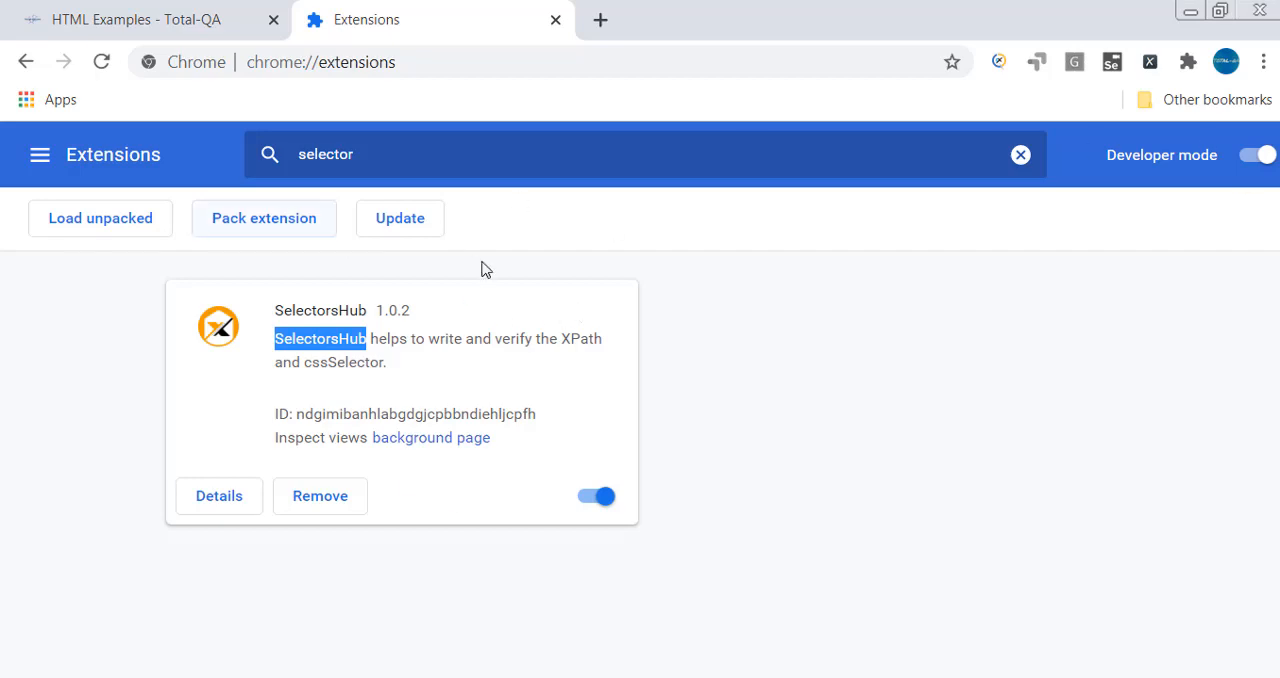
{"action": "left_click", "coordinate": [556, 20]}
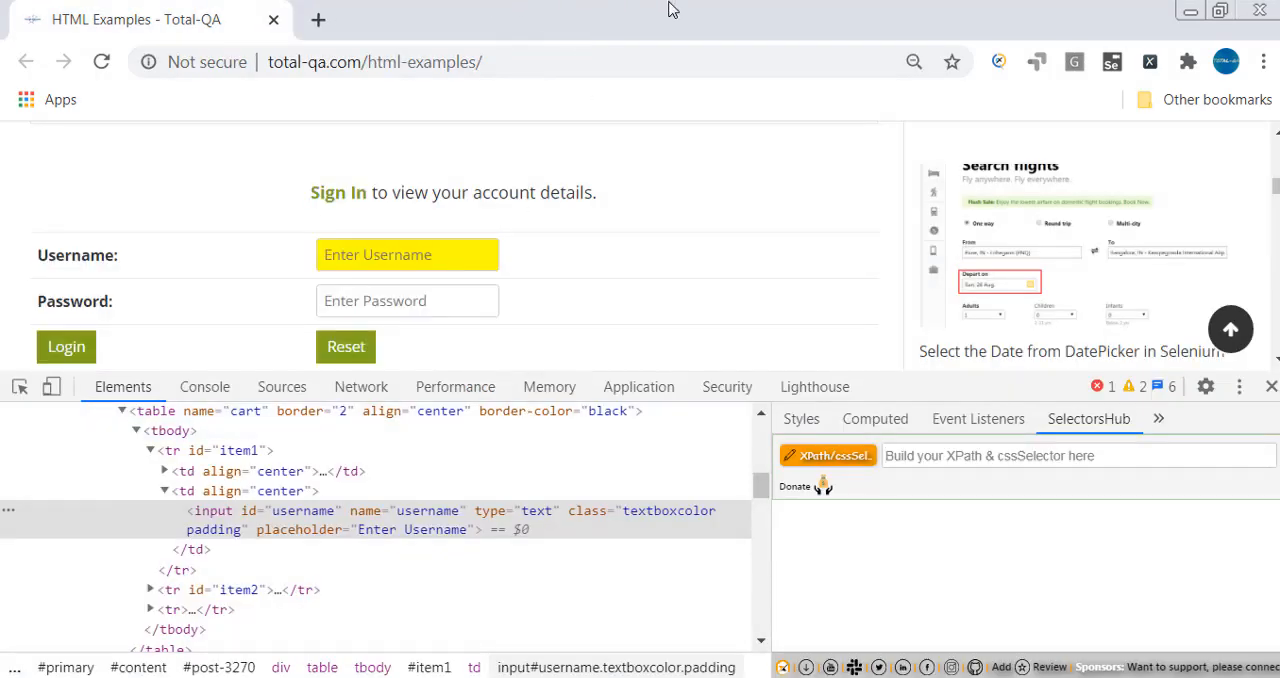
- Open the browser's Extensions page from Settings and search the installed extensions for "selectorshub"
{"action": "left_click", "coordinate": [1264, 62]}
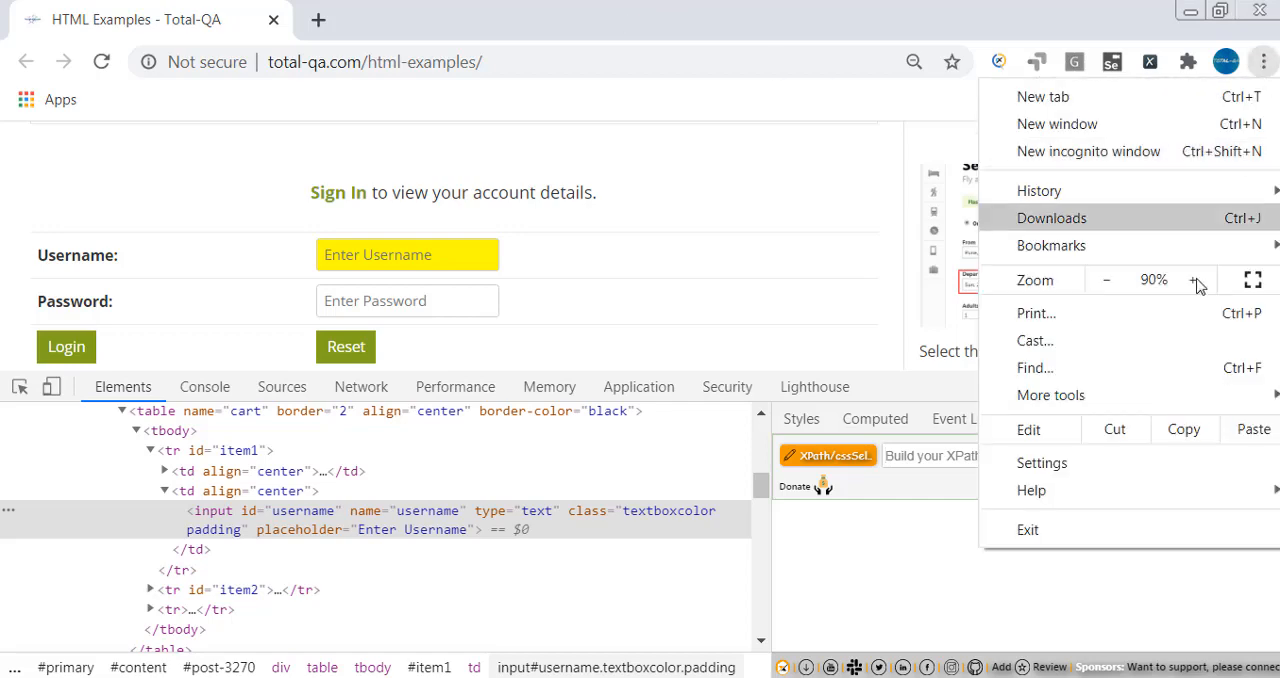
{"action": "left_click", "coordinate": [1126, 466]}
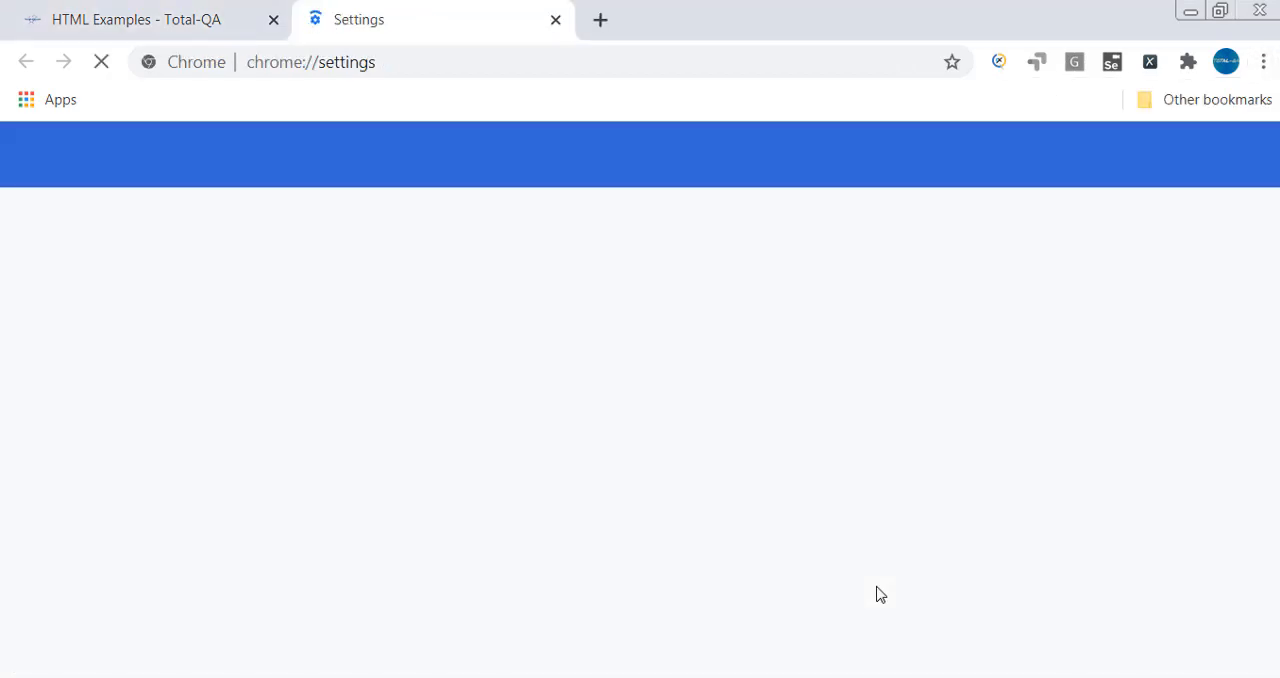
{"action": "scroll", "coordinate": [162, 604], "scroll_direction": "down", "scroll_amount": 2}
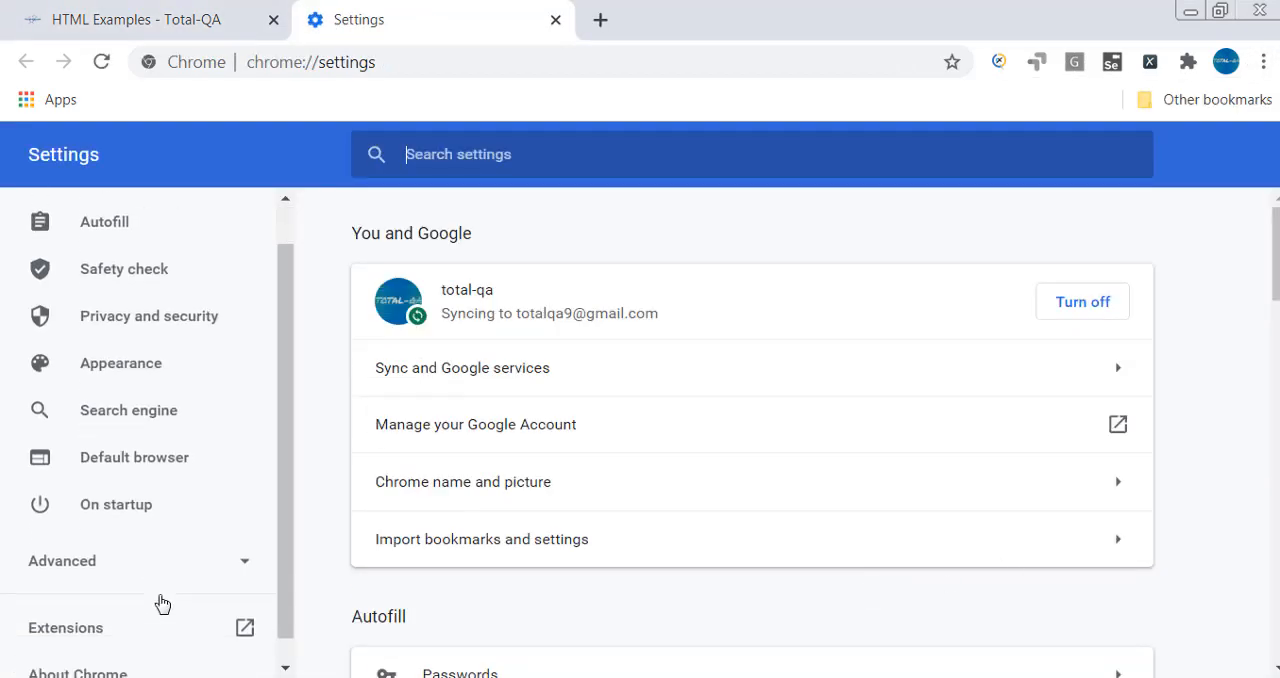
{"action": "left_click", "coordinate": [80, 608]}
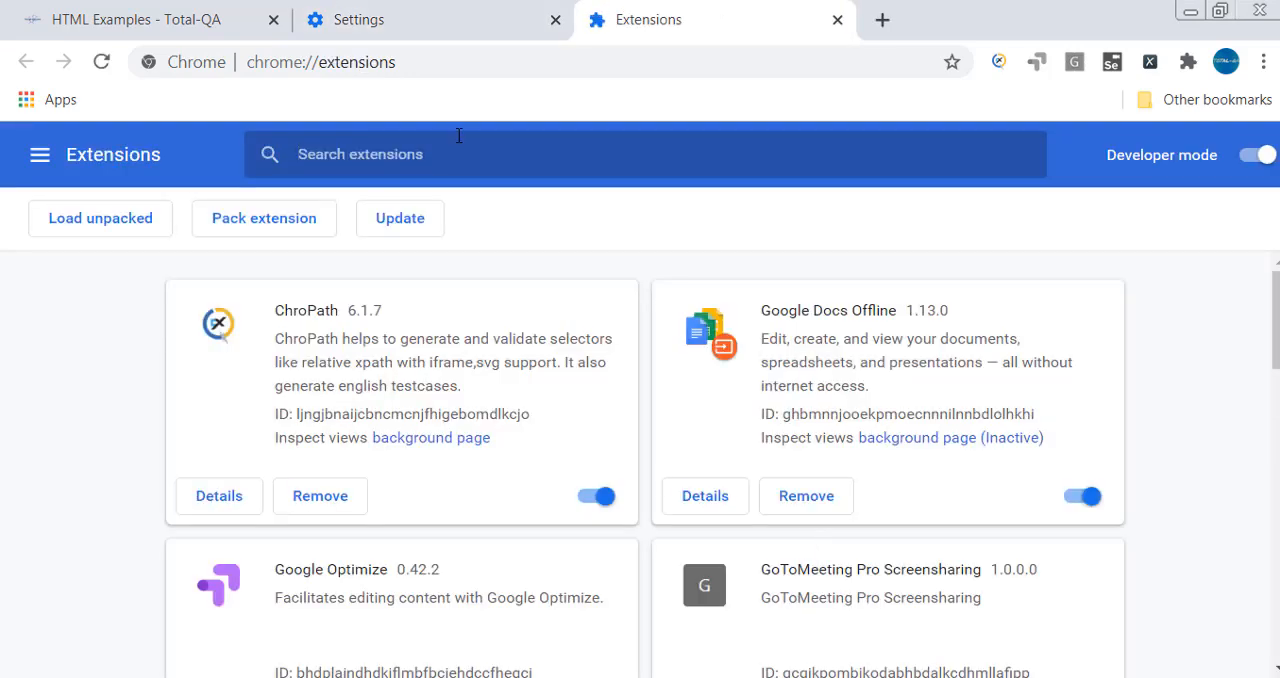
{"action": "left_click", "coordinate": [459, 135]}
{"action": "type", "text": "selector"}
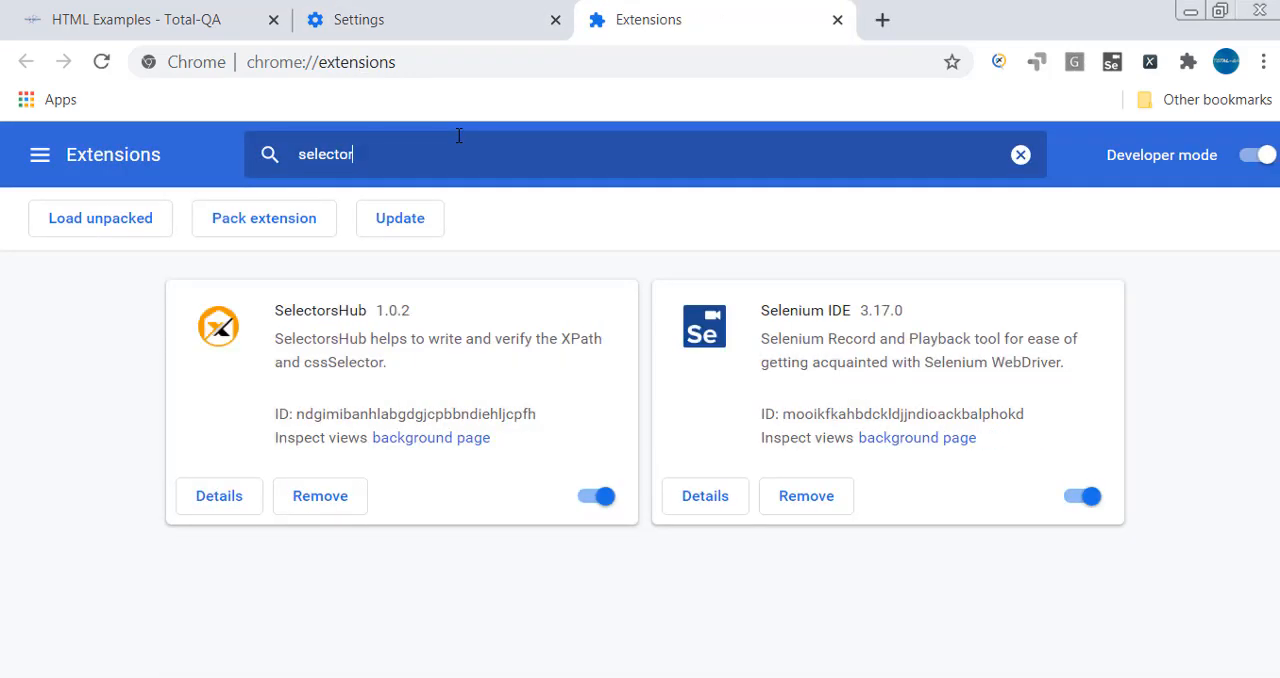
{"action": "type", "text": "shub"}
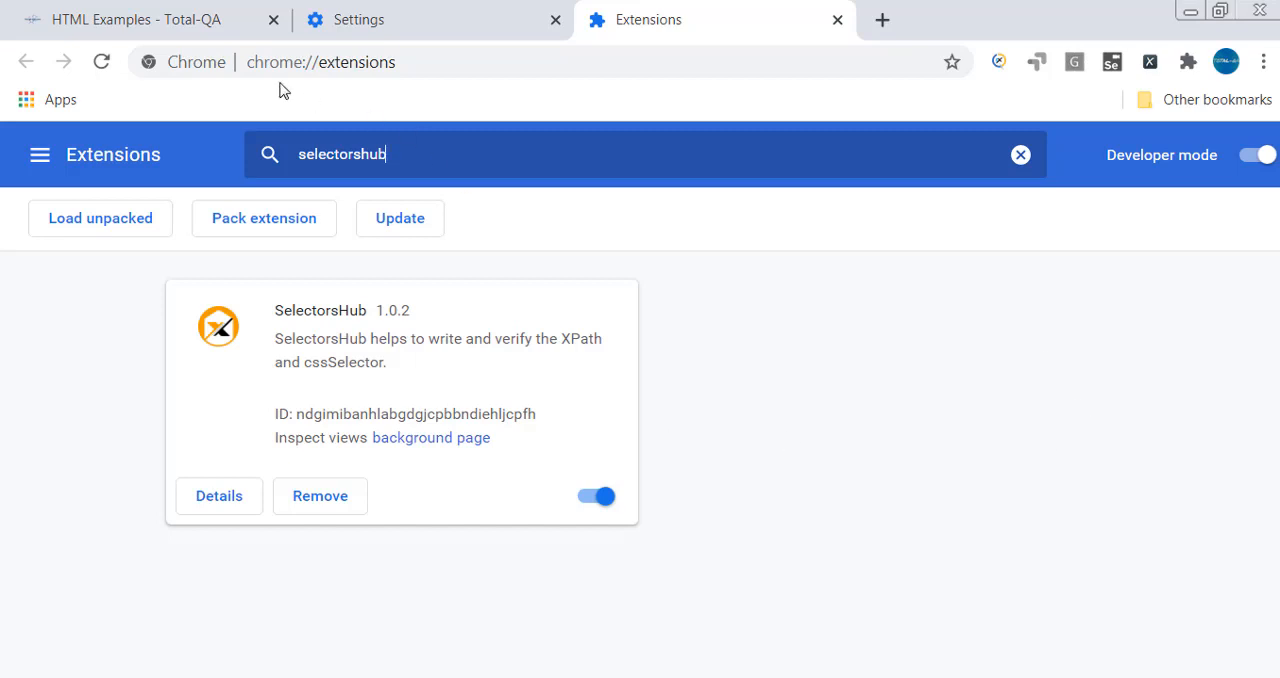
- Close the developer tools on the HTML Examples page, then inspect the Username field again and show SelectorsHub
{"action": "left_click", "coordinate": [220, 24]}
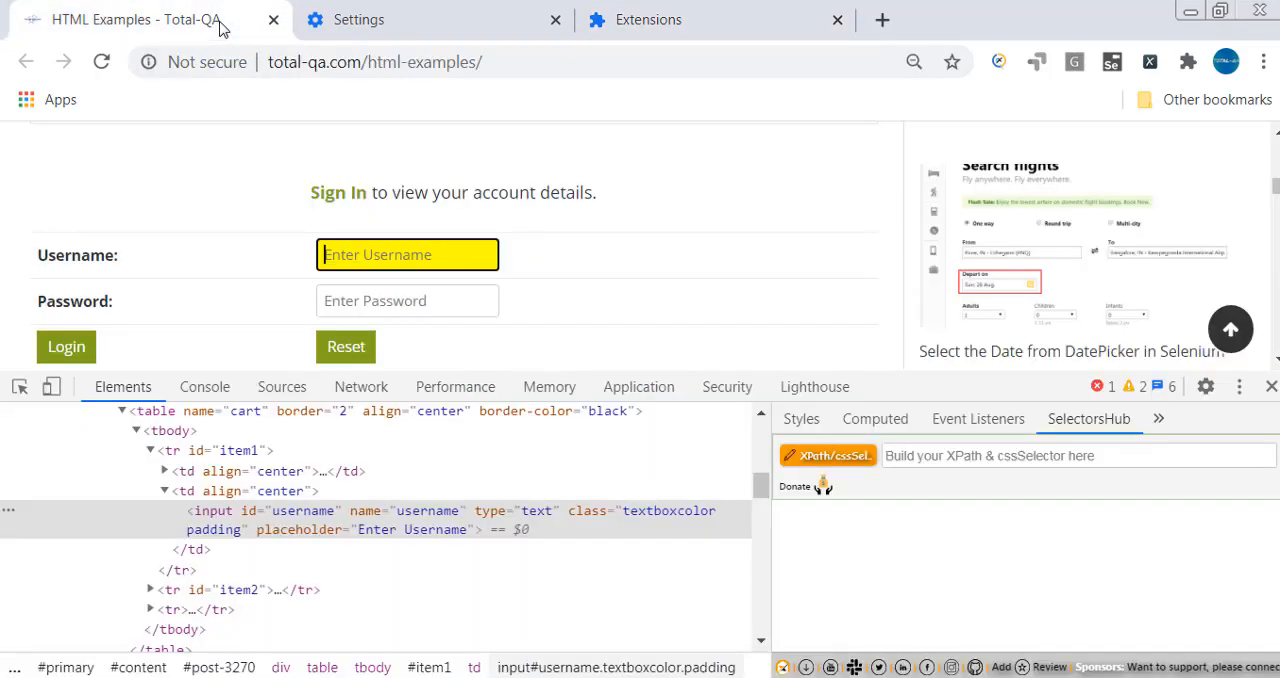
{"action": "left_click", "coordinate": [1271, 386]}
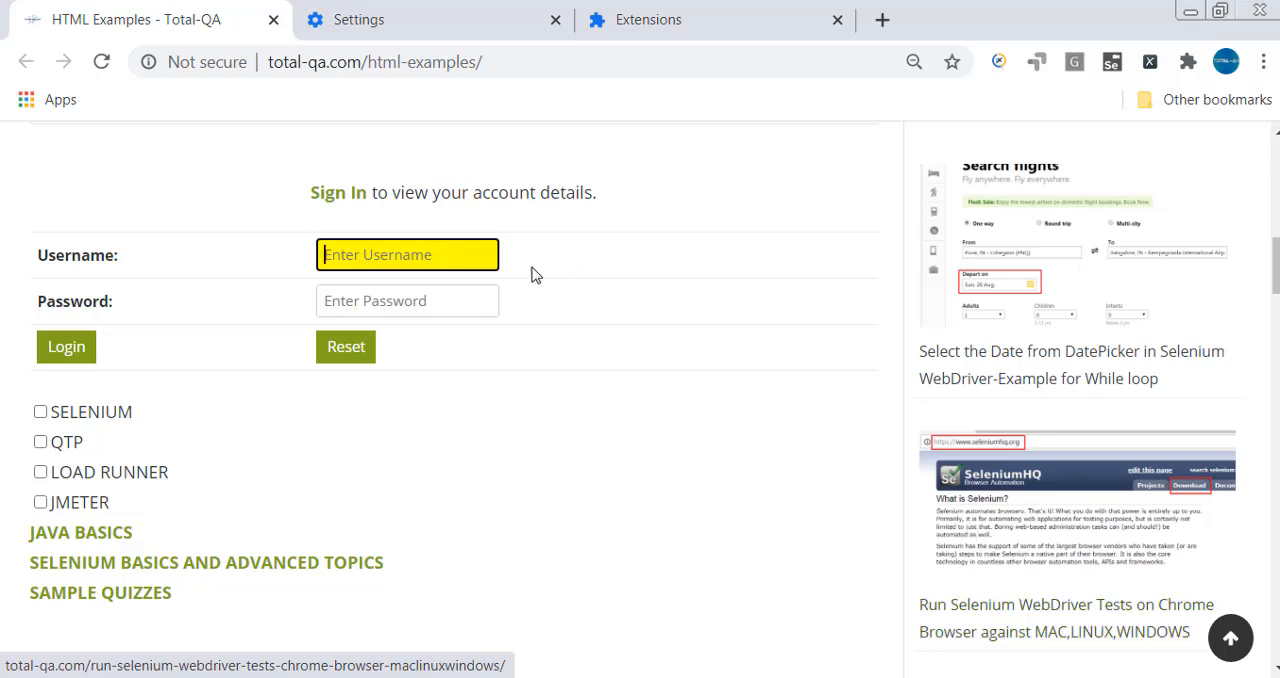
{"action": "right_click", "coordinate": [419, 254]}
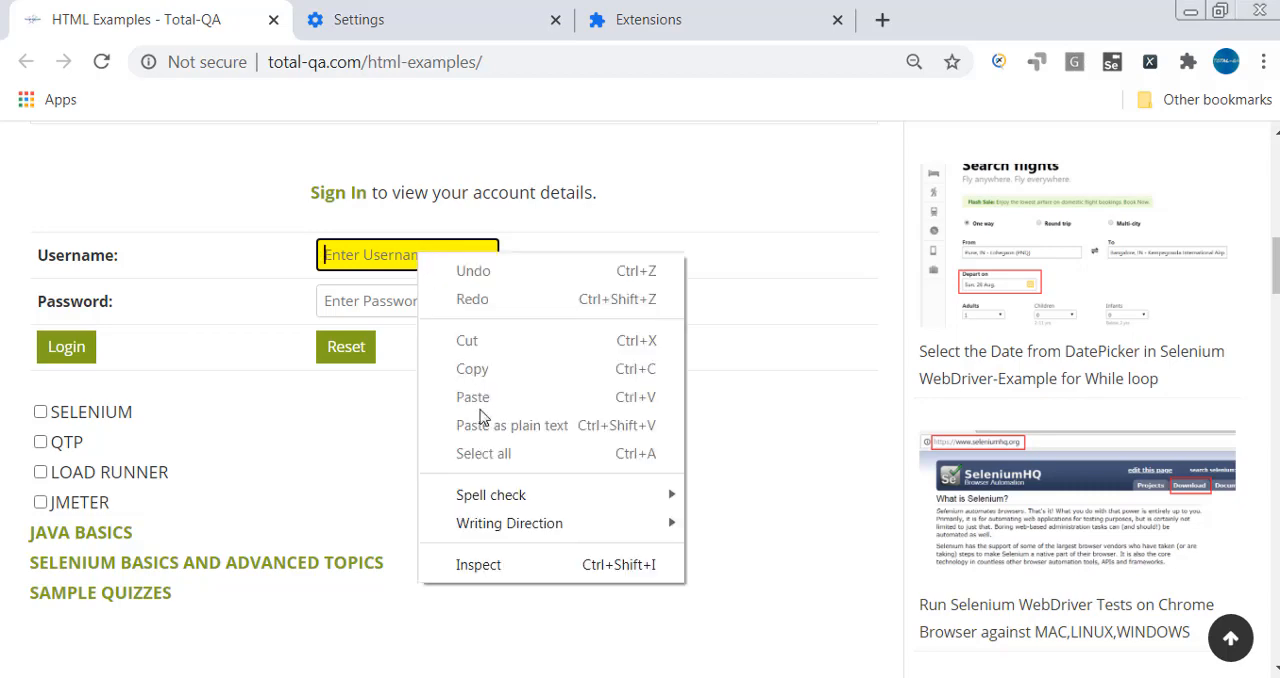
{"action": "left_click", "coordinate": [509, 562]}
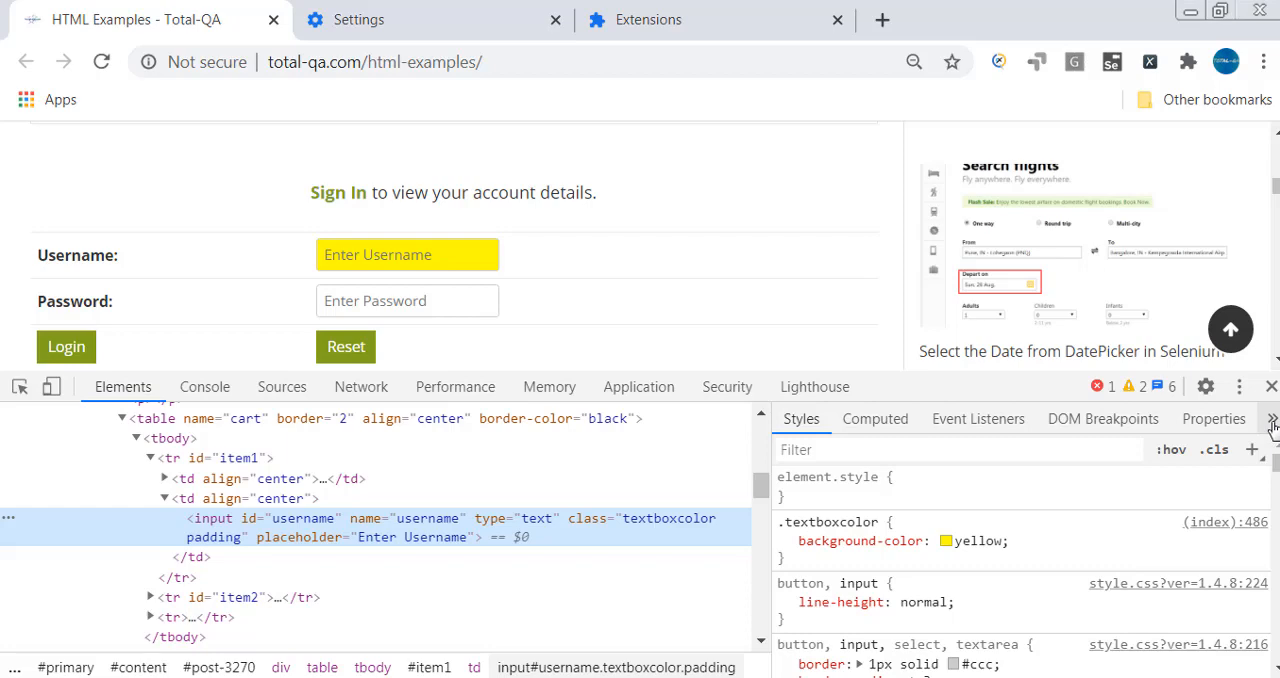
{"action": "left_click", "coordinate": [1272, 420]}
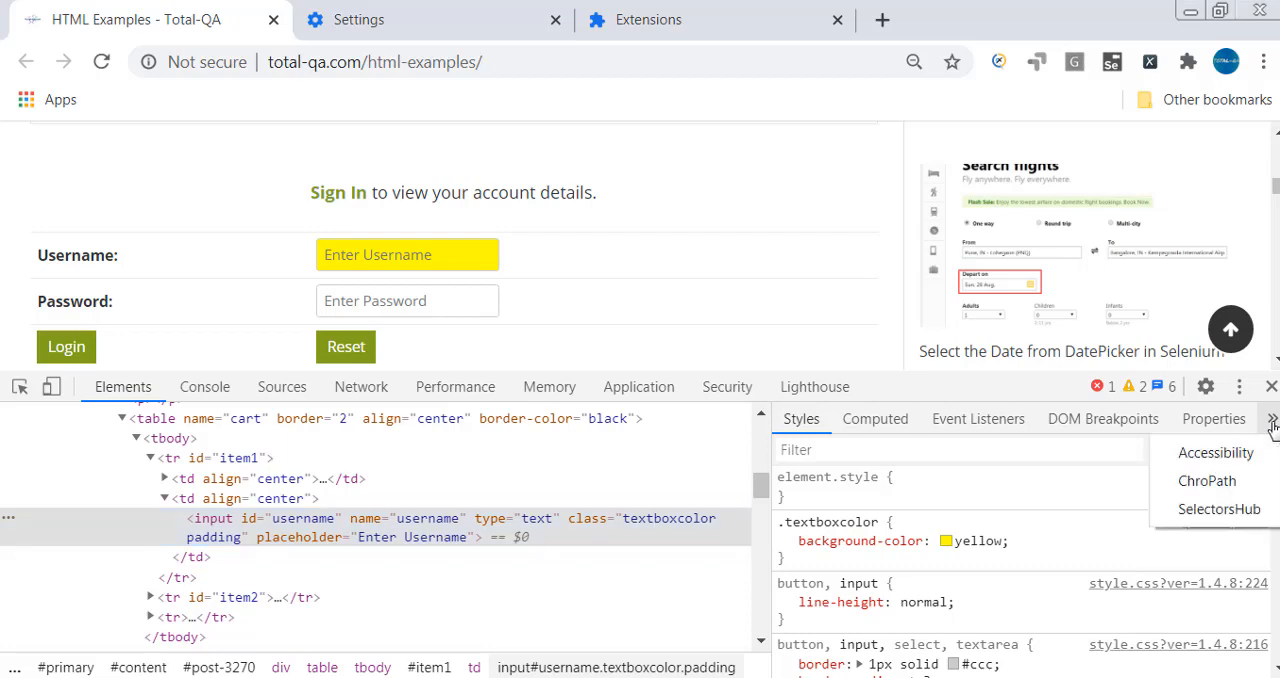
{"action": "left_click", "coordinate": [1241, 508]}
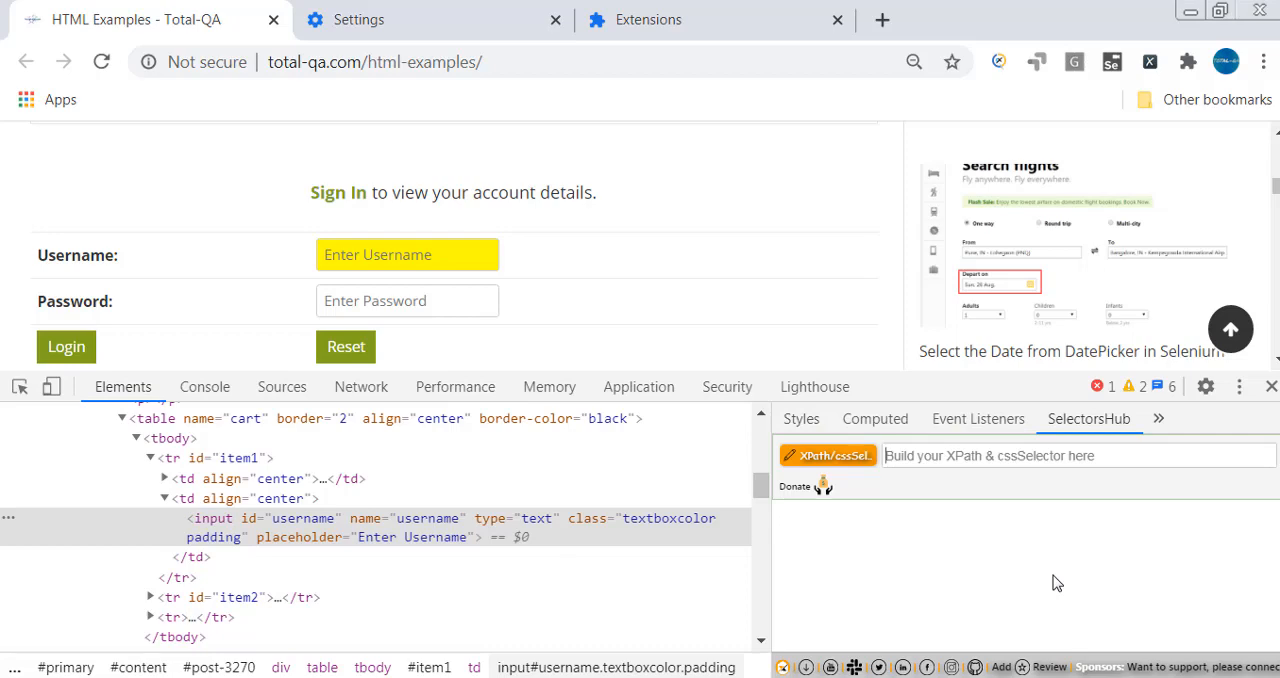
- Look up the selector "table" in SelectorsHub to find matching page elements, then clear the selector
{"action": "type", "text": "t"}
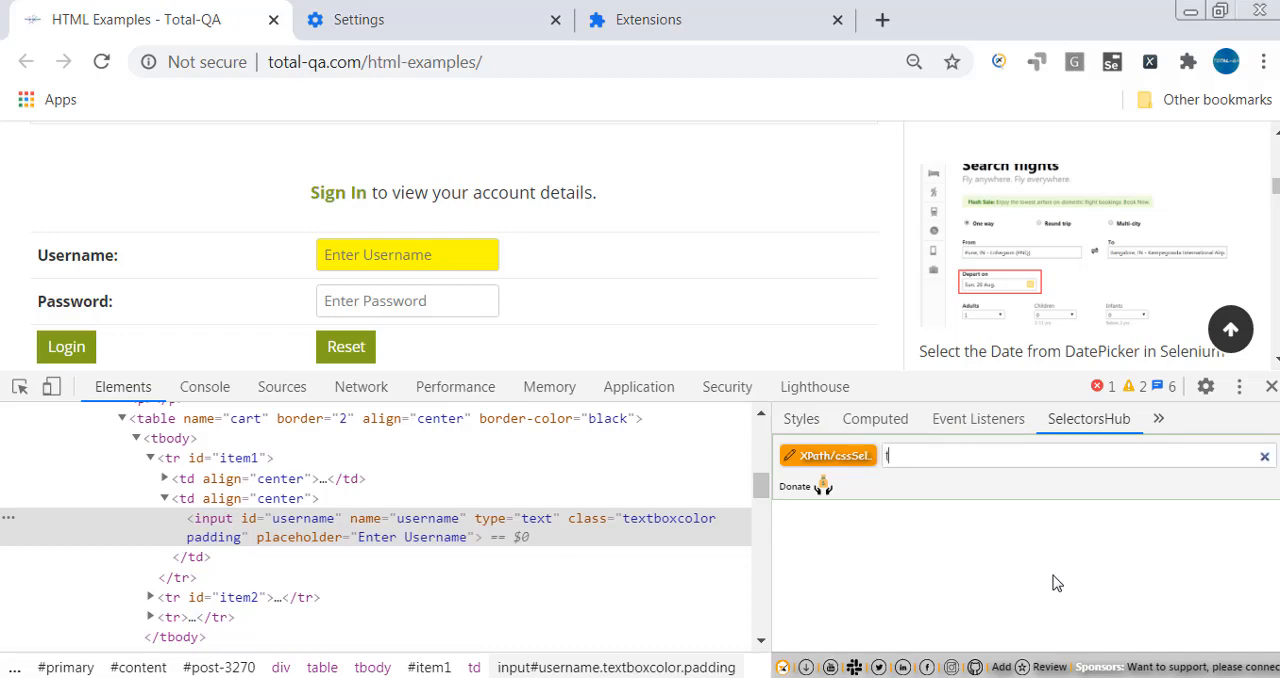
{"action": "type", "text": "able"}
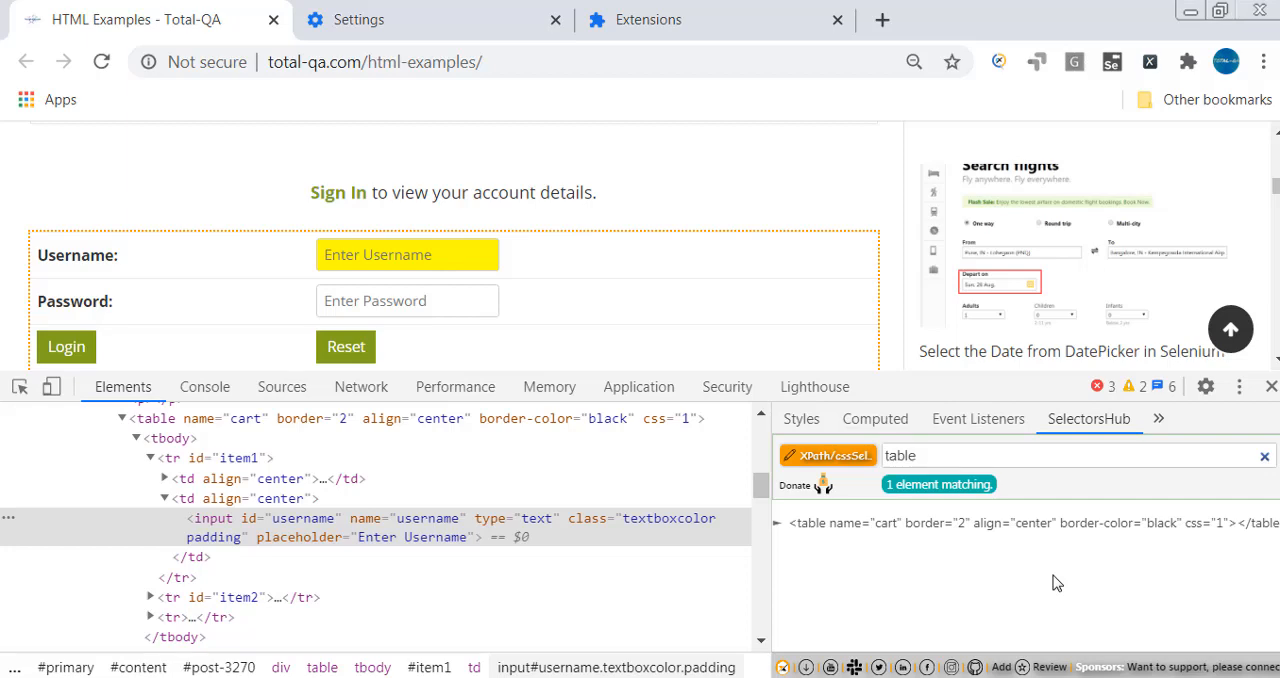
{"action": "key", "text": "BackSpace"}
{"action": "key", "text": "BackSpace"}
{"action": "key", "text": "BackSpace"}
{"action": "key", "text": "BackSpace"}
{"action": "key", "text": "BackSpace"}
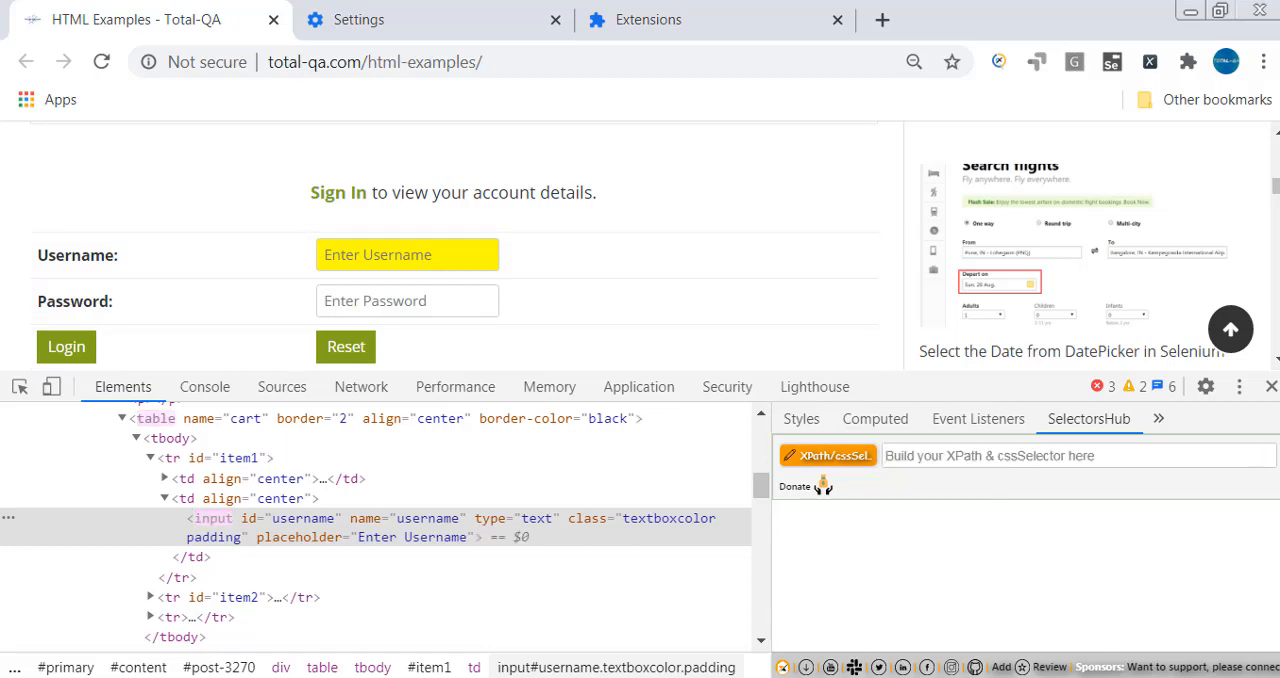
- Switch to the HTMLTREE workbook in Excel, examine the <body>, <title> and <tr> cells of the tree, and return to Chrome
{"action": "left_click", "coordinate": [431, 676]}
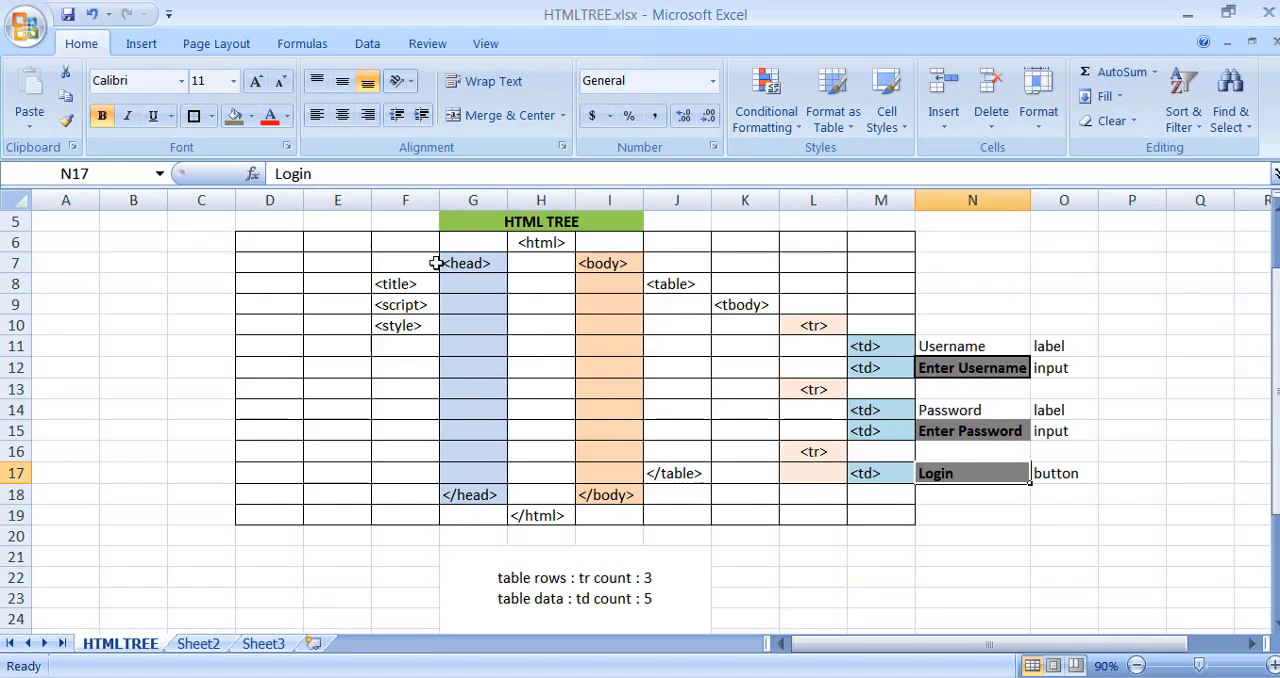
{"action": "left_click", "coordinate": [618, 265]}
{"action": "left_click", "coordinate": [395, 286]}
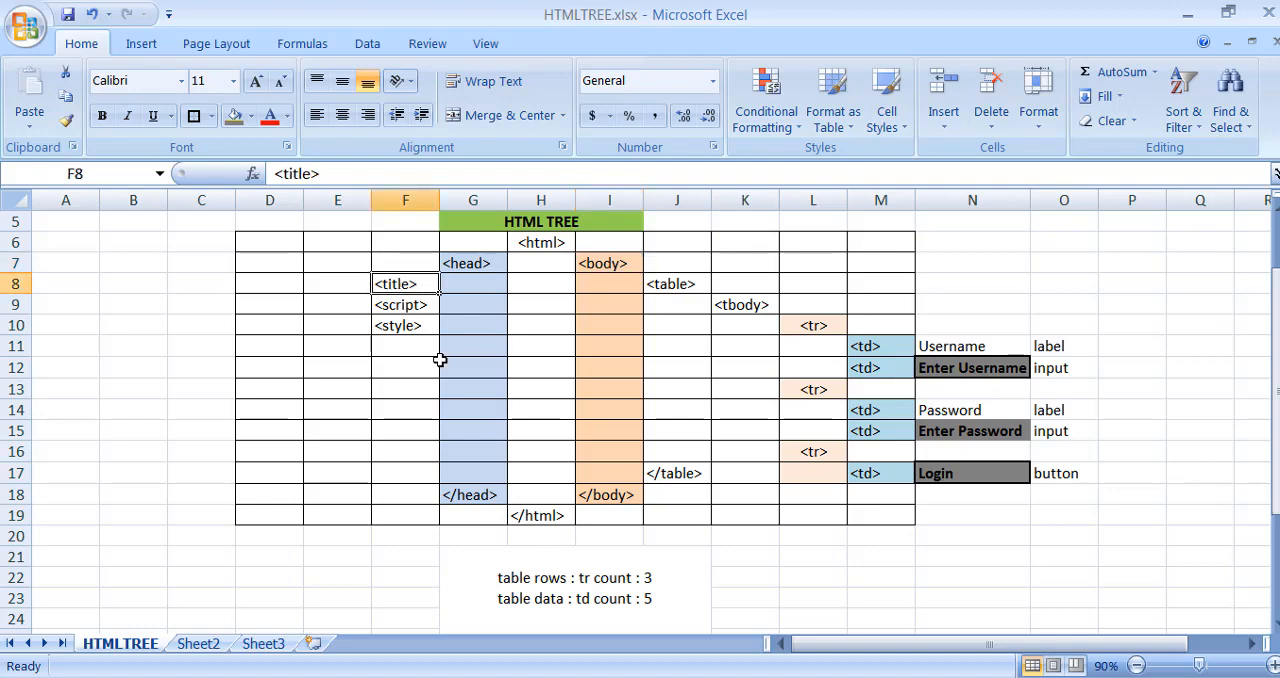
{"action": "left_click_drag", "start_coordinate": [832, 327], "coordinate": [813, 452]}
{"action": "key", "text": "alt+Tab"}
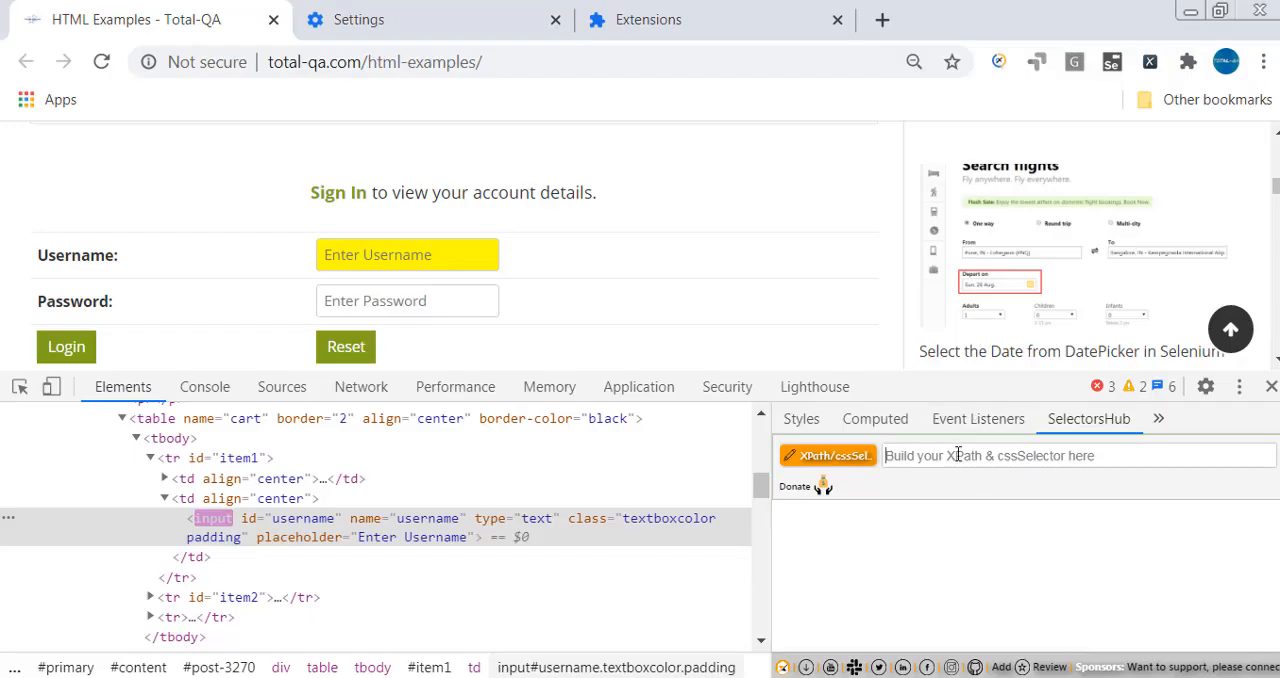
- Look up the selector "tr" in SelectorsHub, then change the selector to "td"
{"action": "type", "text": "tr"}
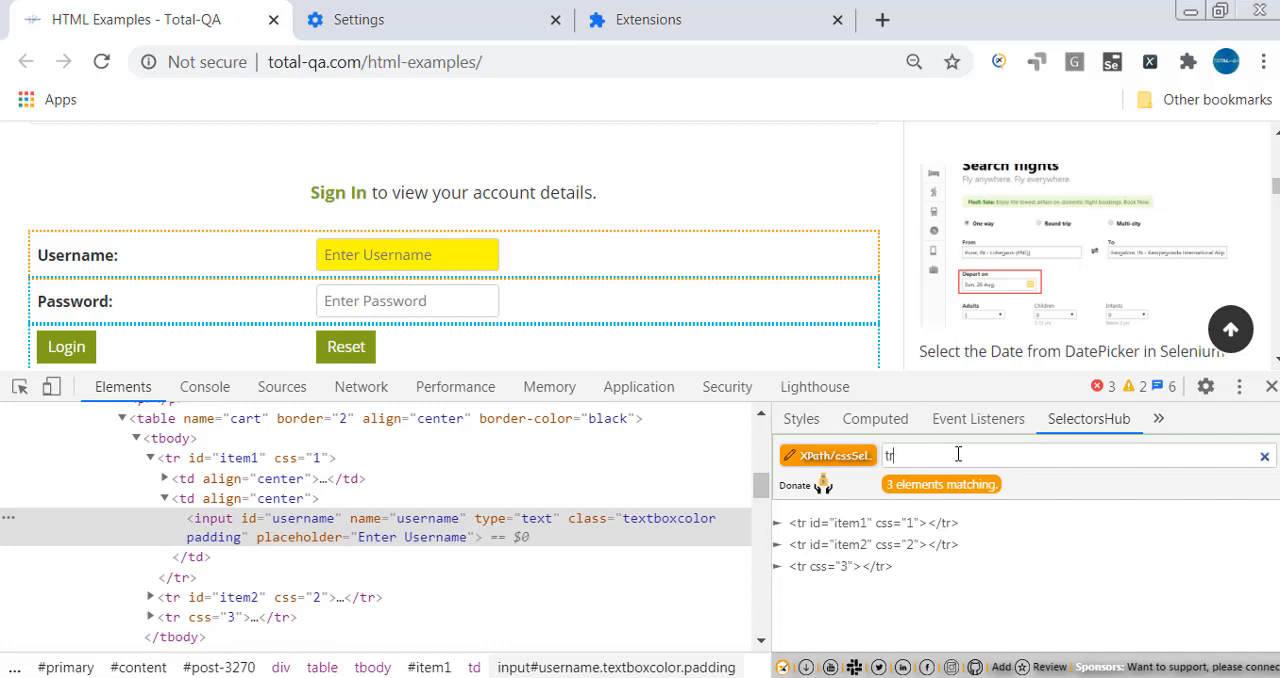
{"action": "key", "text": "BackSpace"}
{"action": "type", "text": "d"}
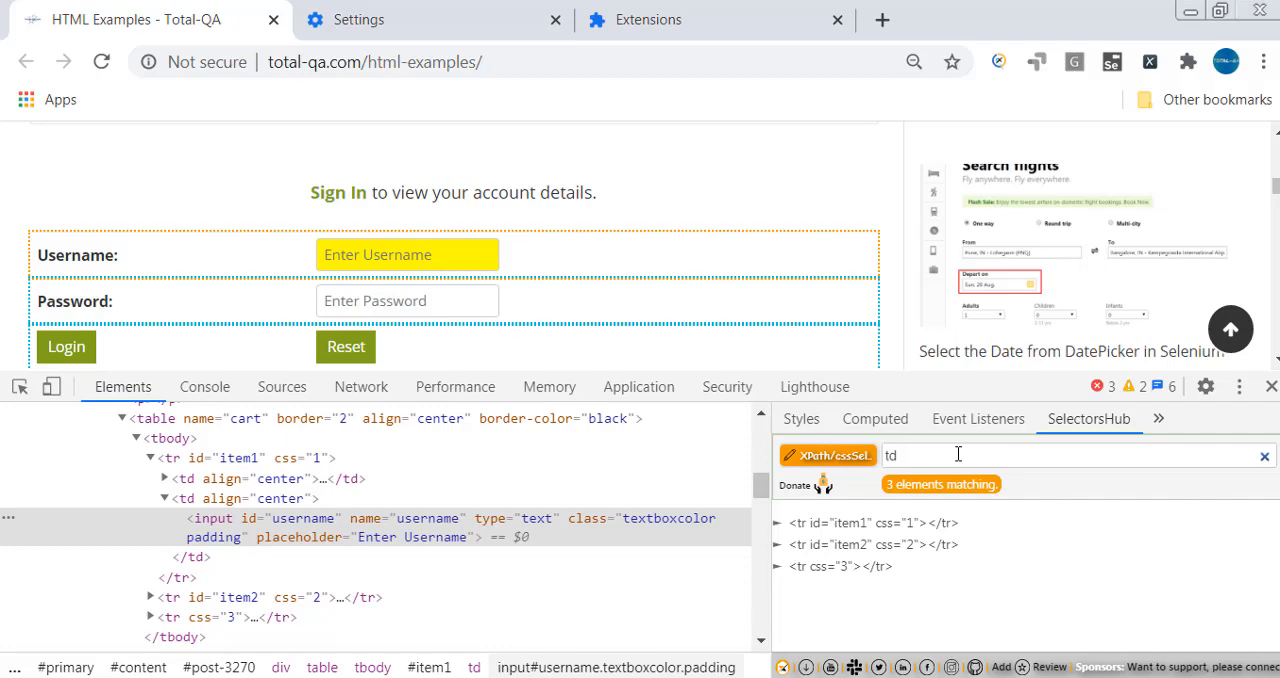